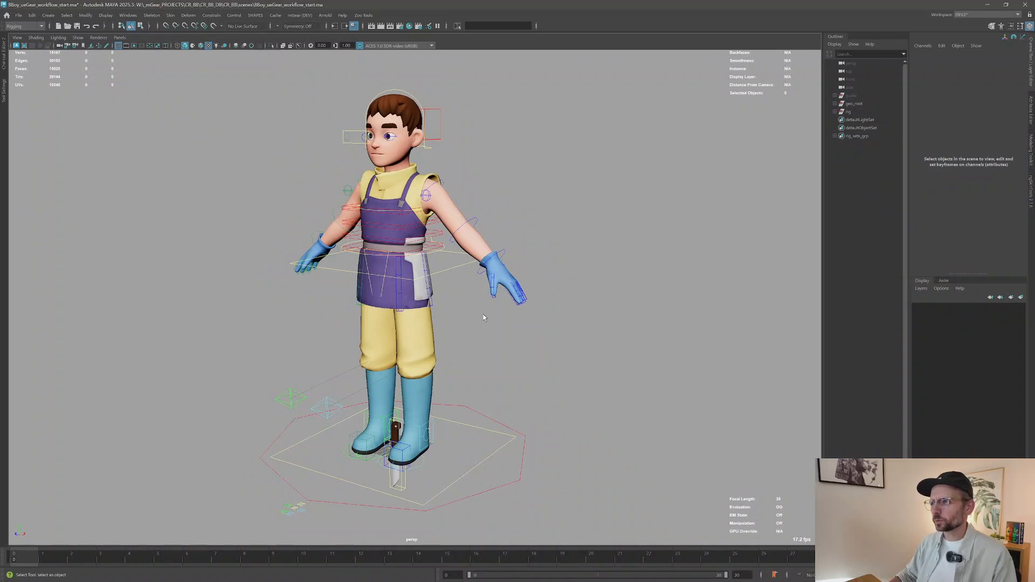
# Step: Delete the geo_root and rig groups so the scene is cleared of the existing character and its rig
pyautogui.keyDown('alt'); pyautogui.moveTo(483, 318); pyautogui.dragTo(494, 301); pyautogui.keyUp('alt')
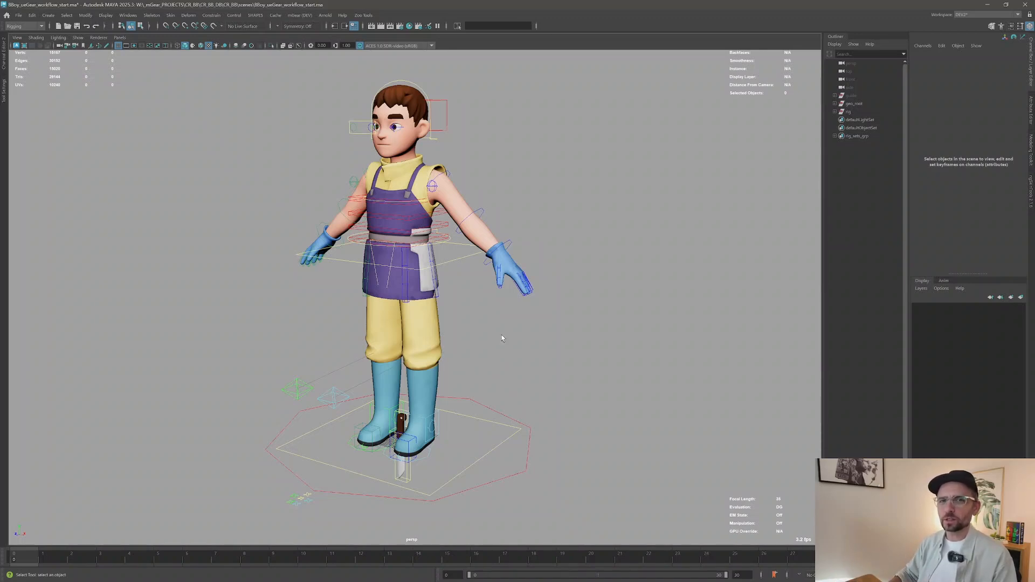
pyautogui.scroll(-1, 416, 271)
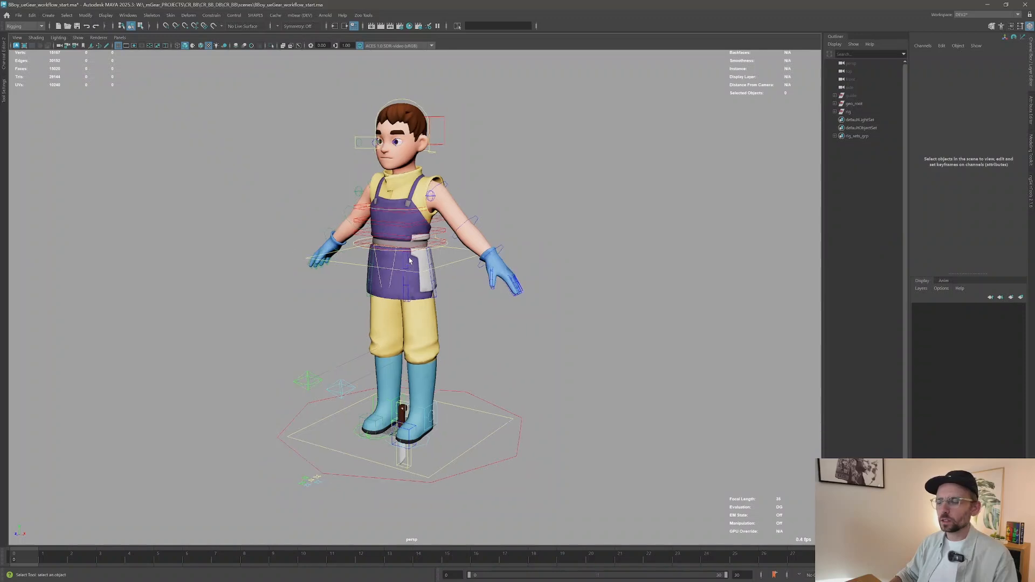
pyautogui.keyDown('alt'); pyautogui.moveTo(402, 295); pyautogui.dragTo(425, 288); pyautogui.keyUp('alt')
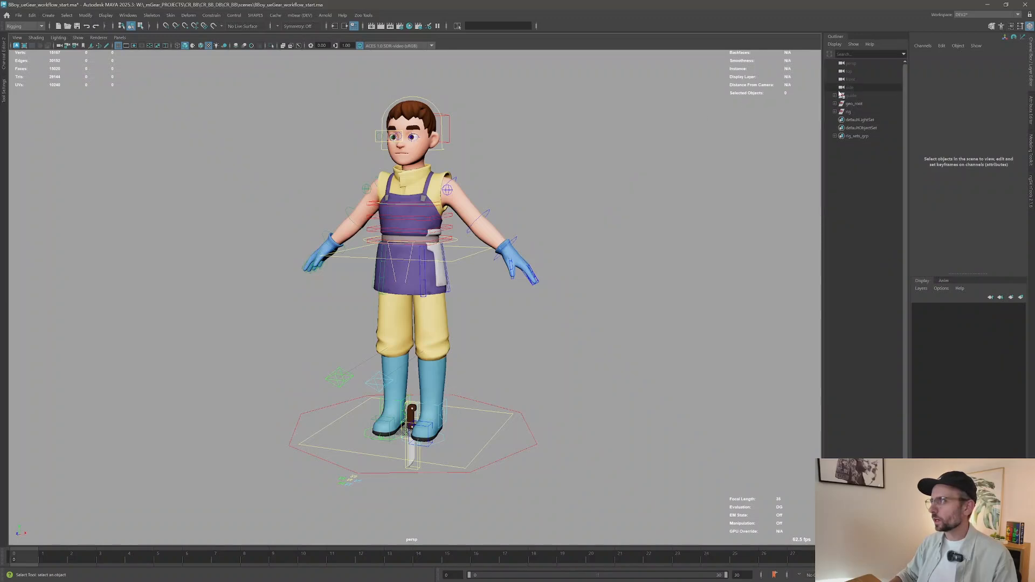
pyautogui.click(855, 104)
pyautogui.keyDown('shift'); pyautogui.click(857, 112); pyautogui.keyUp('shift')
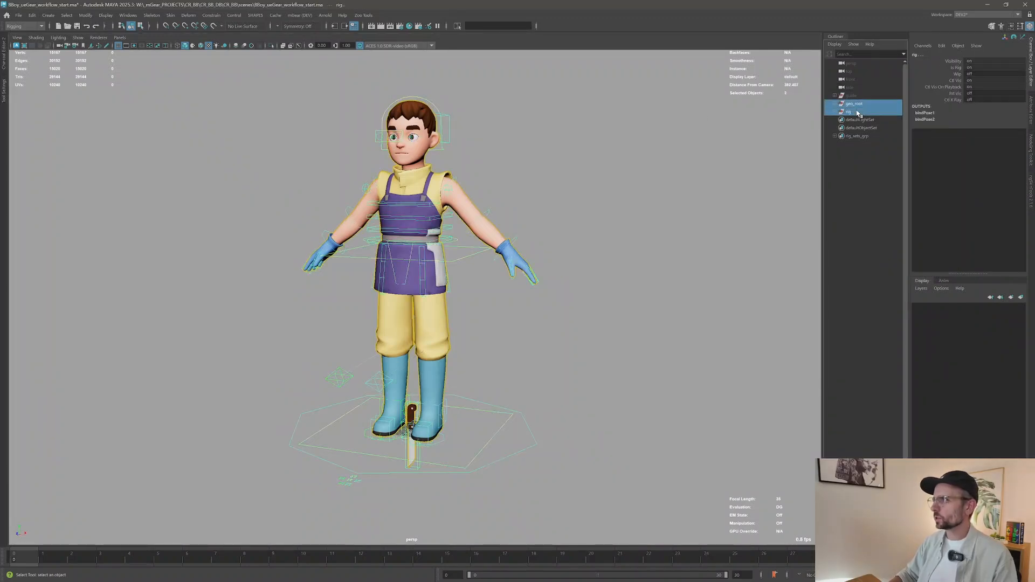
pyautogui.press('Delete')
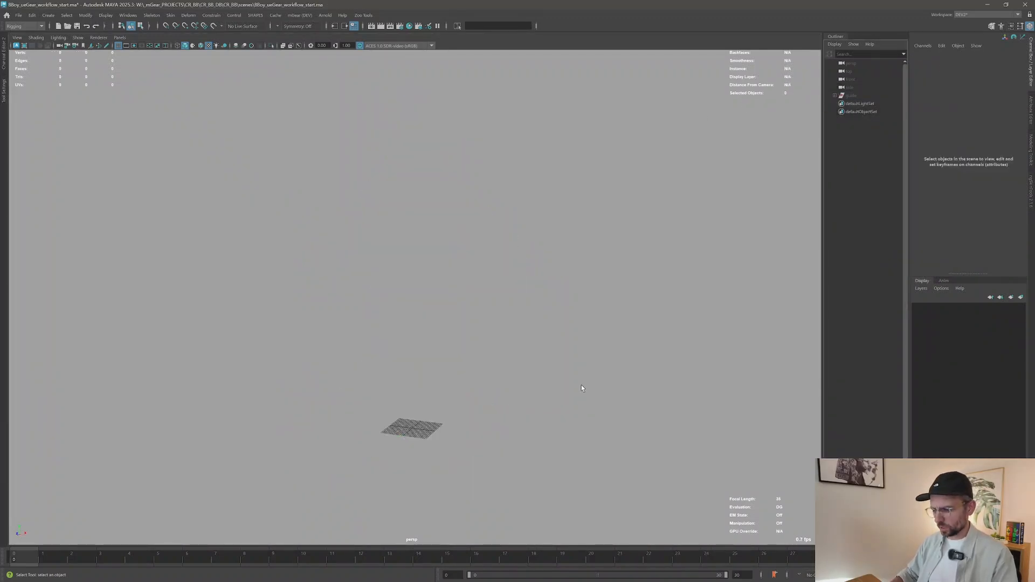
# Step: Show the hidden mGear guide group in the viewport
pyautogui.click(856, 95)
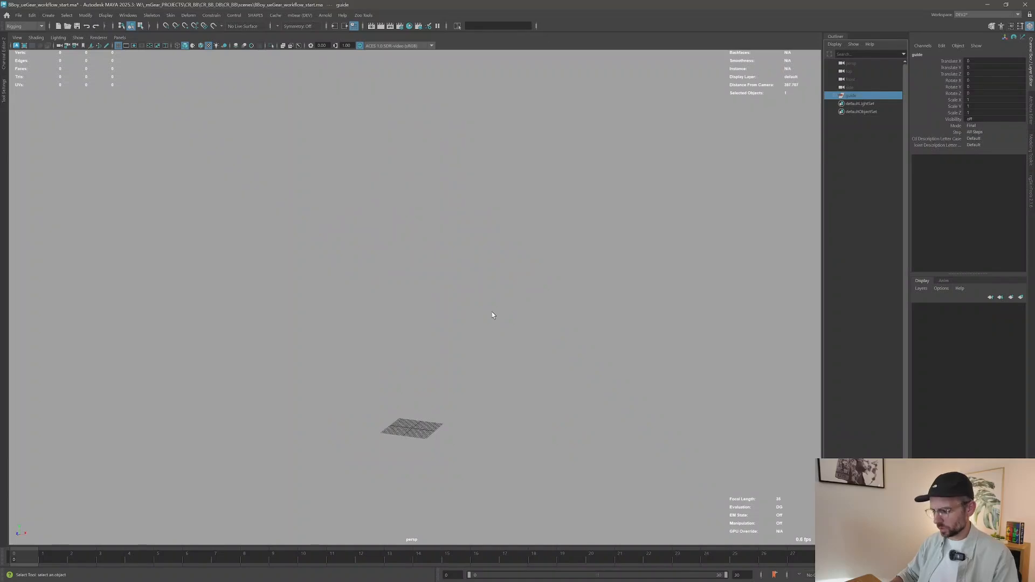
pyautogui.hotkey('shift', 'h')
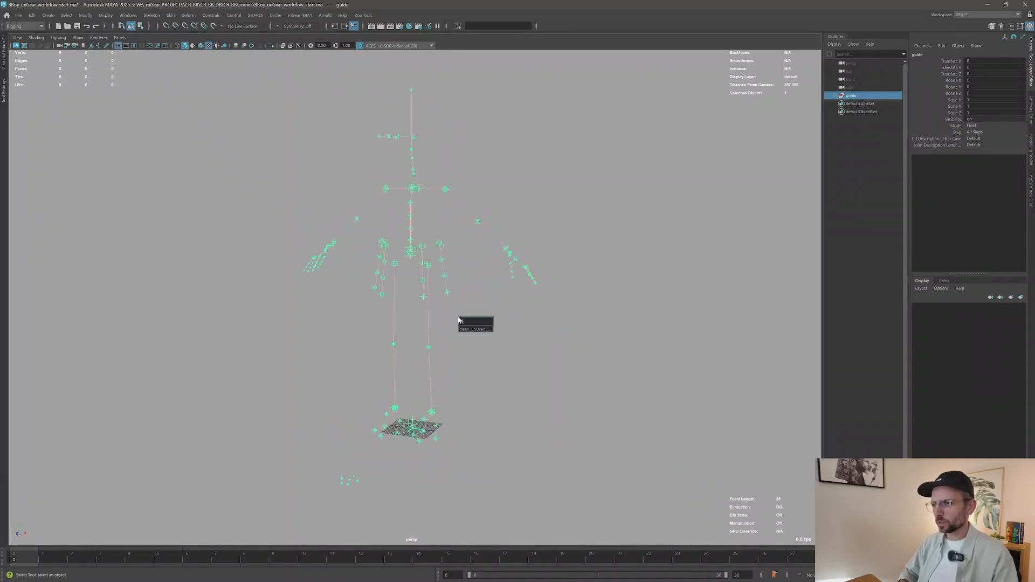
pyautogui.keyDown('alt'); pyautogui.moveTo(490, 320); pyautogui.dragTo(570, 311); pyautogui.keyUp('alt')
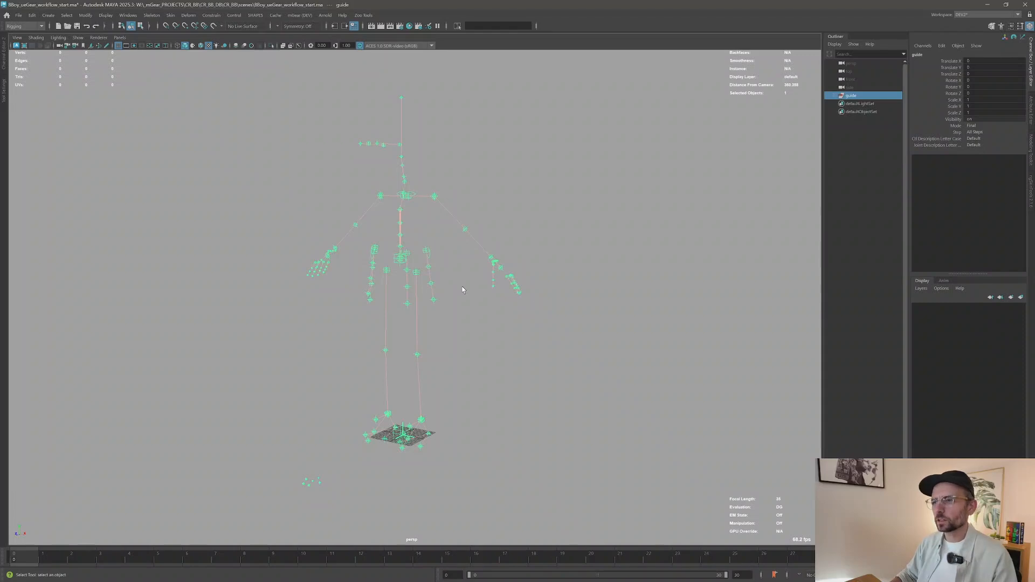
# Step: Examine the guide root's settings, covering the post-build data collector, the custom steps and the naming rules
pyautogui.click(862, 98)
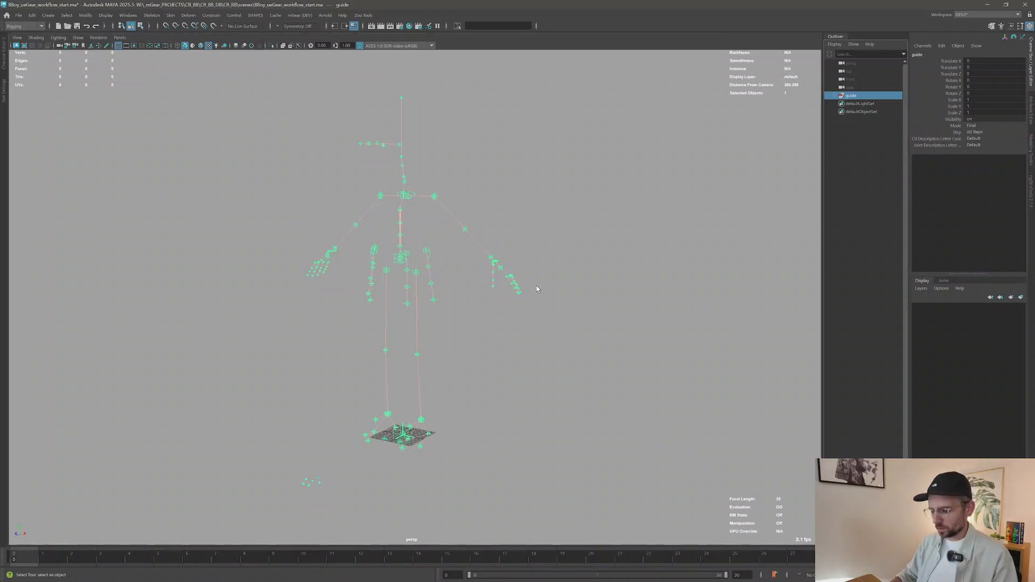
pyautogui.hotkey('ctrl', 'a')
pyautogui.moveTo(407, 139); pyautogui.dragTo(391, 109)
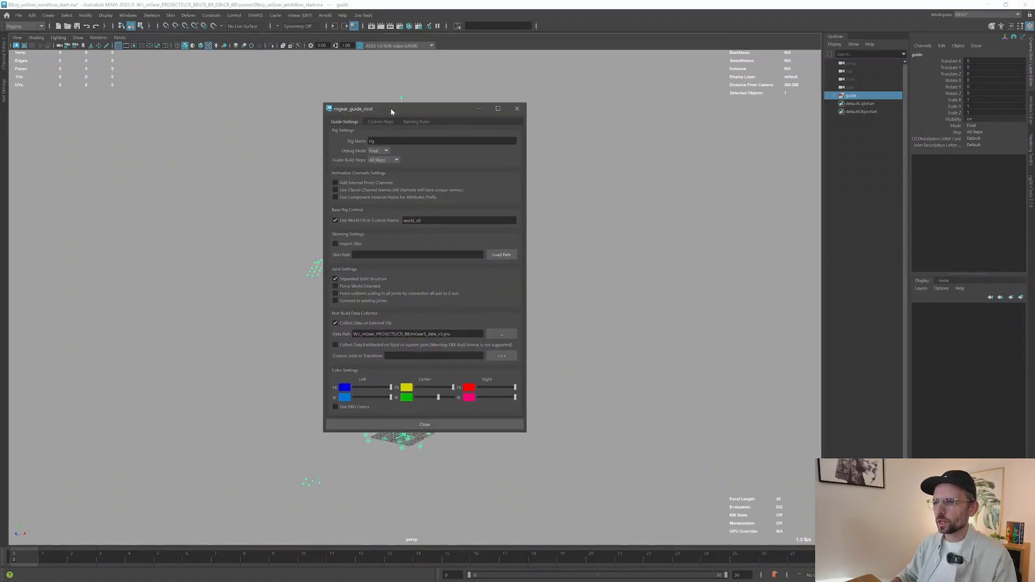
pyautogui.click(334, 322)
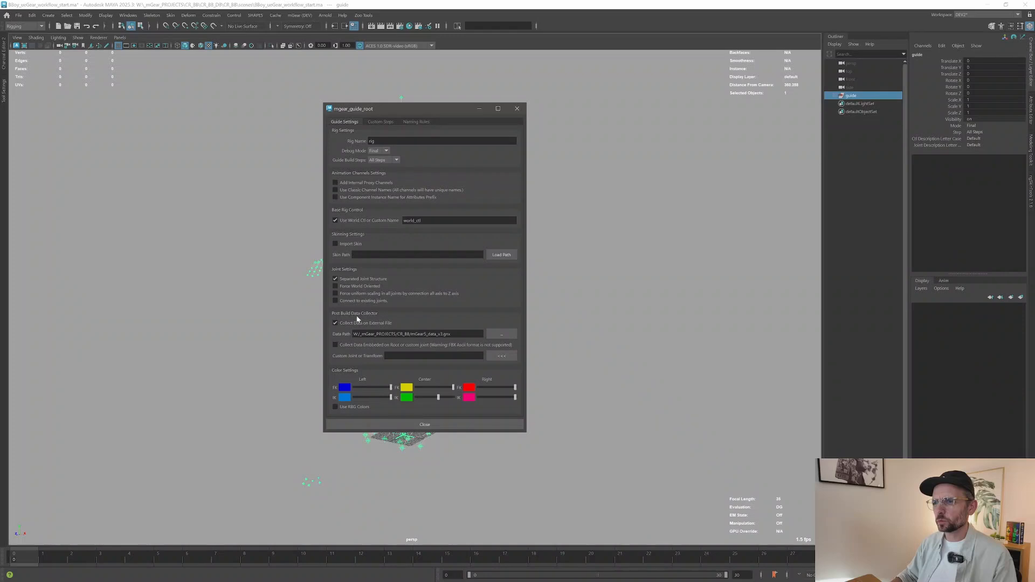
pyautogui.moveTo(379, 324)
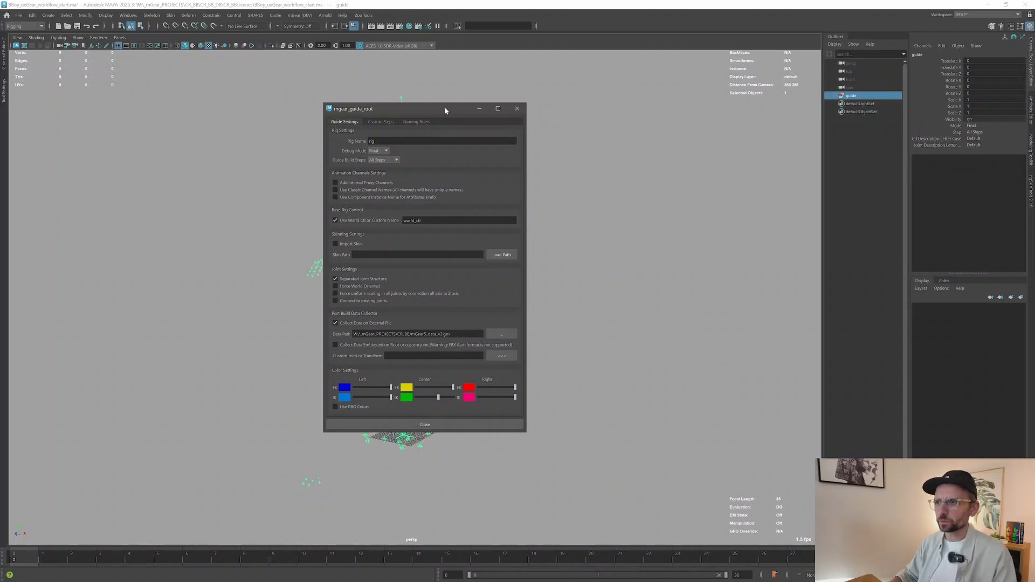
pyautogui.moveTo(445, 110); pyautogui.dragTo(531, 122)
pyautogui.click(466, 134)
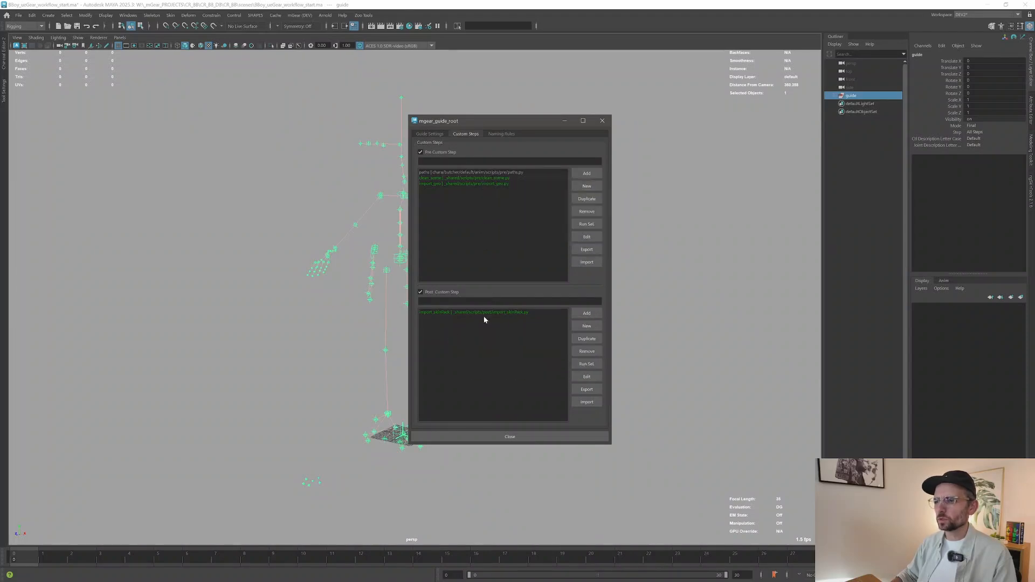
pyautogui.click(501, 135)
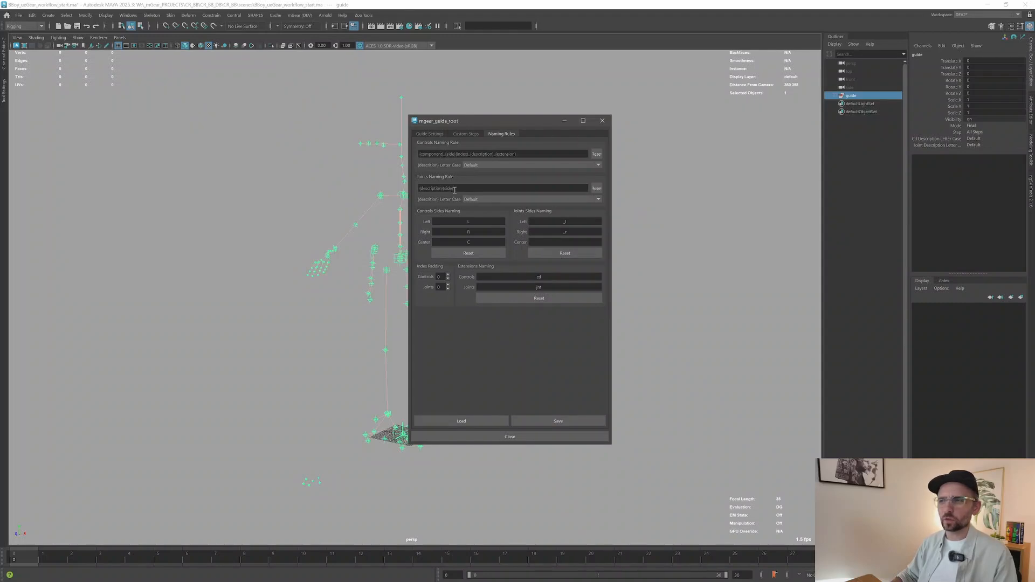
pyautogui.click(602, 120)
# Step: Build the character rig from the guide with mGear Shifter, dismiss the build log and hide the guide
pyautogui.click(636, 199)
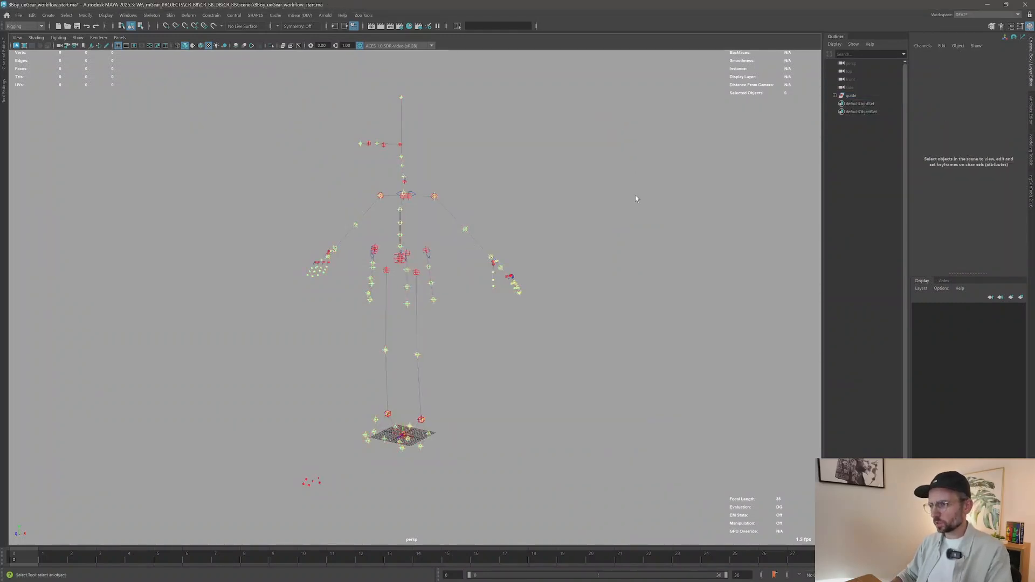
pyautogui.press('g')
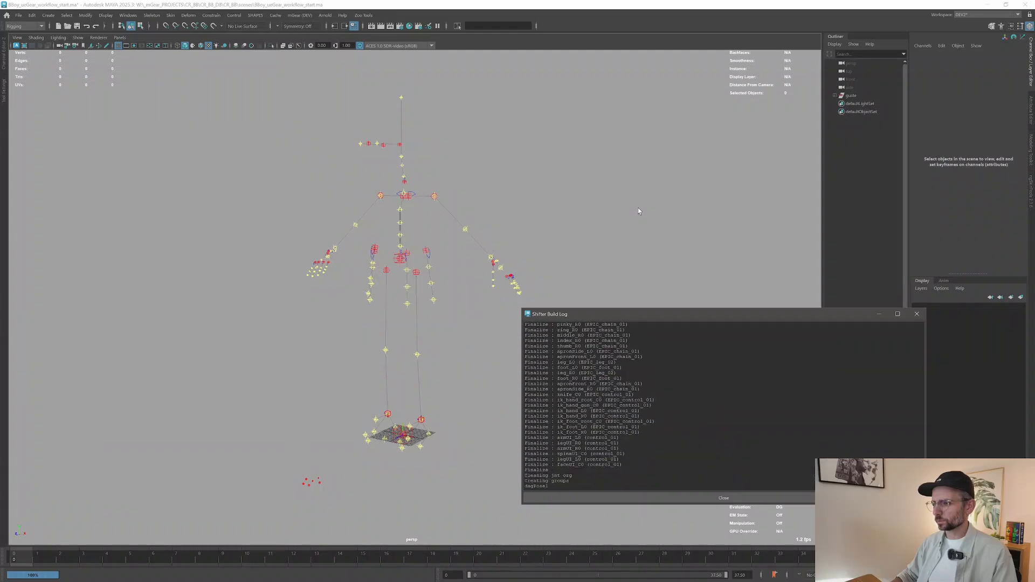
pyautogui.click(916, 314)
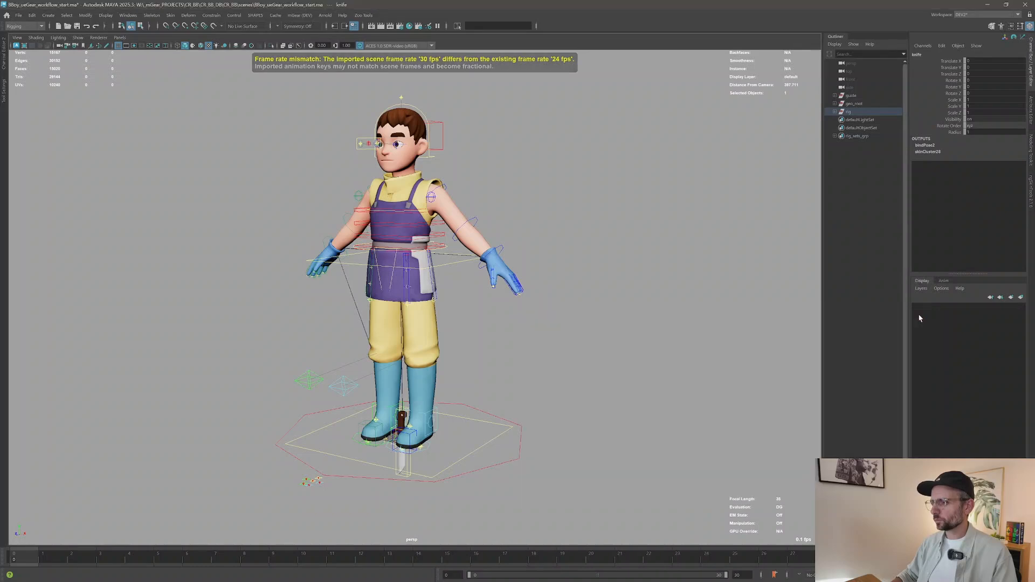
pyautogui.keyDown('alt'); pyautogui.moveTo(555, 346); pyautogui.dragTo(602, 310); pyautogui.keyUp('alt')
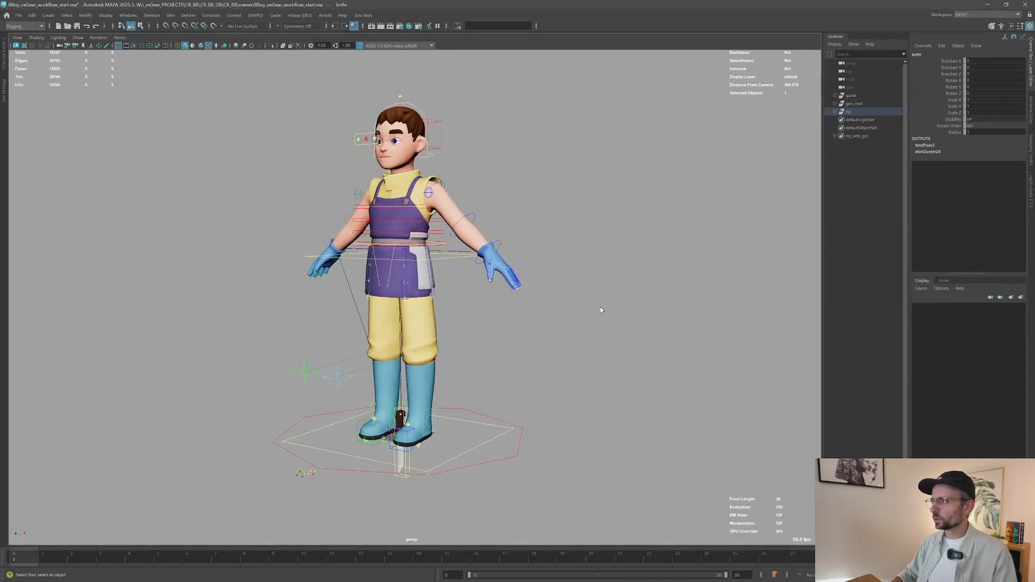
pyautogui.click(860, 95)
pyautogui.press('h')
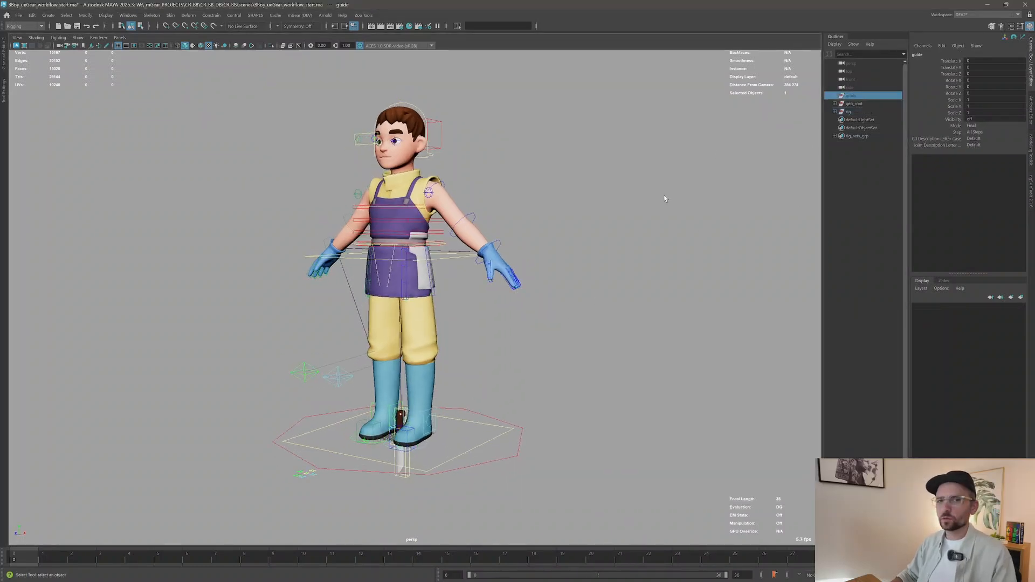
# Step: Parent the geo_root group under the rig group and check the rig hierarchy
pyautogui.click(856, 104)
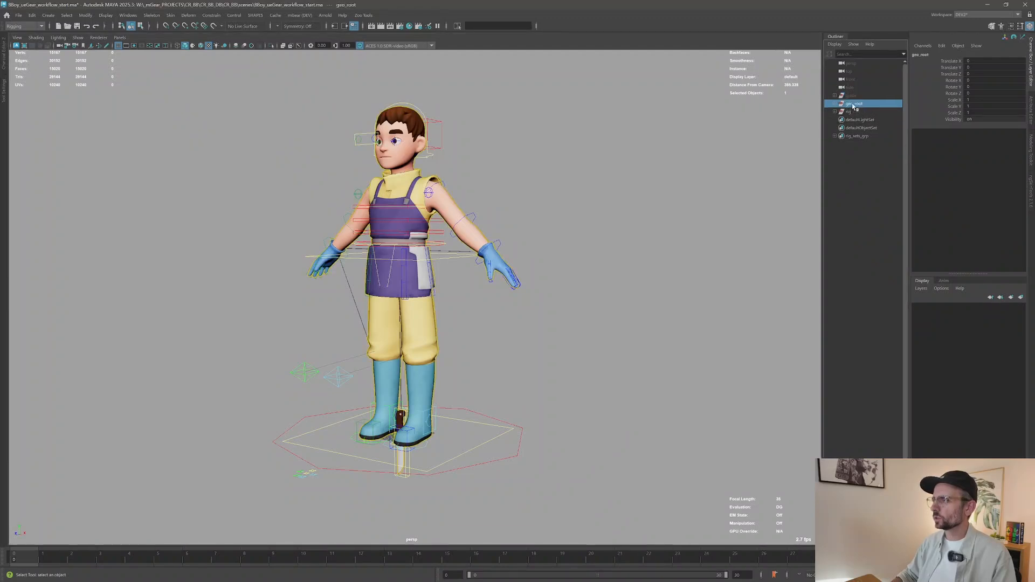
pyautogui.keyDown('ctrl'); pyautogui.click(853, 113); pyautogui.keyUp('ctrl')
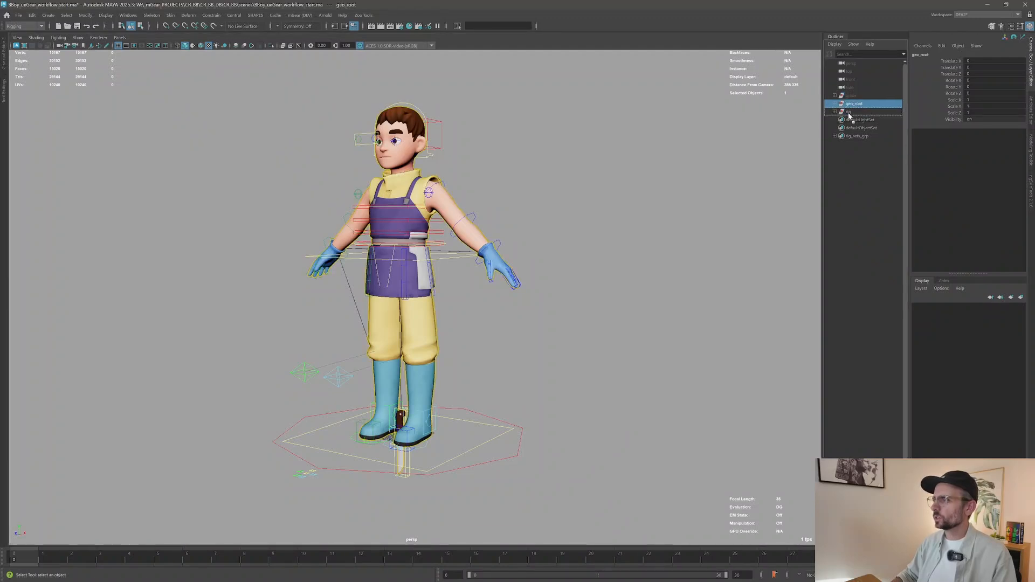
pyautogui.press('p')
pyautogui.click(834, 103)
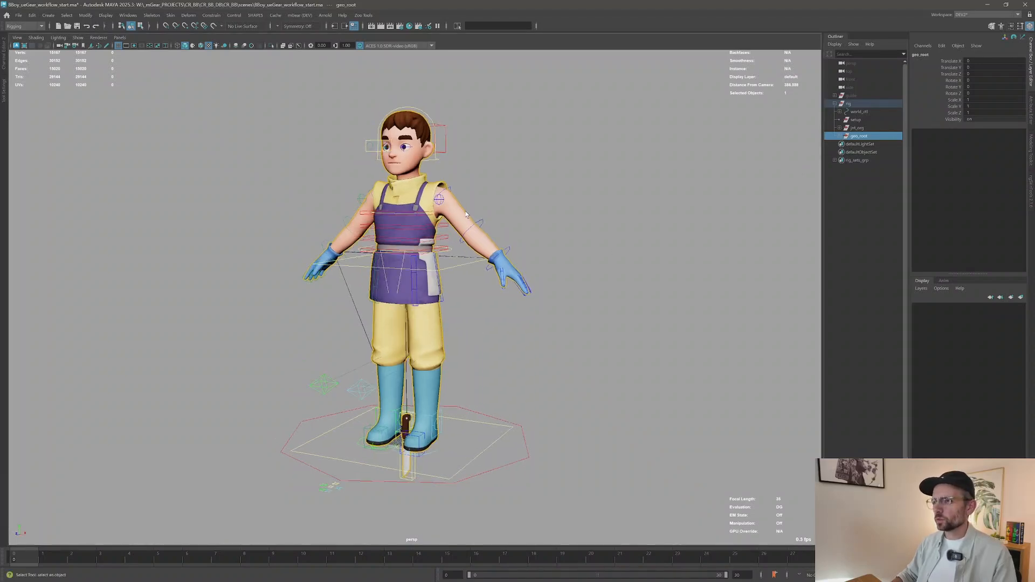
# Step: Test the character's left upper-arm FK control by rotating it, and undo the rotation
pyautogui.click(452, 189)
pyautogui.press('e')
pyautogui.moveTo(450, 187); pyautogui.dragTo(460, 192)
pyautogui.hotkey('ctrl', 'z')
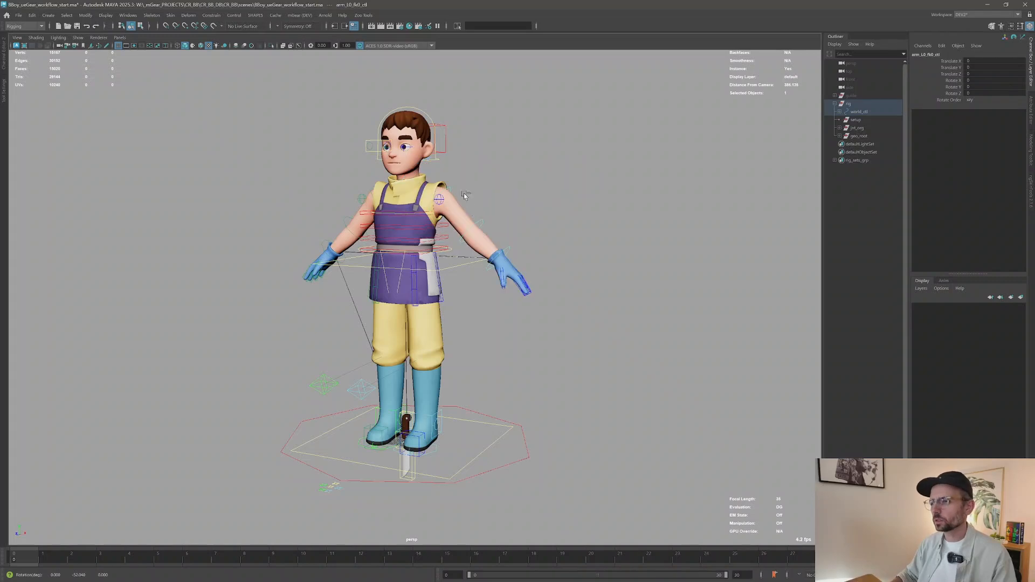
pyautogui.moveTo(544, 318)
pyautogui.keyDown('alt'); pyautogui.mouseDown()
pyautogui.moveTo(512, 331)
pyautogui.moveTo(537, 307)
pyautogui.mouseUp(); pyautogui.keyUp('alt')
pyautogui.keyDown('alt'); pyautogui.moveTo(464, 291); pyautogui.dragTo(486, 297, button='right'); pyautogui.keyUp('alt')
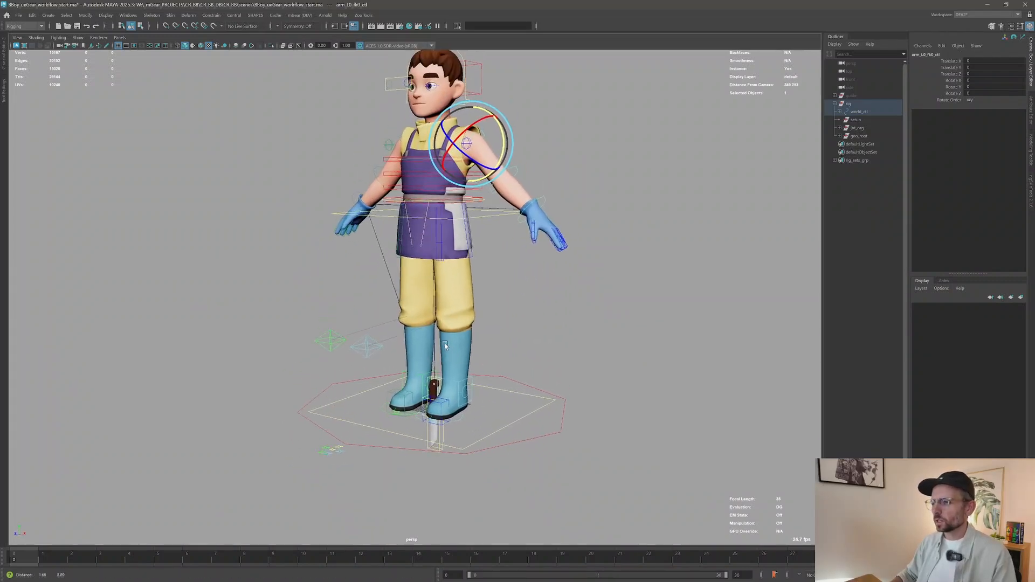
pyautogui.keyDown('alt'); pyautogui.moveTo(469, 291); pyautogui.dragTo(451, 300); pyautogui.keyUp('alt')
pyautogui.keyDown('alt'); pyautogui.moveTo(452, 300); pyautogui.dragTo(454, 330, button='middle'); pyautogui.keyUp('alt')
pyautogui.keyDown('alt'); pyautogui.moveTo(506, 351); pyautogui.dragTo(495, 342, button='middle'); pyautogui.keyUp('alt')
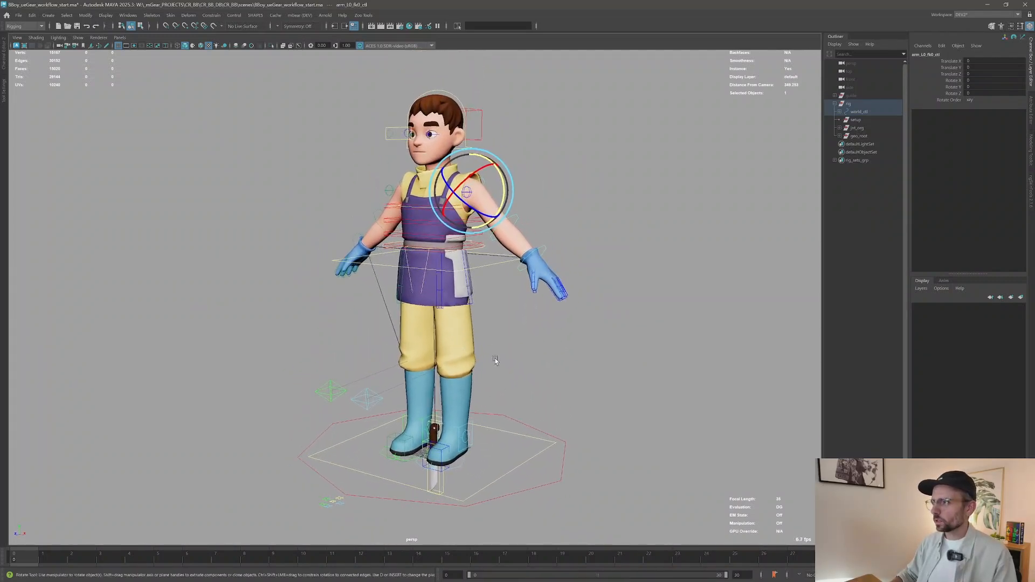
# Step: Save the scene as a new Maya ASCII file named BBoy_ueGear_workflow_Build_rig.ma in the scenes folder
pyautogui.click(19, 15)
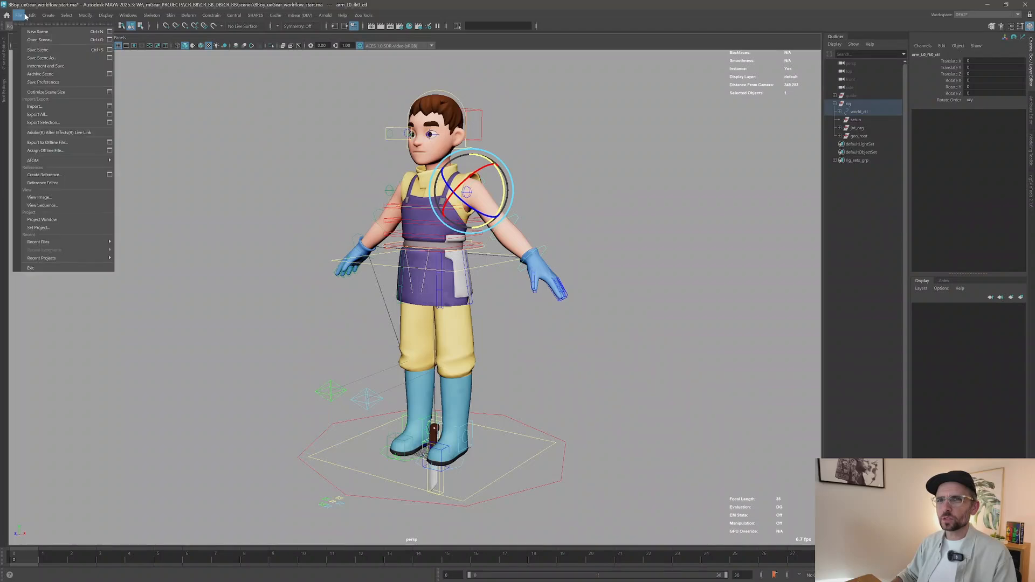
pyautogui.click(35, 57)
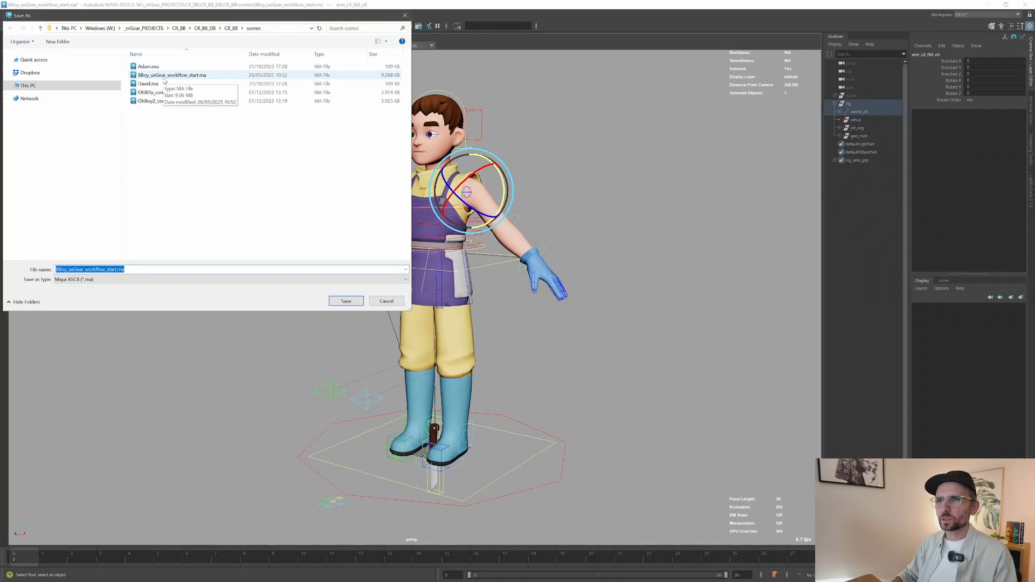
pyautogui.click(165, 77)
pyautogui.click(116, 271)
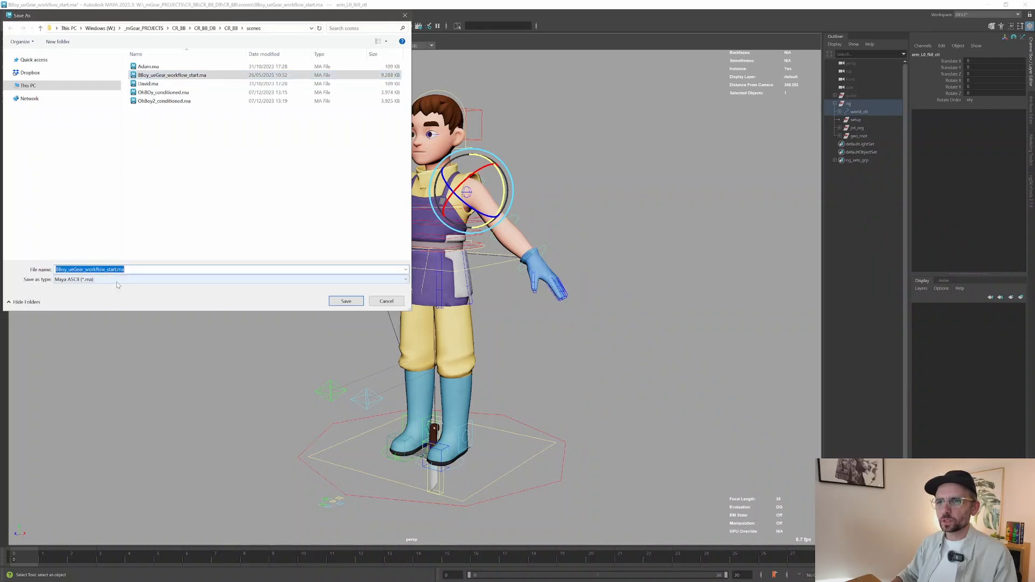
pyautogui.click(115, 273)
pyautogui.press('BackSpace')
pyautogui.press('BackSpace')
pyautogui.press('BackSpace')
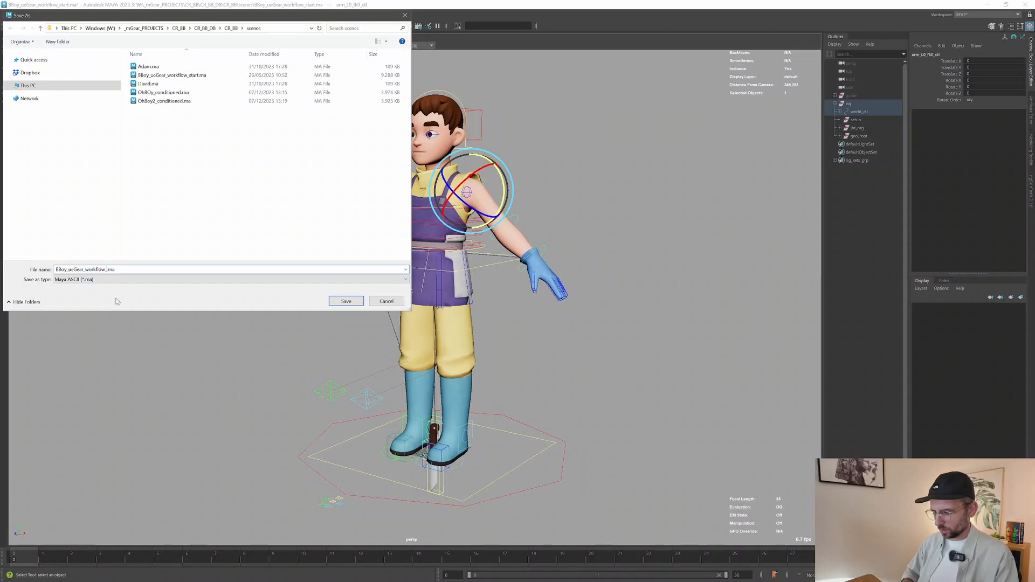
pyautogui.write('Build')
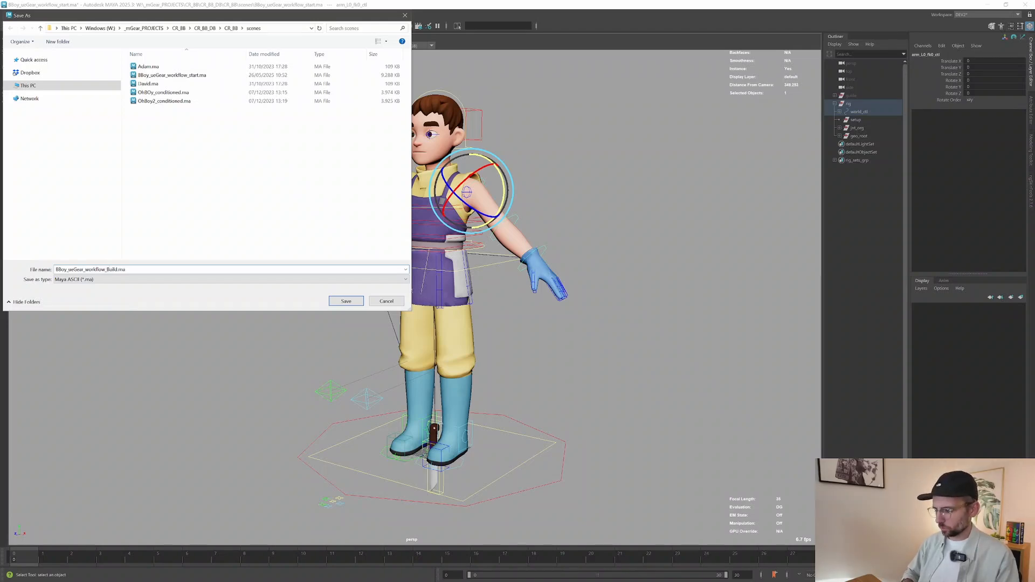
pyautogui.write('_rig')
pyautogui.press('Return')
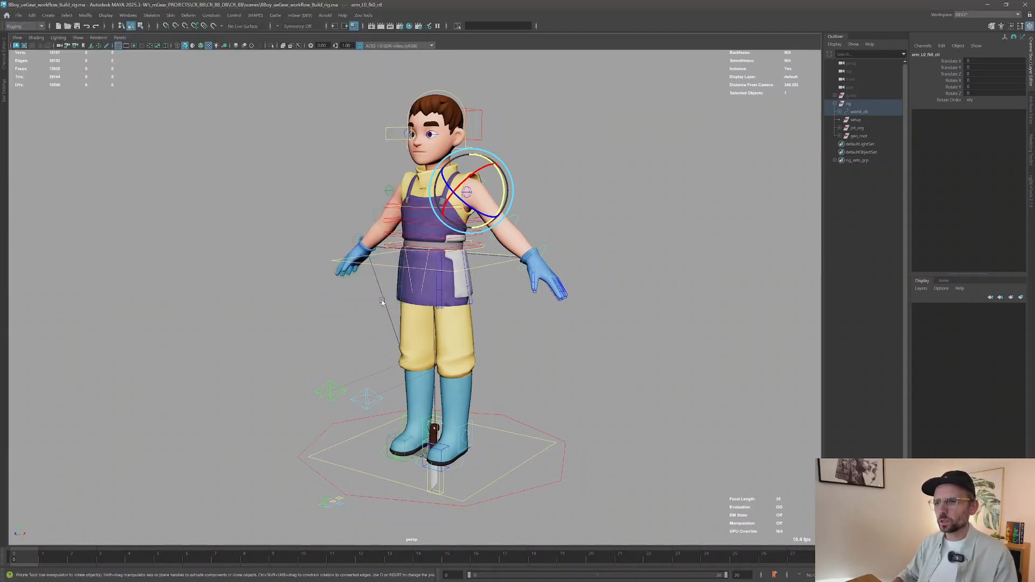
# Step: Delete the guide group from the scene, leaving only the built rig, and return to the Select tool
pyautogui.keyDown('alt'); pyautogui.moveTo(561, 269); pyautogui.dragTo(651, 273); pyautogui.keyUp('alt')
pyautogui.click(851, 95)
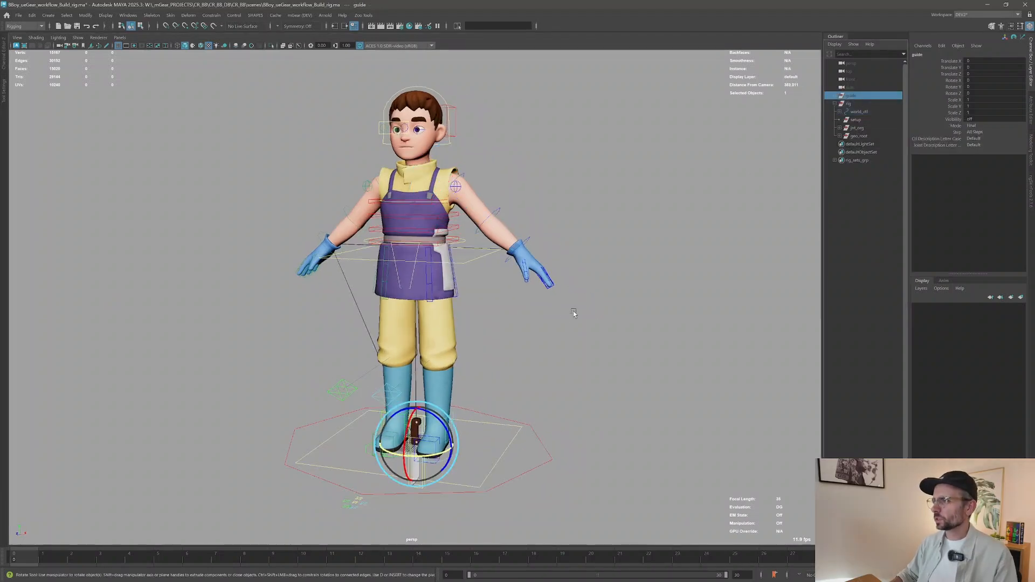
pyautogui.keyDown('alt'); pyautogui.moveTo(533, 309); pyautogui.dragTo(541, 303); pyautogui.keyUp('alt')
pyautogui.press('Delete')
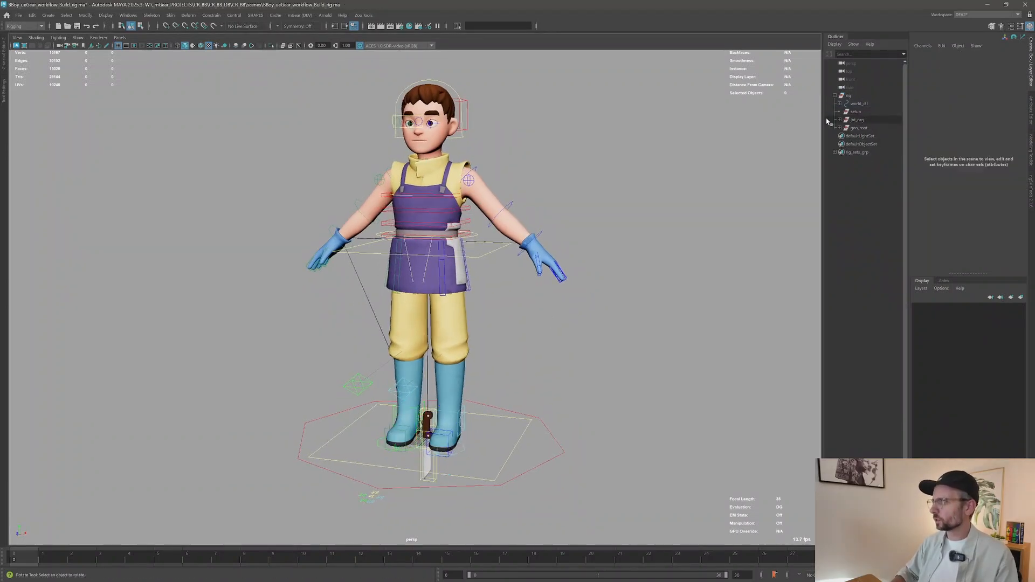
pyautogui.press('q')
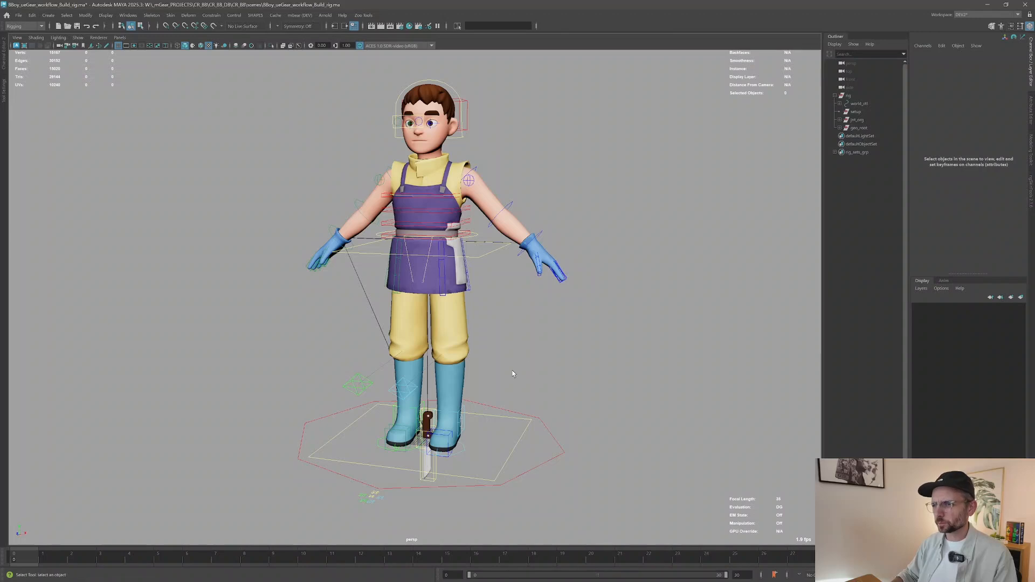
pyautogui.keyDown('alt'); pyautogui.moveTo(513, 300); pyautogui.dragTo(511, 308, button='middle'); pyautogui.keyUp('alt')
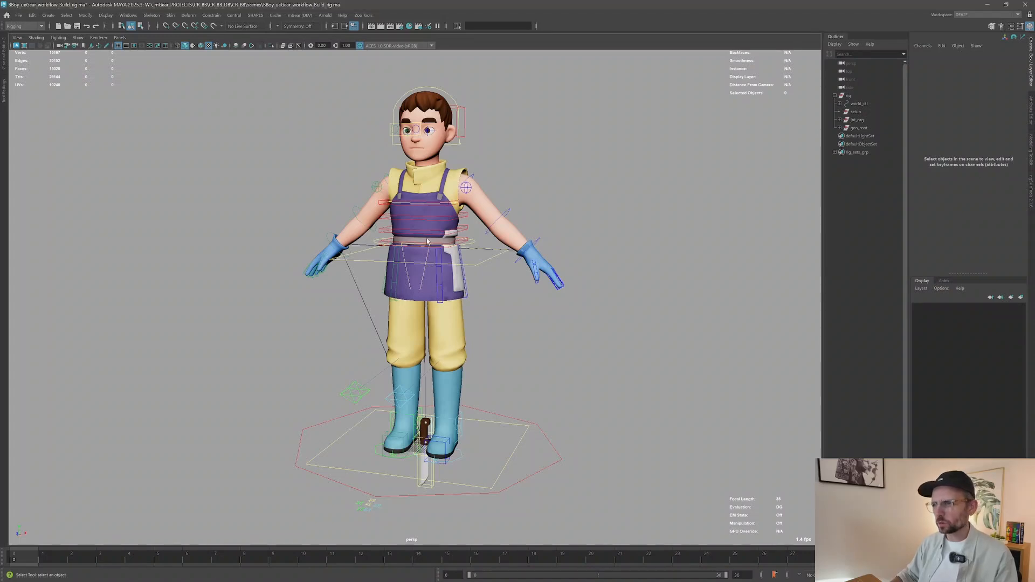
# Step: Switch both the left and right legs from IK to FK using their leg controls
pyautogui.keyDown('alt'); pyautogui.moveTo(440, 287); pyautogui.dragTo(439, 403); pyautogui.keyUp('alt')
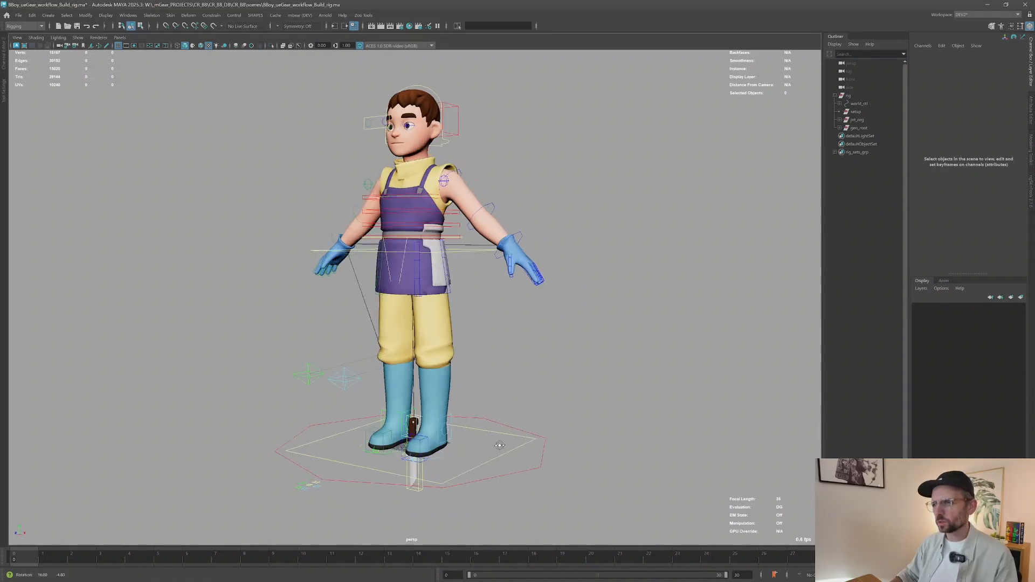
pyautogui.click(452, 419)
pyautogui.rightClick(453, 415)
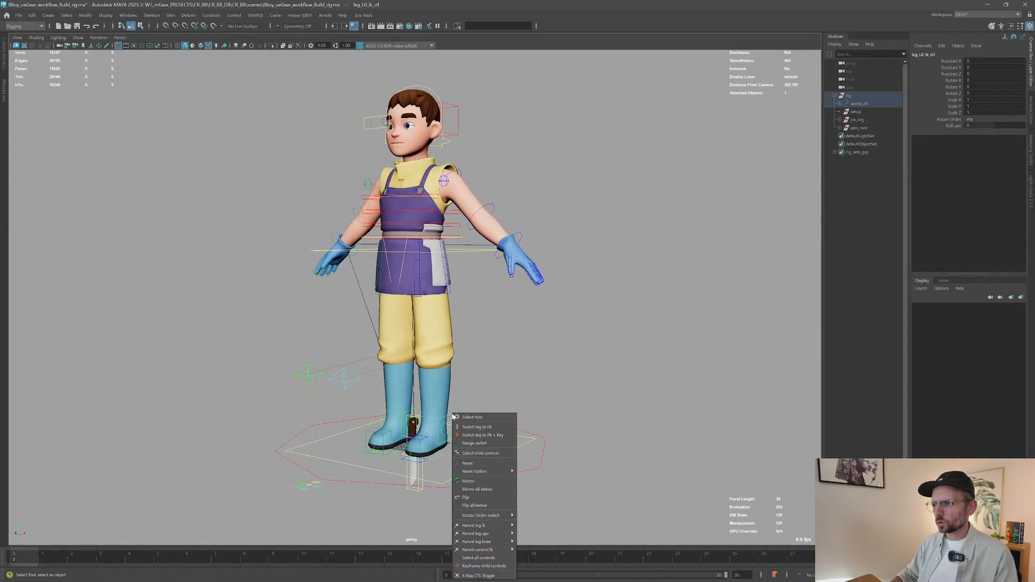
pyautogui.click(498, 419)
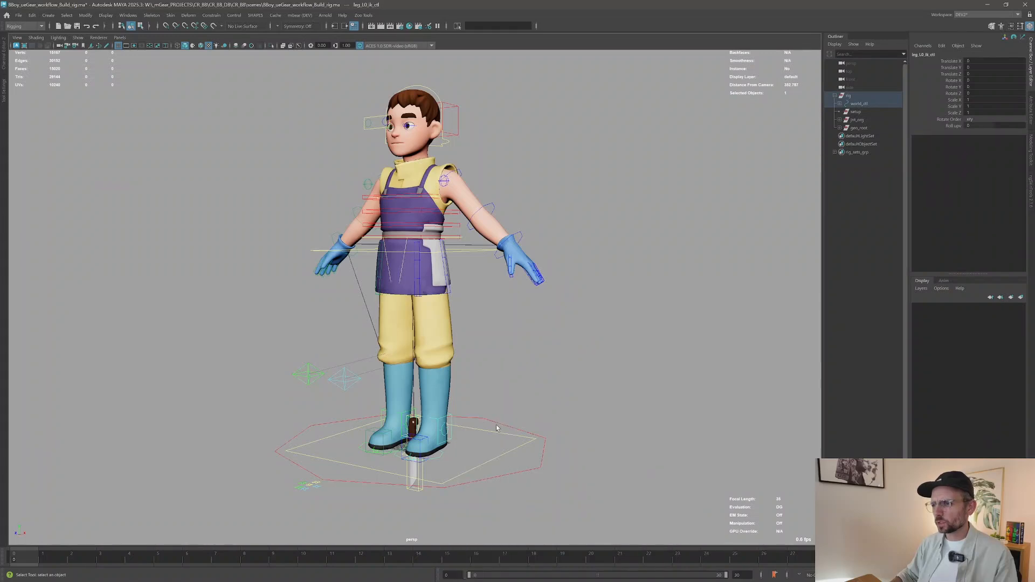
pyautogui.click(384, 412)
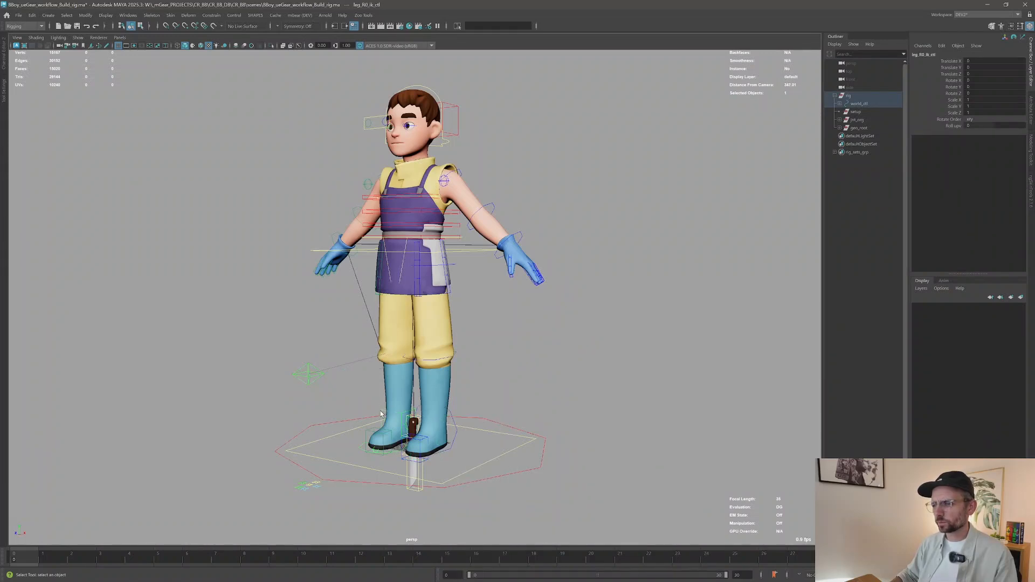
pyautogui.rightClick(380, 412)
pyautogui.click(405, 427)
# Step: Open mGear's RBF Manager, place it beside the character, and choose a new mGearWeightDriver setup
pyautogui.scroll(5, 495, 393)
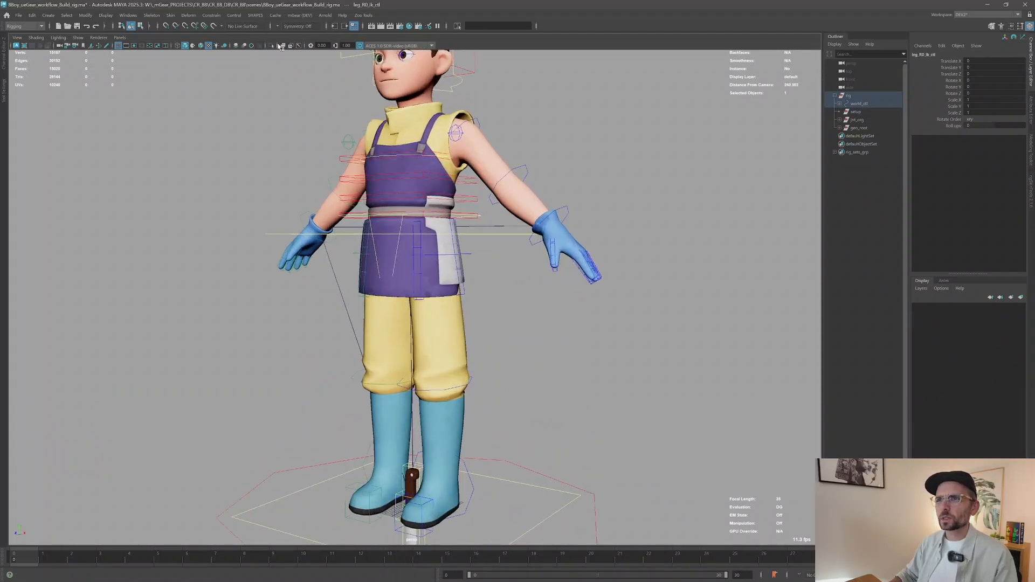
pyautogui.click(301, 15)
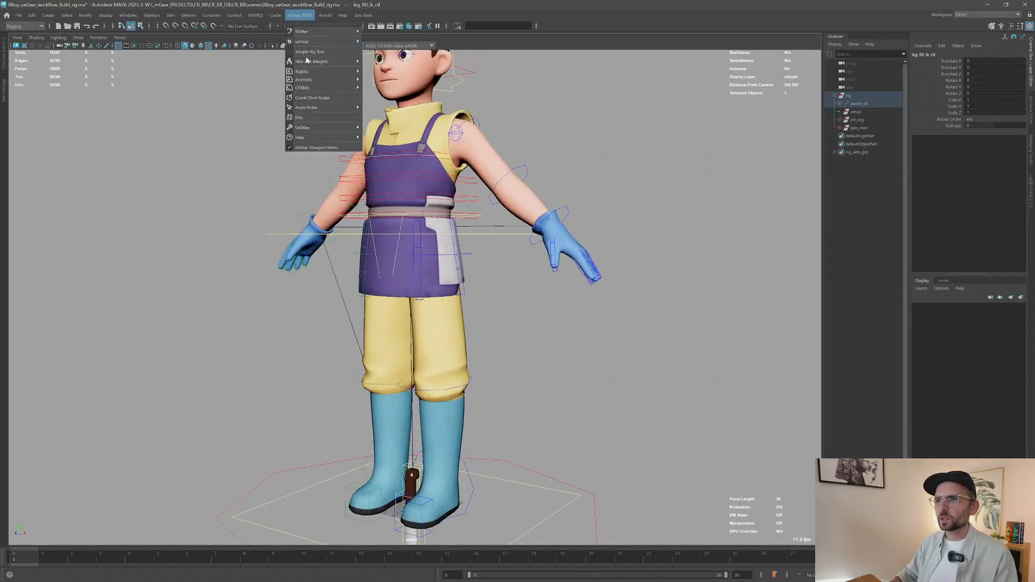
pyautogui.moveTo(307, 71)
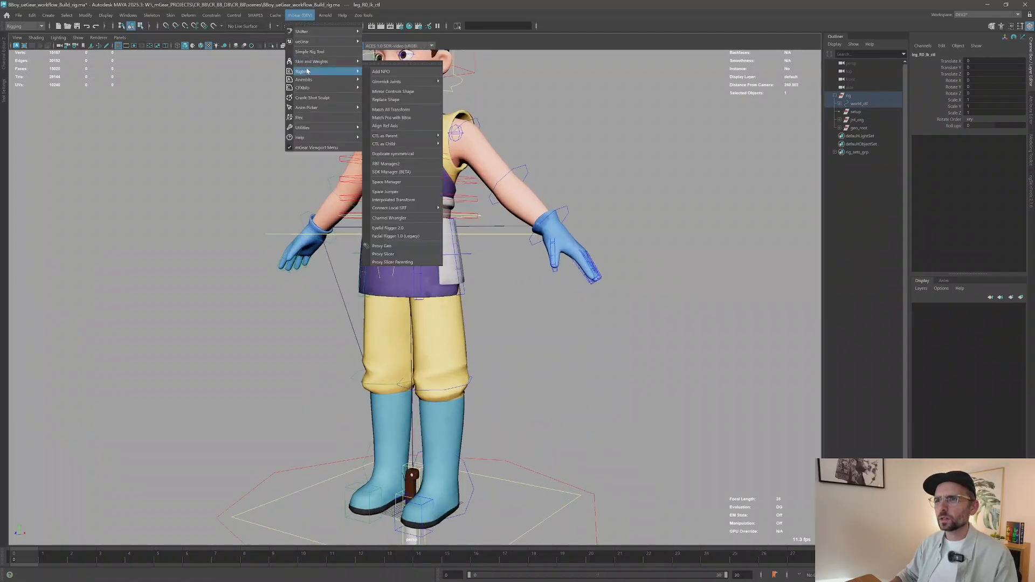
pyautogui.click(415, 165)
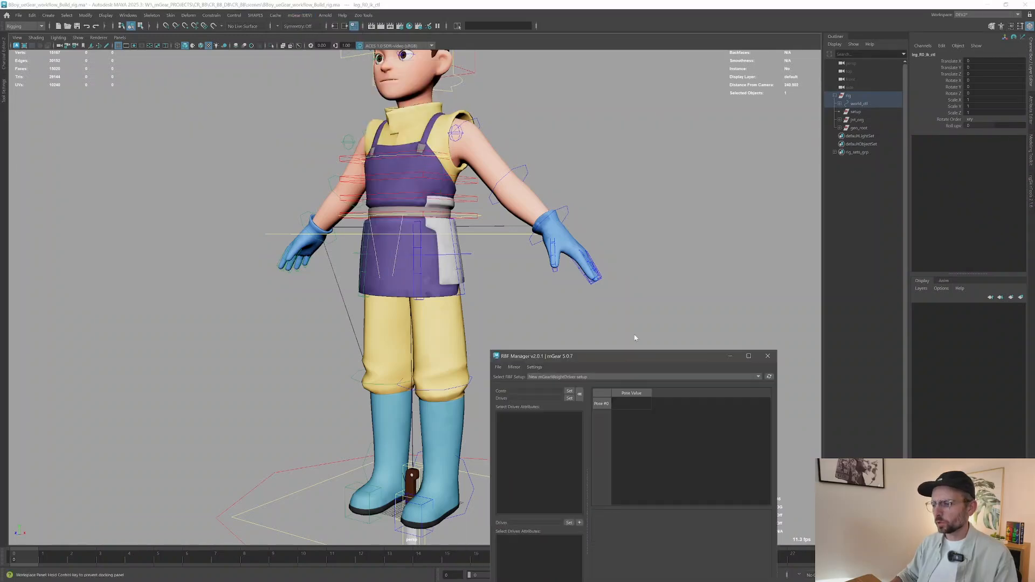
pyautogui.moveTo(631, 357); pyautogui.dragTo(652, 109)
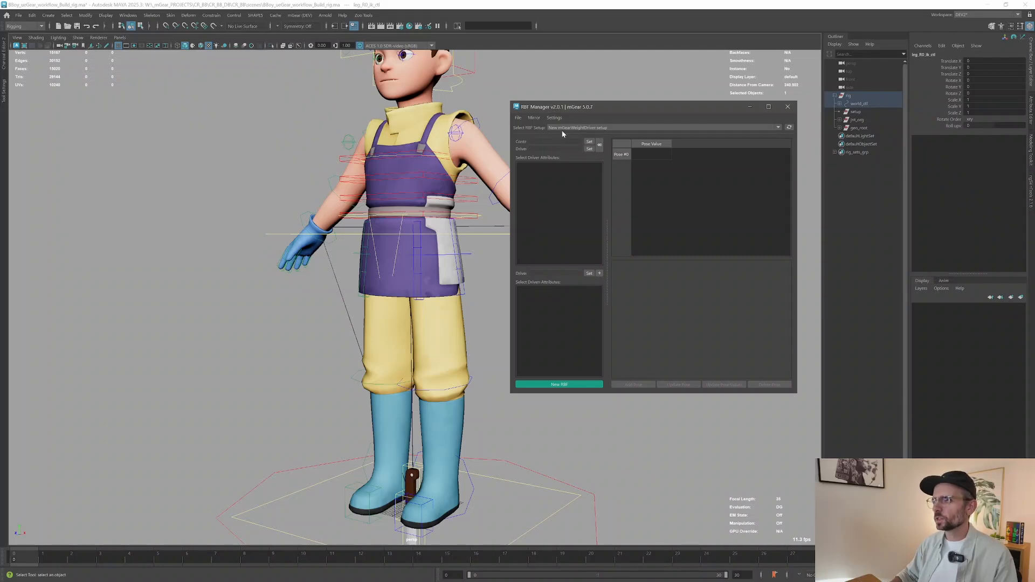
pyautogui.click(584, 129)
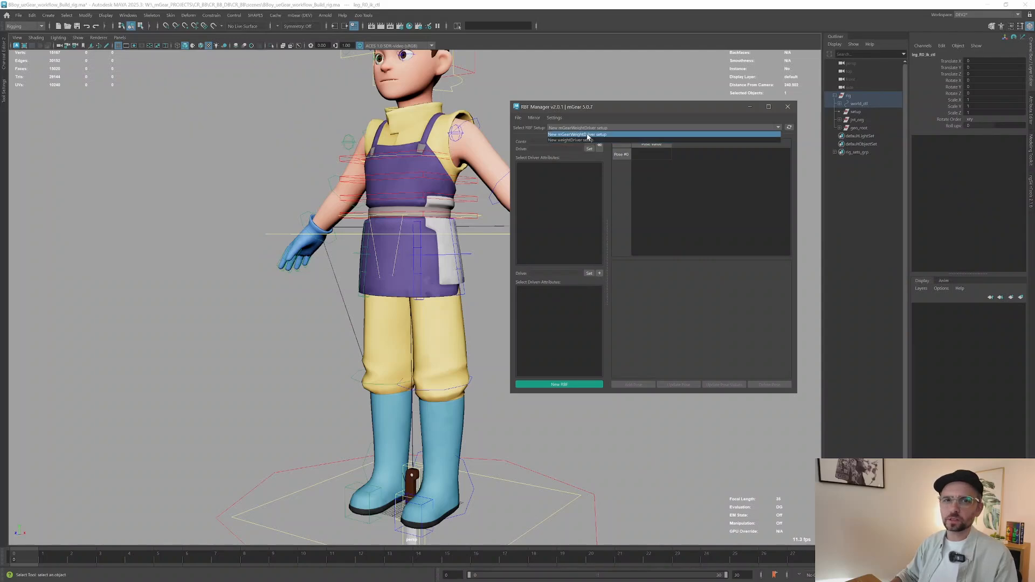
pyautogui.click(599, 134)
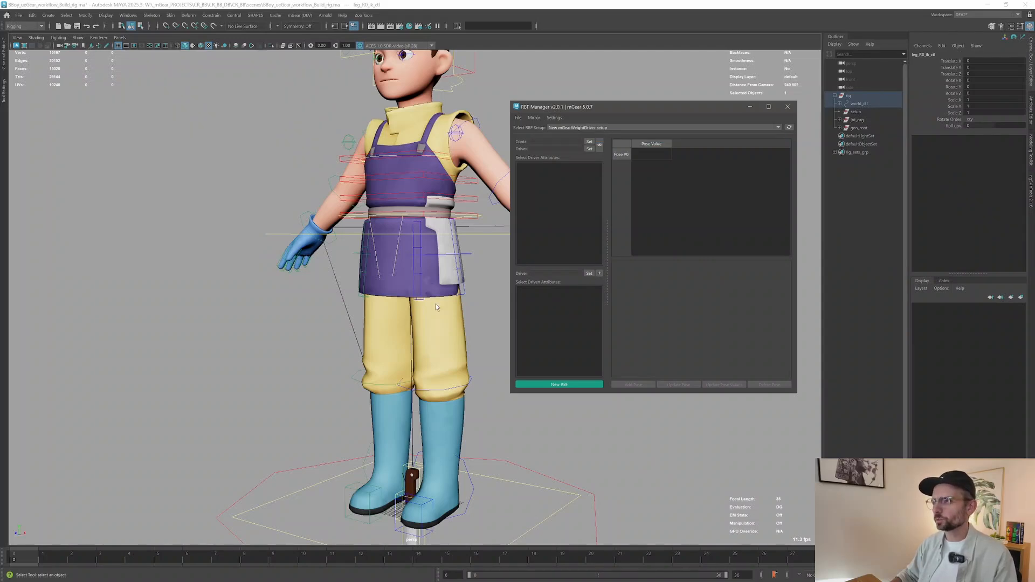
# Step: Set leg_L0_fk0_ctl as the RBF control and the thigh_l joint as the driver
pyautogui.keyDown('alt'); pyautogui.moveTo(410, 268); pyautogui.dragTo(444, 334, button='right'); pyautogui.keyUp('alt')
pyautogui.keyDown('alt'); pyautogui.moveTo(444, 334); pyautogui.dragTo(400, 300, button='middle'); pyautogui.keyUp('alt')
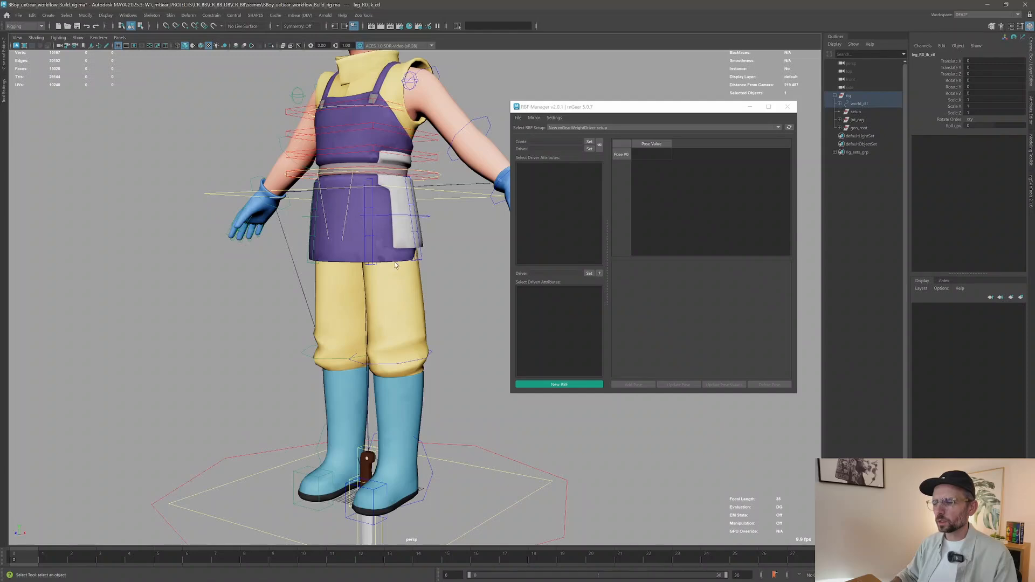
pyautogui.hotkey('alt', '1')
pyautogui.scroll(5, 394, 219)
pyautogui.keyDown('alt'); pyautogui.moveTo(394, 219); pyautogui.dragTo(400, 246, button='middle'); pyautogui.keyUp('alt')
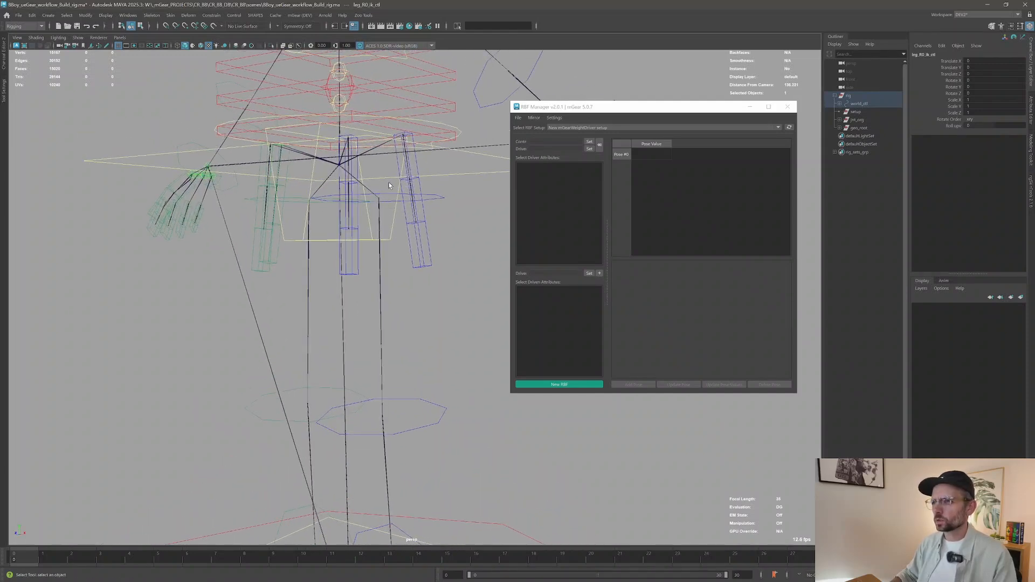
pyautogui.keyDown('shift'); pyautogui.click(382, 226); pyautogui.keyUp('shift')
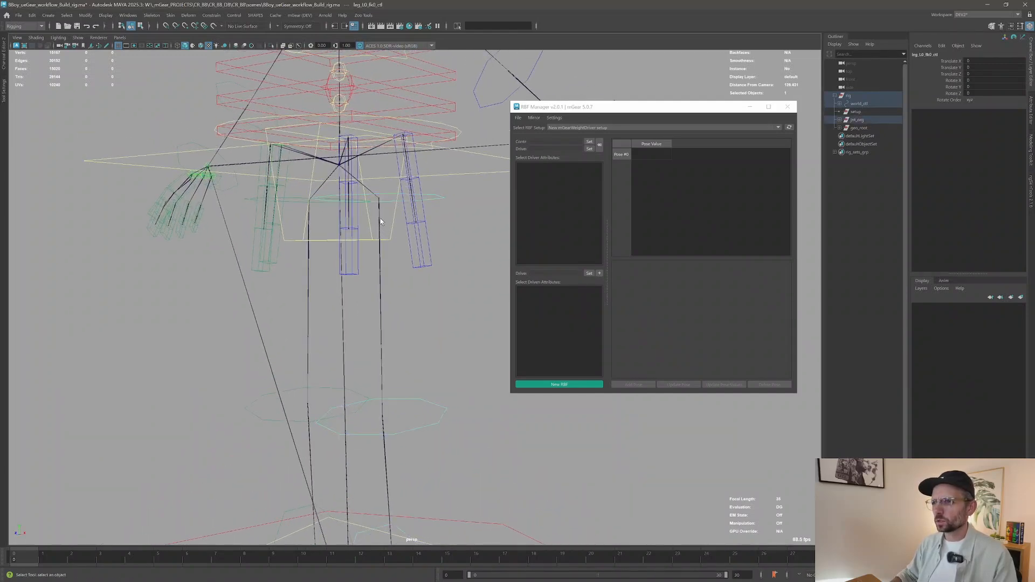
pyautogui.click(599, 145)
pyautogui.scroll(3, 290, 202)
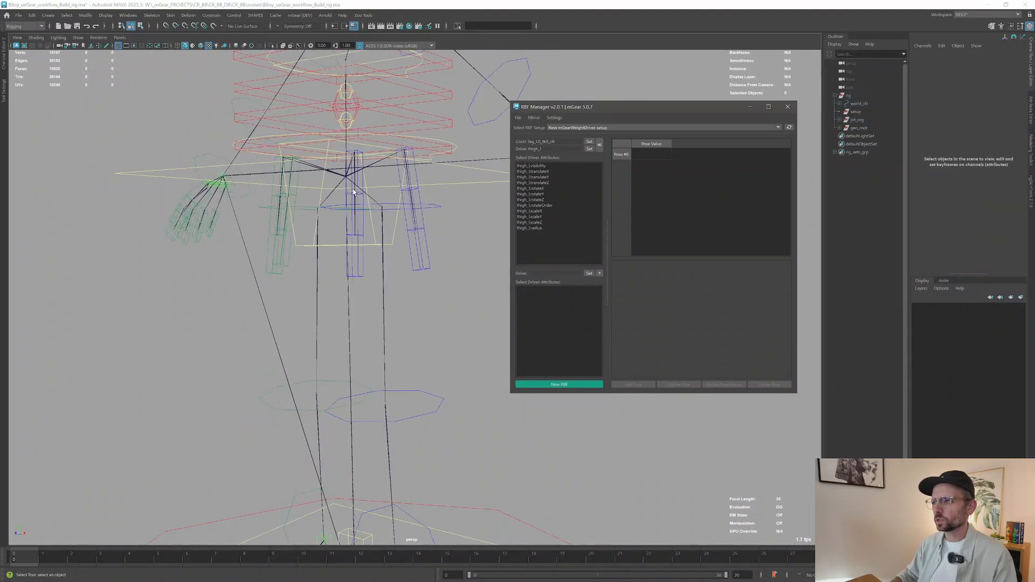
# Step: Add apronFront_L0_fk0_ctl as a driven object, linking thigh_l's rotateX, rotateY and rotateZ to its three rotation attributes
pyautogui.press('6')
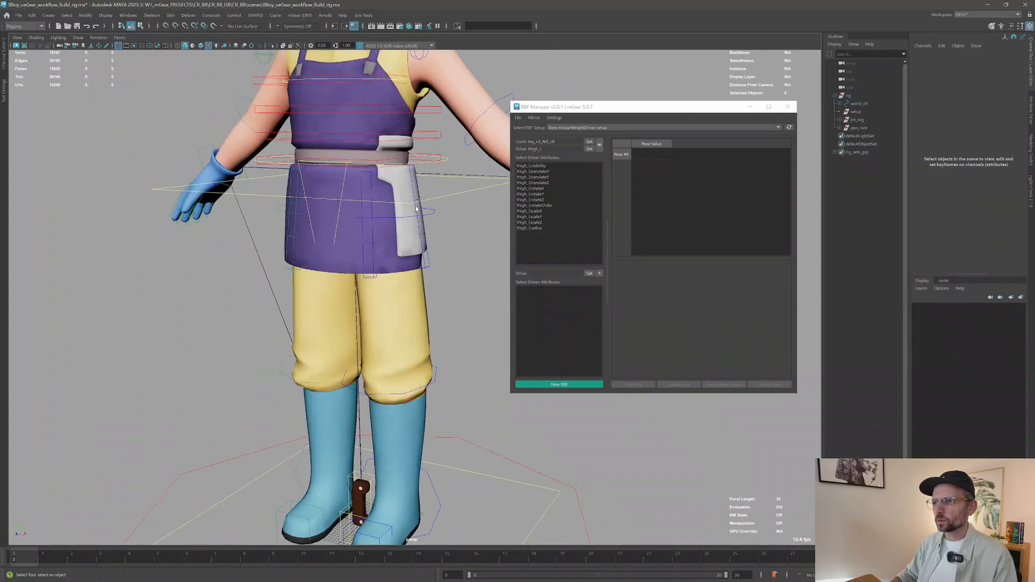
pyautogui.scroll(2, 415, 199)
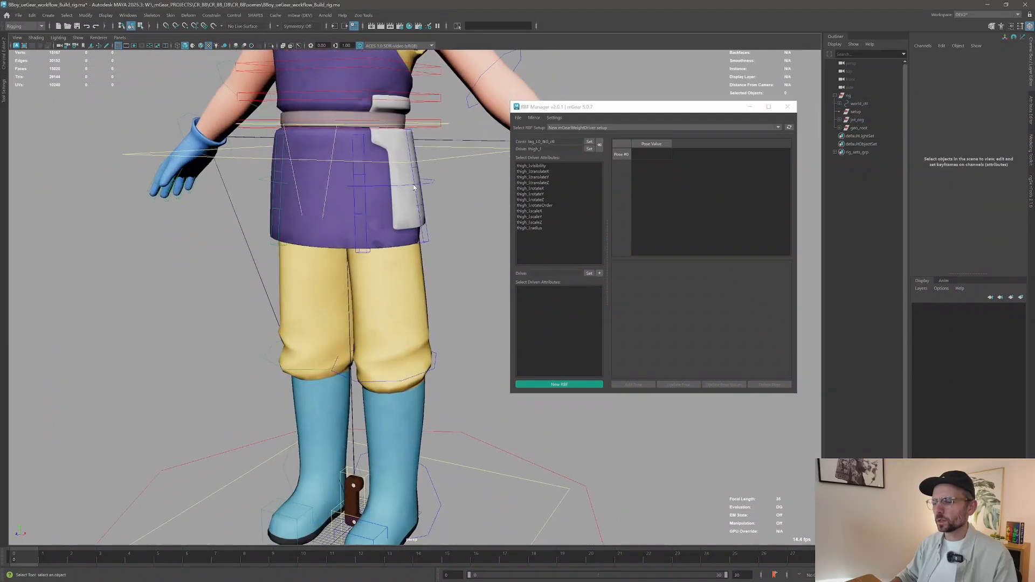
pyautogui.click(365, 149)
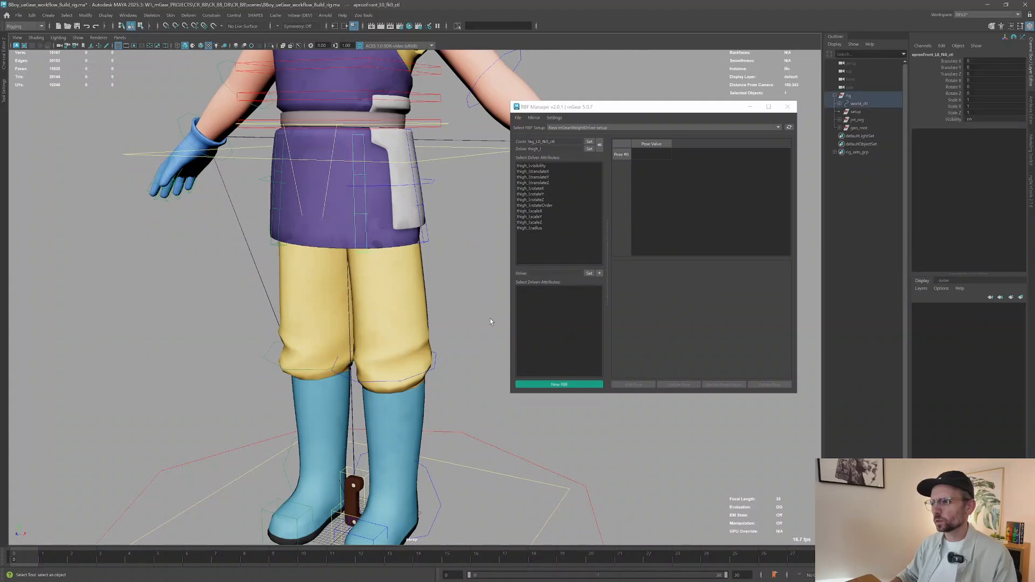
pyautogui.click(599, 274)
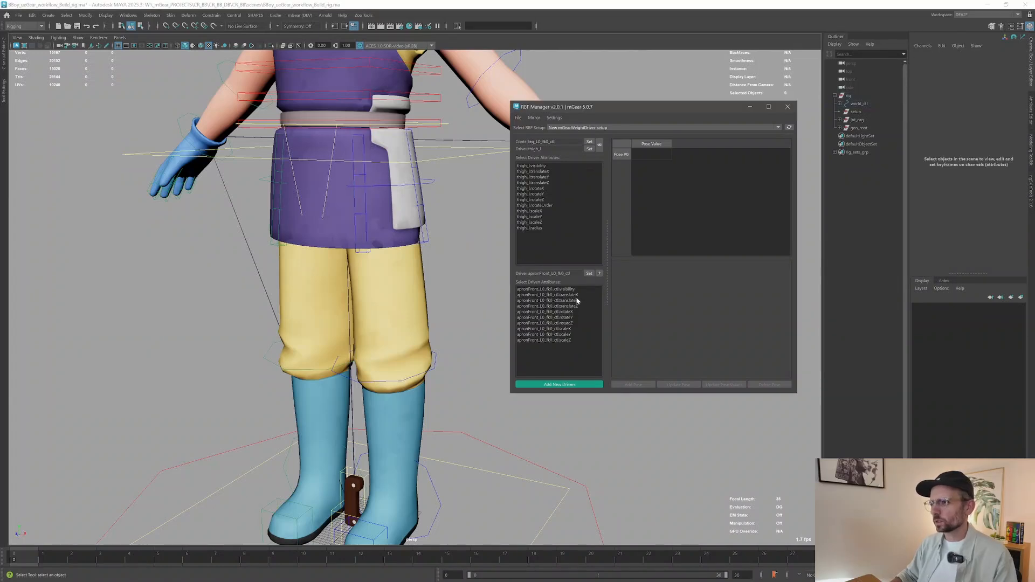
pyautogui.moveTo(545, 192); pyautogui.dragTo(547, 198)
pyautogui.moveTo(572, 289); pyautogui.dragTo(570, 324)
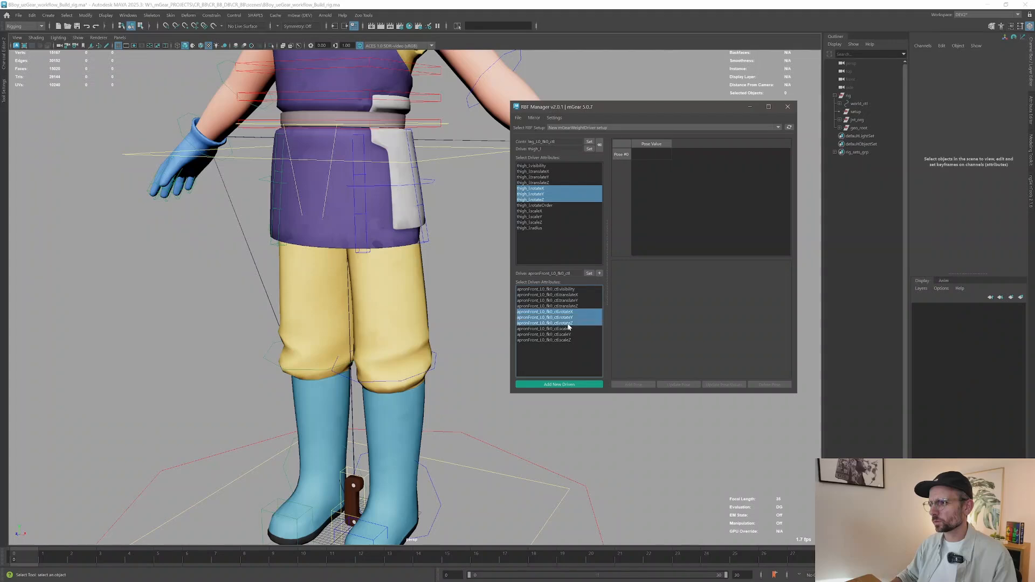
pyautogui.click(569, 386)
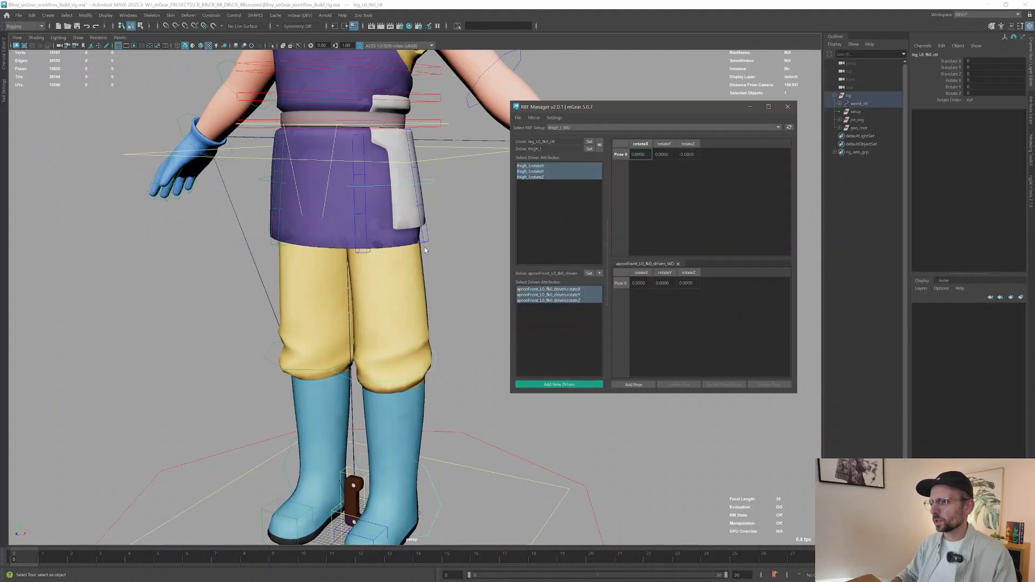
# Step: Add apronSide_L0_fk0_ctl as a second driven object using rotateX, rotateY and rotateZ, and return to the front apron's pose table
pyautogui.keyDown('alt'); pyautogui.moveTo(410, 216); pyautogui.dragTo(385, 192); pyautogui.keyUp('alt')
pyautogui.click(393, 187)
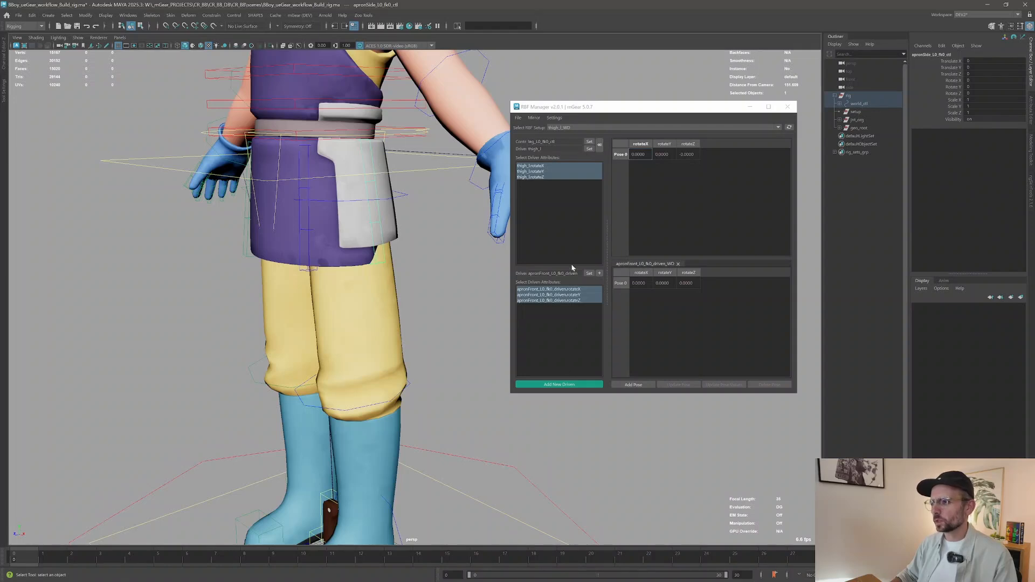
pyautogui.click(589, 274)
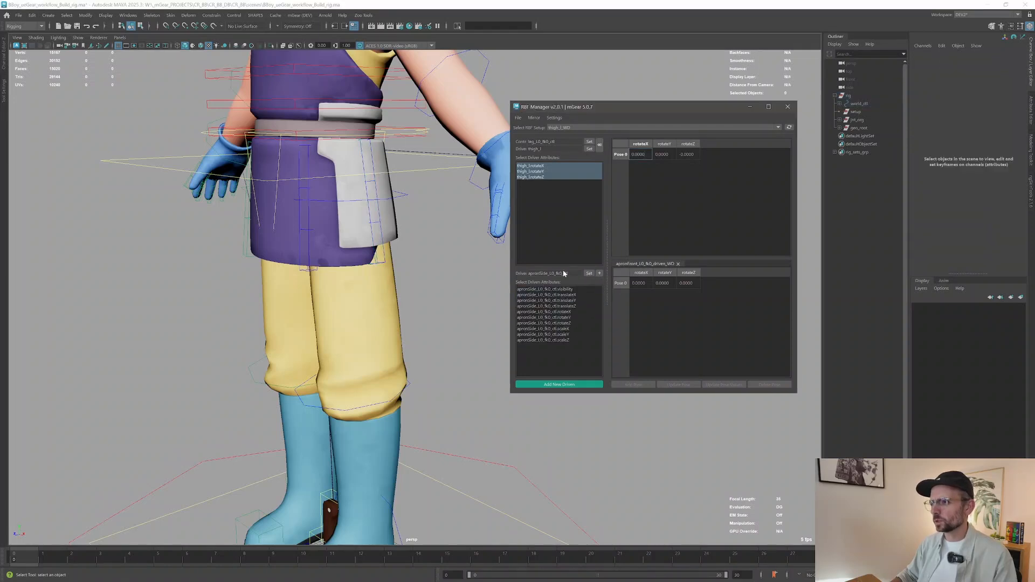
pyautogui.moveTo(570, 312); pyautogui.dragTo(574, 323)
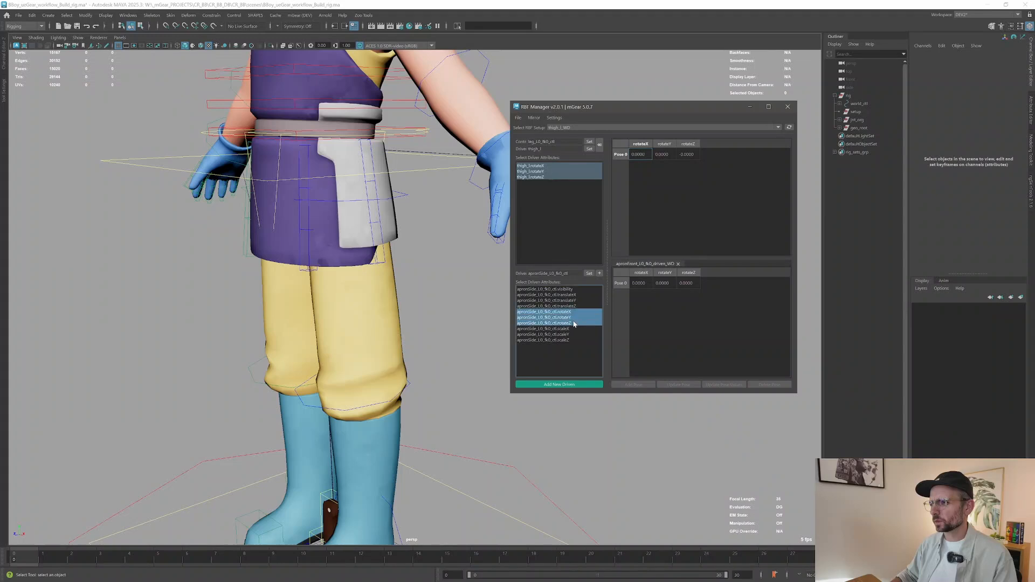
pyautogui.click(570, 384)
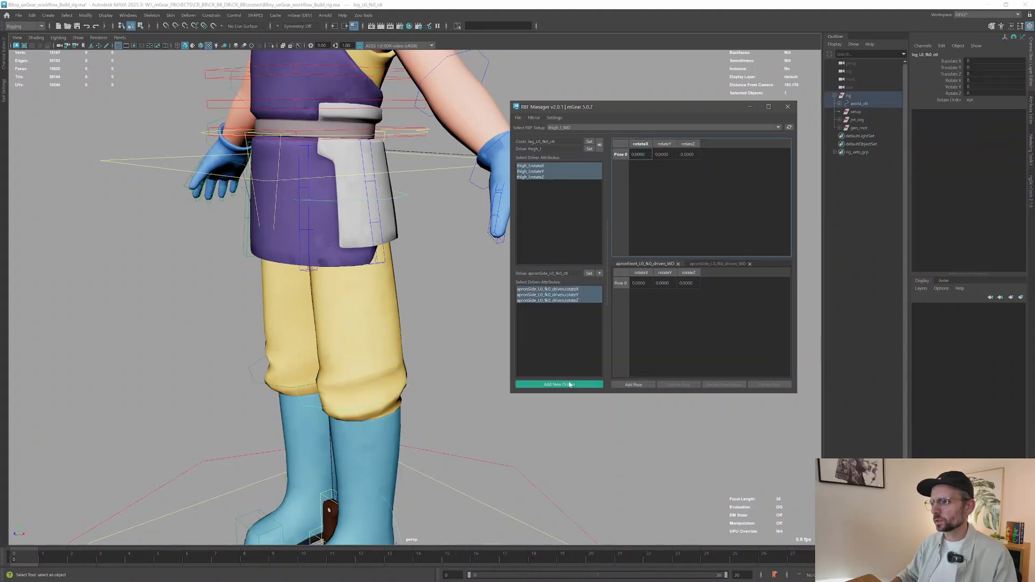
pyautogui.click(662, 264)
# Step: Rotate the left leg's upper FK control about 85 degrees in Z, raising the leg forward
pyautogui.scroll(-5, 384, 177)
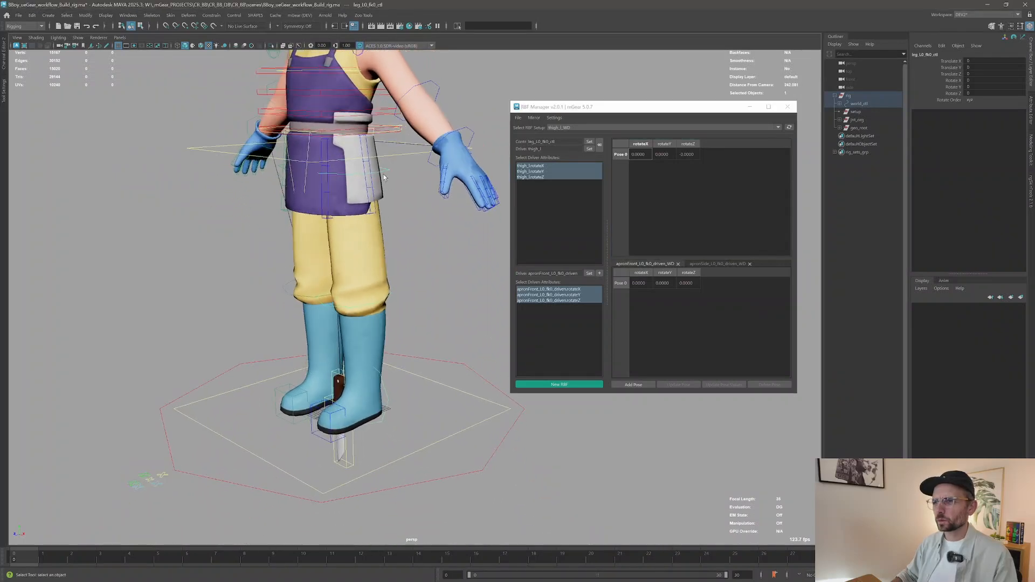
pyautogui.press('e')
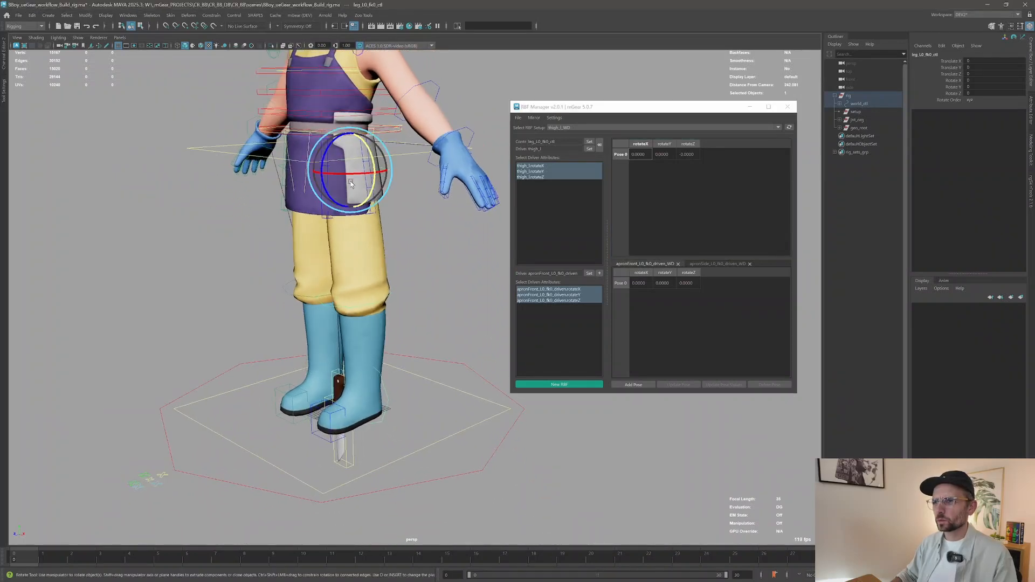
pyautogui.moveTo(385, 167); pyautogui.dragTo(373, 198)
pyautogui.press('q')
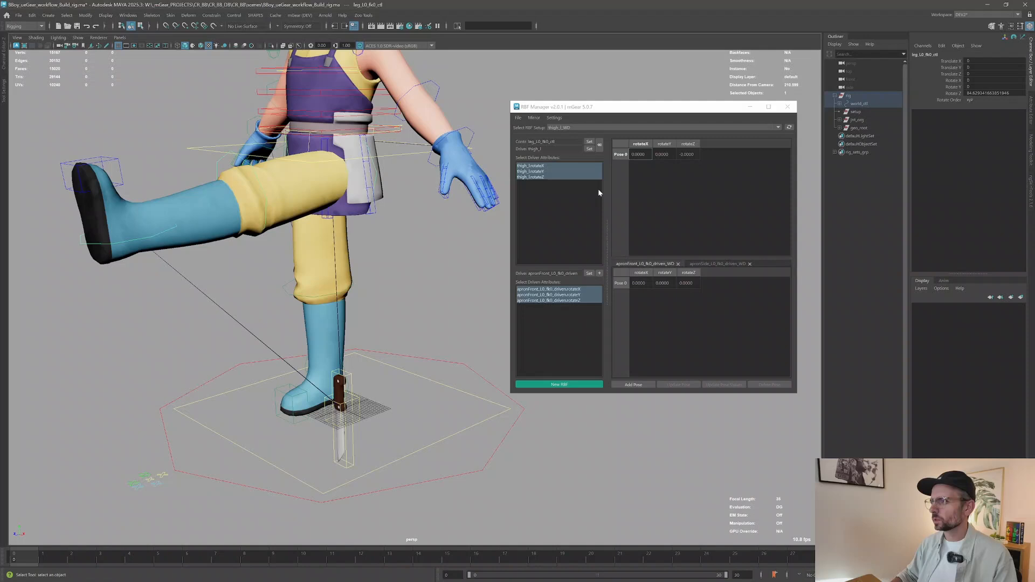
# Step: Rotate the left front apron control in Z to lift the apron over the raised thigh
pyautogui.click(326, 150)
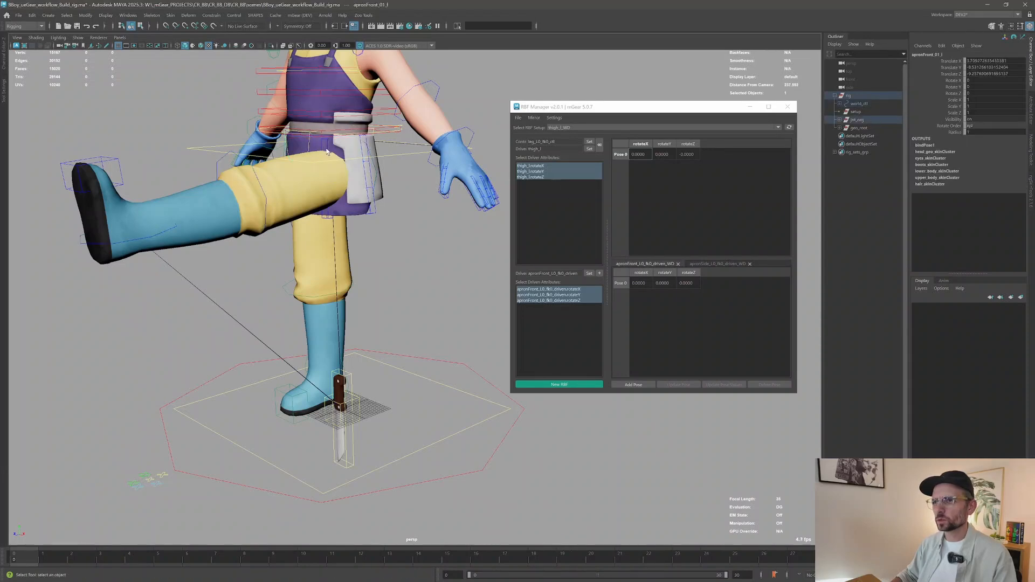
pyautogui.press('Up')
pyautogui.keyDown('alt'); pyautogui.moveTo(408, 254); pyautogui.dragTo(411, 272); pyautogui.keyUp('alt')
pyautogui.press('Up')
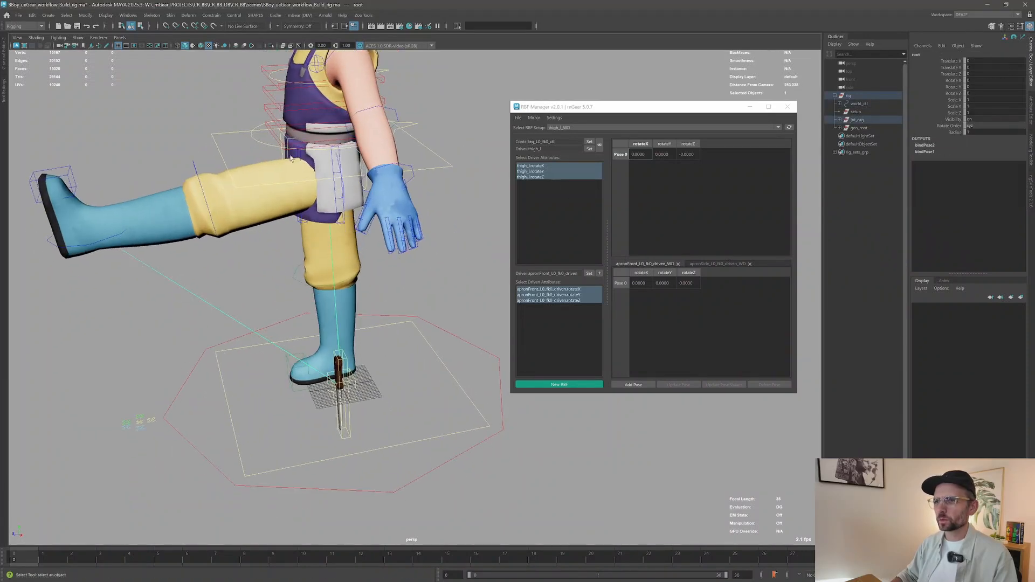
pyautogui.press('Up')
pyautogui.scroll(5, 315, 197)
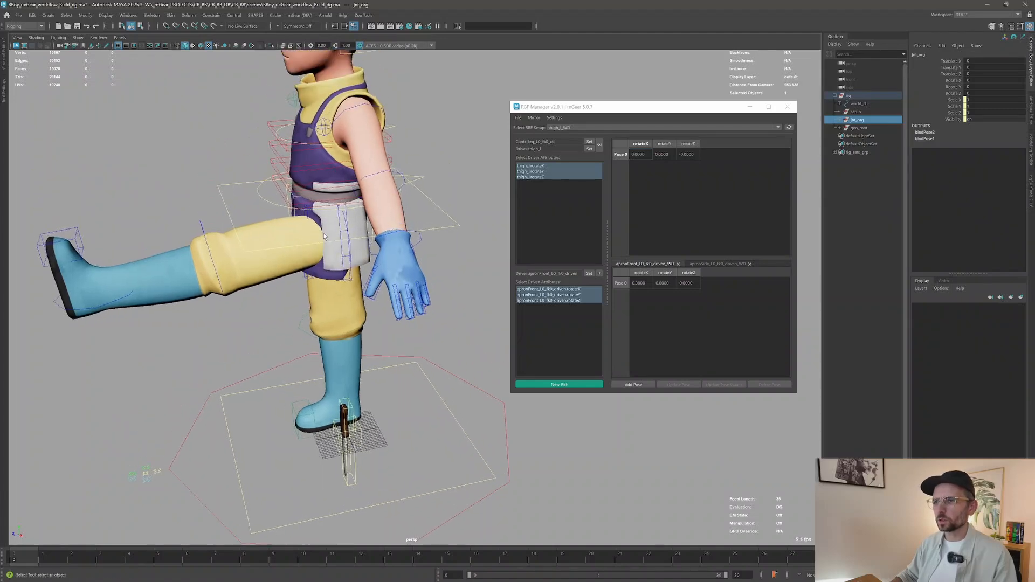
pyautogui.click(301, 175)
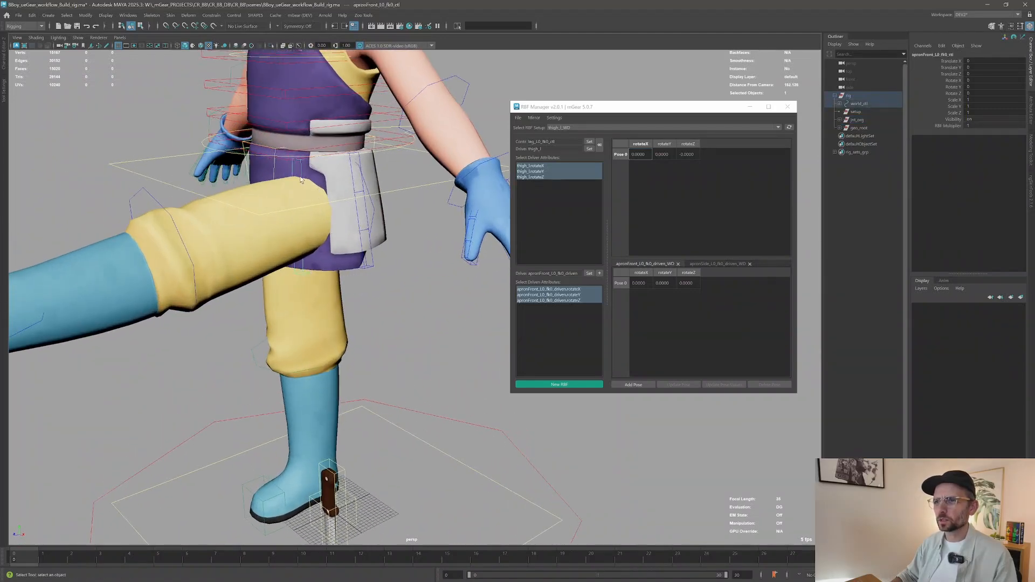
pyautogui.press('e')
pyautogui.moveTo(281, 180)
pyautogui.mouseDown()
pyautogui.moveTo(274, 152)
pyautogui.moveTo(273, 165)
pyautogui.mouseUp()
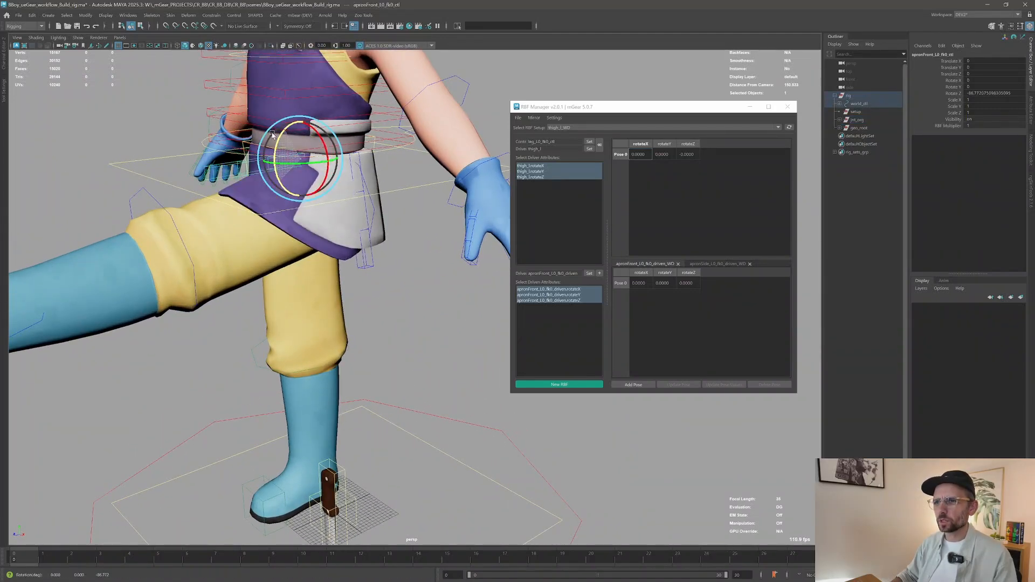
# Step: Rotate the left side apron control to about -5, 23, -6 degrees and add the raised-leg position as a new RBF pose
pyautogui.click(359, 165)
pyautogui.moveTo(340, 182); pyautogui.dragTo(336, 176)
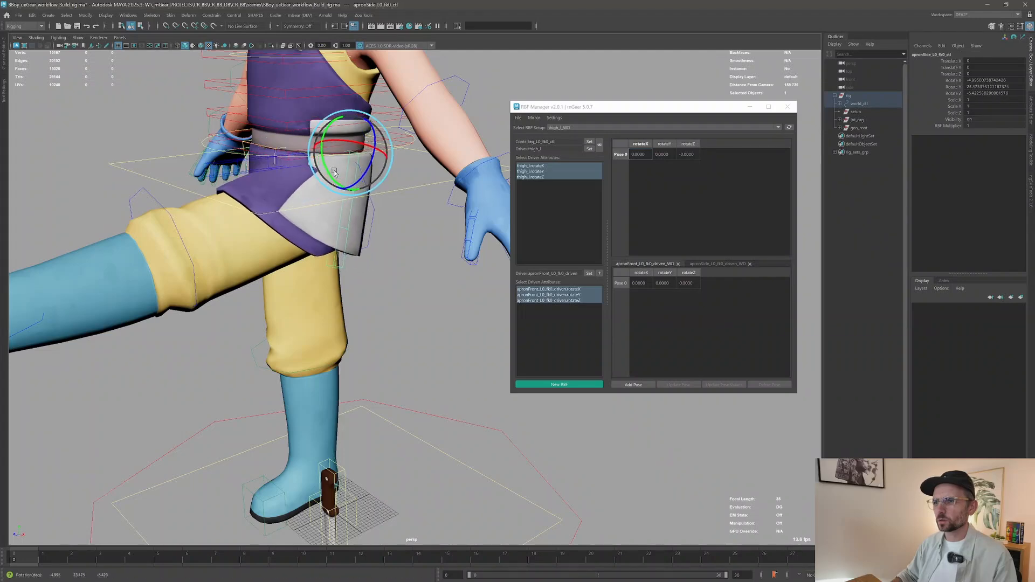
pyautogui.click(633, 385)
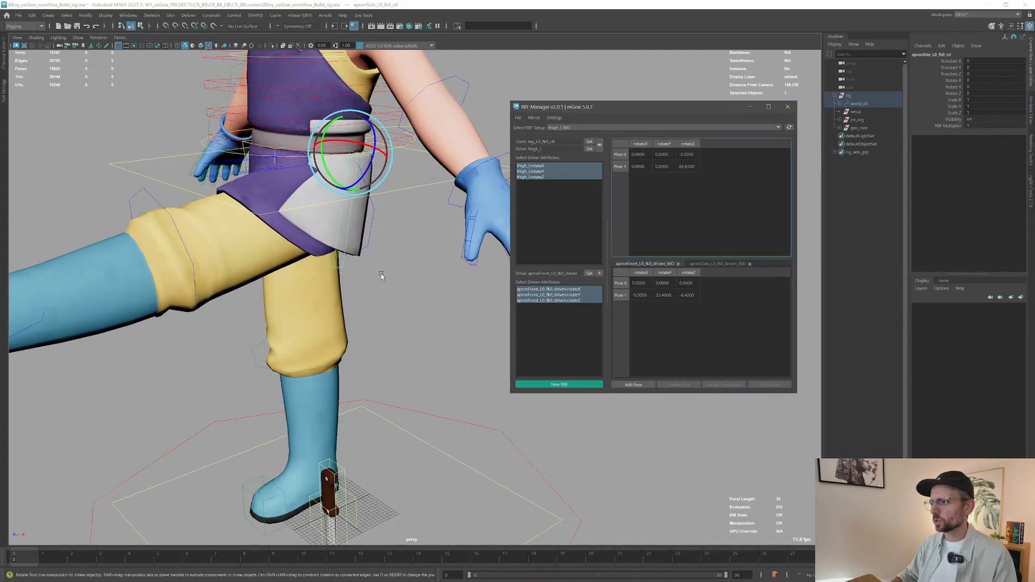
# Step: Rotate the left leg's upper FK control about 61 degrees in Y, swinging the leg out to the side
pyautogui.keyDown('alt'); pyautogui.moveTo(381, 272); pyautogui.dragTo(447, 329); pyautogui.keyUp('alt')
pyautogui.scroll(-3, 382, 337)
pyautogui.press('q')
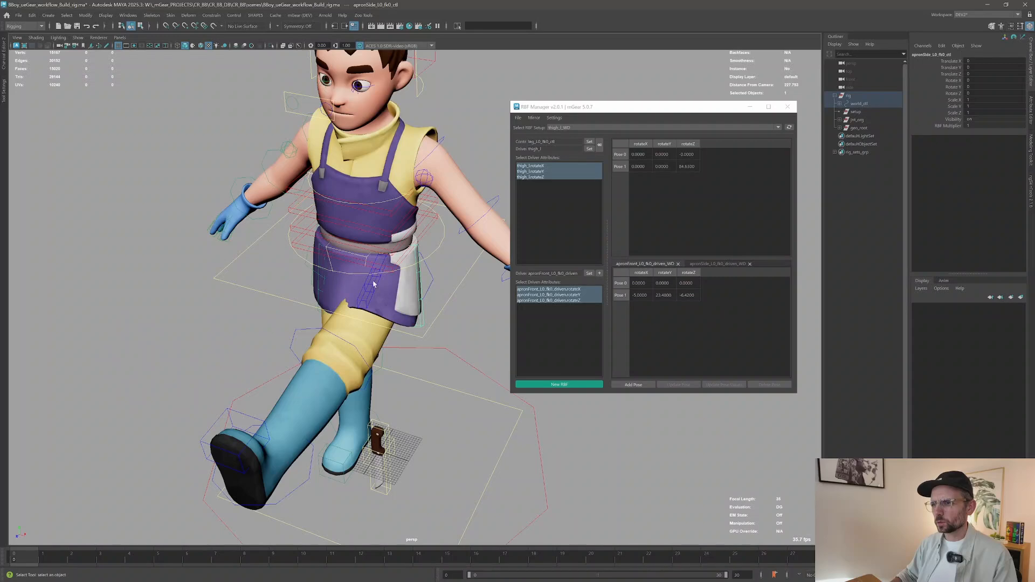
pyautogui.keyDown('alt'); pyautogui.moveTo(351, 335); pyautogui.dragTo(405, 292); pyautogui.keyUp('alt')
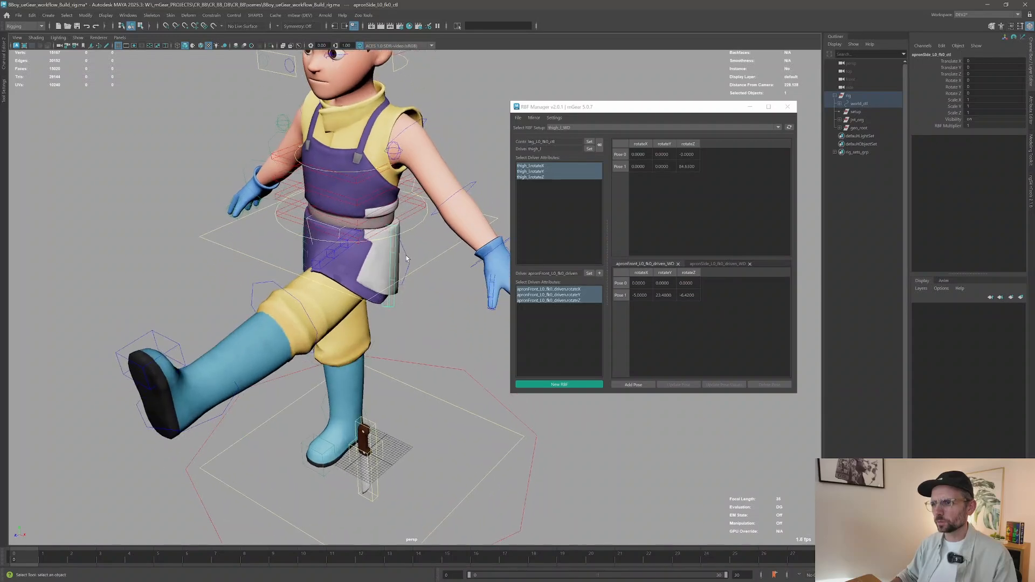
pyautogui.moveTo(401, 259); pyautogui.dragTo(379, 249)
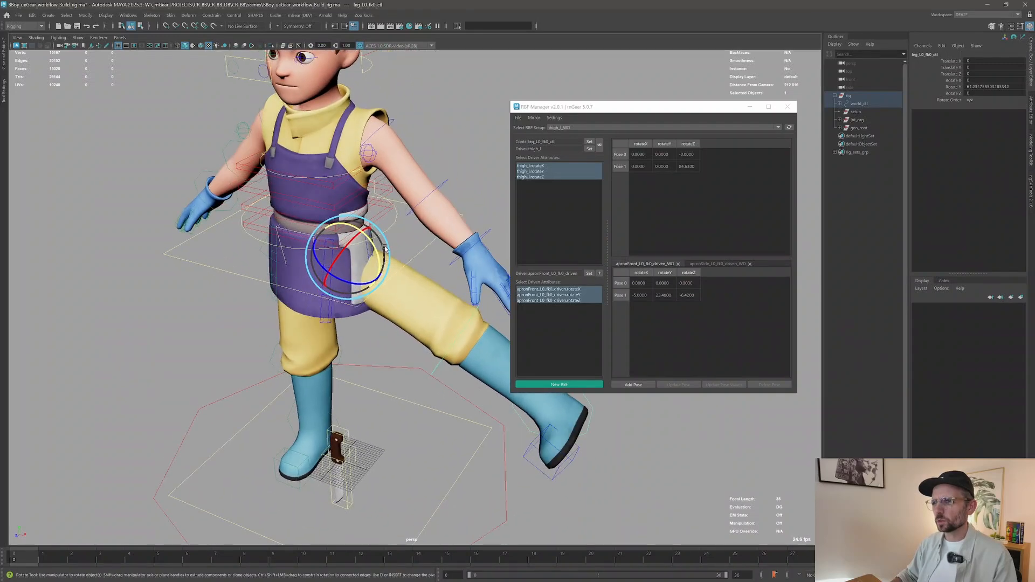
pyautogui.press('q')
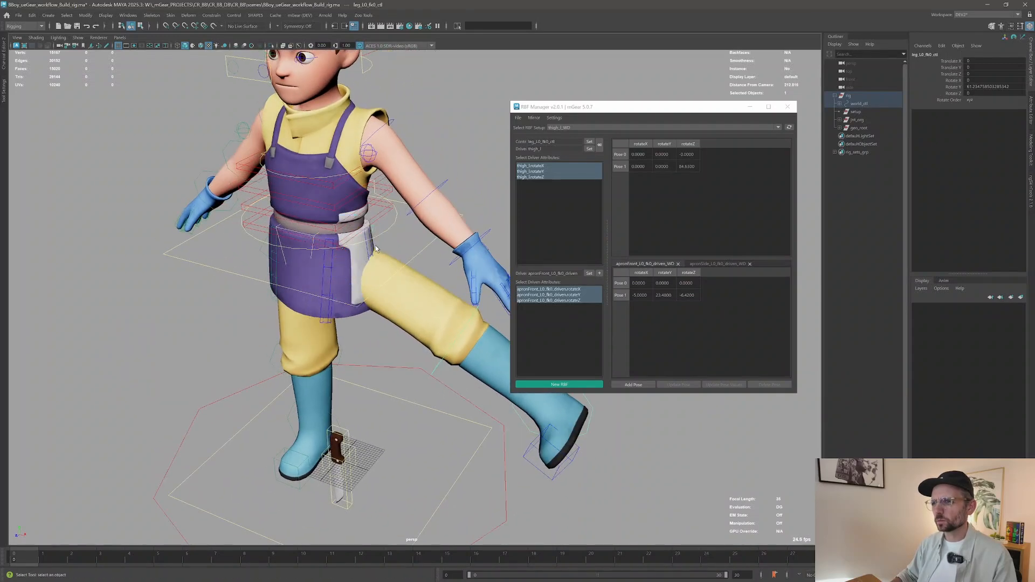
# Step: Rotate the left apron controls outward to cover the sideways leg and add this position as a new RBF pose
pyautogui.click(371, 249)
pyautogui.press('e')
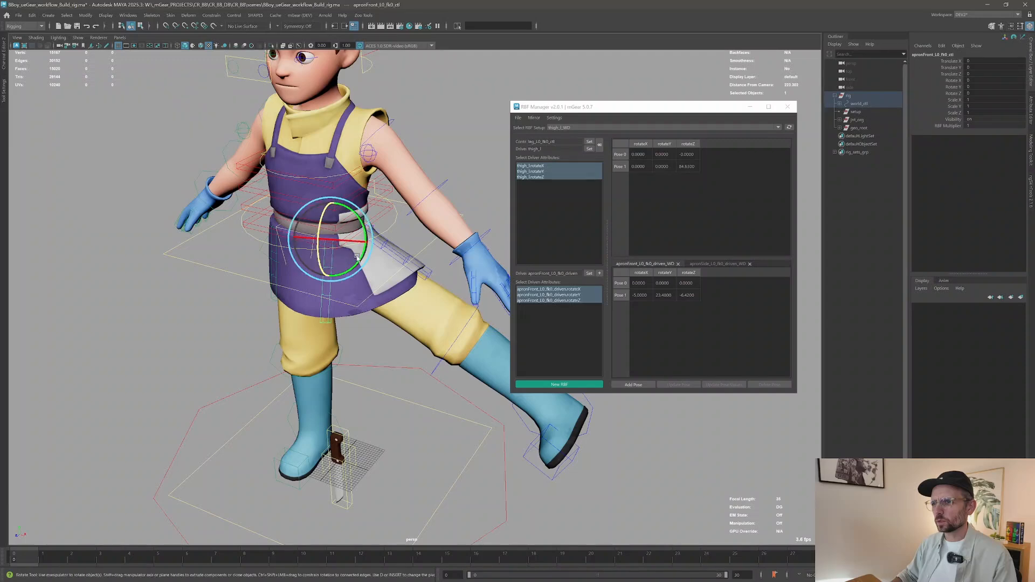
pyautogui.moveTo(361, 257)
pyautogui.mouseDown()
pyautogui.moveTo(352, 268)
pyautogui.moveTo(358, 260)
pyautogui.mouseUp()
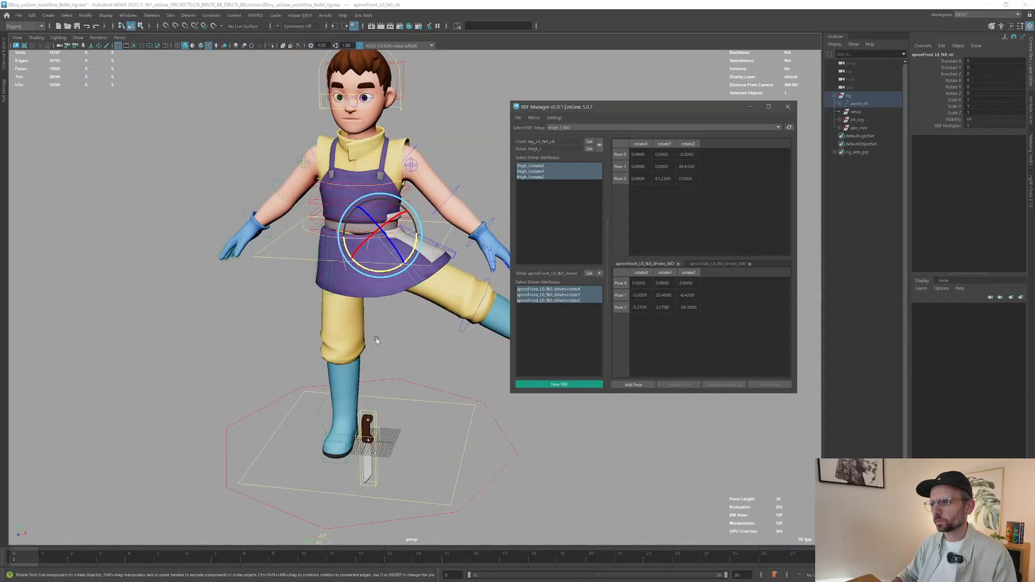
# Step: Reset the rotation of the left leg's upper FK control so the leg returns to its default pose
pyautogui.scroll(-2, 377, 341)
pyautogui.keyDown('alt'); pyautogui.moveTo(377, 342); pyautogui.dragTo(365, 347); pyautogui.keyUp('alt')
pyautogui.press('q')
pyautogui.click(392, 338)
pyautogui.click(437, 328)
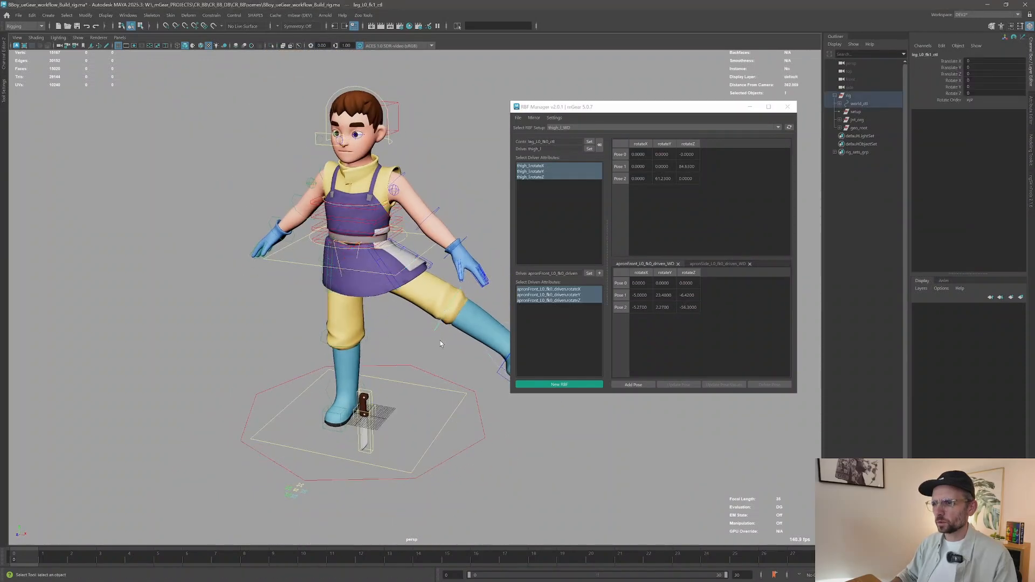
pyautogui.press('Up')
pyautogui.hotkey('alt', 'r')
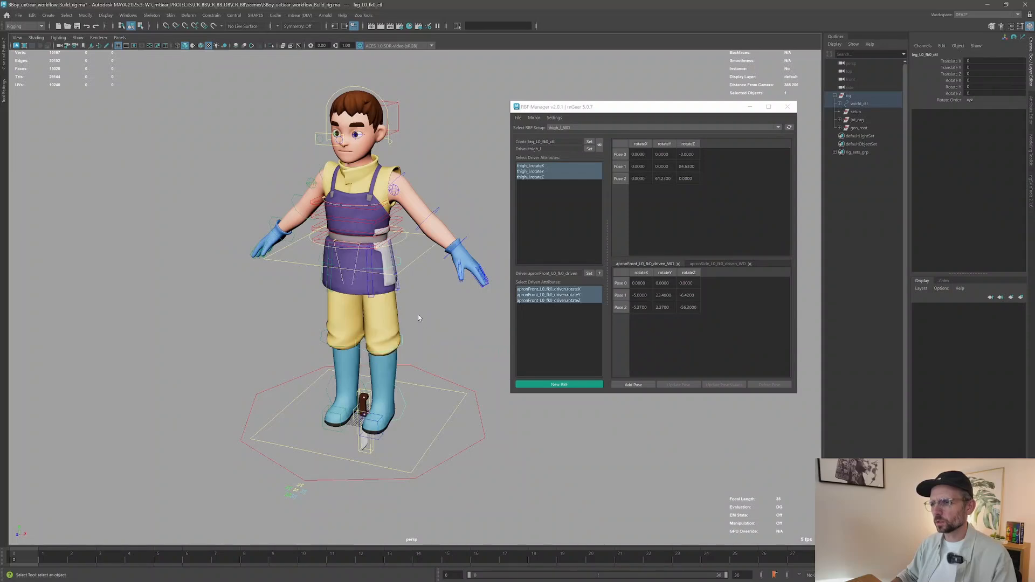
# Step: Raise the left leg diagonally forward and outward, fit the apron controls over it, and add the position as an RBF pose
pyautogui.press('e')
pyautogui.moveTo(395, 281); pyautogui.dragTo(379, 262)
pyautogui.click(393, 246)
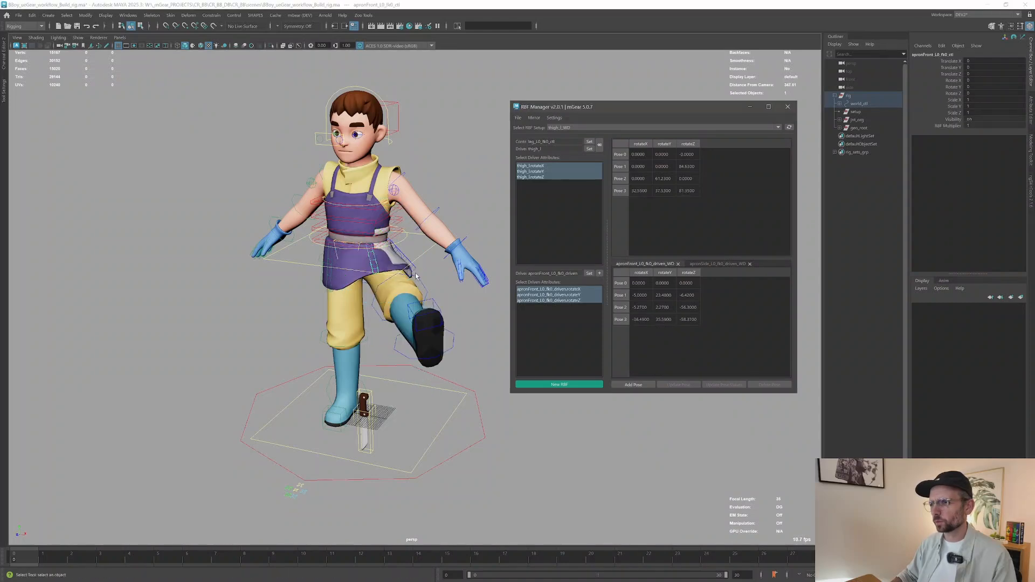
# Step: Return the left leg to its default pose and save an incremented version of the scene
pyautogui.keyDown('alt'); pyautogui.moveTo(388, 260); pyautogui.dragTo(379, 257); pyautogui.keyUp('alt')
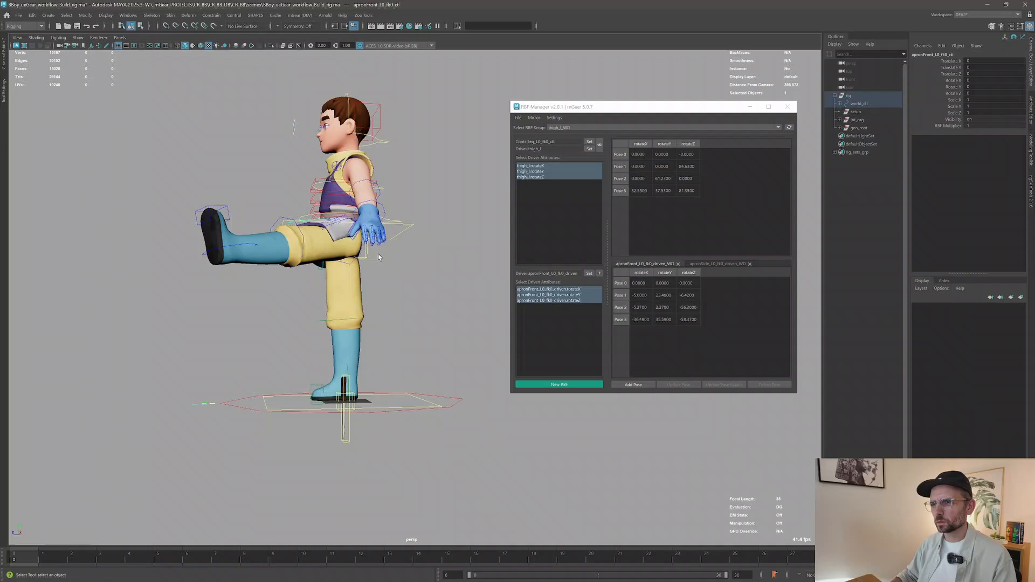
pyautogui.click(350, 267)
pyautogui.hotkey('ctrl', 'z')
pyautogui.keyDown('alt'); pyautogui.moveTo(349, 267); pyautogui.dragTo(330, 280, button='right'); pyautogui.keyUp('alt')
pyautogui.keyDown('alt'); pyautogui.moveTo(330, 280); pyautogui.dragTo(380, 318); pyautogui.keyUp('alt')
pyautogui.keyDown('alt'); pyautogui.moveTo(380, 319); pyautogui.dragTo(408, 343, button='right'); pyautogui.keyUp('alt')
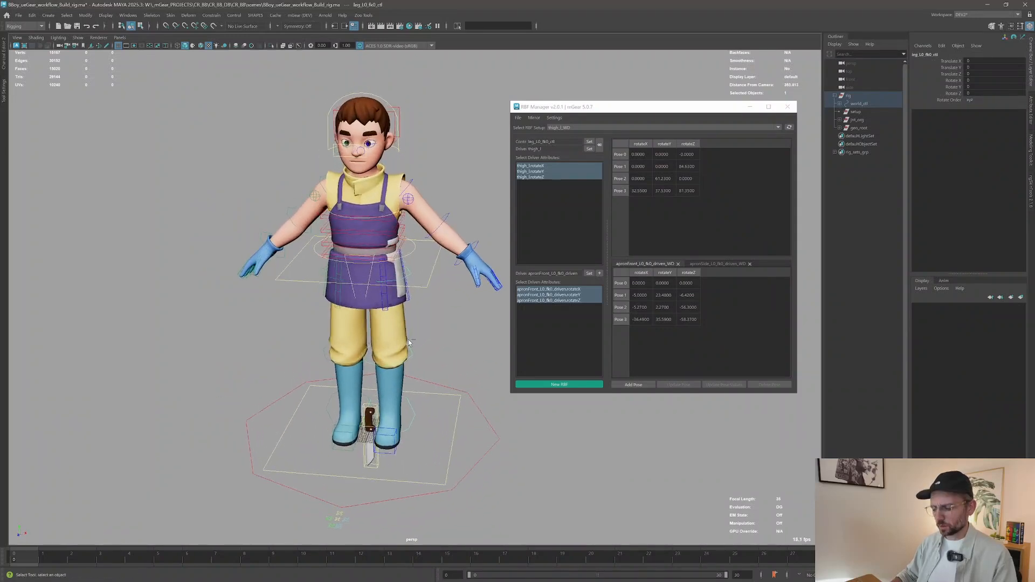
pyautogui.hotkey('ctrl', 'alt', 's')
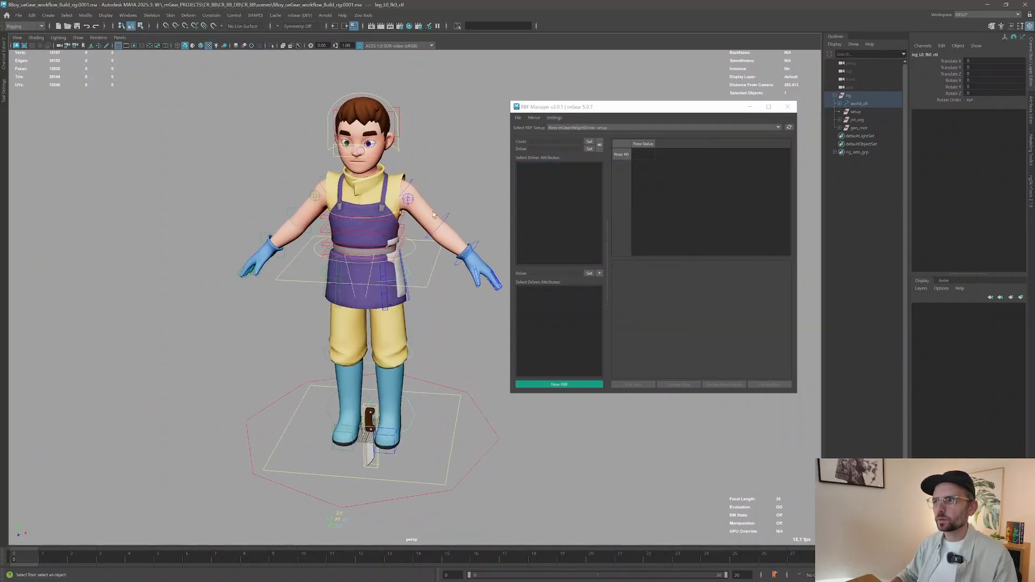
# Step: Load the existing thigh_l_WD setup in the RBF Manager
pyautogui.click(601, 129)
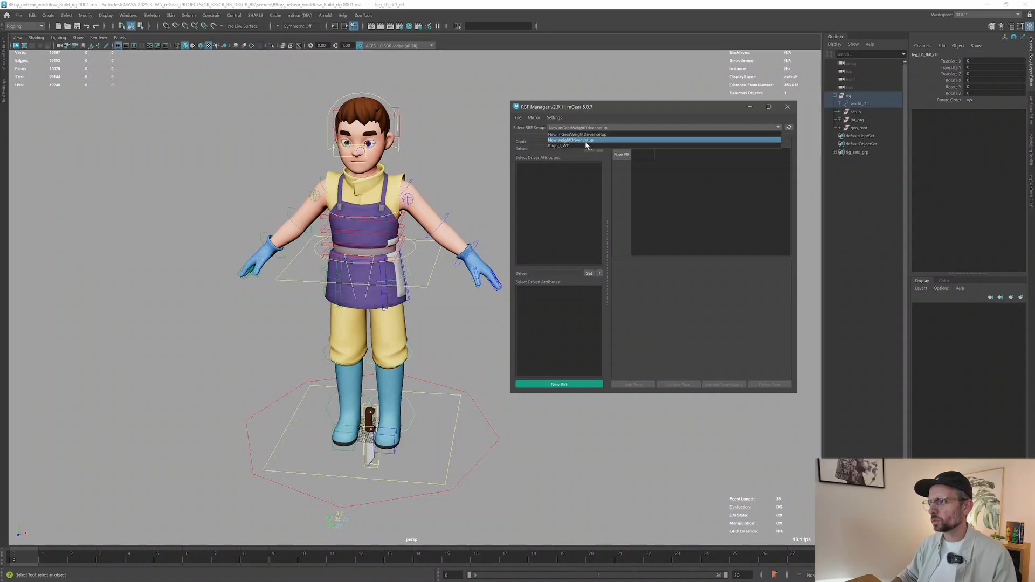
pyautogui.click(586, 145)
pyautogui.keyDown('alt'); pyautogui.moveTo(422, 300); pyautogui.dragTo(373, 334); pyautogui.keyUp('alt')
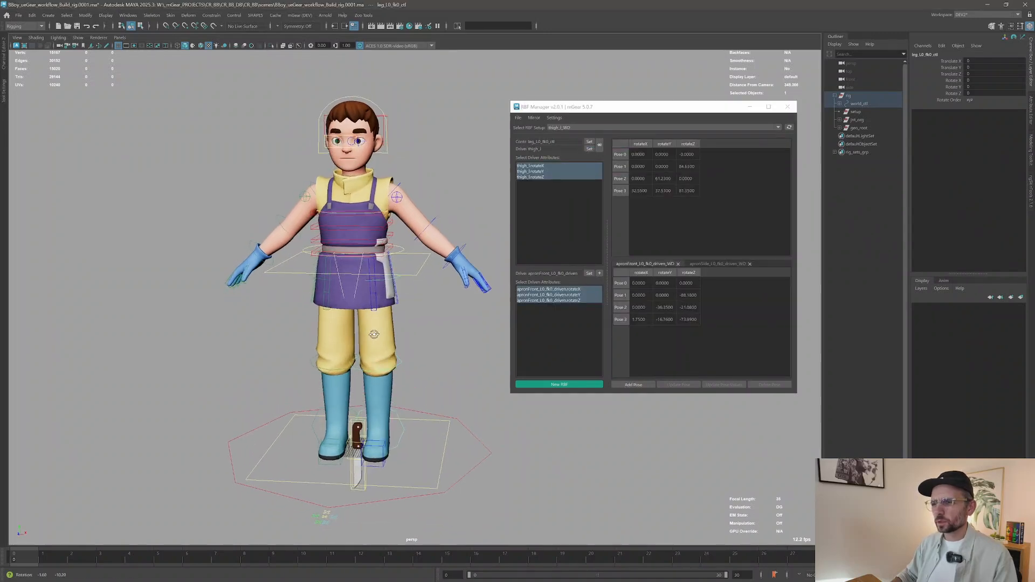
pyautogui.keyDown('alt'); pyautogui.moveTo(373, 334); pyautogui.dragTo(372, 299, button='middle'); pyautogui.keyUp('alt')
pyautogui.keyDown('alt'); pyautogui.moveTo(373, 326); pyautogui.dragTo(403, 346); pyautogui.keyUp('alt')
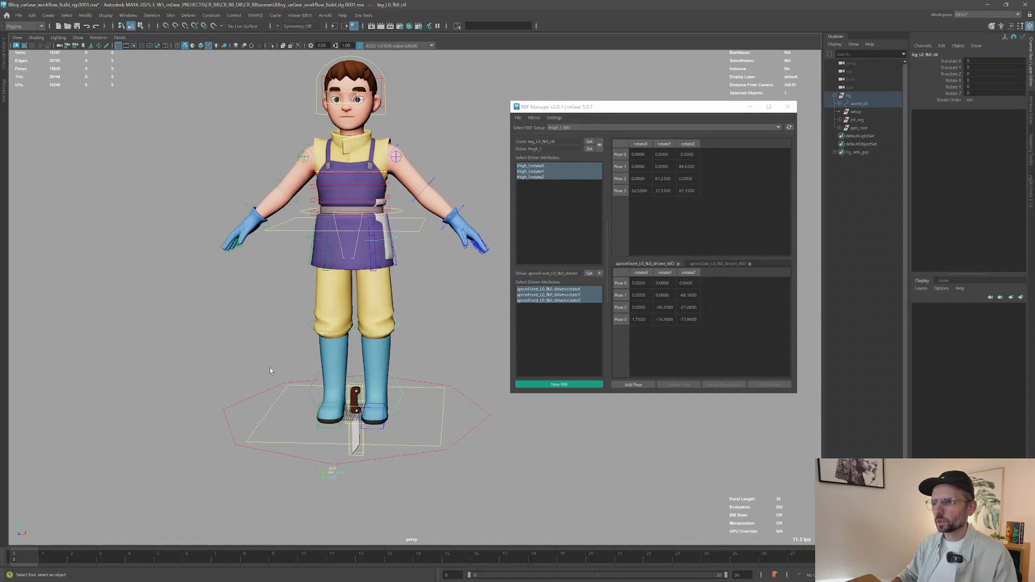
# Step: Mirror the left thigh's RBF setup to the right side of the rig
pyautogui.keyDown('alt'); pyautogui.moveTo(329, 234); pyautogui.dragTo(330, 234, button='middle'); pyautogui.keyUp('alt')
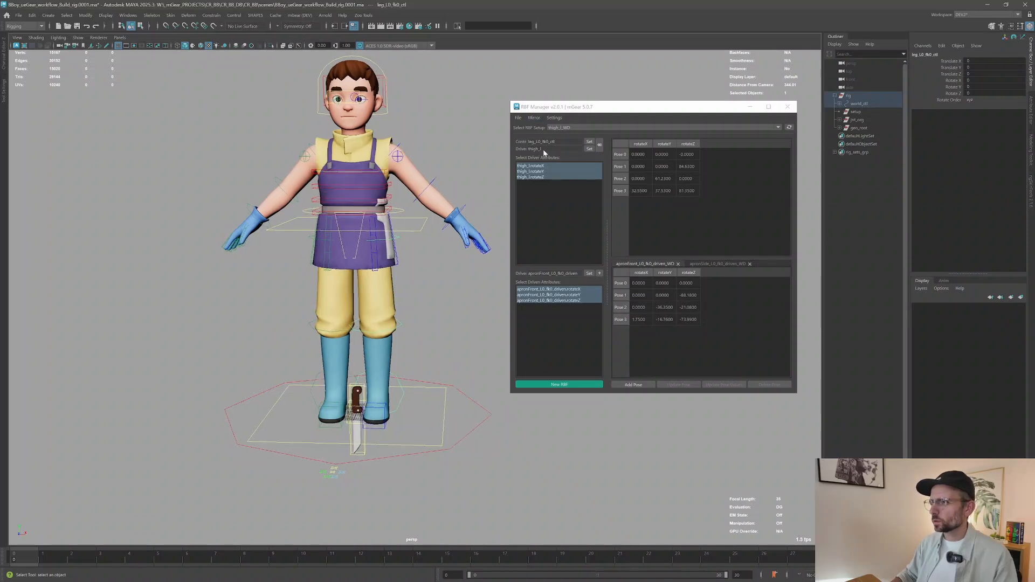
pyautogui.click(534, 117)
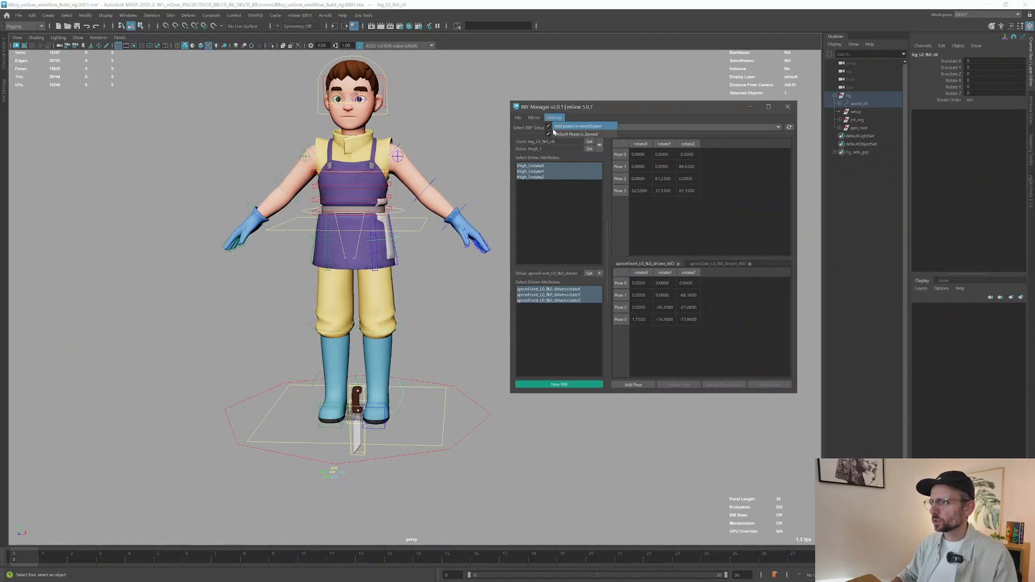
pyautogui.click(536, 127)
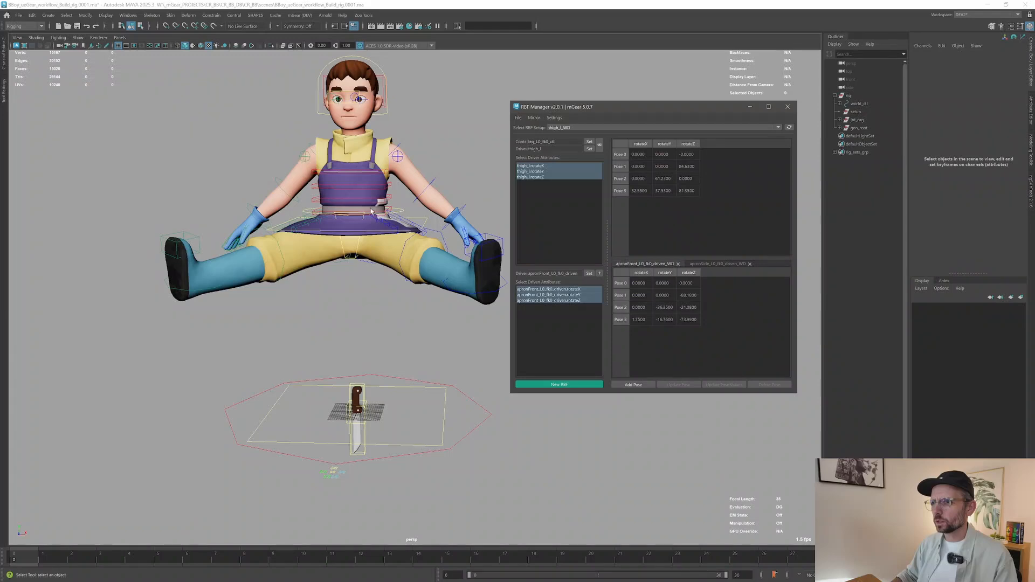
# Step: Select both legs' upper FK controls and reset their rotations to the default pose
pyautogui.keyDown('alt'); pyautogui.moveTo(371, 211); pyautogui.dragTo(372, 276); pyautogui.keyUp('alt')
pyautogui.scroll(3, 376, 276)
pyautogui.keyDown('alt'); pyautogui.moveTo(340, 268); pyautogui.dragTo(379, 289, button='right'); pyautogui.keyUp('alt')
pyautogui.hotkey('alt', '1')
pyautogui.keyDown('alt'); pyautogui.moveTo(379, 289); pyautogui.dragTo(379, 257); pyautogui.keyUp('alt')
pyautogui.click(370, 263)
pyautogui.keyDown('shift'); pyautogui.click(322, 270); pyautogui.keyUp('shift')
pyautogui.hotkey('alt', 'r')
# Step: Test-rotate both upper leg FK controls together to check the apron's motion, and undo the rotations
pyautogui.hotkey('alt', '1')
pyautogui.press('e')
pyautogui.hotkey('ctrl', 'z')
pyautogui.hotkey('ctrl', 'z')
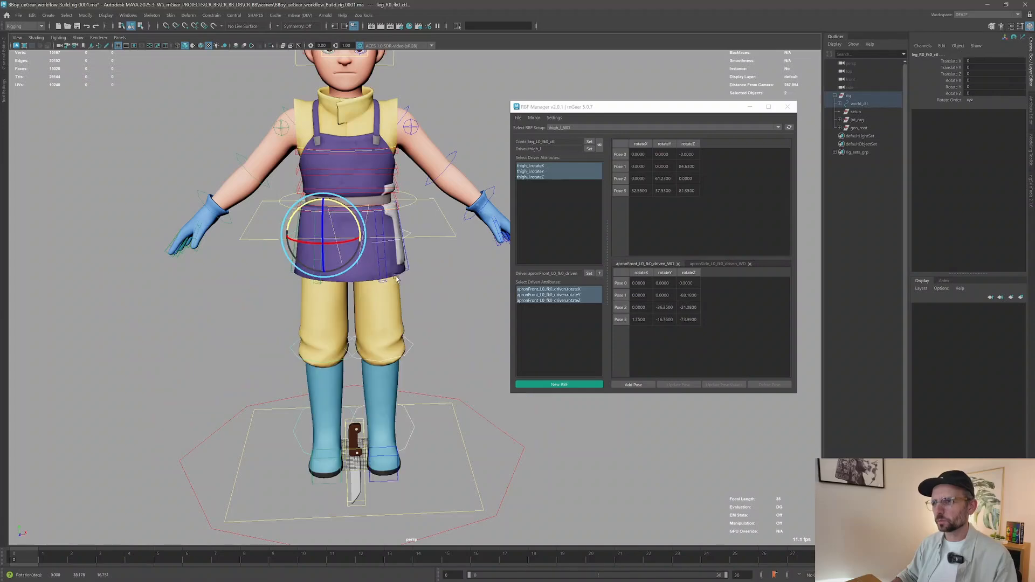
# Step: Close the RBF Manager
pyautogui.scroll(-2, 395, 275)
pyautogui.keyDown('alt'); pyautogui.moveTo(438, 299); pyautogui.dragTo(415, 302); pyautogui.keyUp('alt')
pyautogui.click(788, 107)
pyautogui.click(788, 108)
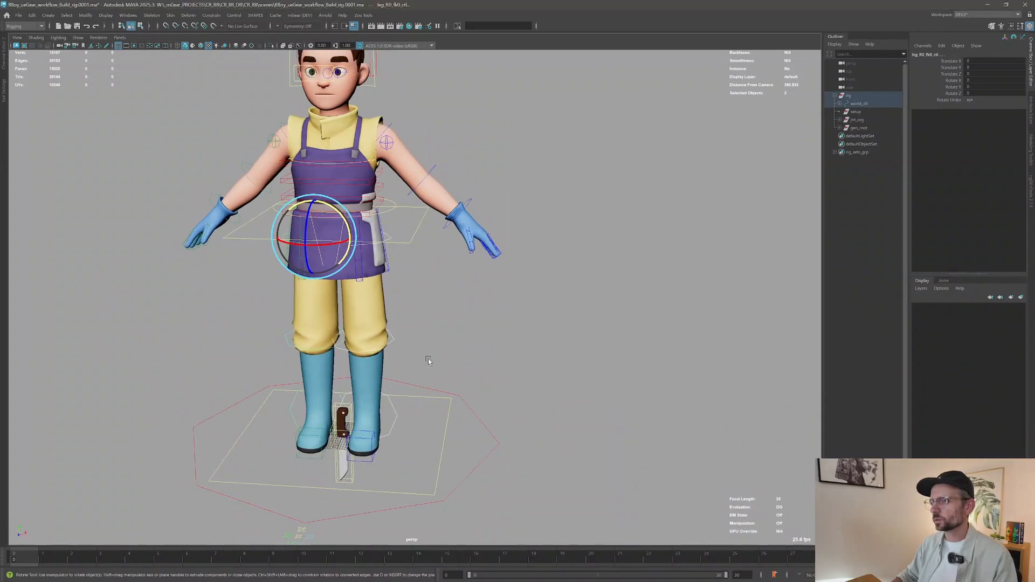
pyautogui.keyDown('alt'); pyautogui.moveTo(429, 360); pyautogui.dragTo(434, 351); pyautogui.keyUp('alt')
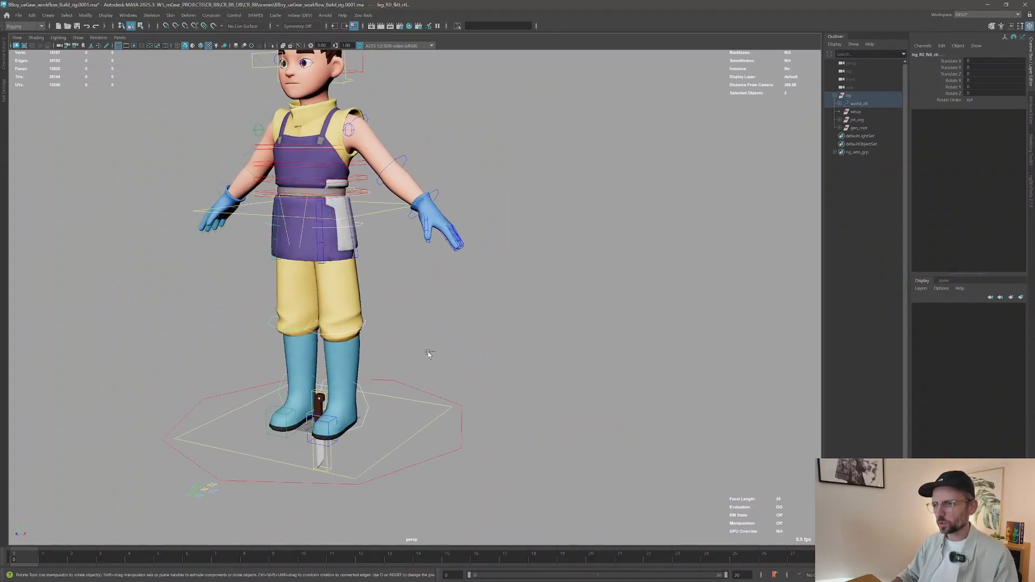
# Step: Switch both legs from FK to IK
pyautogui.press('q')
pyautogui.press('e')
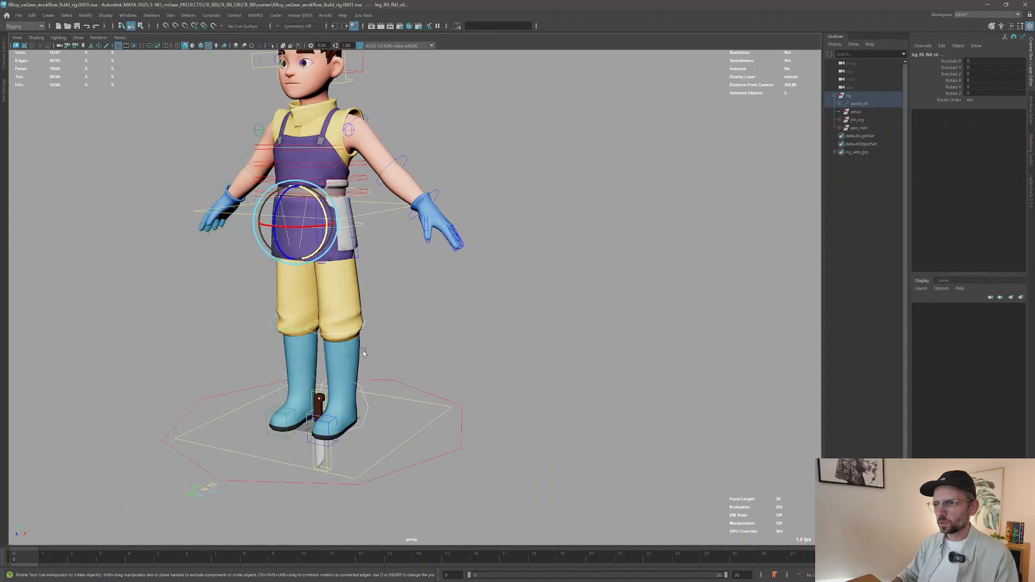
pyautogui.keyDown('alt'); pyautogui.moveTo(362, 348); pyautogui.dragTo(379, 345); pyautogui.keyUp('alt')
pyautogui.press('q')
pyautogui.click(379, 421)
pyautogui.rightClick(389, 424)
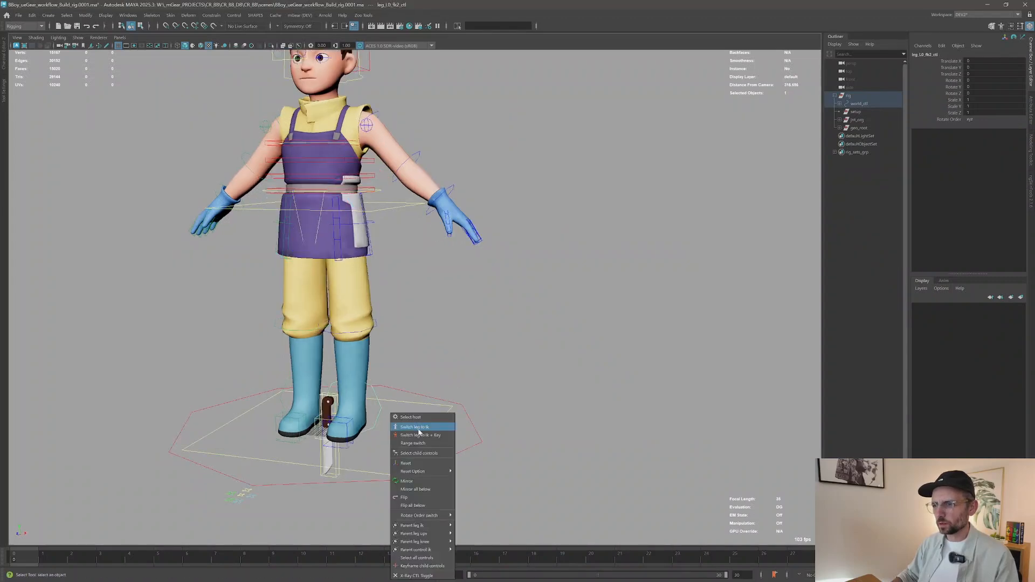
pyautogui.click(419, 428)
pyautogui.click(478, 379)
pyautogui.keyDown('alt'); pyautogui.moveTo(478, 379); pyautogui.dragTo(473, 387, button='right'); pyautogui.keyUp('alt')
pyautogui.keyDown('alt'); pyautogui.moveTo(362, 283); pyautogui.dragTo(399, 299, button='middle'); pyautogui.keyUp('alt')
pyautogui.keyDown('alt'); pyautogui.moveTo(399, 299); pyautogui.dragTo(480, 338); pyautogui.keyUp('alt')
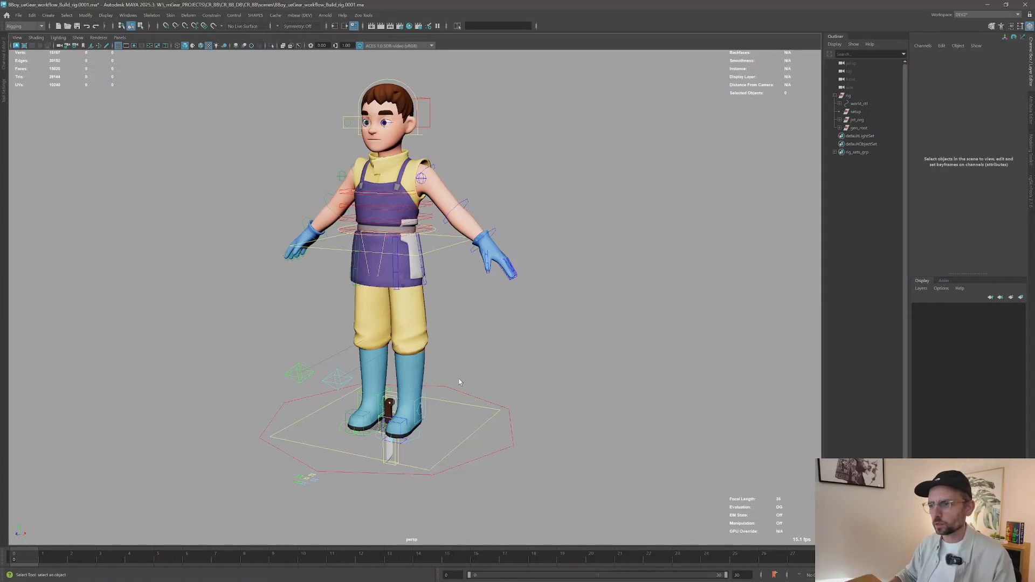
# Step: Open Shifter's FBX Export tool from mGear's game tools and place its window beside the character
pyautogui.keyDown('alt'); pyautogui.moveTo(459, 382); pyautogui.dragTo(469, 384); pyautogui.keyUp('alt')
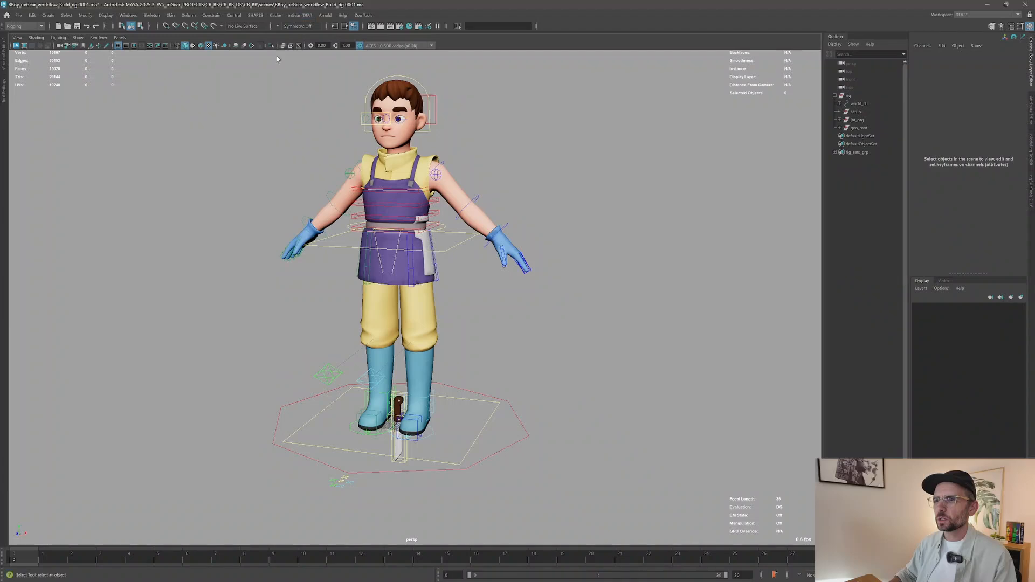
pyautogui.click(294, 17)
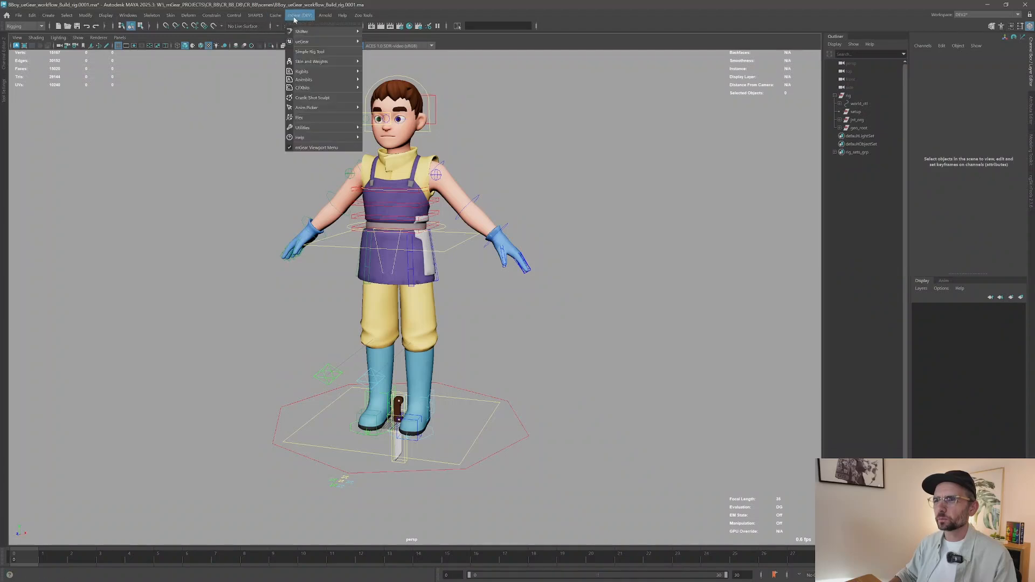
pyautogui.moveTo(323, 31)
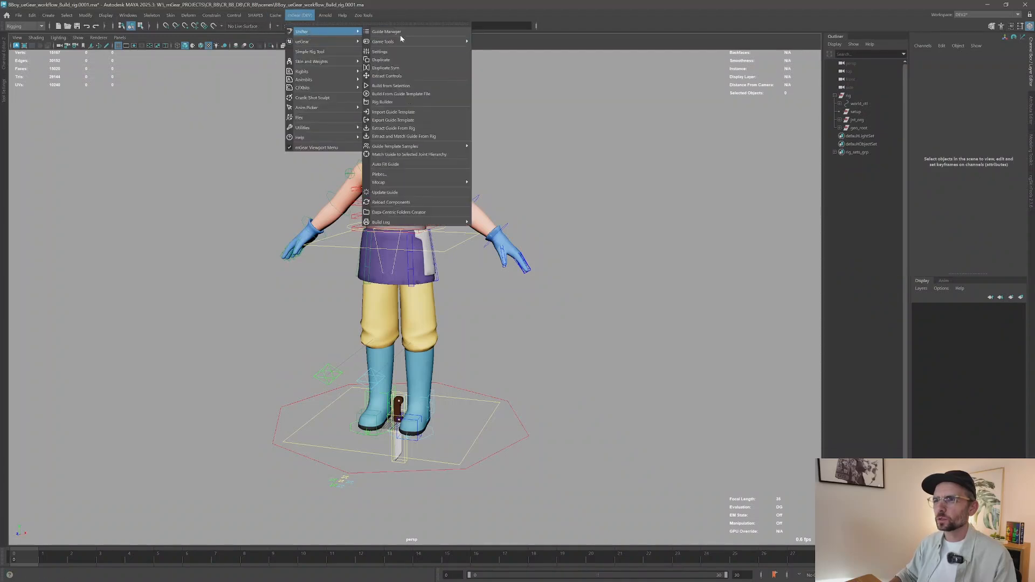
pyautogui.click(491, 42)
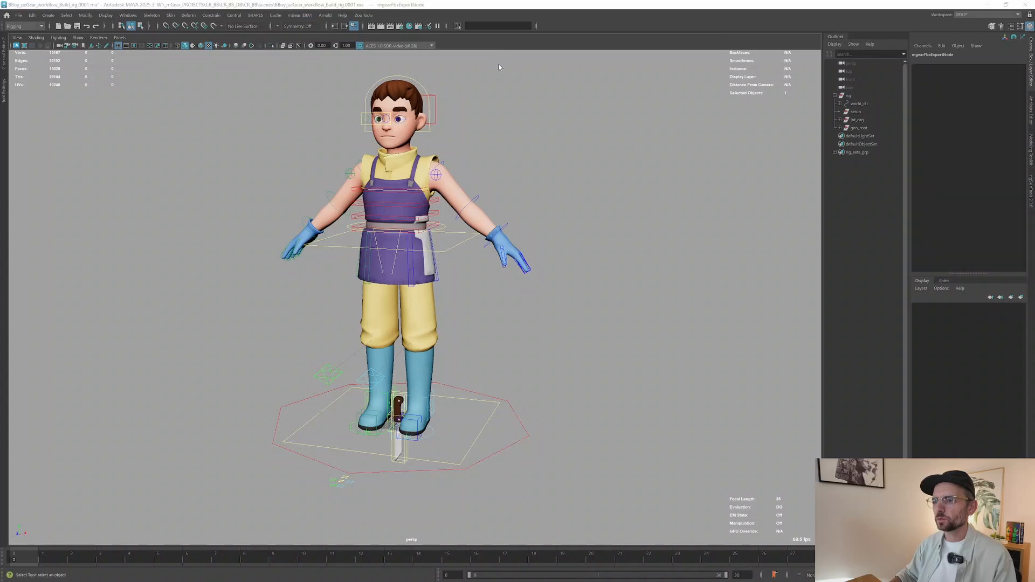
pyautogui.moveTo(495, 264); pyautogui.dragTo(521, 79)
pyautogui.keyDown('alt'); pyautogui.moveTo(312, 335); pyautogui.dragTo(297, 332, button='middle'); pyautogui.keyUp('alt')
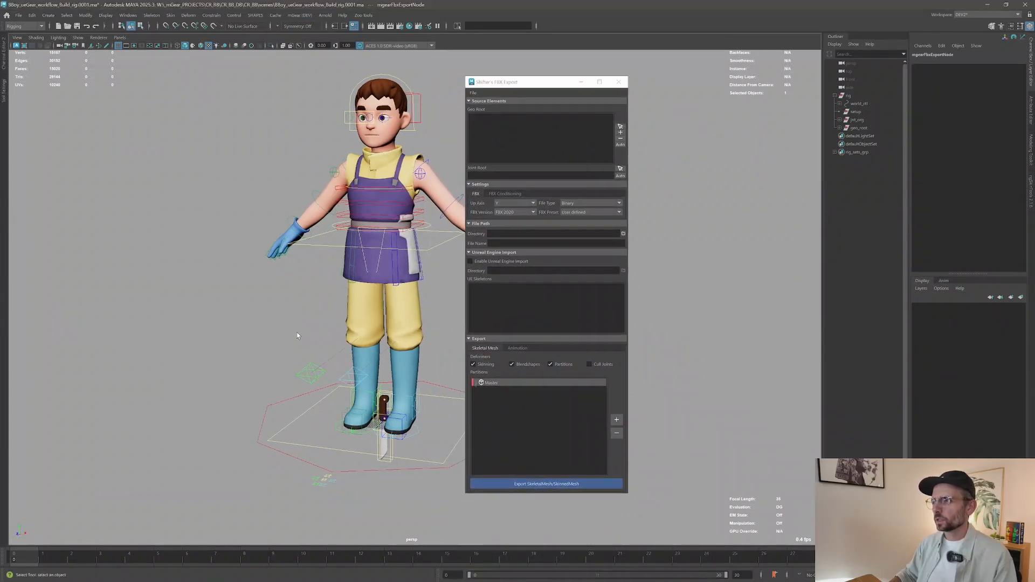
# Step: Set geo_root as the geo root and root as the joint root for the FBX export, and disable Partitions
pyautogui.click(865, 131)
pyautogui.click(620, 128)
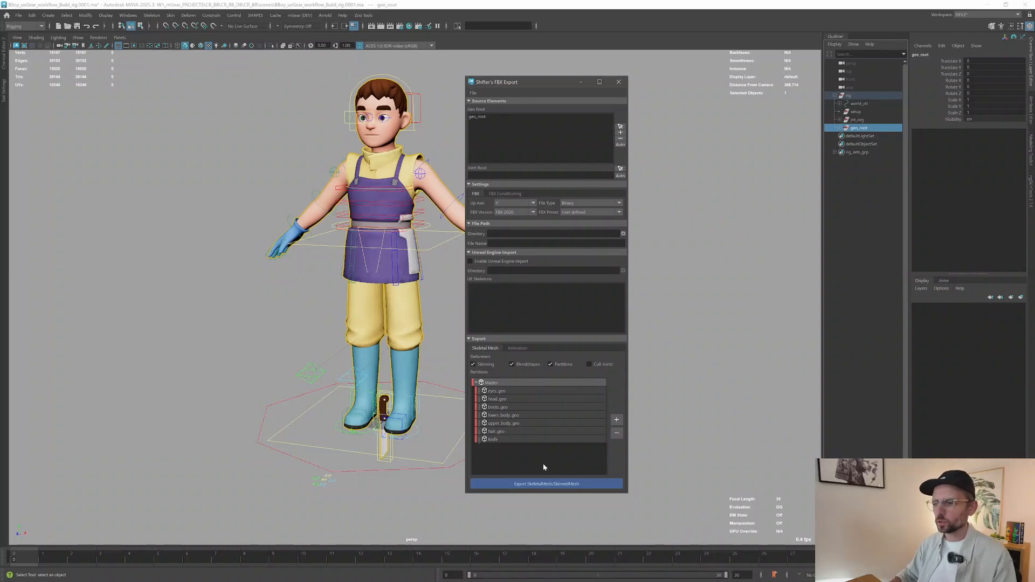
pyautogui.click(558, 366)
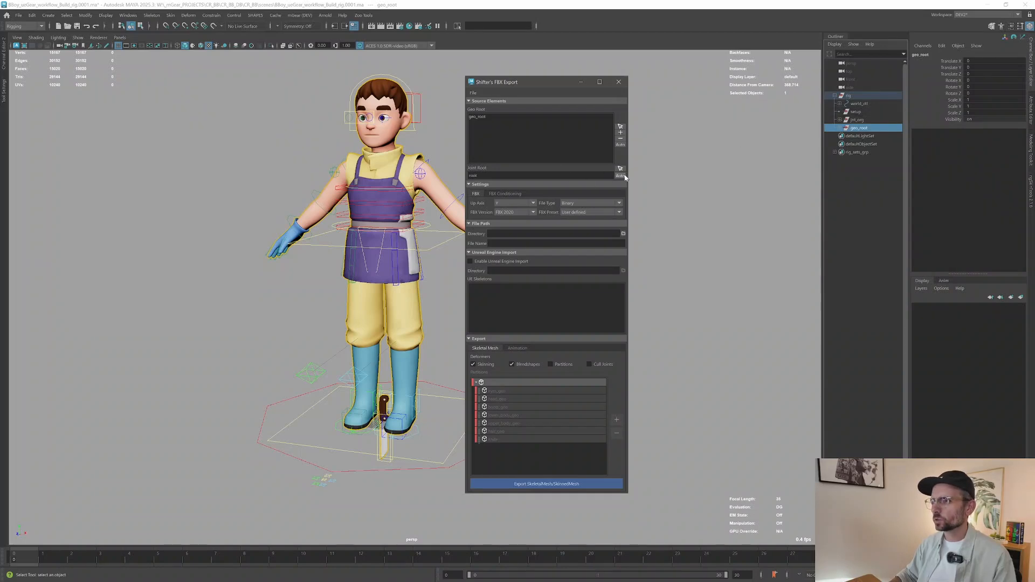
pyautogui.click(840, 120)
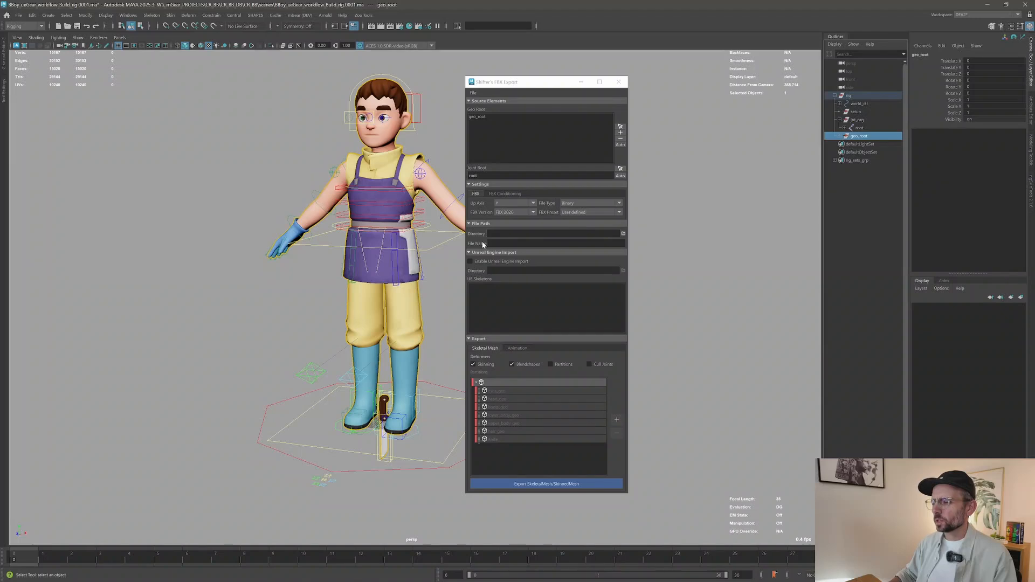
# Step: Set the export directory to the project's FBX folder inside CR_BB
pyautogui.click(623, 234)
pyautogui.click(98, 111)
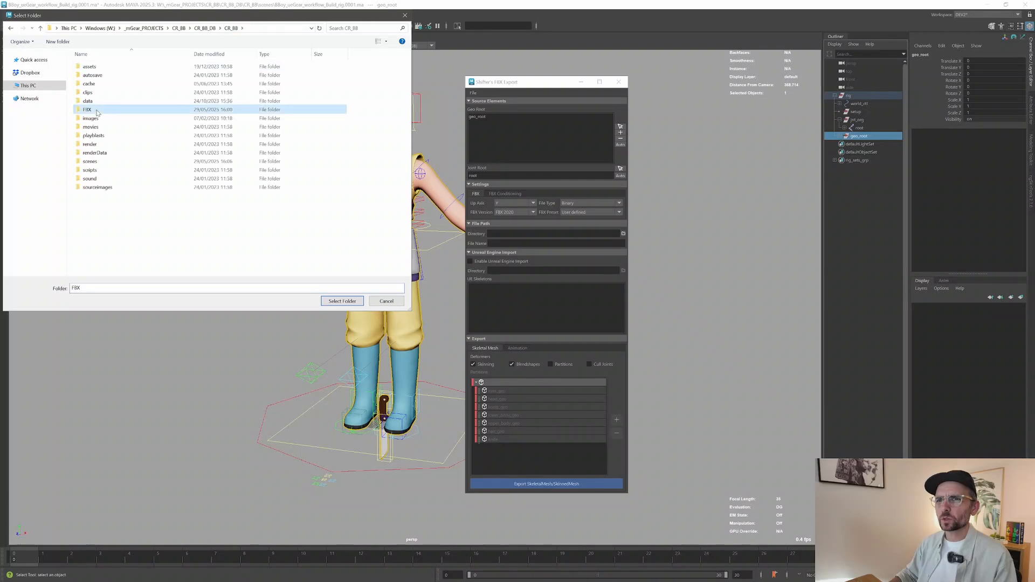
pyautogui.doubleClick(96, 112)
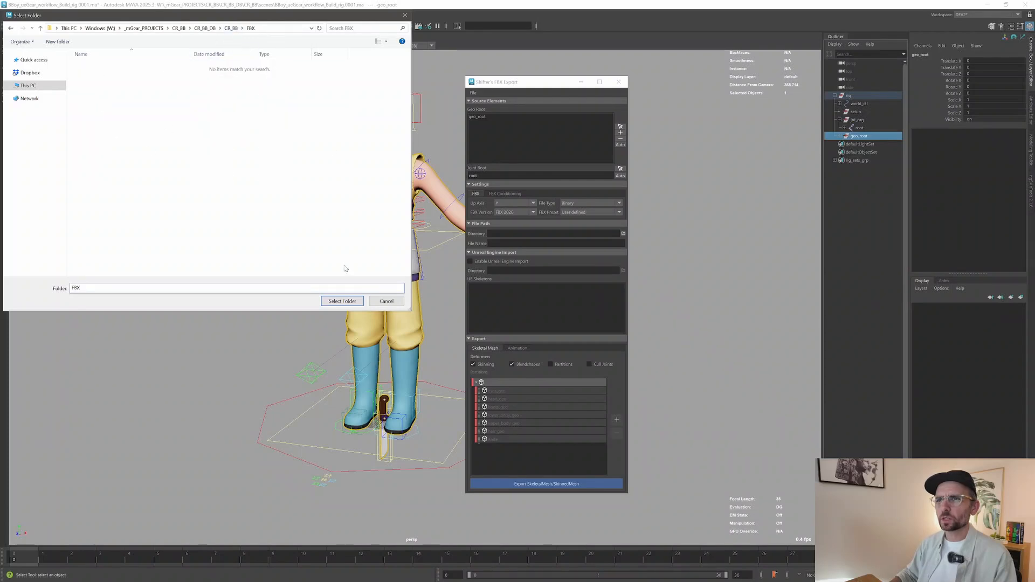
pyautogui.click(342, 301)
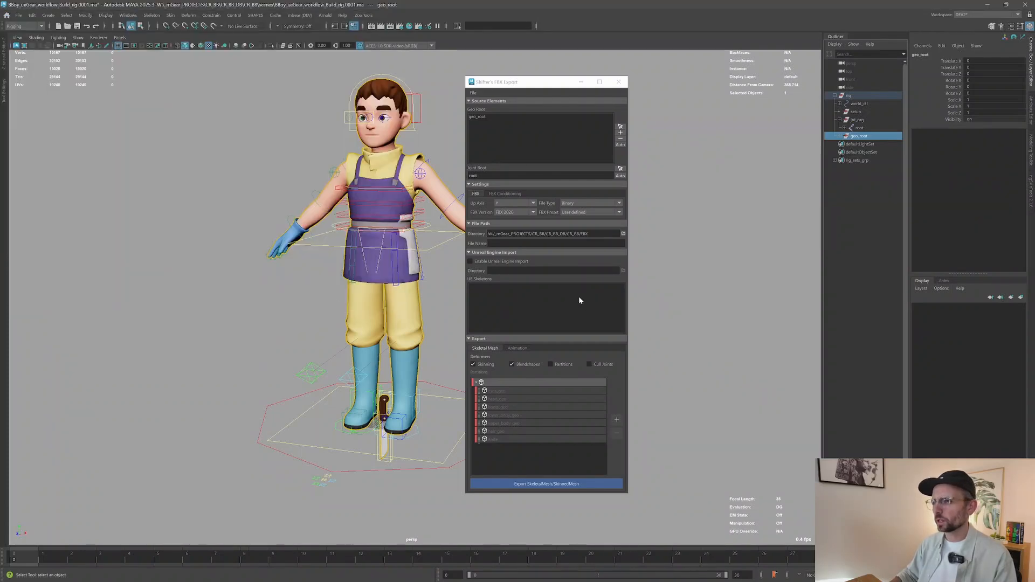
# Step: Set the FBX export file name to BBOY and move the export window closer to the character
pyautogui.click(505, 244)
pyautogui.write('BB')
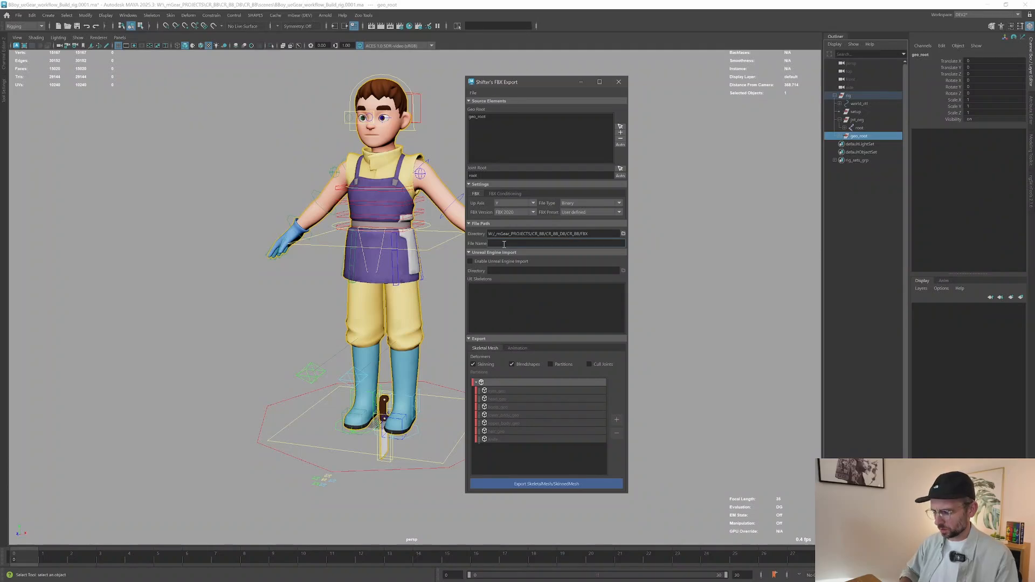
pyautogui.write('OY')
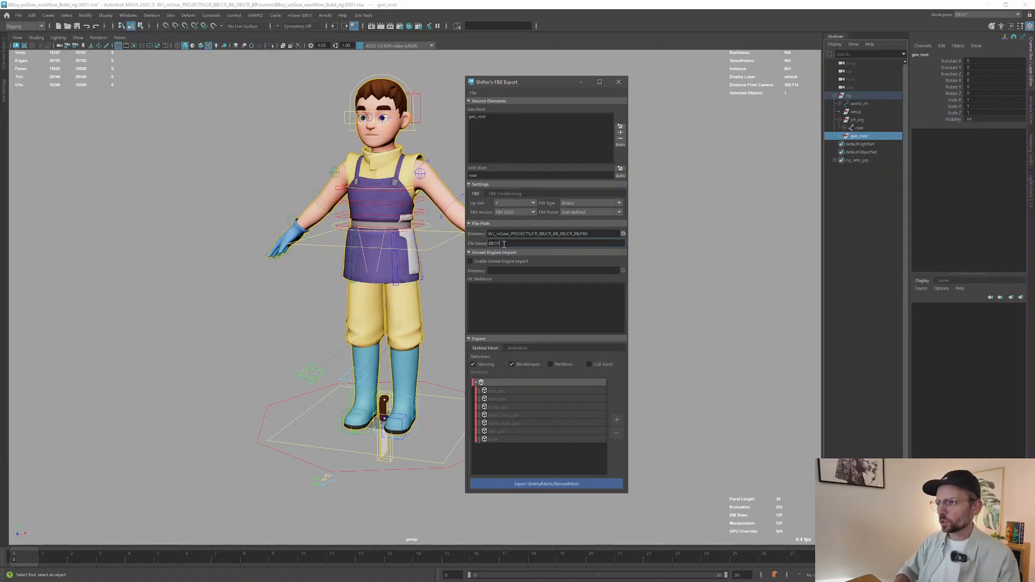
pyautogui.moveTo(506, 86); pyautogui.dragTo(478, 78)
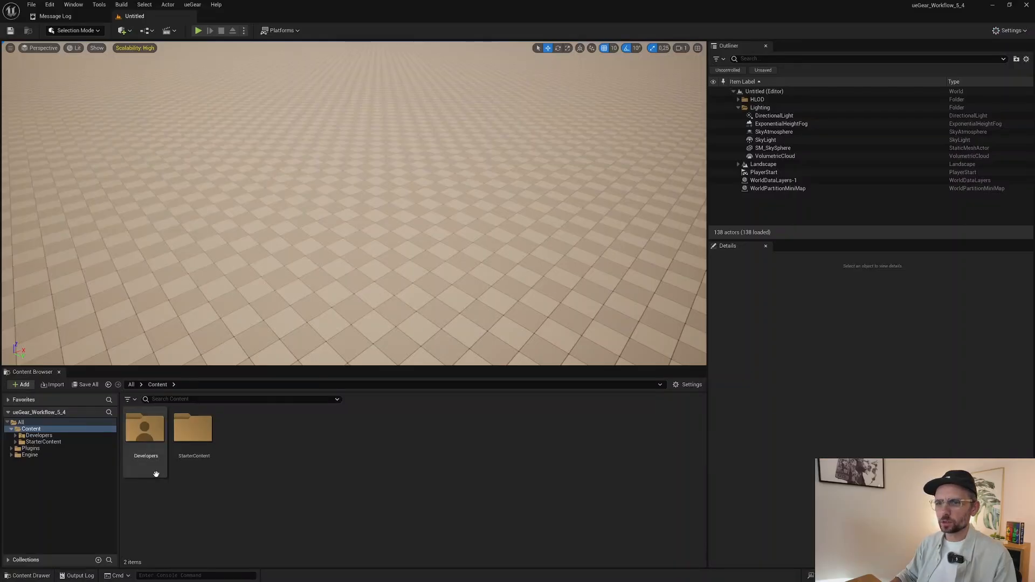
# Step: In the Unreal Editor project, create a folder named BBOY inside Content
pyautogui.rightClick(260, 445)
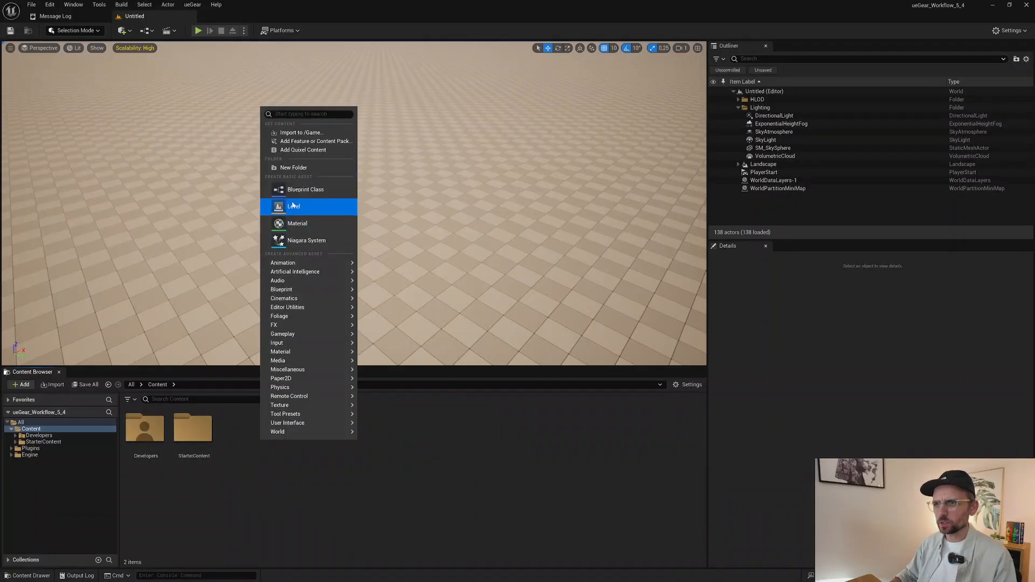
pyautogui.click(305, 166)
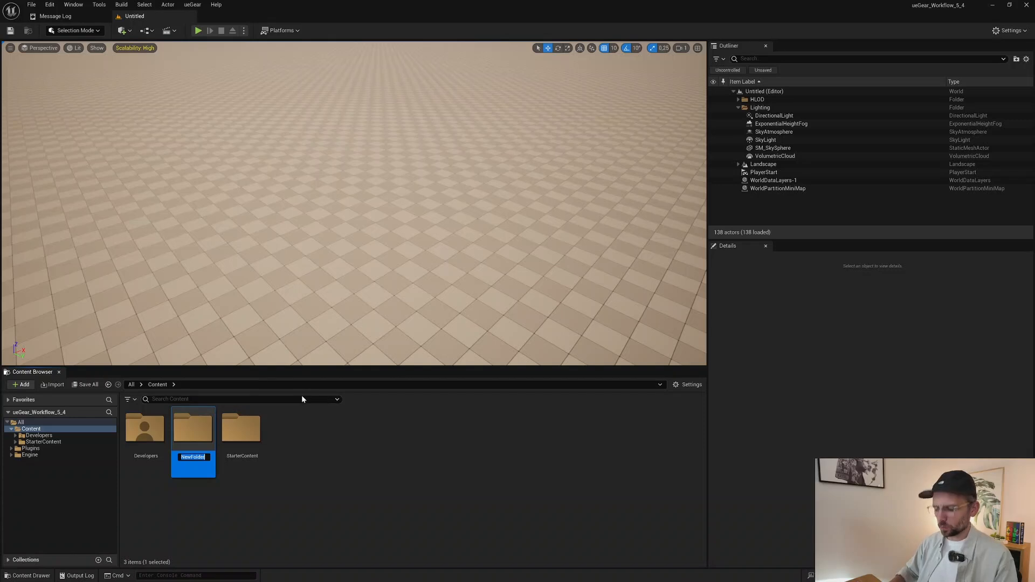
pyautogui.write('BBOY')
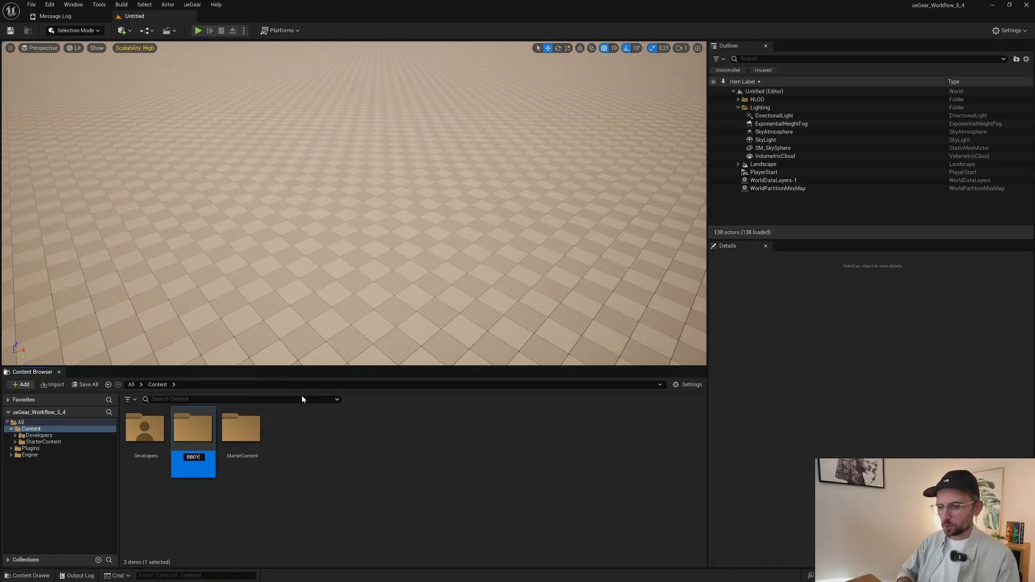
pyautogui.press('Return')
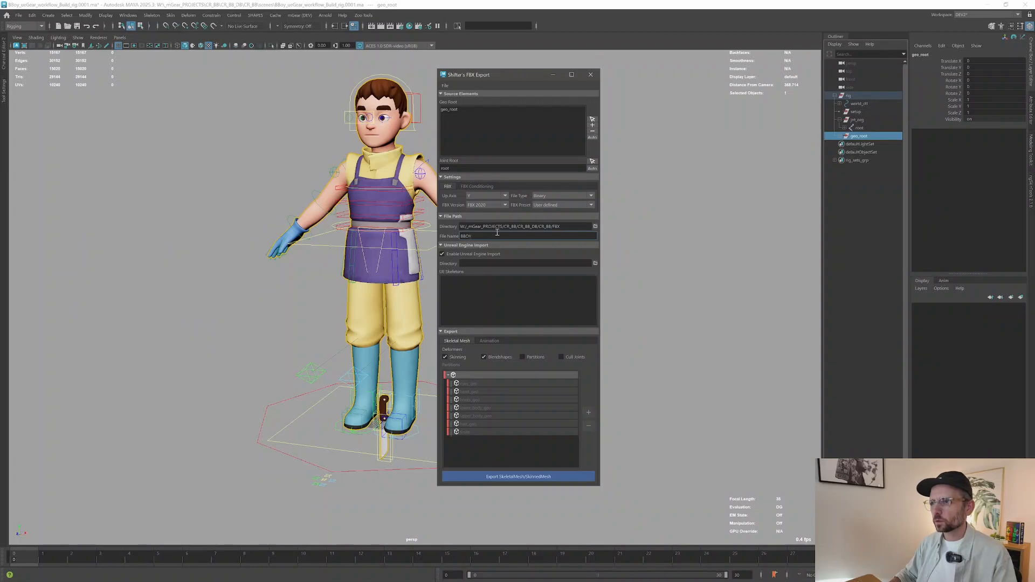
# Step: Set the Unreal Engine import directory of Maya's FBX exporter to /Game/BBOY
pyautogui.click(595, 264)
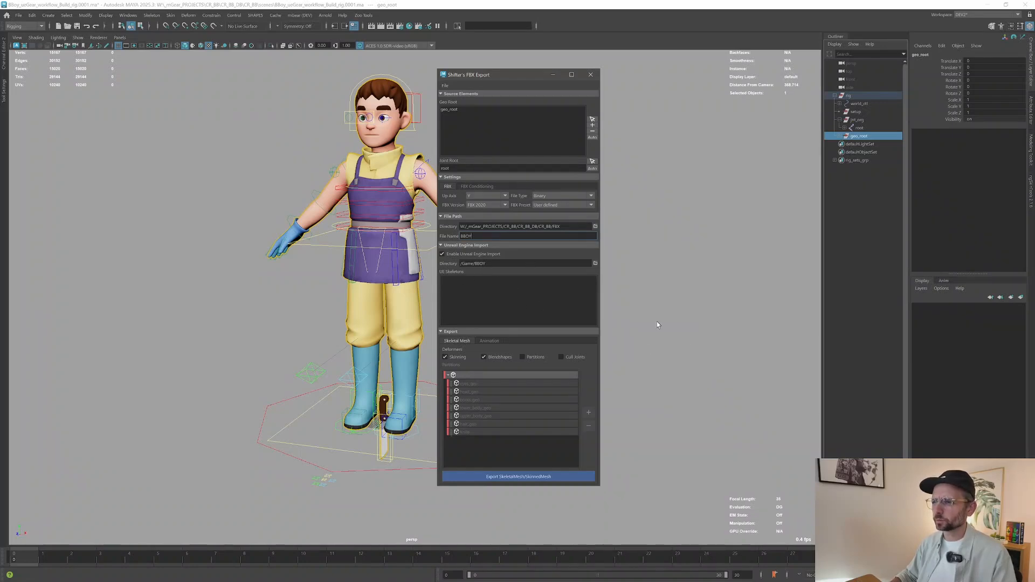
pyautogui.keyDown('alt'); pyautogui.moveTo(637, 311); pyautogui.dragTo(637, 311, button='middle'); pyautogui.keyUp('alt')
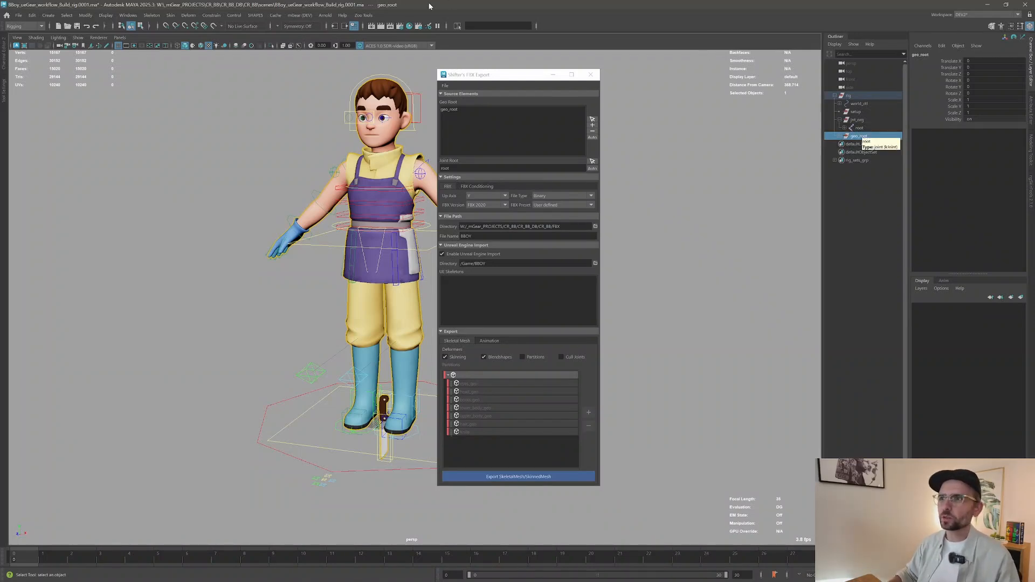
pyautogui.click(300, 15)
pyautogui.moveTo(324, 31)
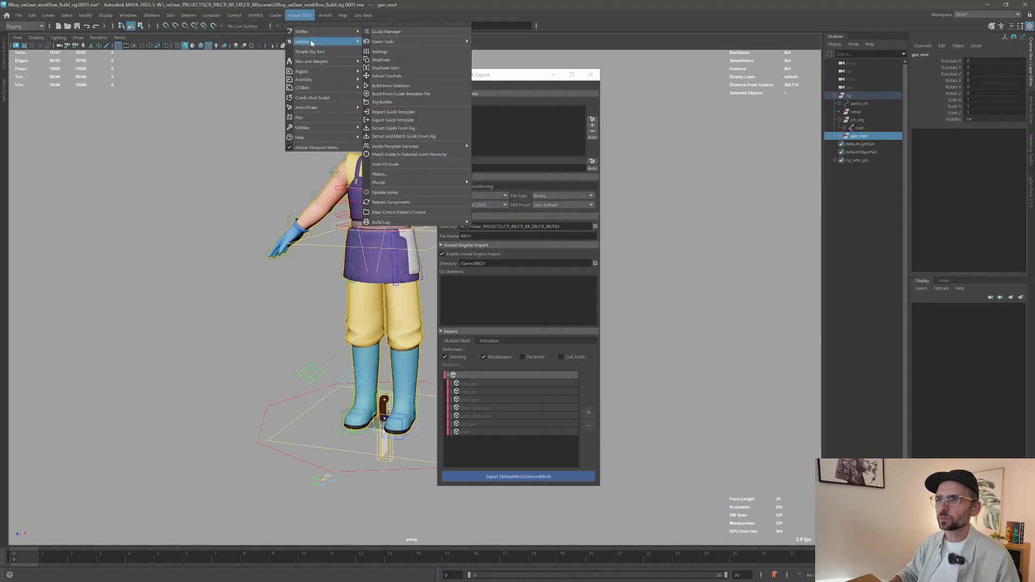
pyautogui.moveTo(403, 42)
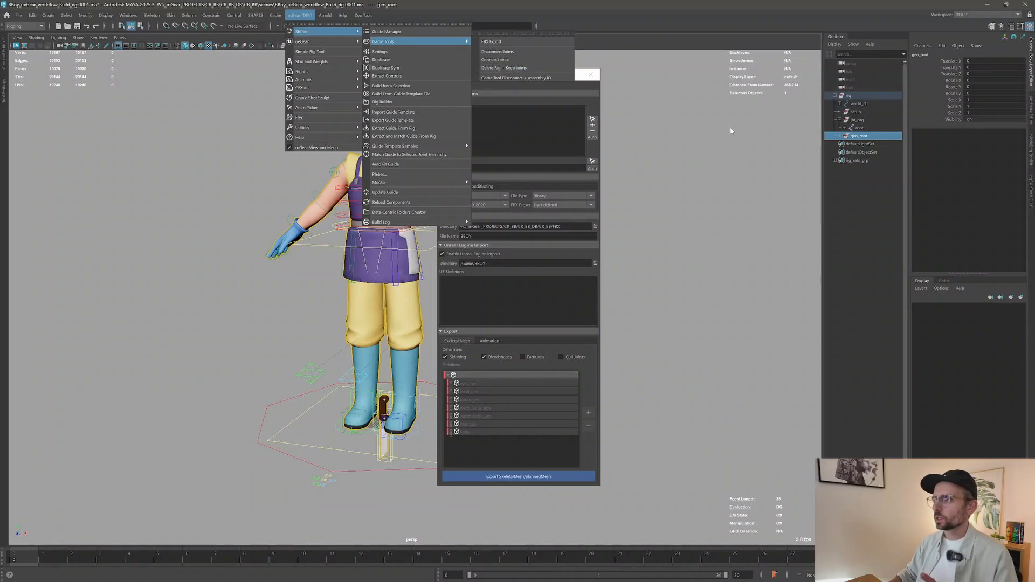
pyautogui.click(684, 143)
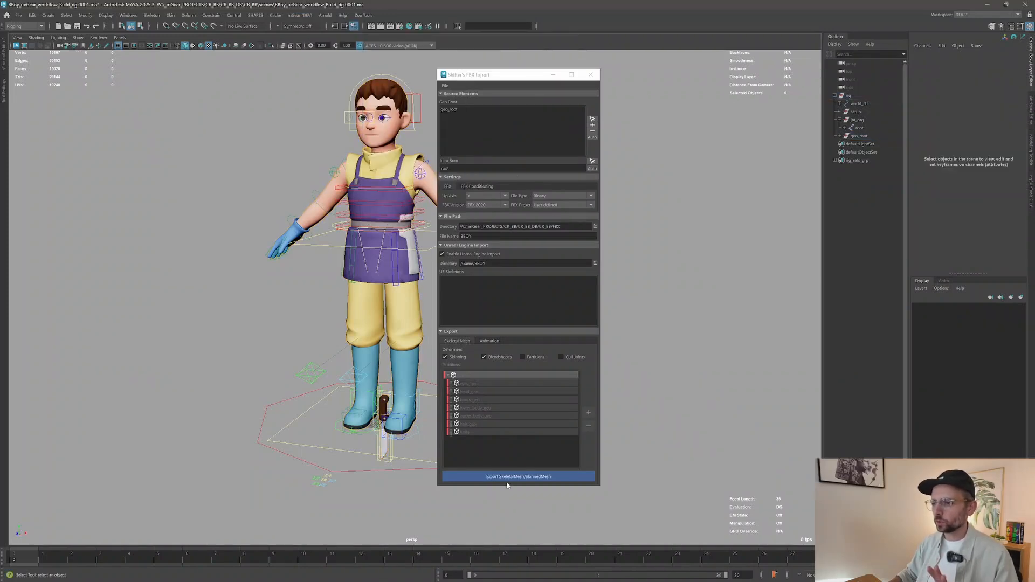
# Step: Export the character's skeletal mesh with the configured FBX and Unreal import settings
pyautogui.click(506, 481)
pyautogui.click(505, 477)
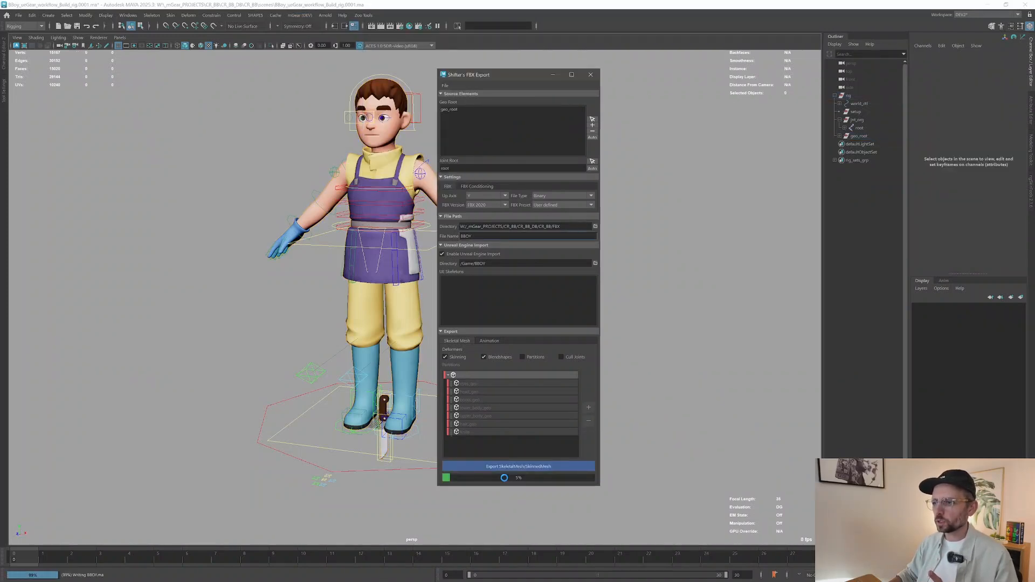
pyautogui.moveTo(459, 318); pyautogui.dragTo(301, 135)
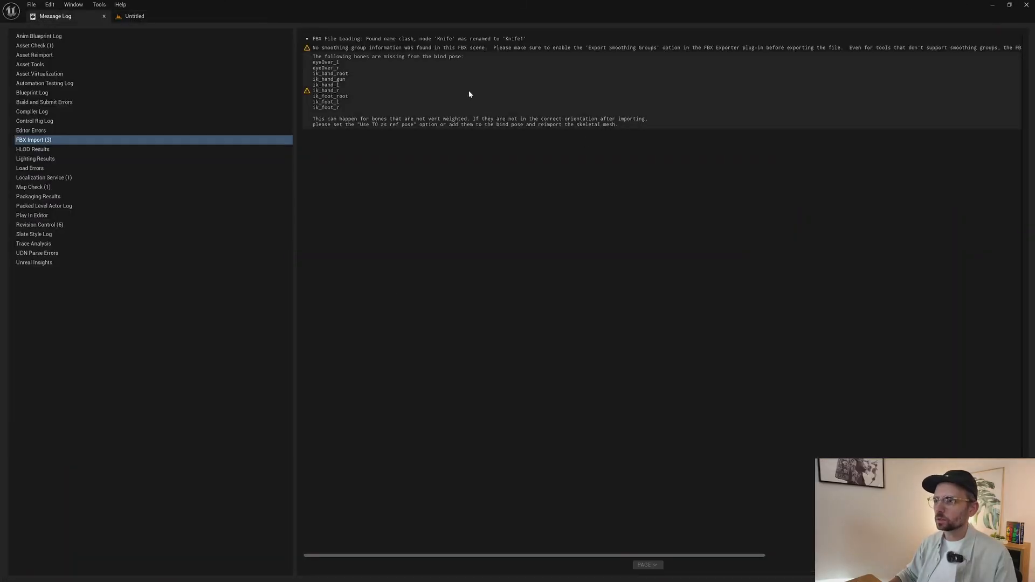
# Step: In the Unreal Editor, return to the Untitled level and open the BBOY skeletal mesh from the BBOY folder
pyautogui.click(129, 19)
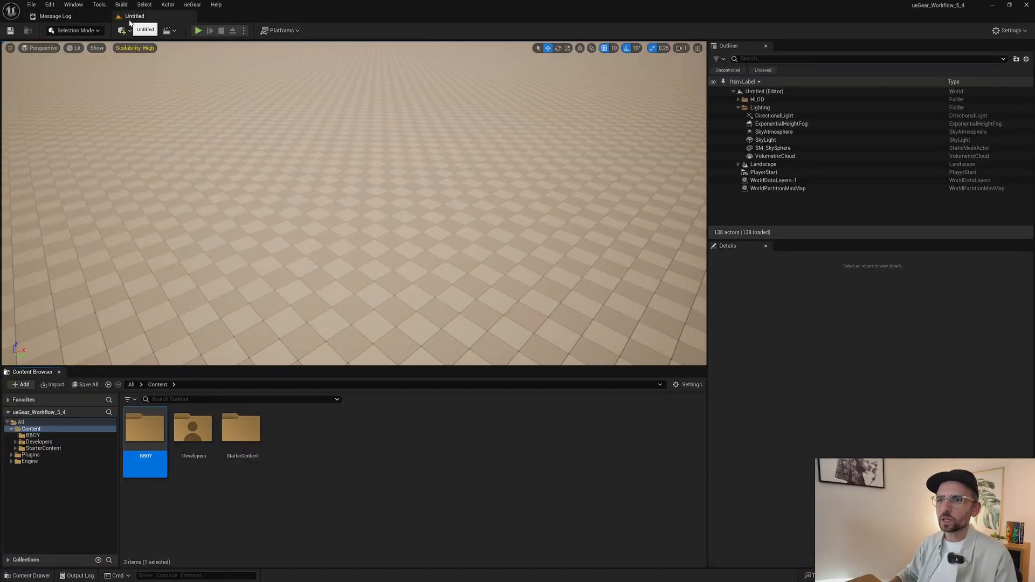
pyautogui.doubleClick(140, 420)
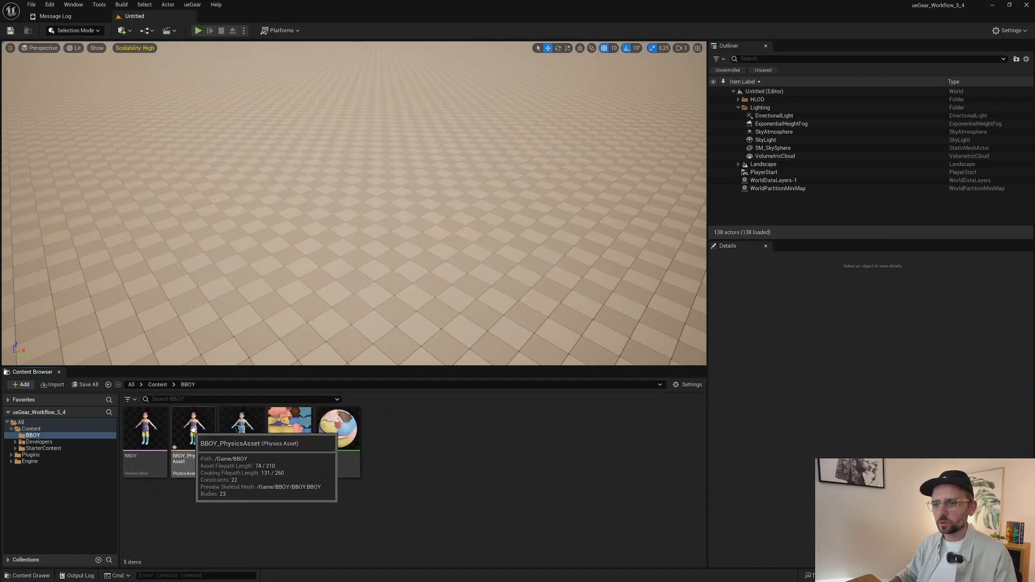
pyautogui.click(144, 419)
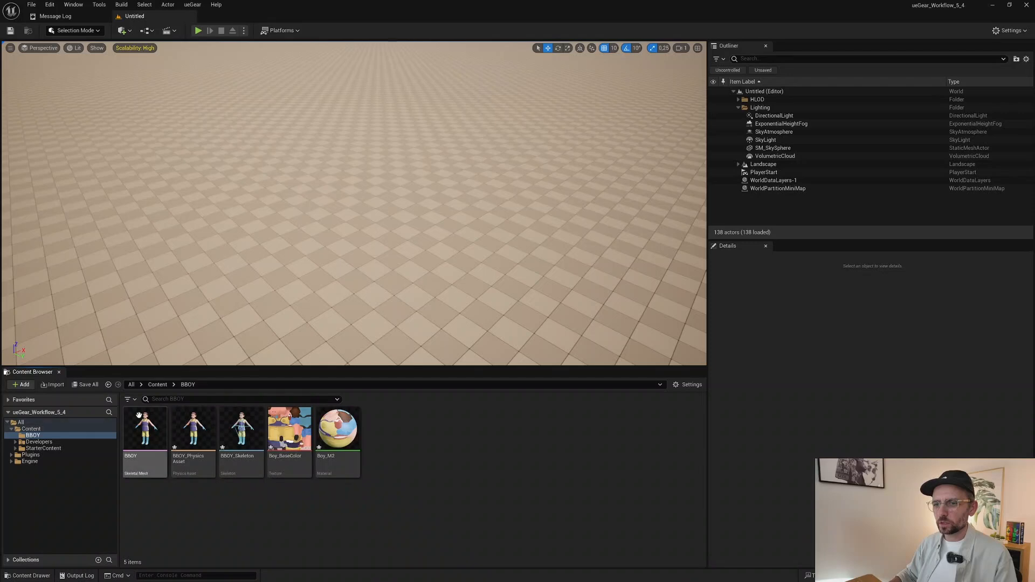
pyautogui.doubleClick(144, 419)
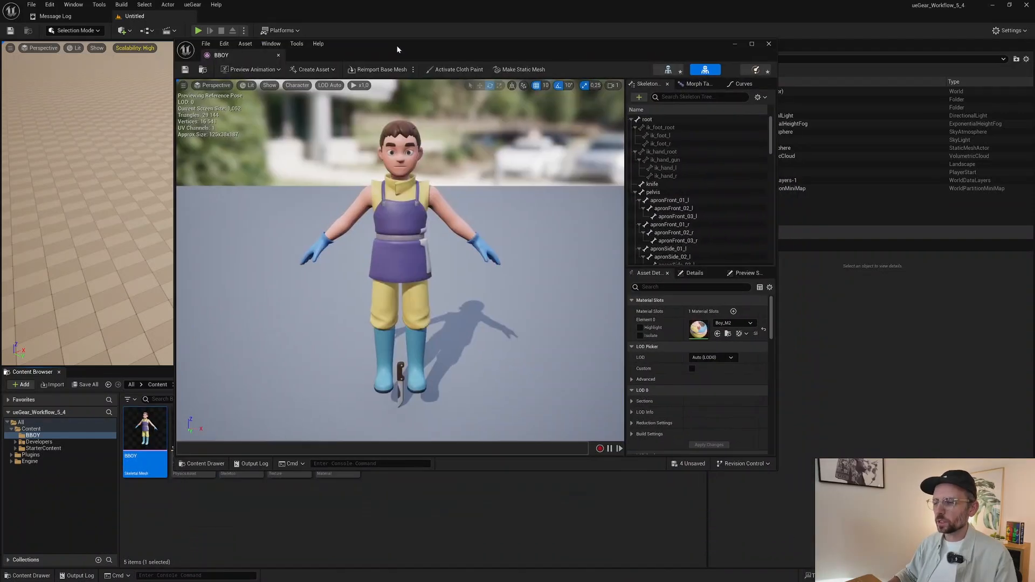
# Step: Display the bones of the whole hierarchy on the character and select the upperarm_l bone to inspect the skeleton
pyautogui.click(297, 85)
pyautogui.moveTo(319, 126)
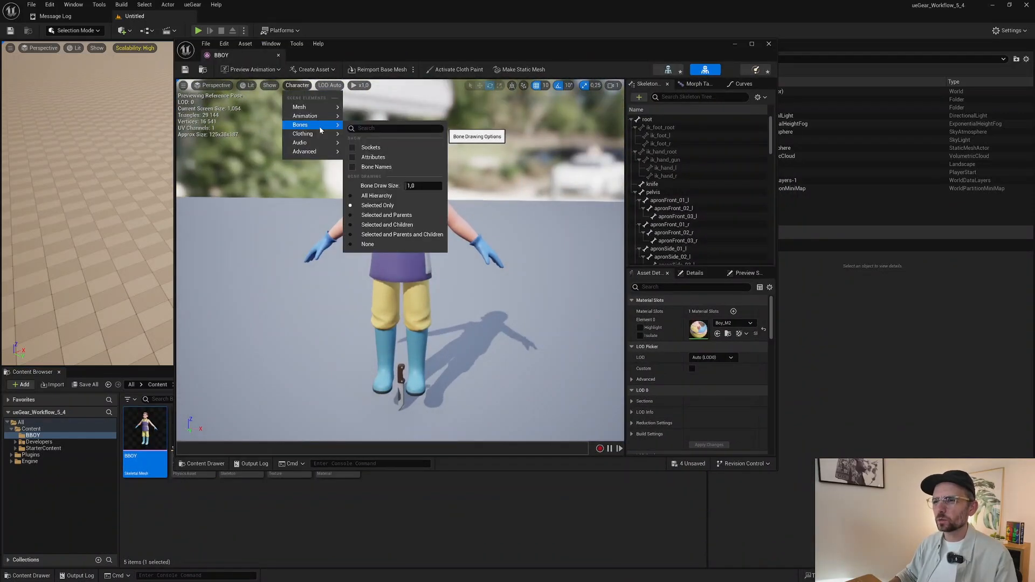
pyautogui.click(371, 196)
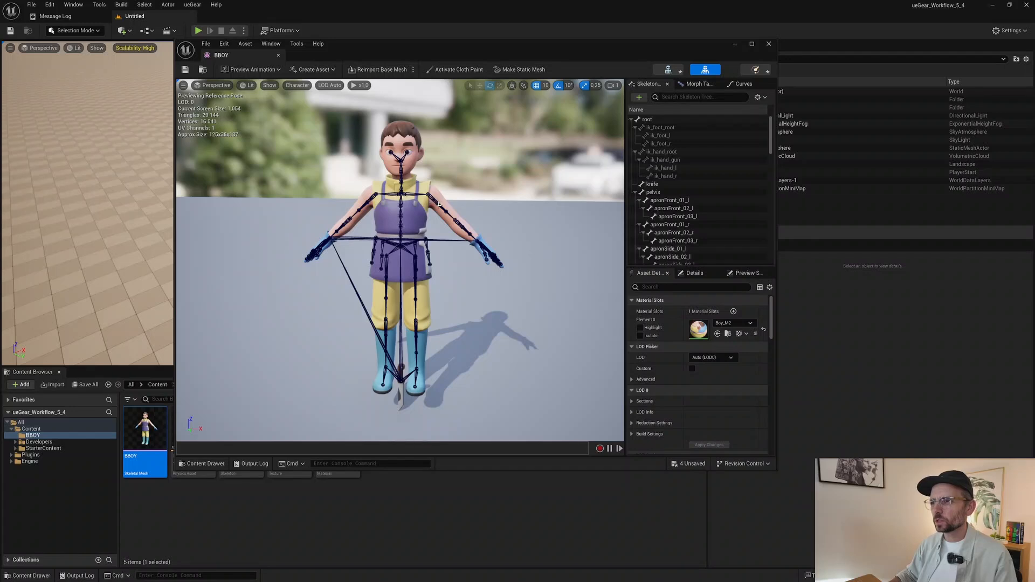
pyautogui.click(438, 203)
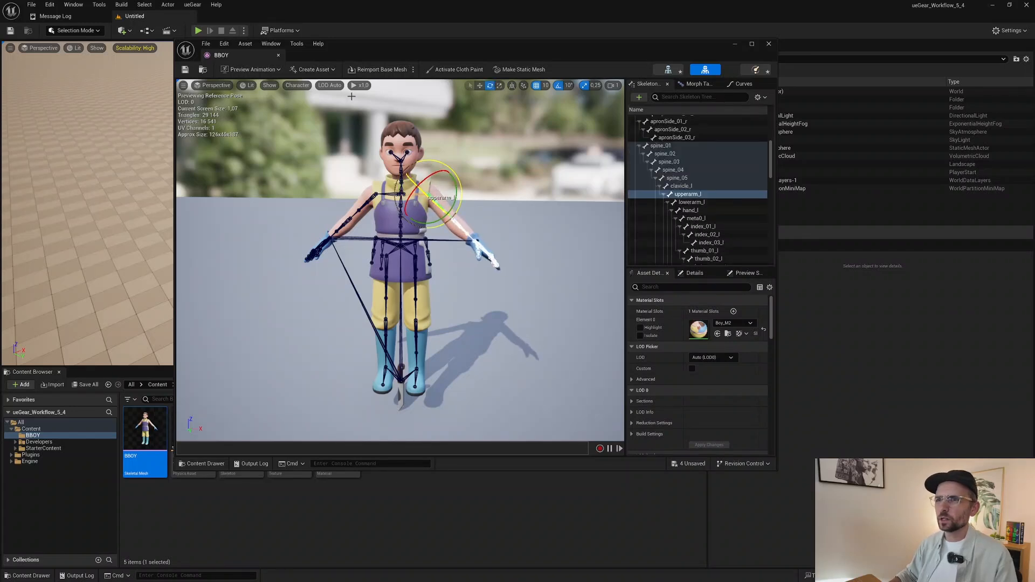
# Step: Close the skeletal mesh editor and select the imported assets from the physics asset through the Boy_M3 material
pyautogui.click(768, 44)
pyautogui.click(254, 532)
pyautogui.click(199, 434)
pyautogui.keyDown('ctrl'); pyautogui.click(237, 434); pyautogui.keyUp('ctrl')
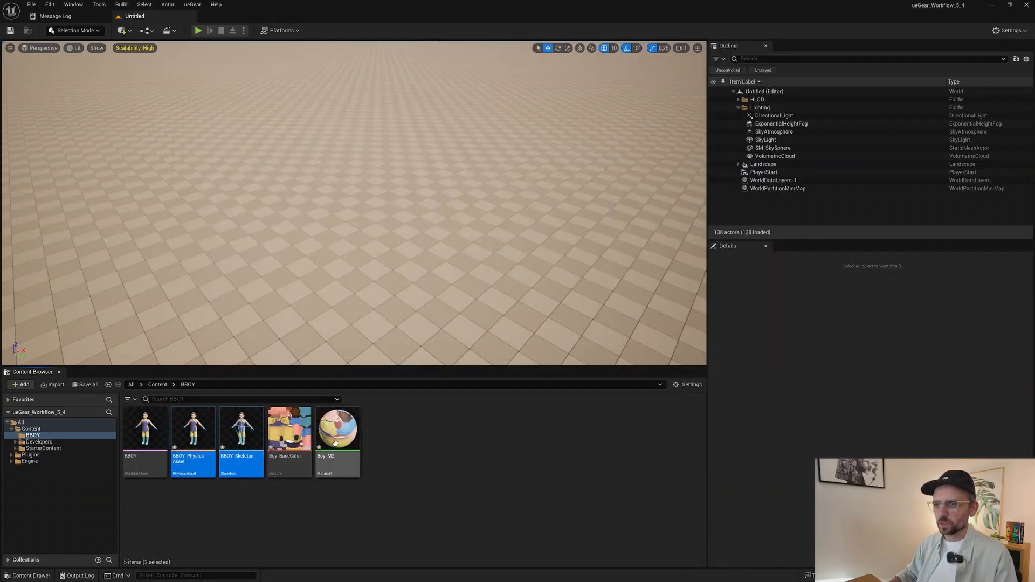
pyautogui.keyDown('shift'); pyautogui.click(335, 443); pyautogui.keyUp('shift')
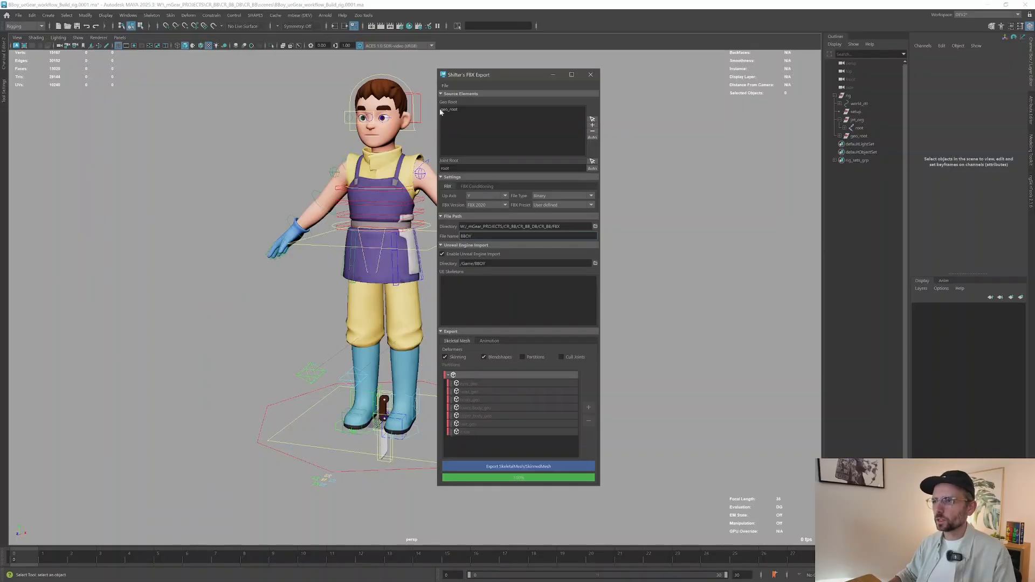
# Step: Enable Partitions in Maya's FBX exporter, add a partition named weapon and move the Knife mesh into it
pyautogui.moveTo(478, 78); pyautogui.dragTo(566, 76)
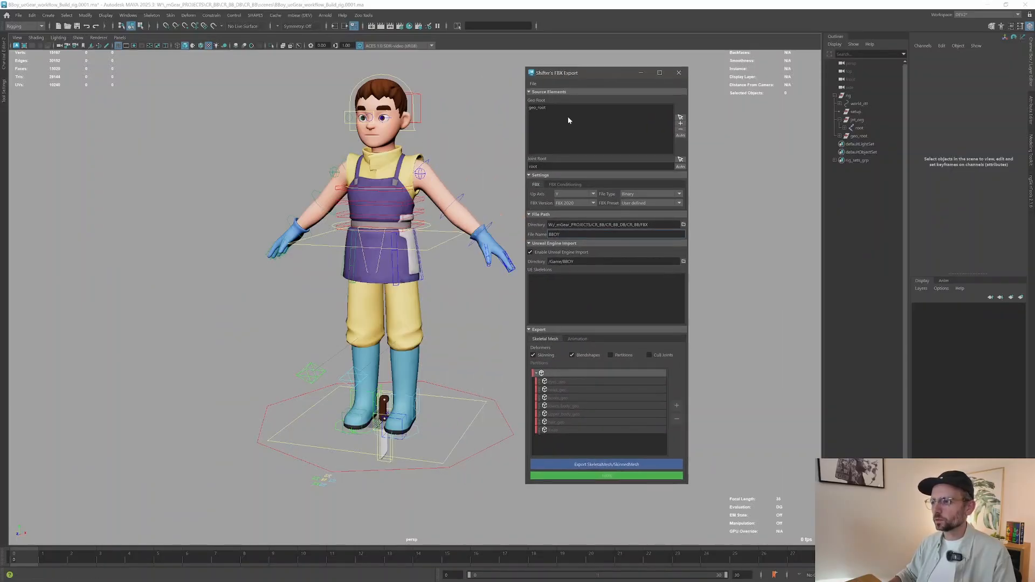
pyautogui.click(610, 355)
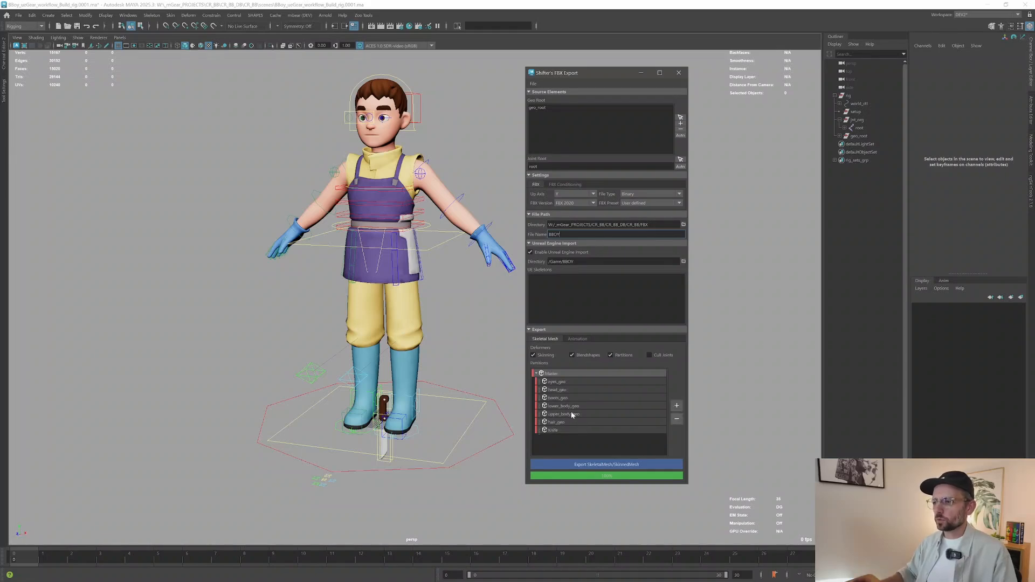
pyautogui.click(677, 405)
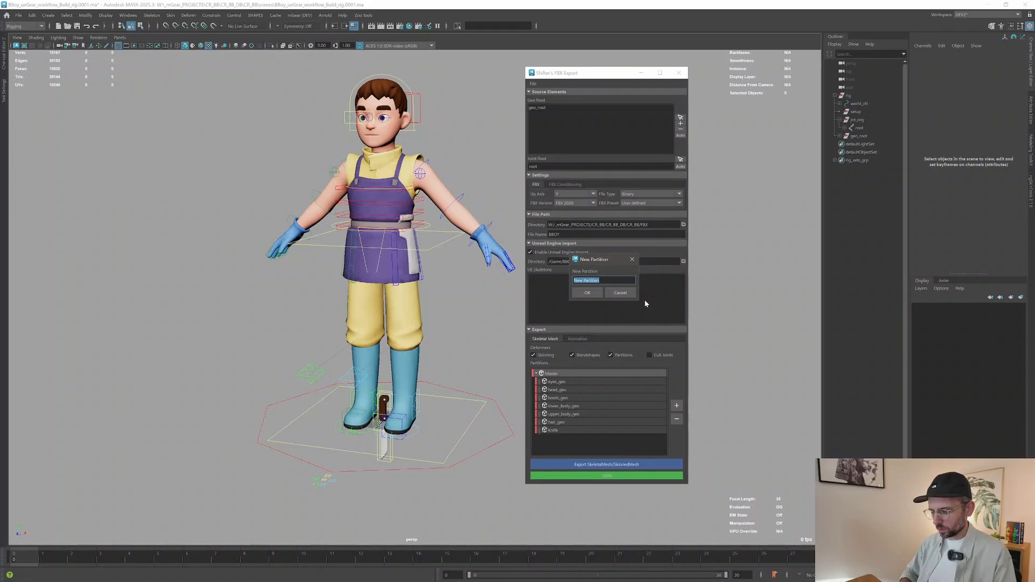
pyautogui.write('weap')
pyautogui.press('BackSpace')
pyautogui.write('apon')
pyautogui.press('Return')
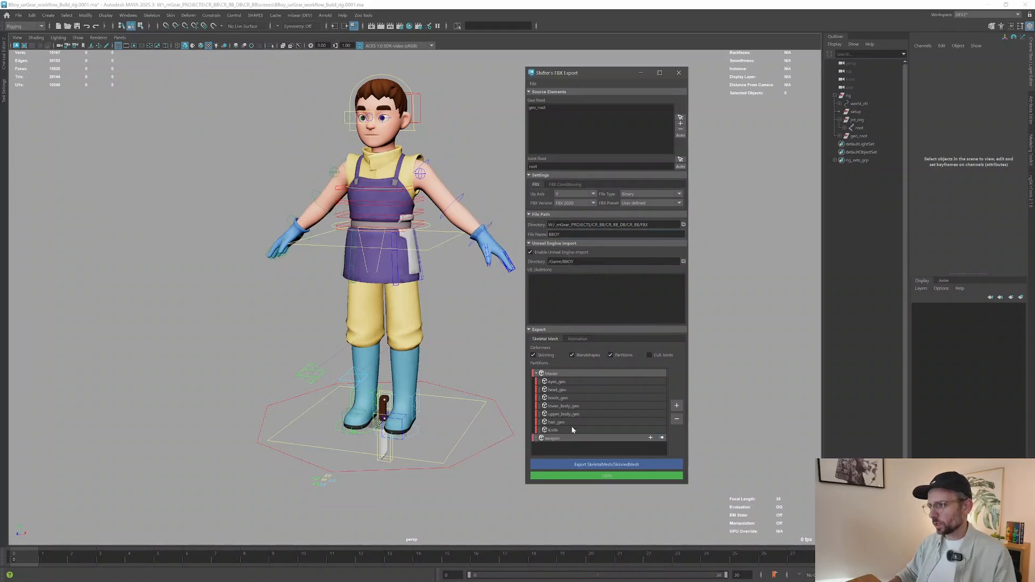
pyautogui.moveTo(564, 430); pyautogui.dragTo(566, 438)
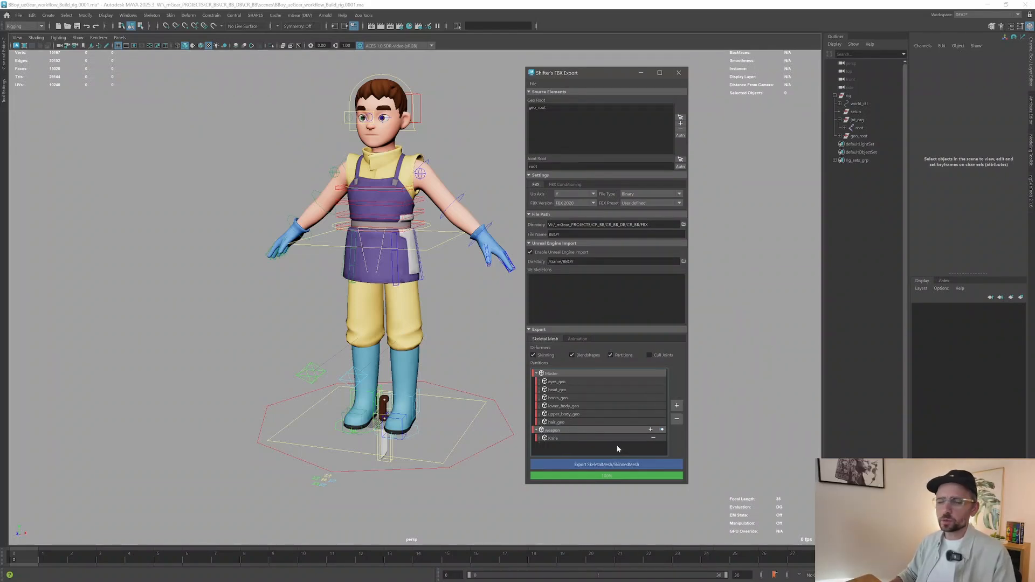
# Step: Add a partition named head and move eyes_geo, head_geo and hair_geo from Master into it
pyautogui.click(677, 408)
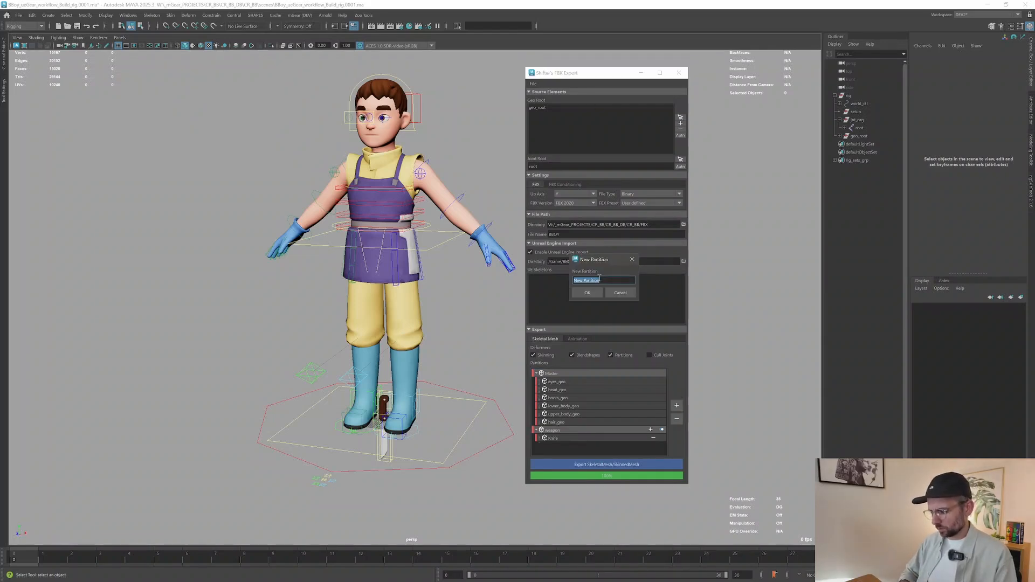
pyautogui.write('head')
pyautogui.press('Return')
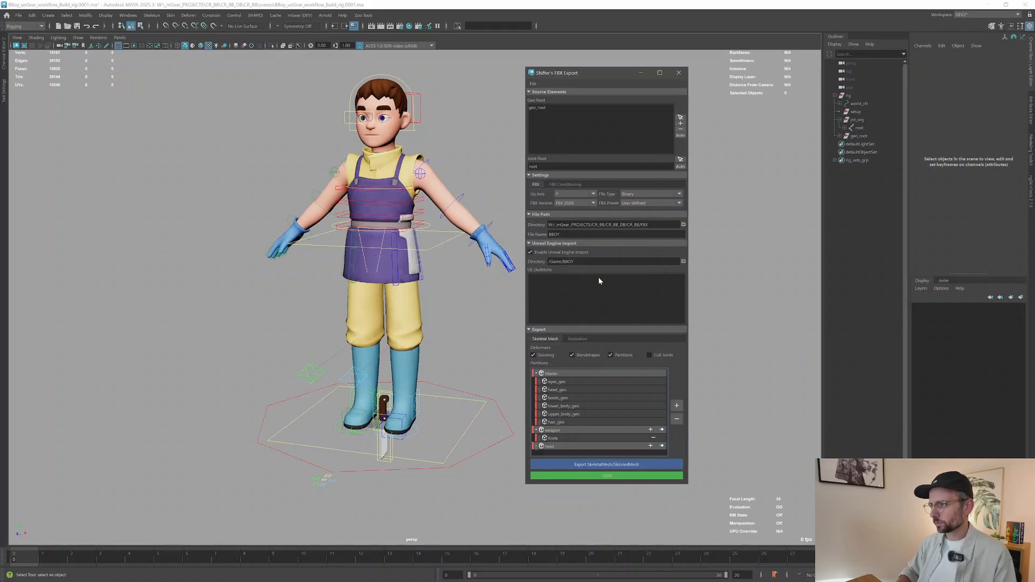
pyautogui.click(558, 382)
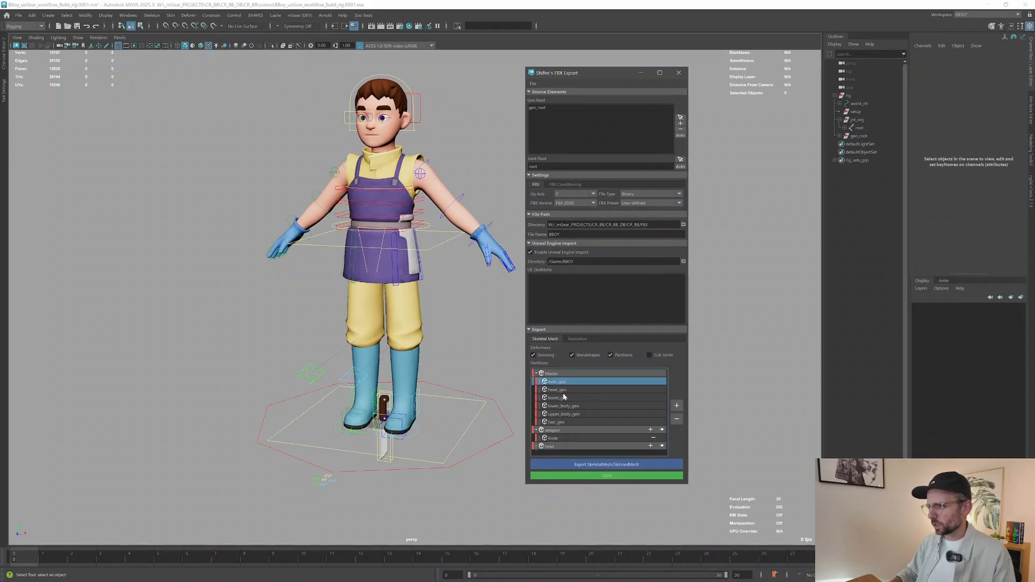
pyautogui.keyDown('shift'); pyautogui.click(561, 390); pyautogui.keyUp('shift')
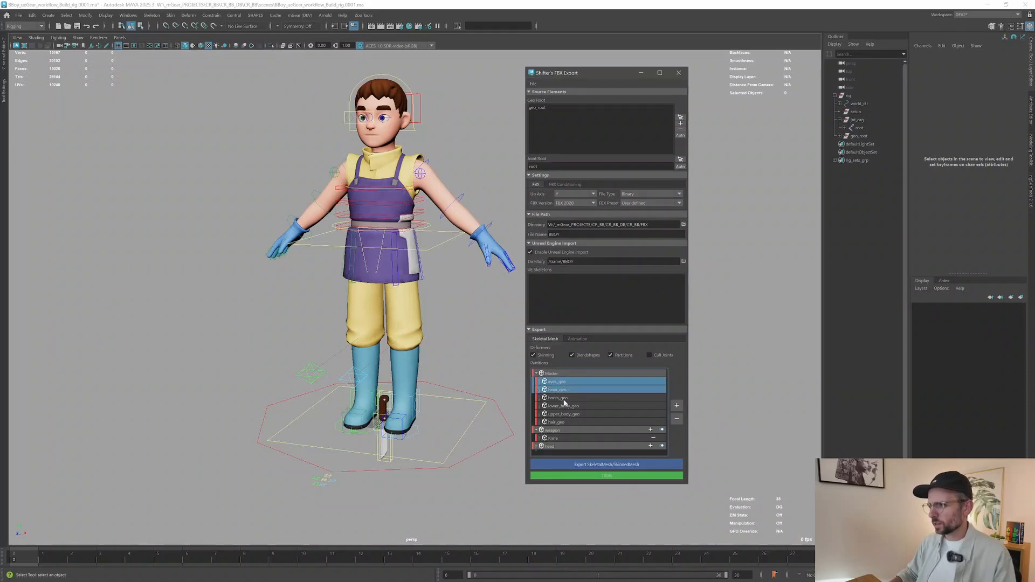
pyautogui.keyDown('ctrl'); pyautogui.click(554, 423); pyautogui.keyUp('ctrl')
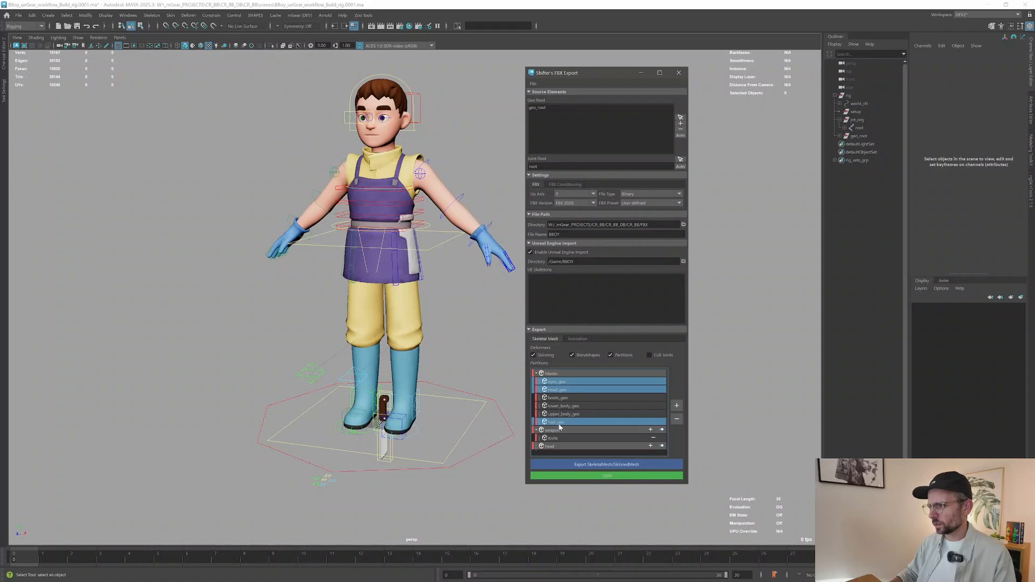
pyautogui.moveTo(559, 426); pyautogui.dragTo(566, 447)
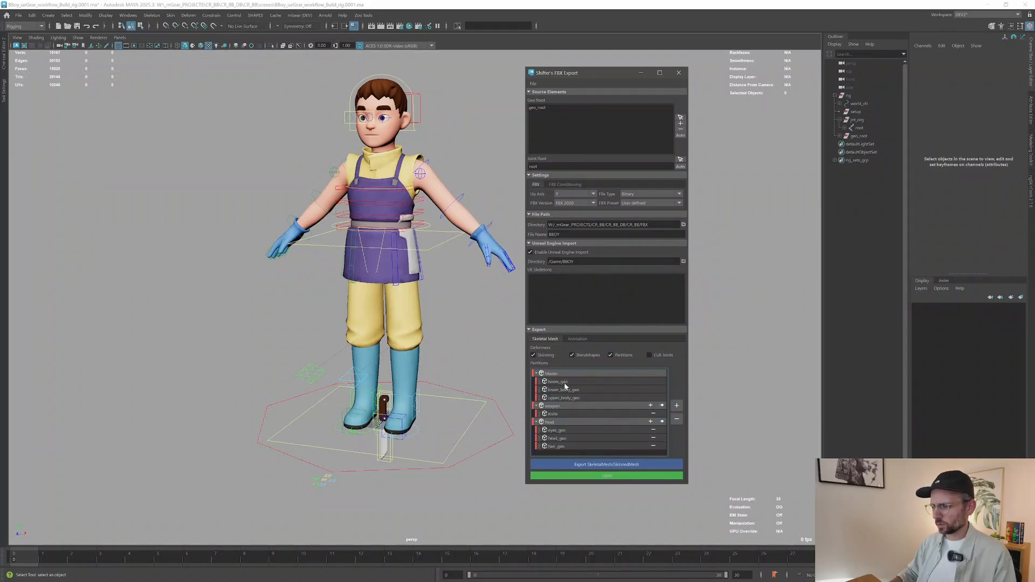
# Step: Add a partition named body and move boots_geo, lower_body_geo and upper_body_geo from Master into it
pyautogui.click(677, 406)
pyautogui.write('body')
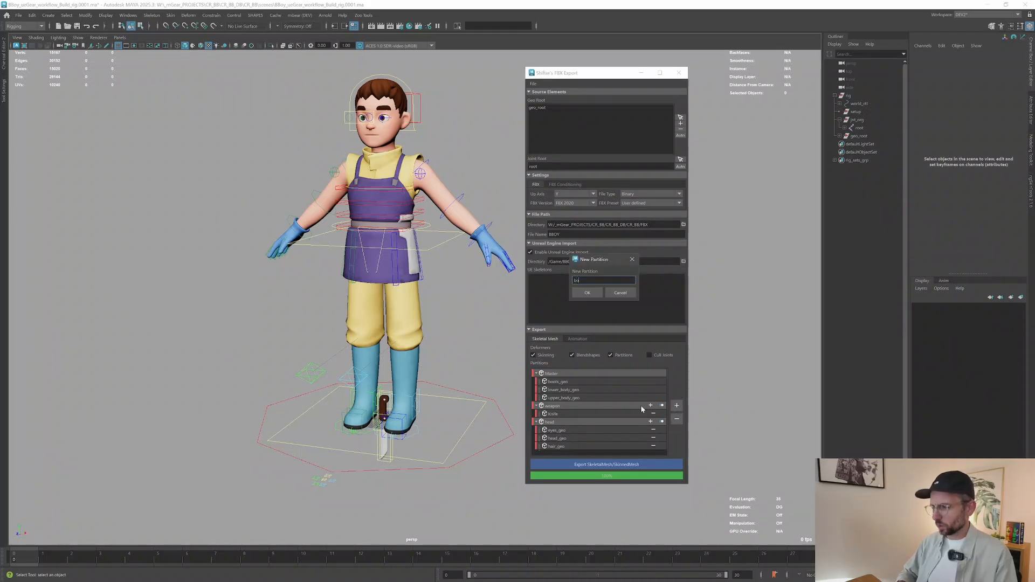
pyautogui.press('Return')
pyautogui.moveTo(558, 381); pyautogui.dragTo(607, 442)
pyautogui.scroll(-1, 611, 387)
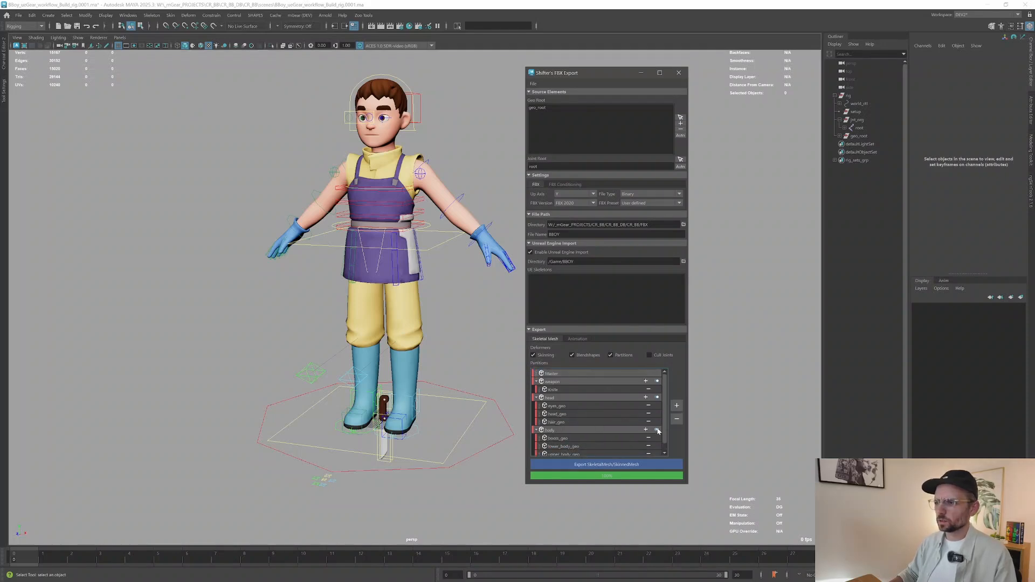
# Step: Re-enable Unreal Engine Import to refresh the skeleton list and choose /Game/BBOY/BBOY_Skeleton as the target skeleton
pyautogui.moveTo(559, 74); pyautogui.dragTo(493, 54)
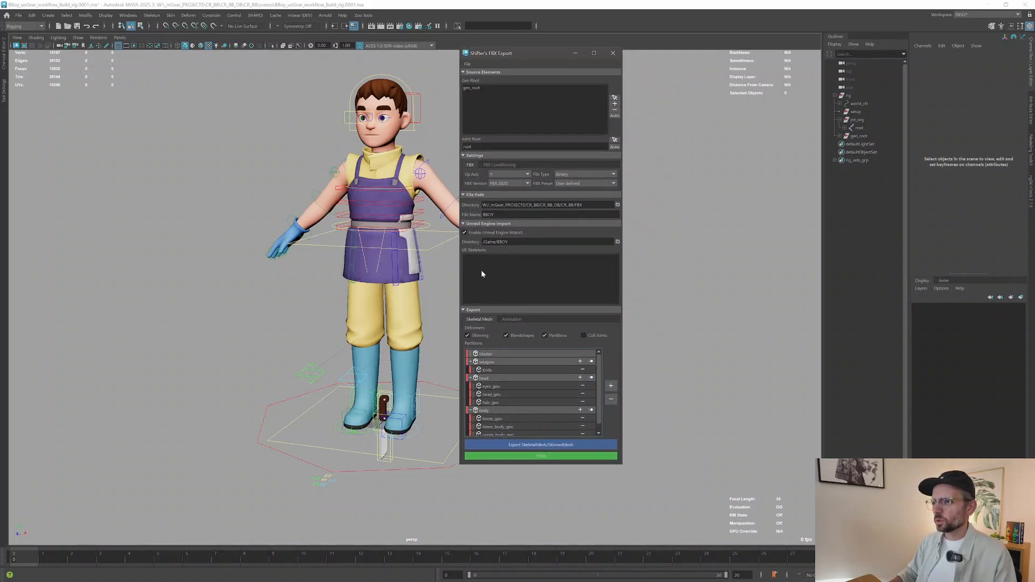
pyautogui.click(465, 232)
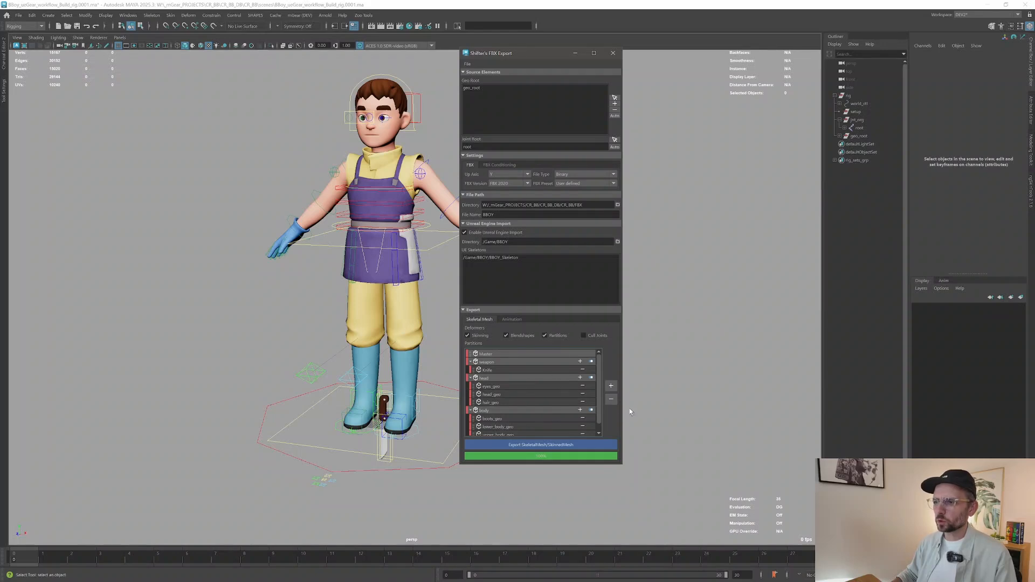
pyautogui.click(528, 257)
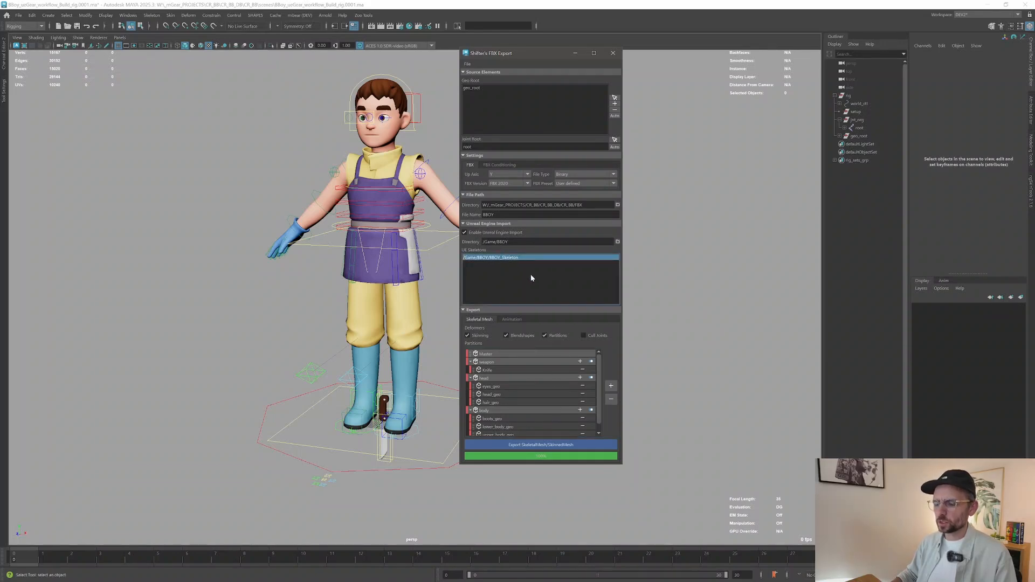
# Step: Switch to Unreal Engine, open the BBOY_Skeleton asset to examine its bone hierarchy, and close it again
pyautogui.hotkey('alt', 'Tab')
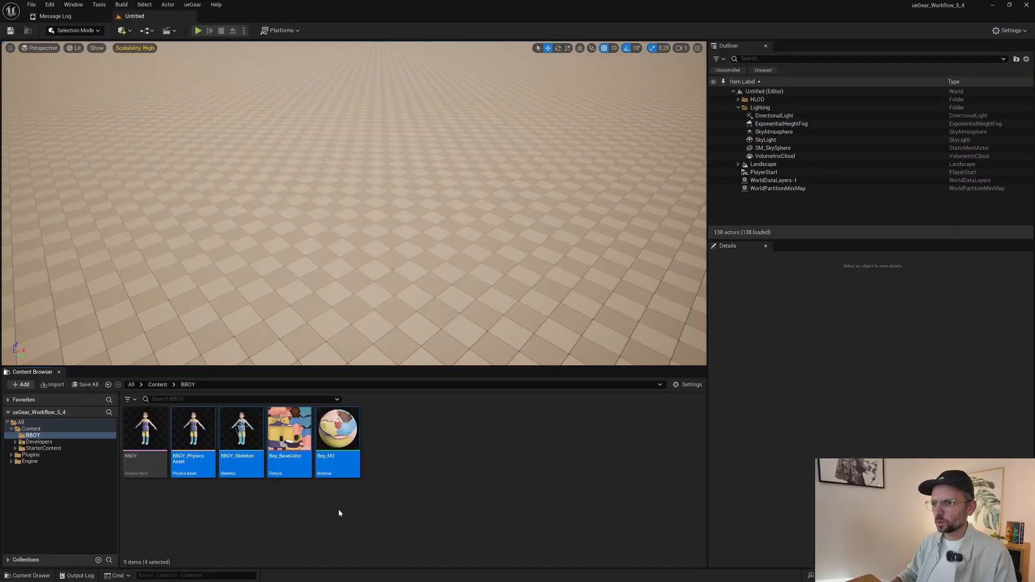
pyautogui.doubleClick(241, 429)
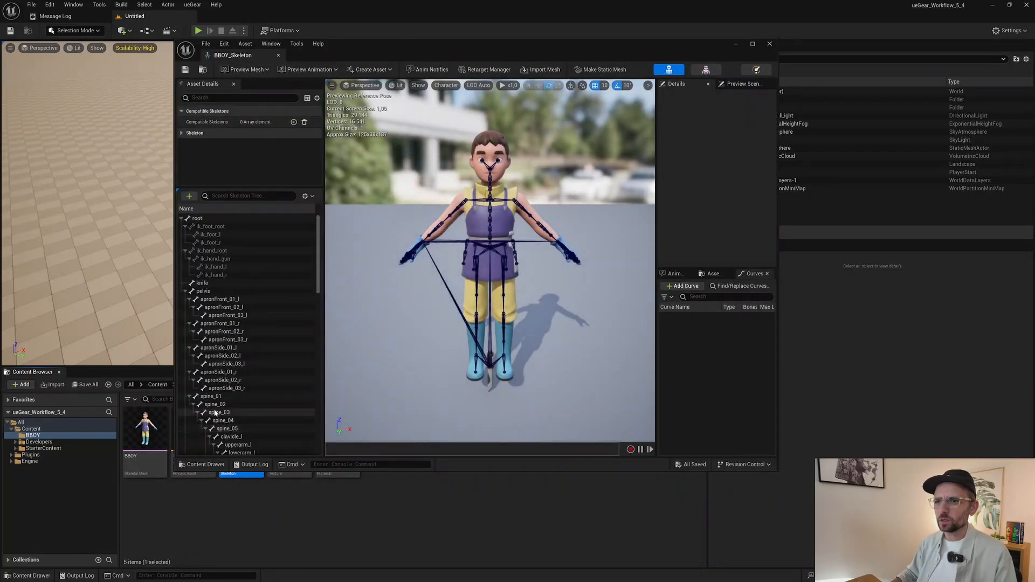
pyautogui.click(769, 44)
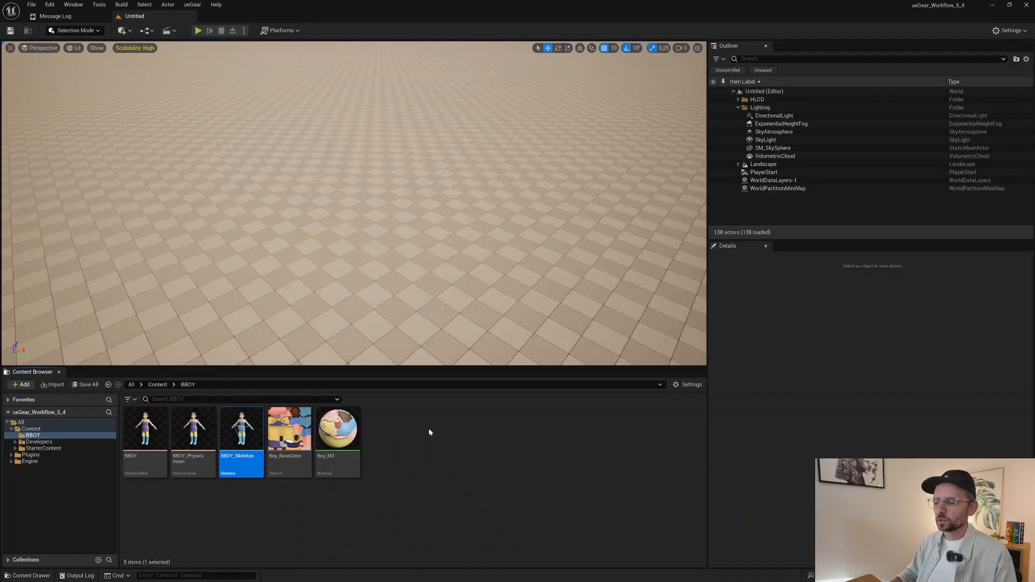
# Step: Return to Maya, enable Cull Joints for the partitions and export the skeletal mesh to Unreal Engine
pyautogui.hotkey('alt', 'Tab')
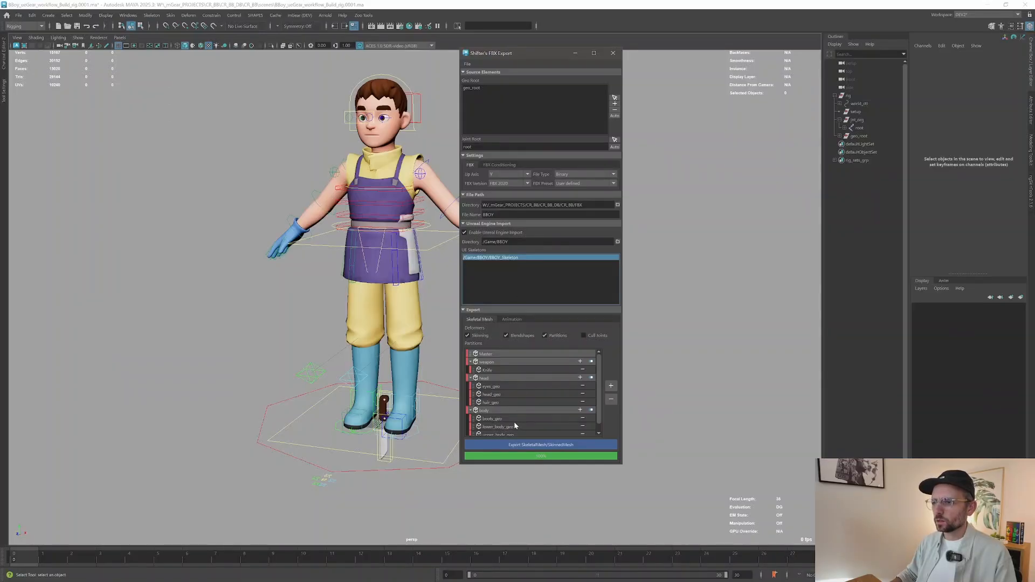
pyautogui.scroll(-1, 515, 426)
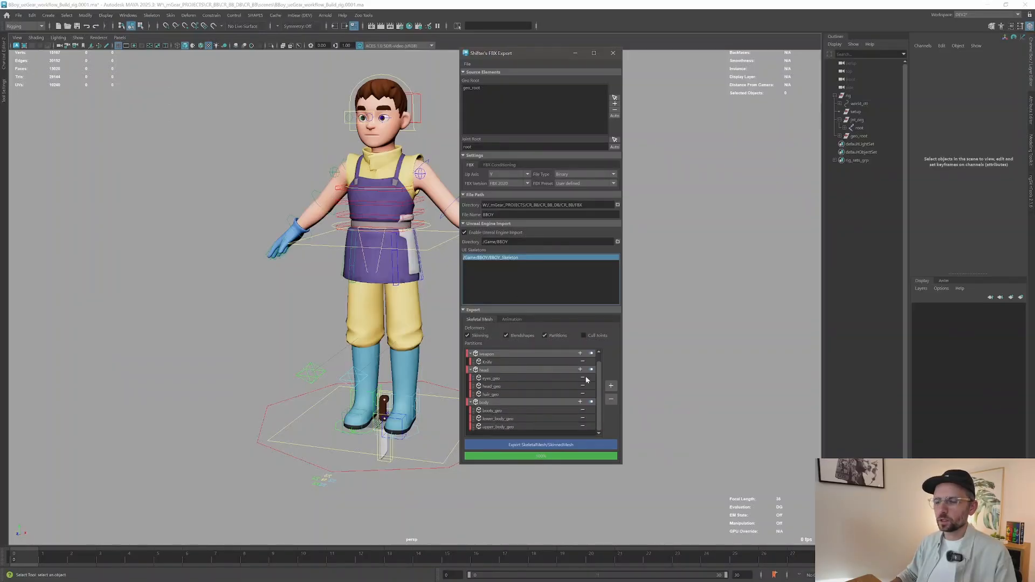
pyautogui.click(584, 335)
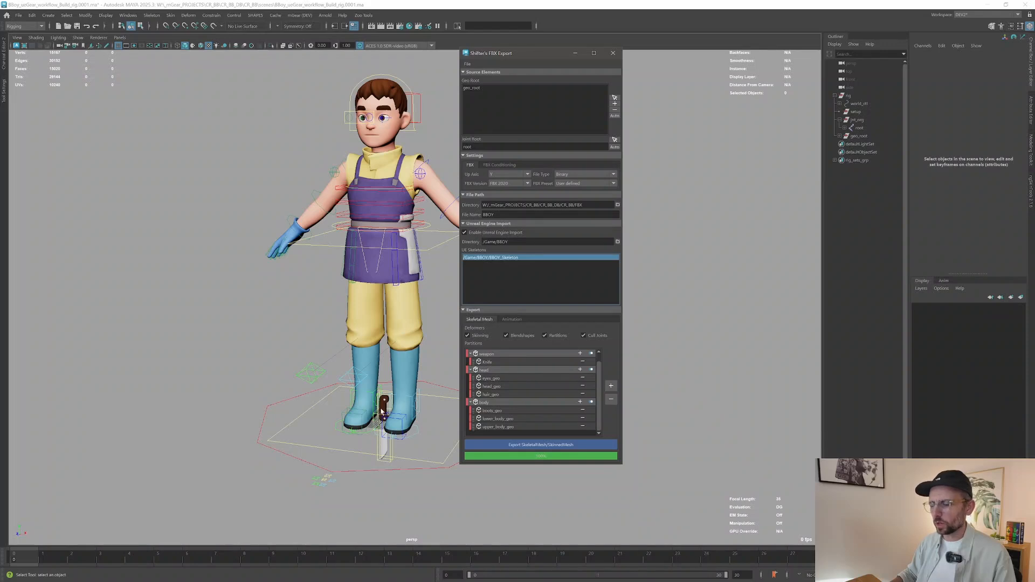
pyautogui.click(543, 446)
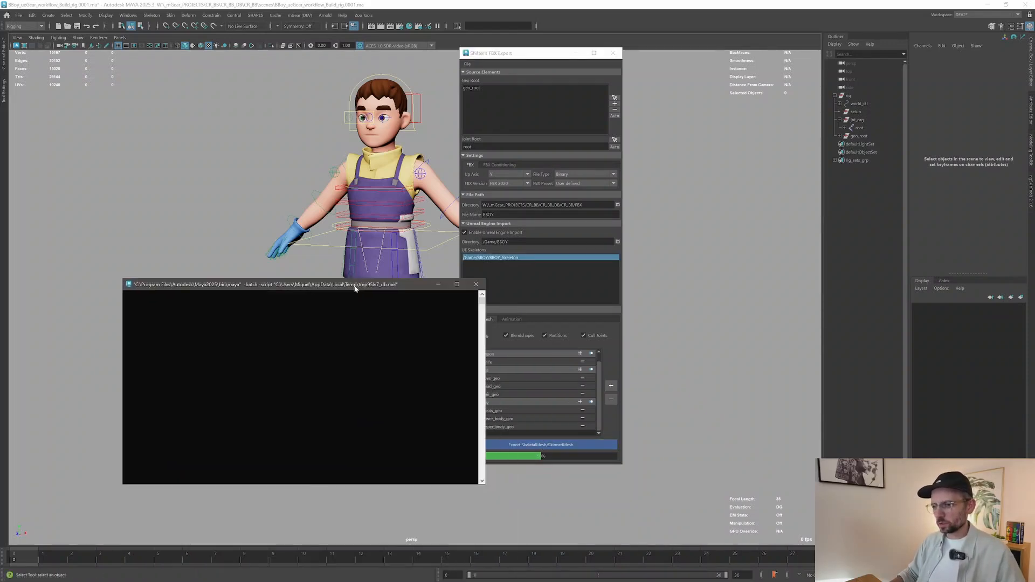
pyautogui.moveTo(351, 286); pyautogui.dragTo(350, 196)
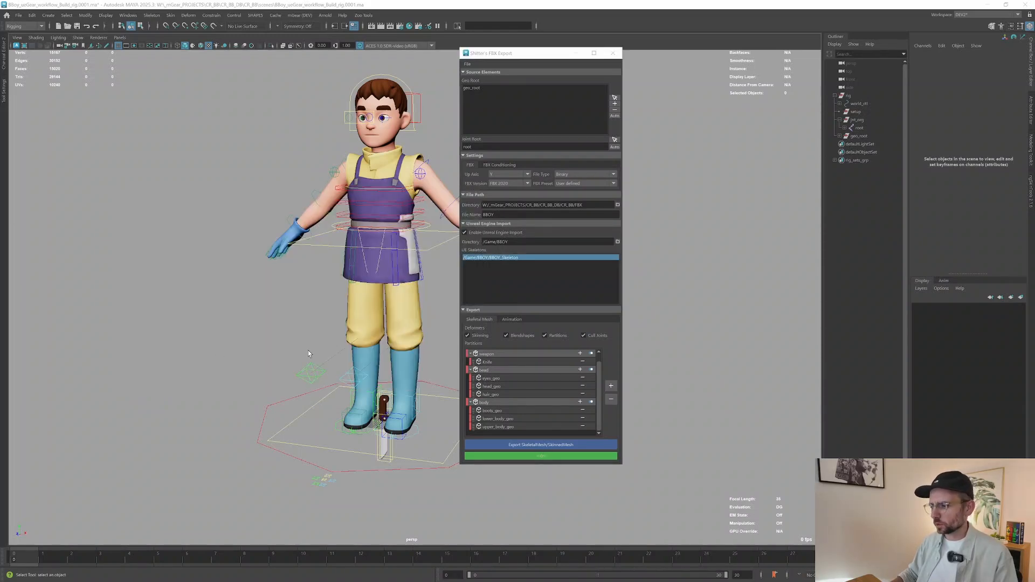
# Step: Switch to Unreal Engine's level editor and check the imported BBOY_body, BBOY_head and BBOY_weapon skeletal meshes in the BBOY folder
pyautogui.hotkey('alt', 'Tab')
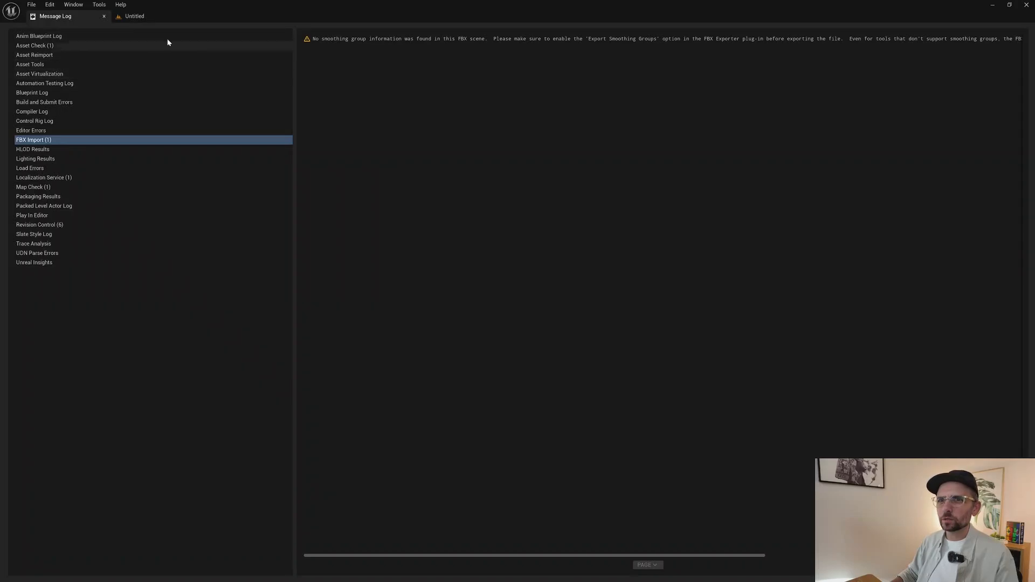
pyautogui.click(141, 21)
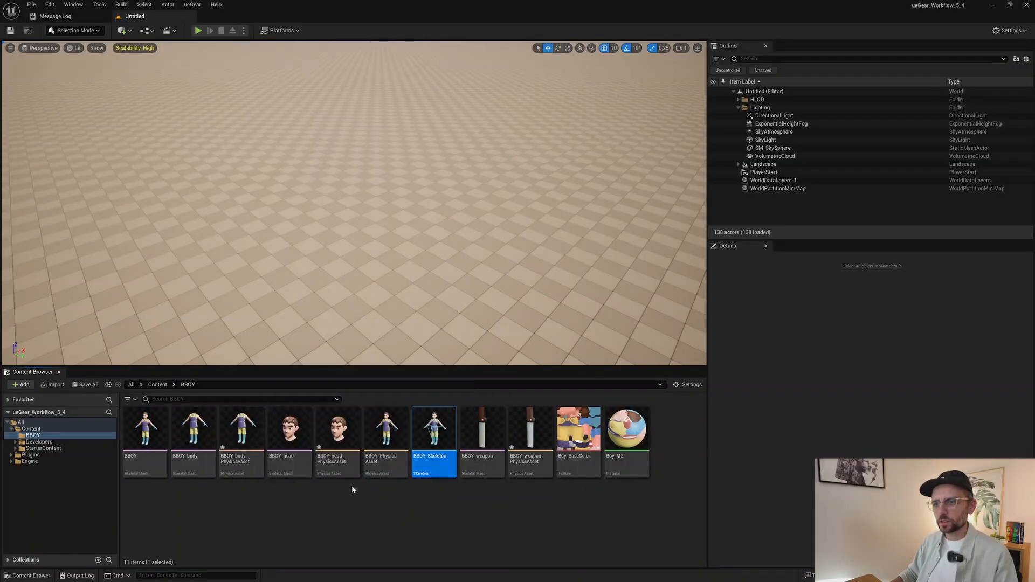
pyautogui.click(196, 435)
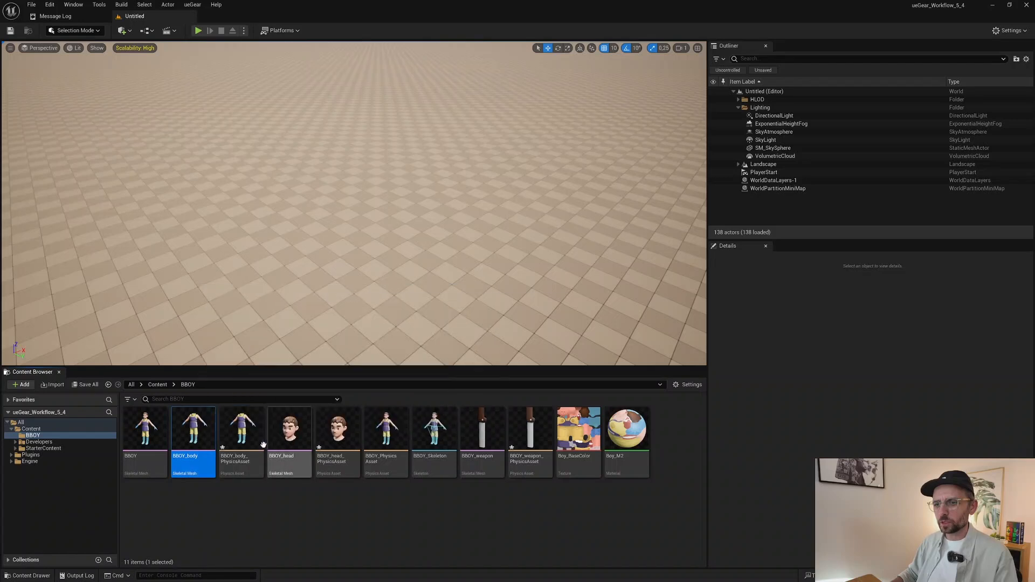
pyautogui.click(290, 431)
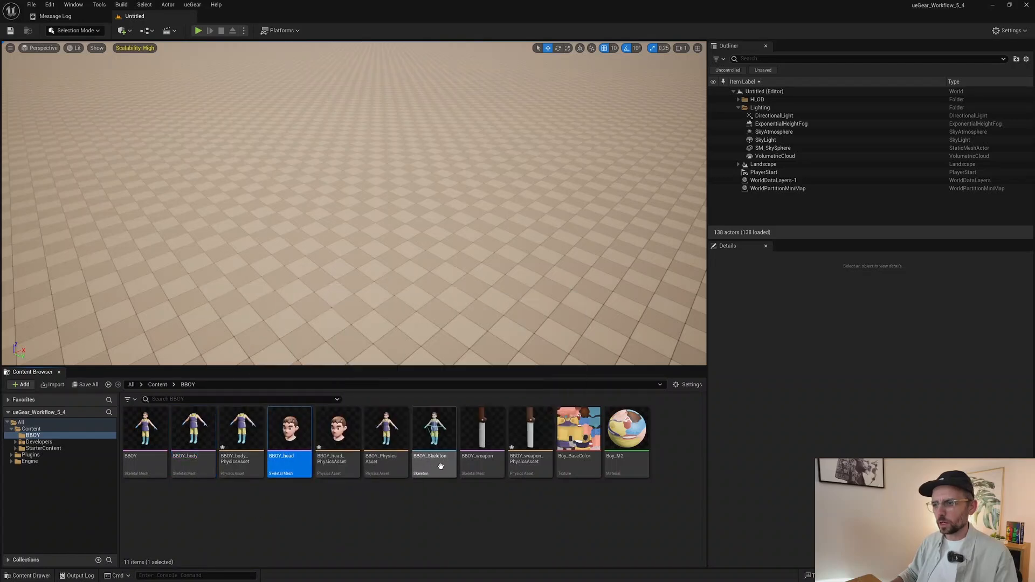
pyautogui.click(483, 434)
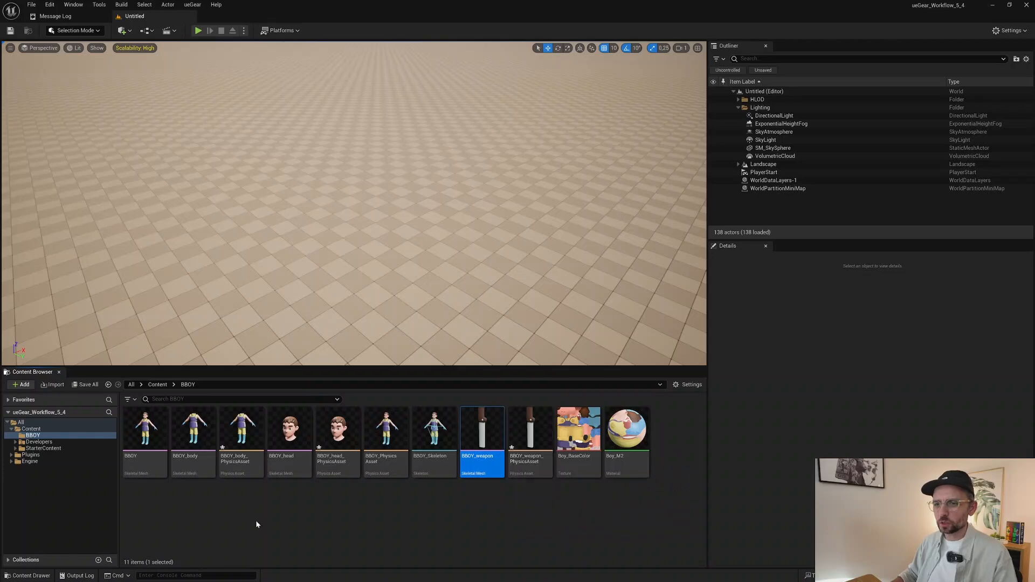
# Step: Open BBOY_Skeleton, preview the partition meshes on it in turn, including BBOY_weapon, and close the skeleton editor
pyautogui.click(430, 432)
pyautogui.doubleClick(429, 430)
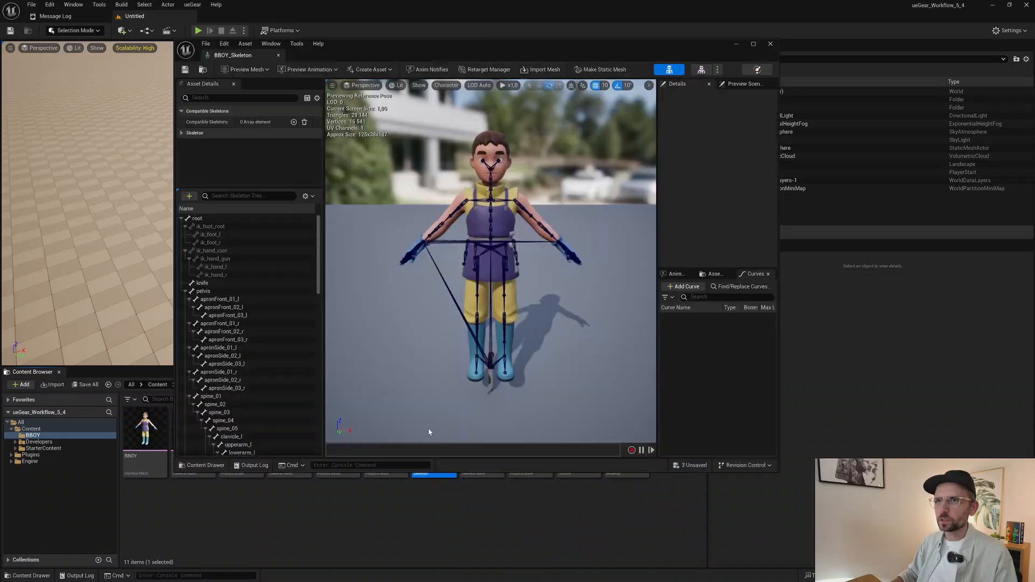
pyautogui.click(261, 70)
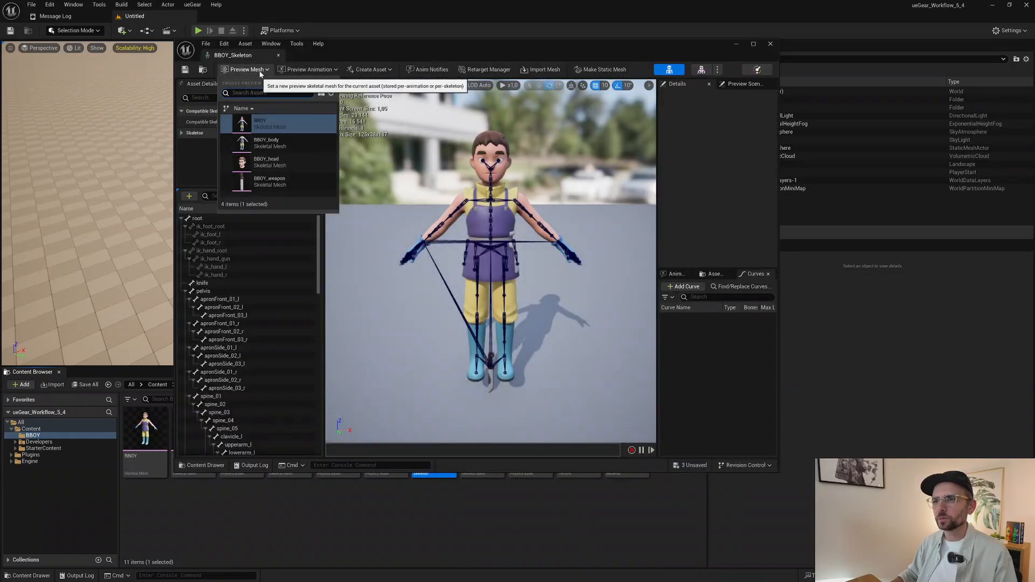
pyautogui.click(276, 147)
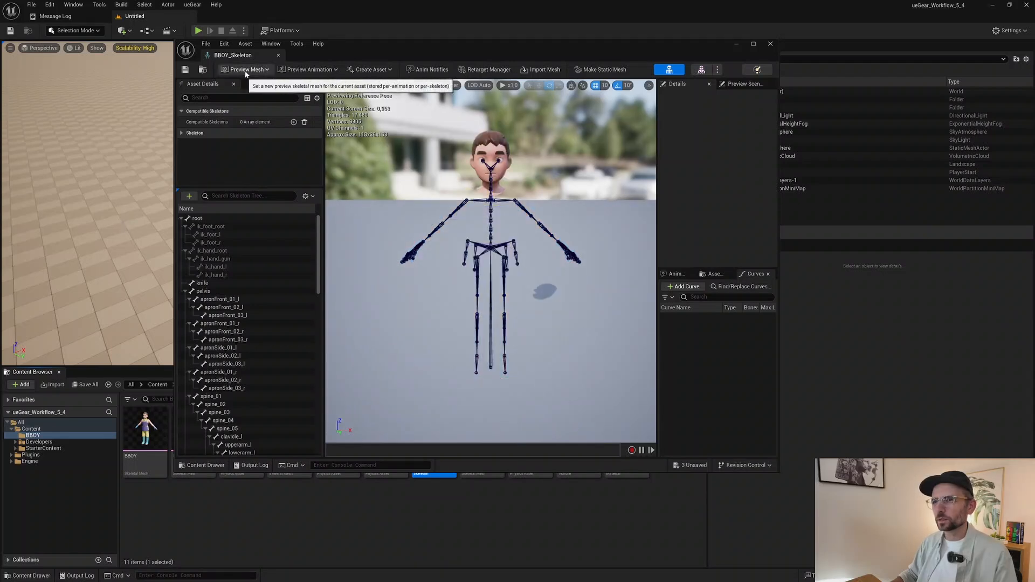
pyautogui.click(253, 72)
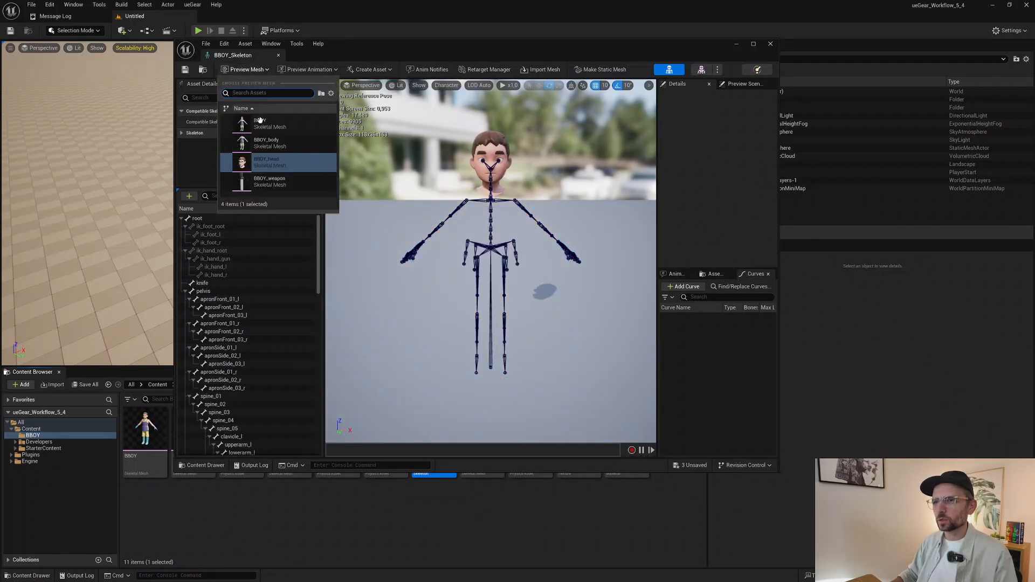
pyautogui.click(267, 178)
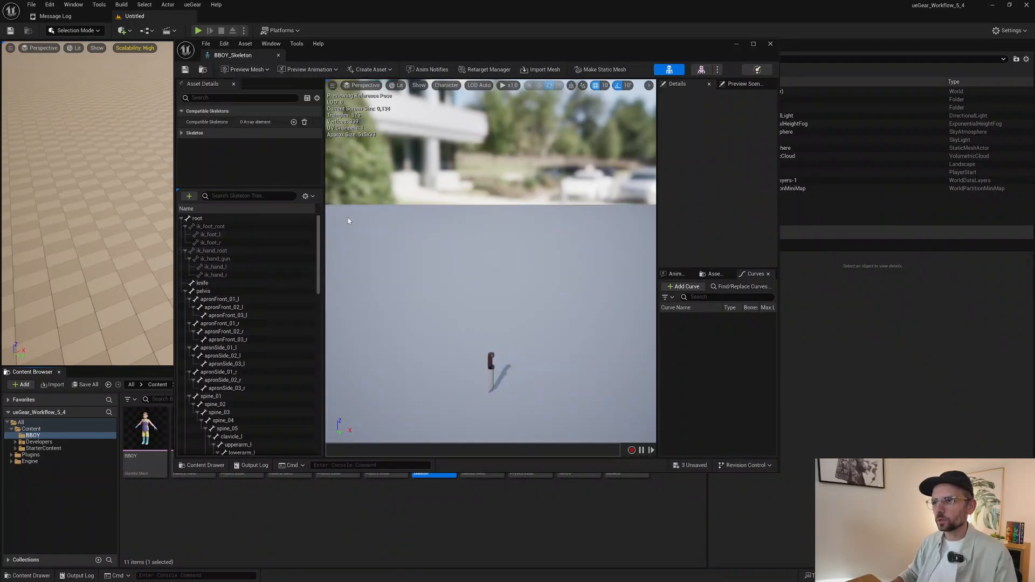
pyautogui.click(770, 44)
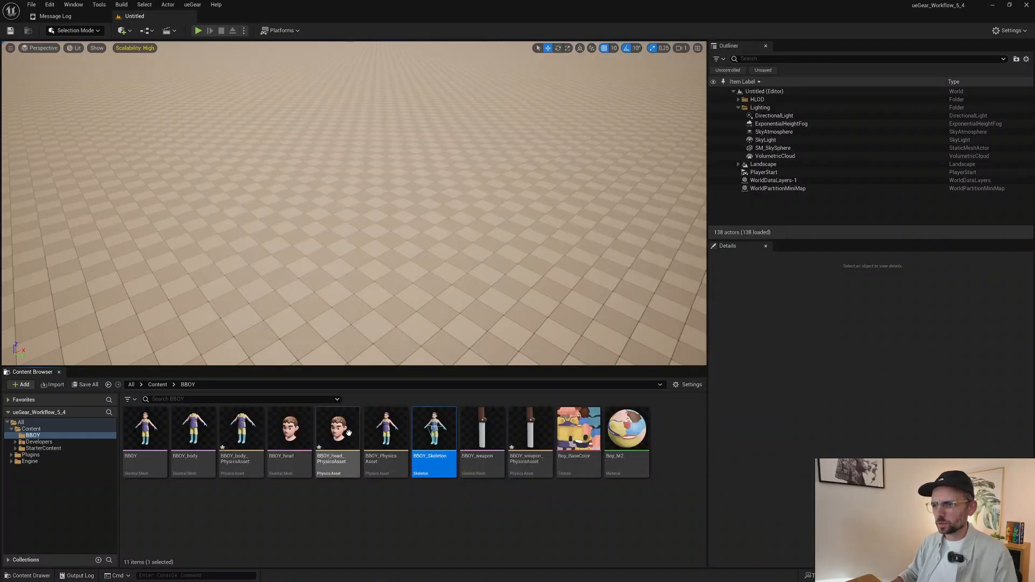
# Step: Open the BBOY_head and BBOY_weapon skeletal meshes one after the other to examine their joints, closing each editor
pyautogui.doubleClick(308, 432)
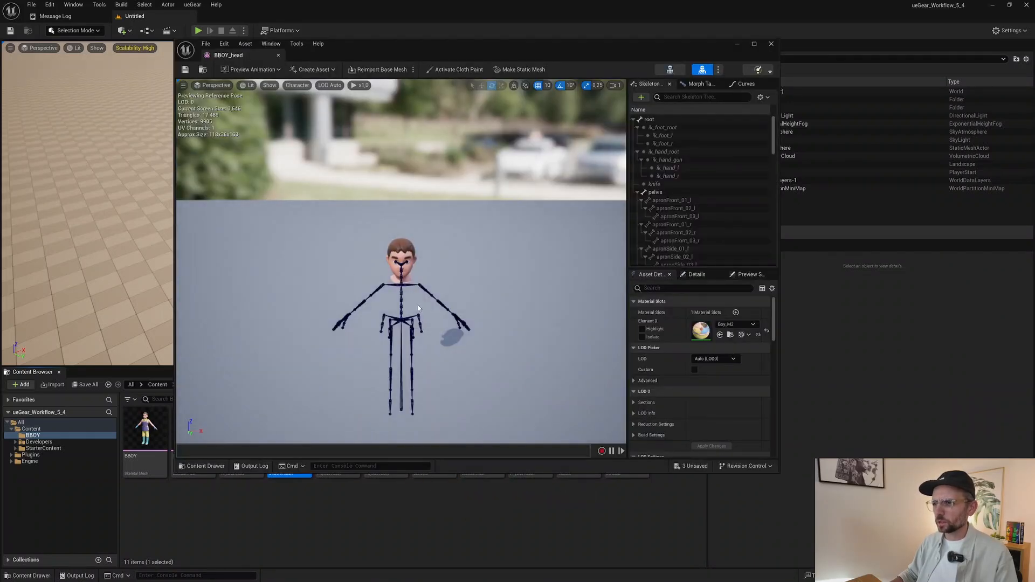
pyautogui.click(771, 43)
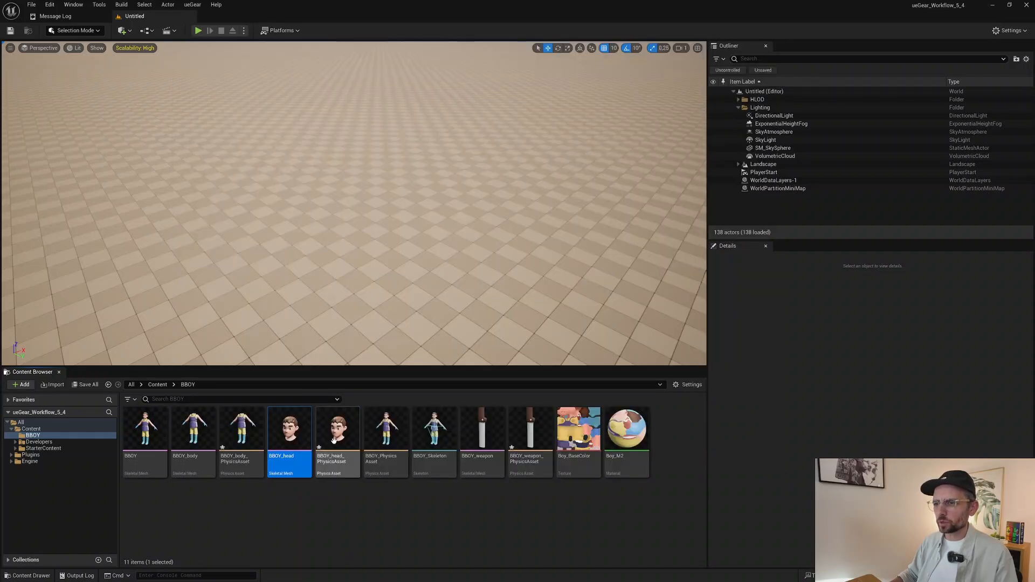
pyautogui.doubleClick(485, 429)
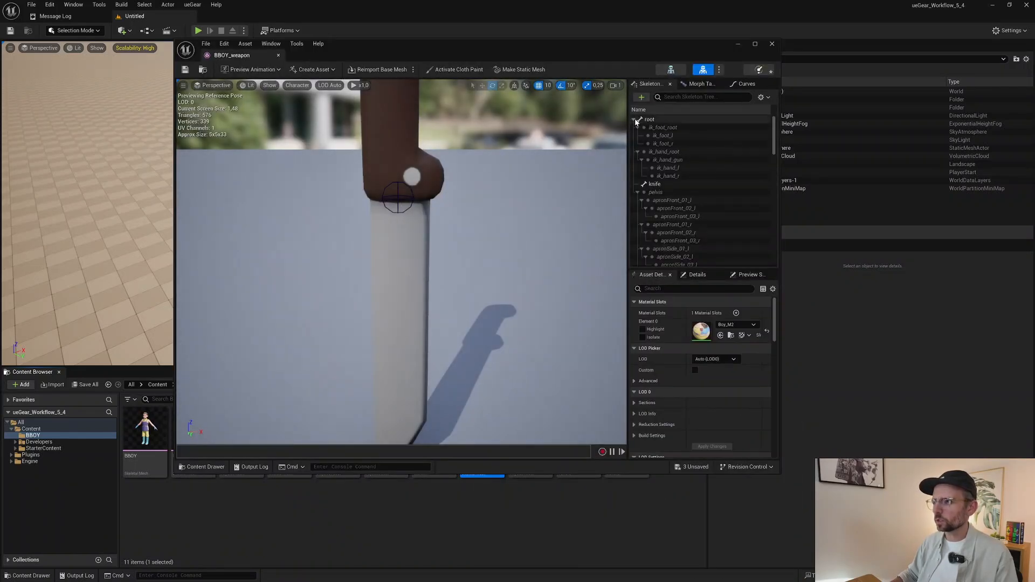
pyautogui.scroll(-8, 378, 270)
pyautogui.scroll(4, 412, 268)
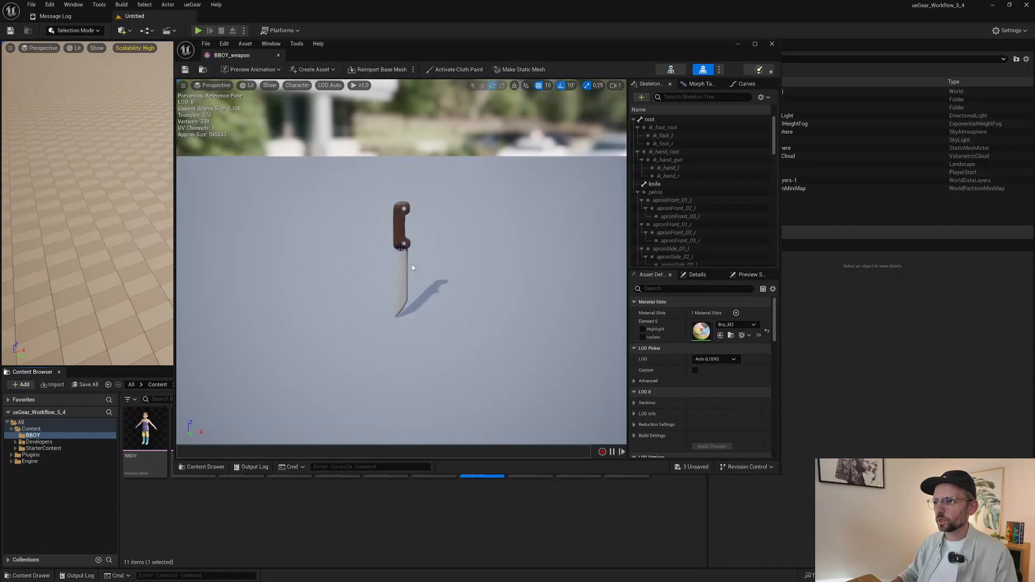
pyautogui.click(772, 44)
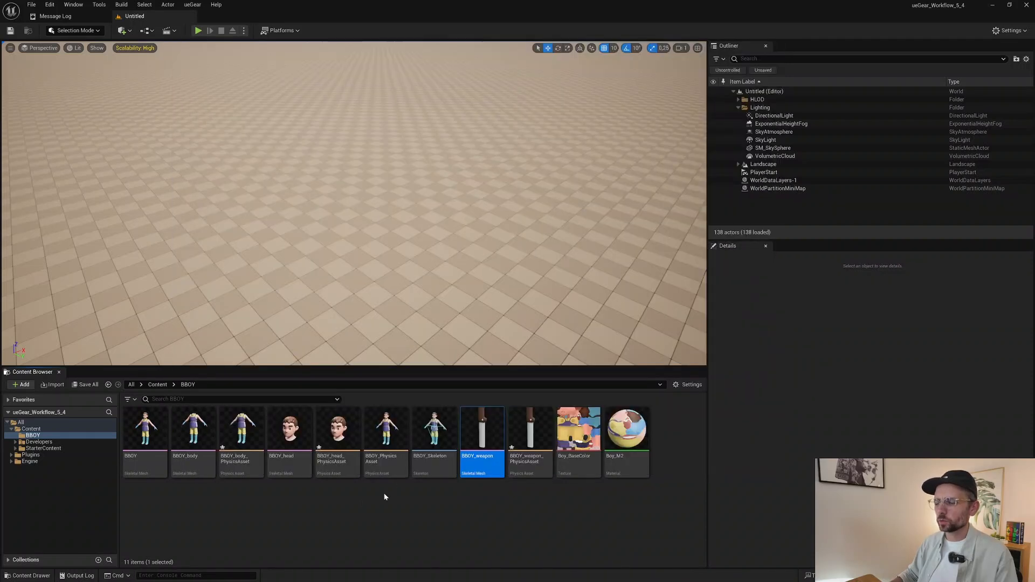
# Step: Save all unsaved content, including the body, head and weapon physics assets
pyautogui.click(384, 524)
pyautogui.click(530, 453)
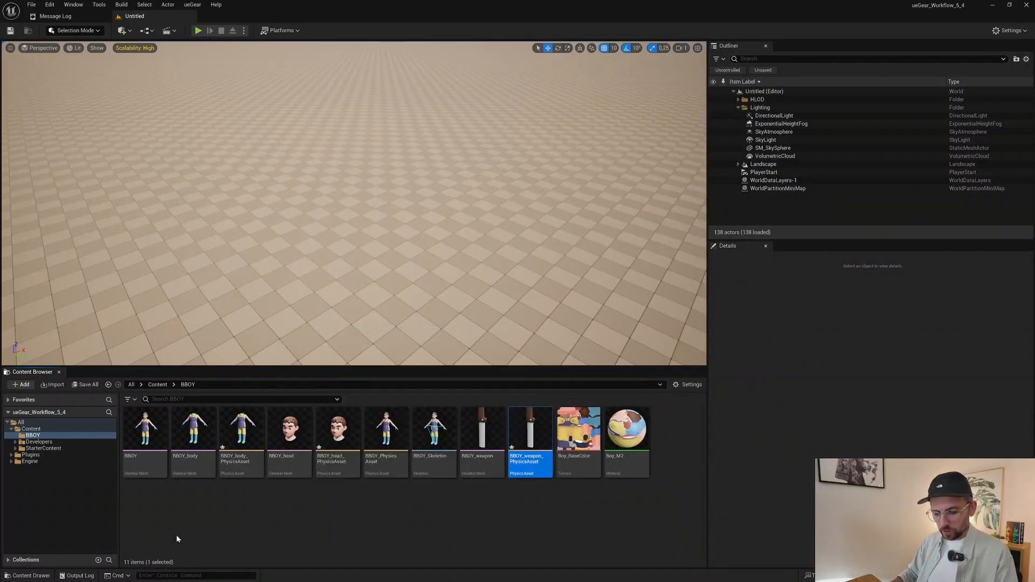
pyautogui.click(242, 434)
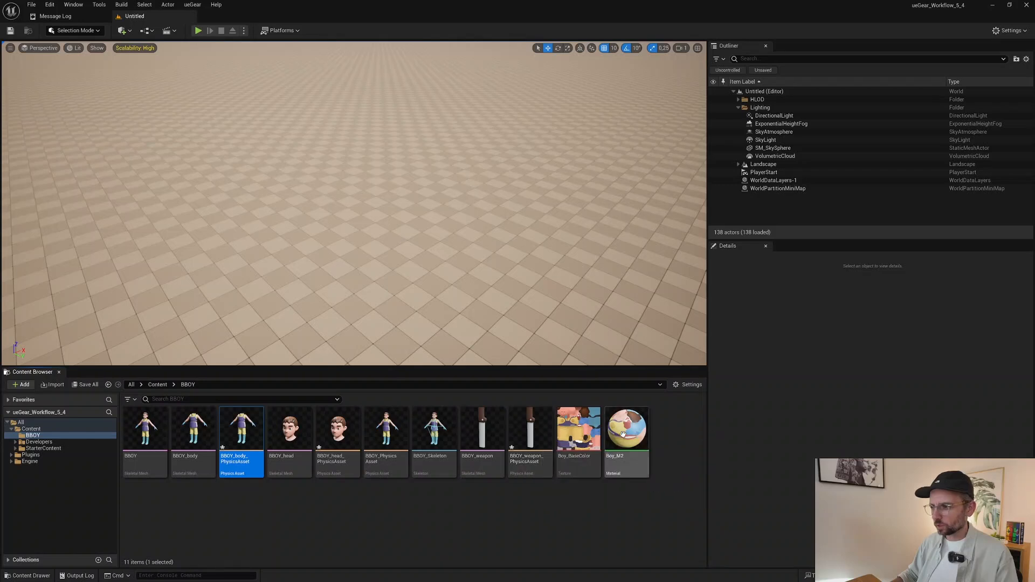
pyautogui.click(86, 385)
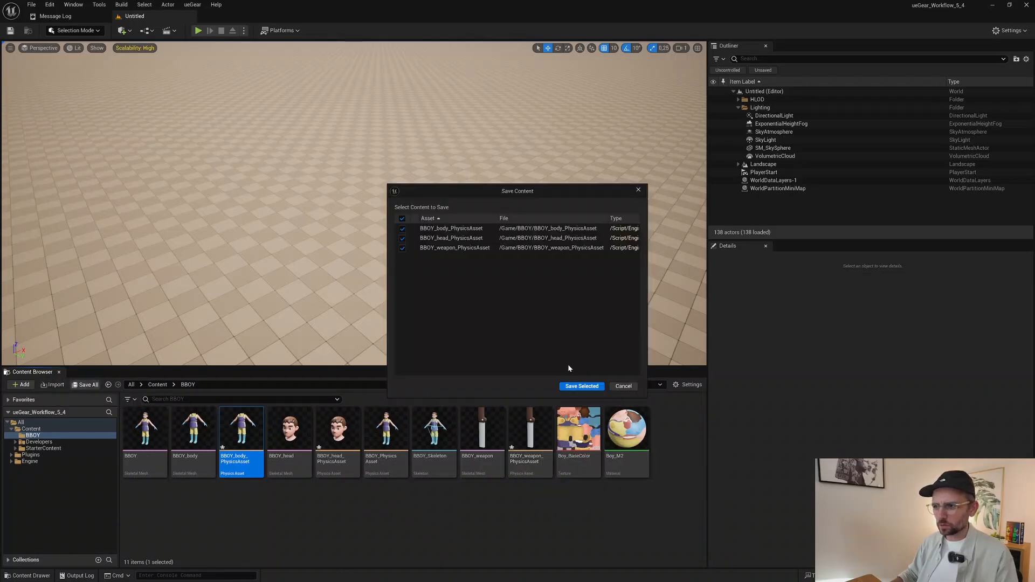
pyautogui.click(581, 386)
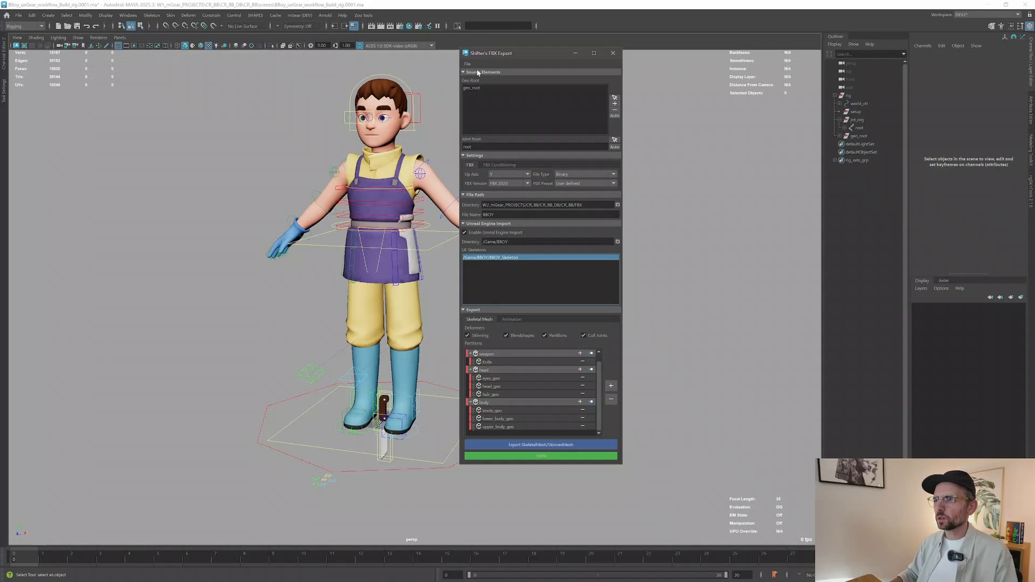
# Step: In Maya's FBX exporter, look at the preset export and import options and show the animation export settings
pyautogui.click(467, 64)
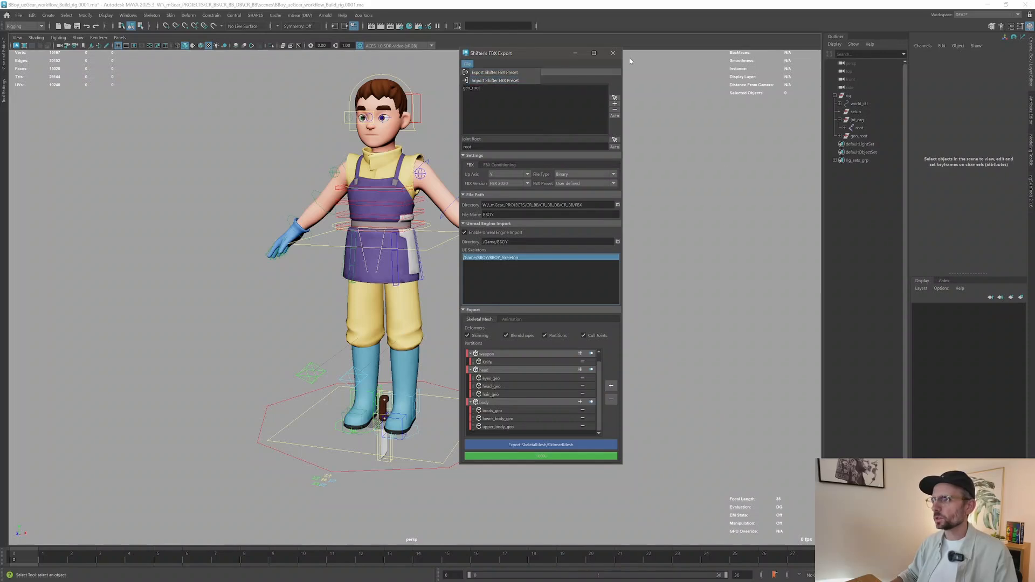
pyautogui.click(510, 319)
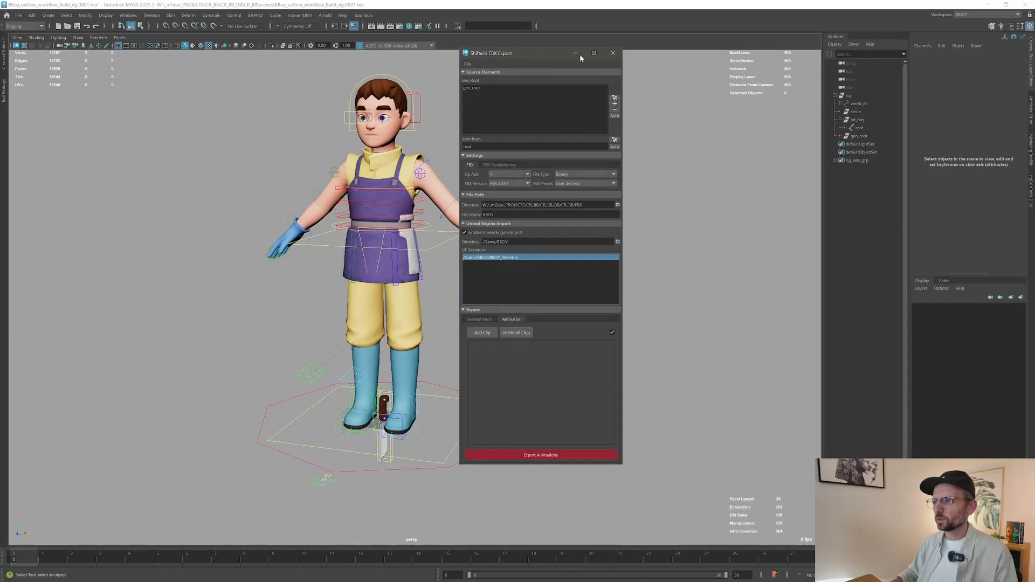
# Step: Close the FBX exporter, open the Motion Capture FBX examples in the Content Browser, and move the browser clear of the viewport
pyautogui.click(614, 53)
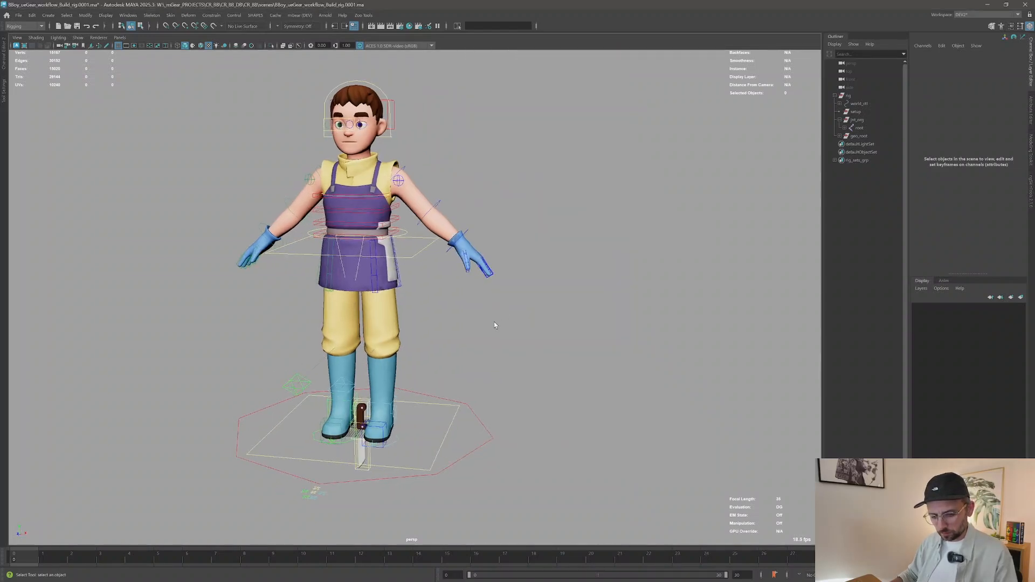
pyautogui.keyDown('alt'); pyautogui.moveTo(495, 323); pyautogui.dragTo(503, 320); pyautogui.keyUp('alt')
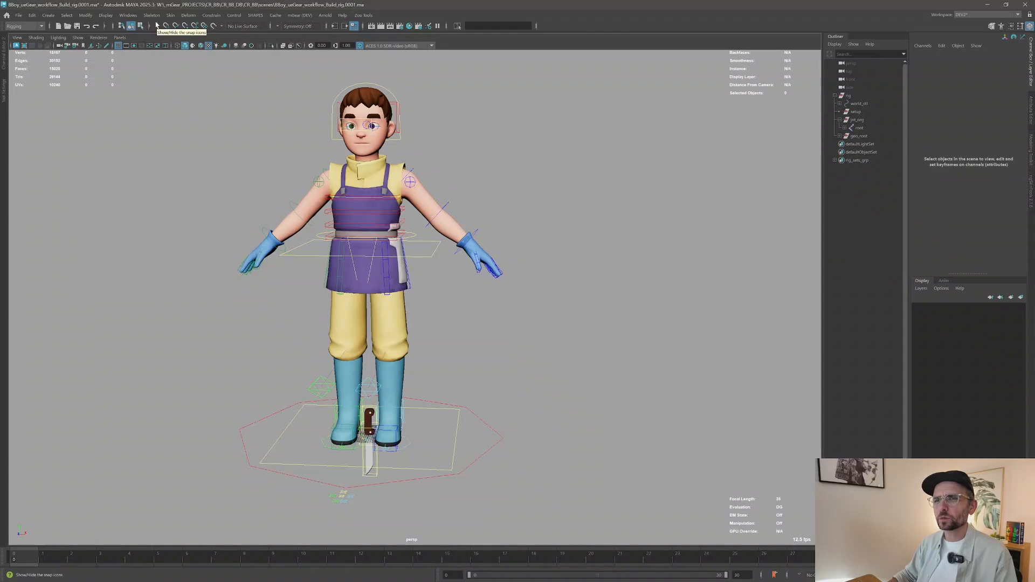
pyautogui.click(126, 15)
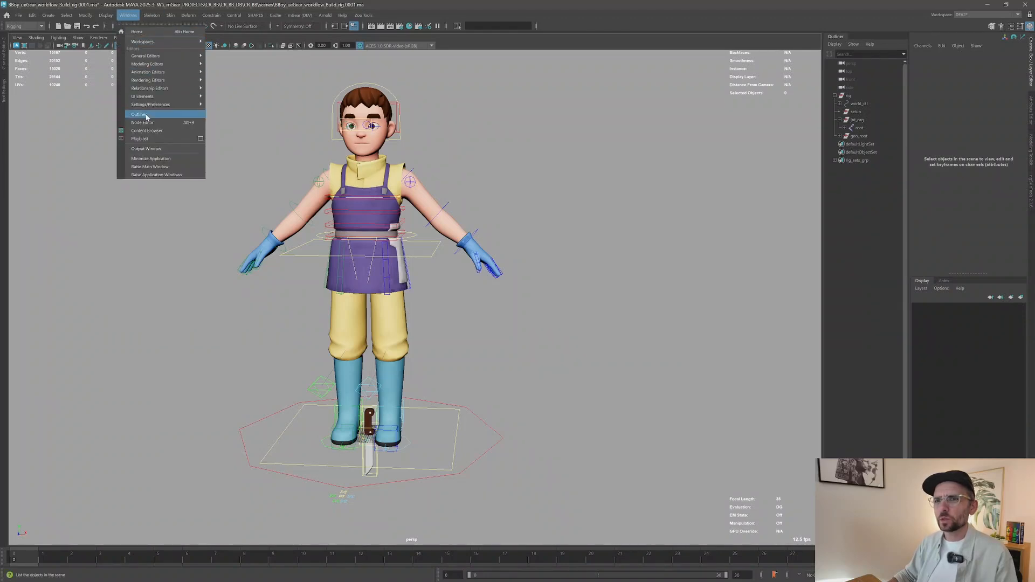
pyautogui.click(147, 131)
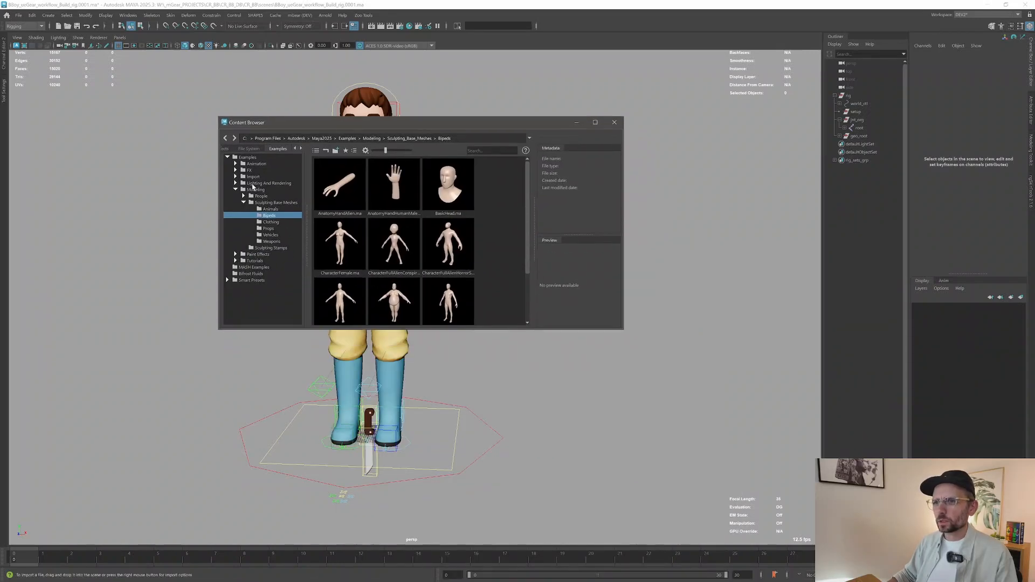
pyautogui.click(236, 164)
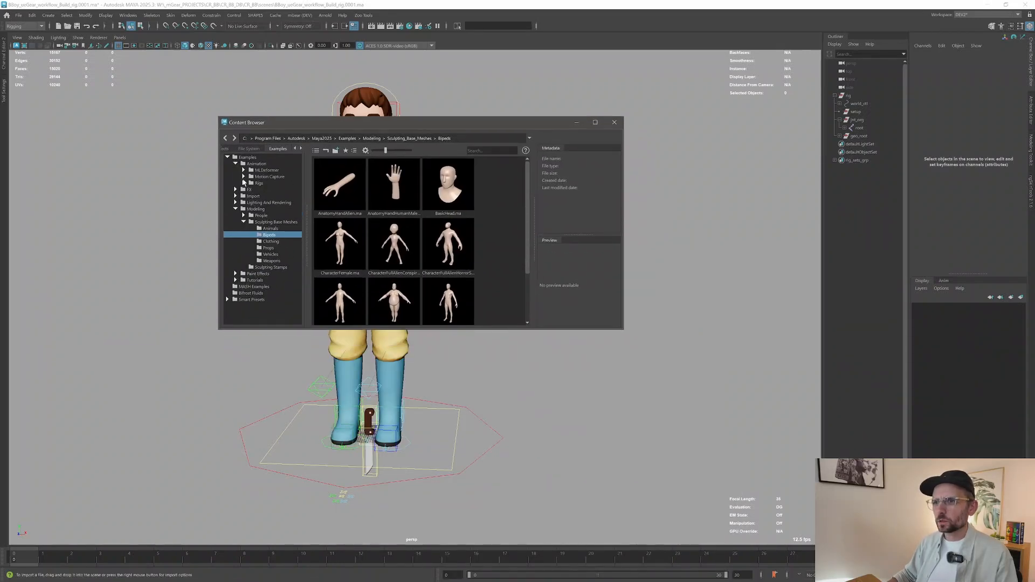
pyautogui.click(244, 177)
pyautogui.click(266, 184)
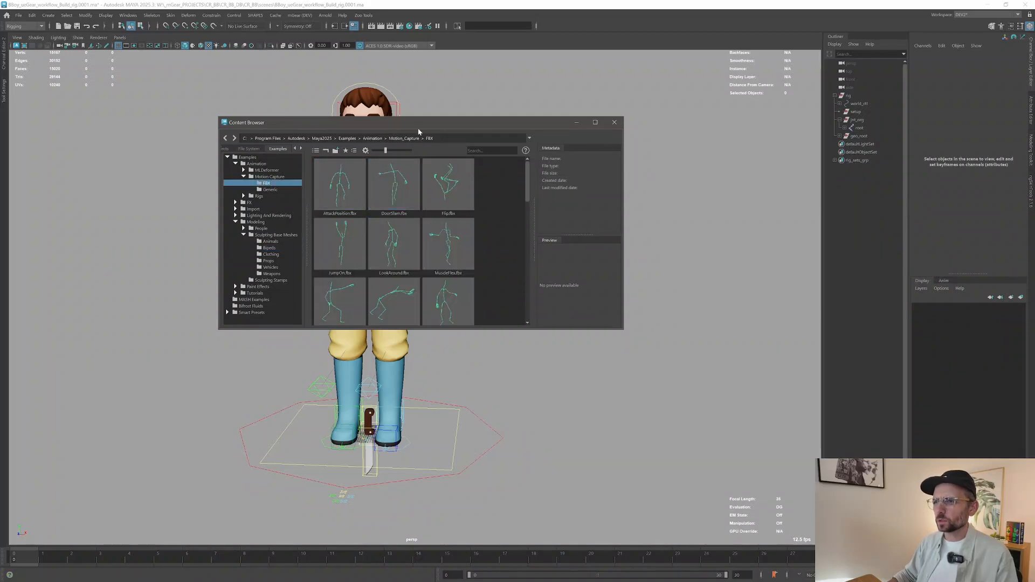
pyautogui.moveTo(415, 122); pyautogui.dragTo(1034, 216)
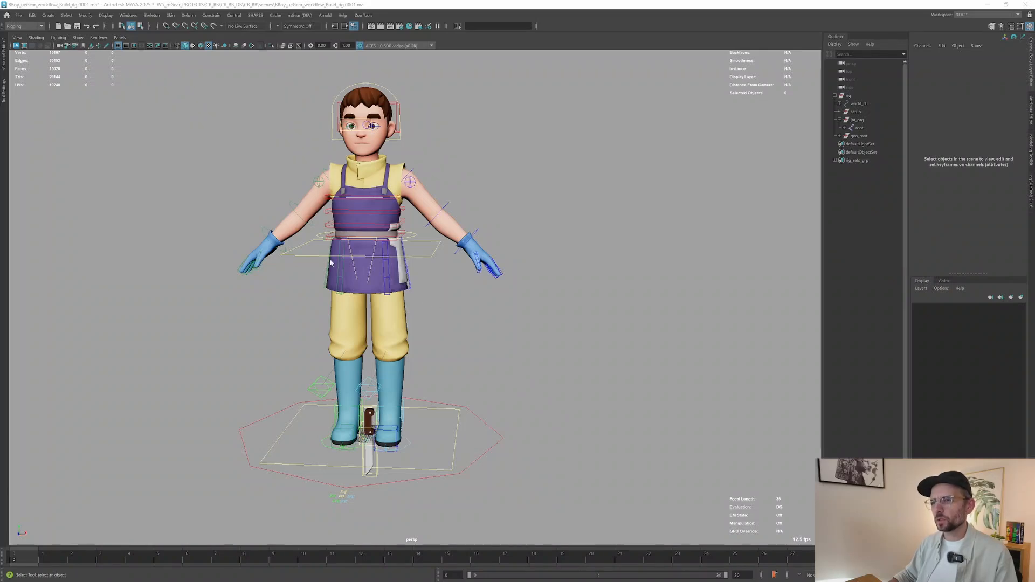
# Step: Open mGear's HumanIK Mapper beside the character and initialize a HumanIK character definition
pyautogui.keyDown('alt'); pyautogui.moveTo(407, 240); pyautogui.dragTo(423, 279); pyautogui.keyUp('alt')
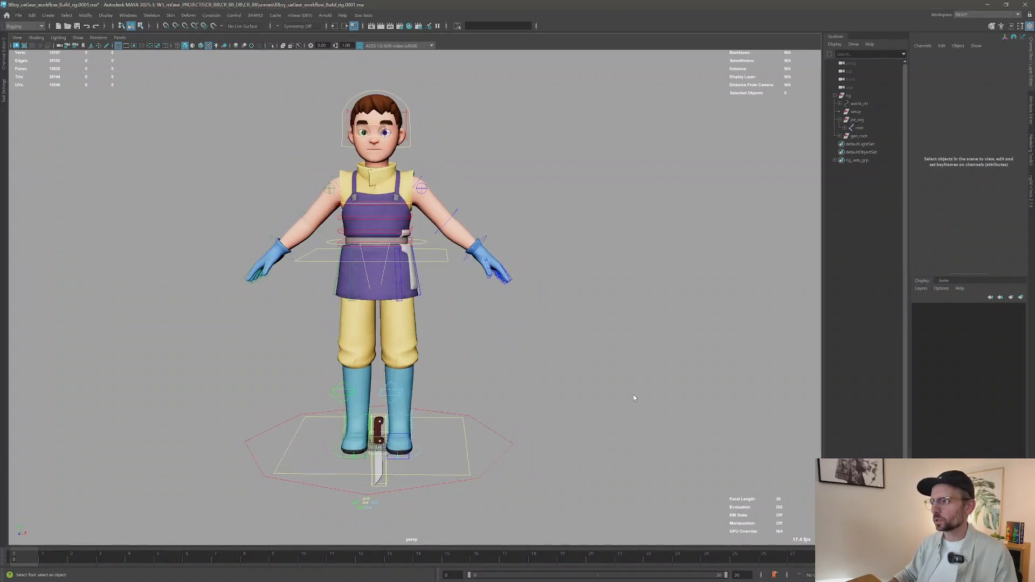
pyautogui.click(295, 16)
pyautogui.moveTo(312, 80)
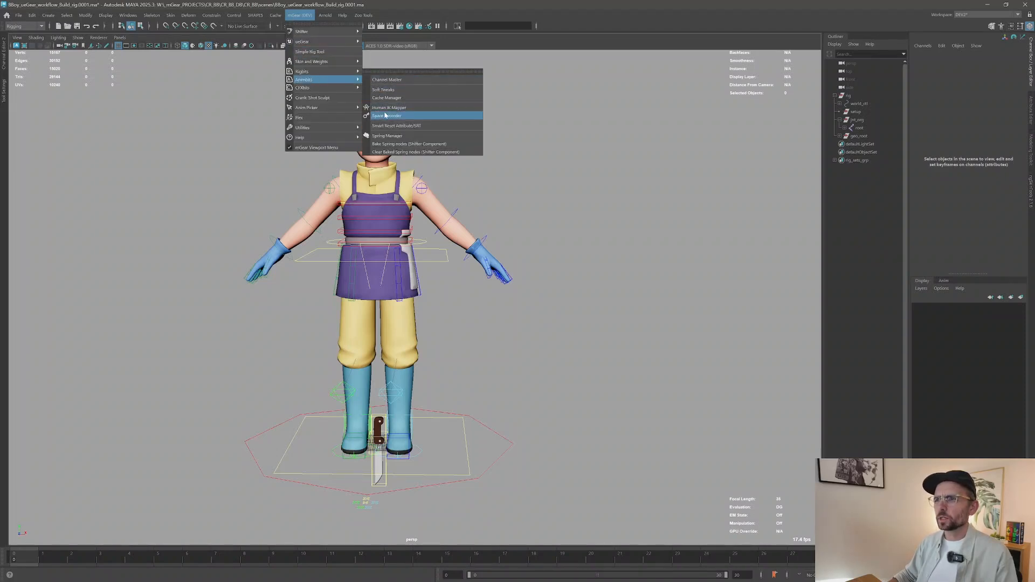
pyautogui.moveTo(328, 32)
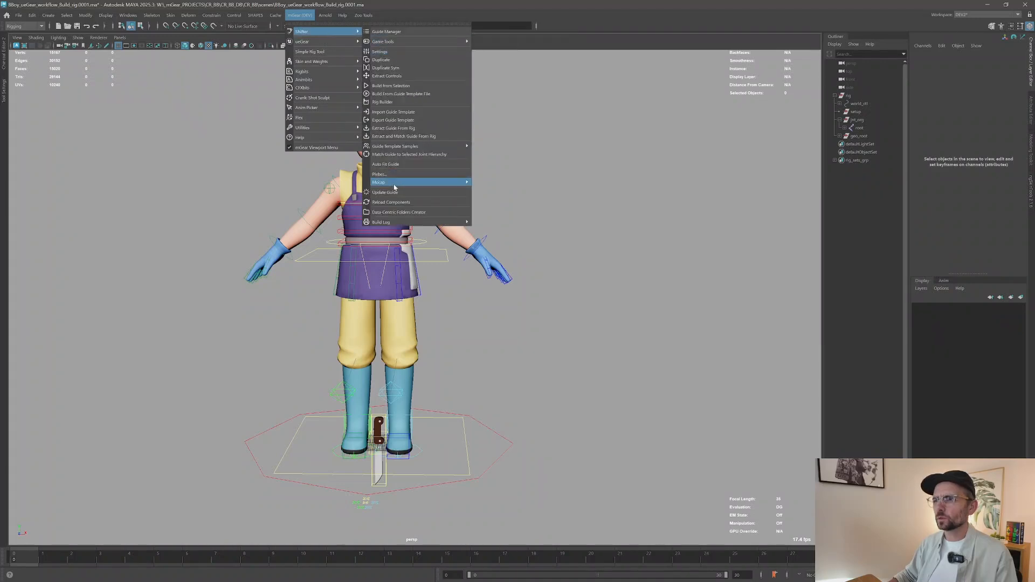
pyautogui.moveTo(432, 182)
pyautogui.click(499, 183)
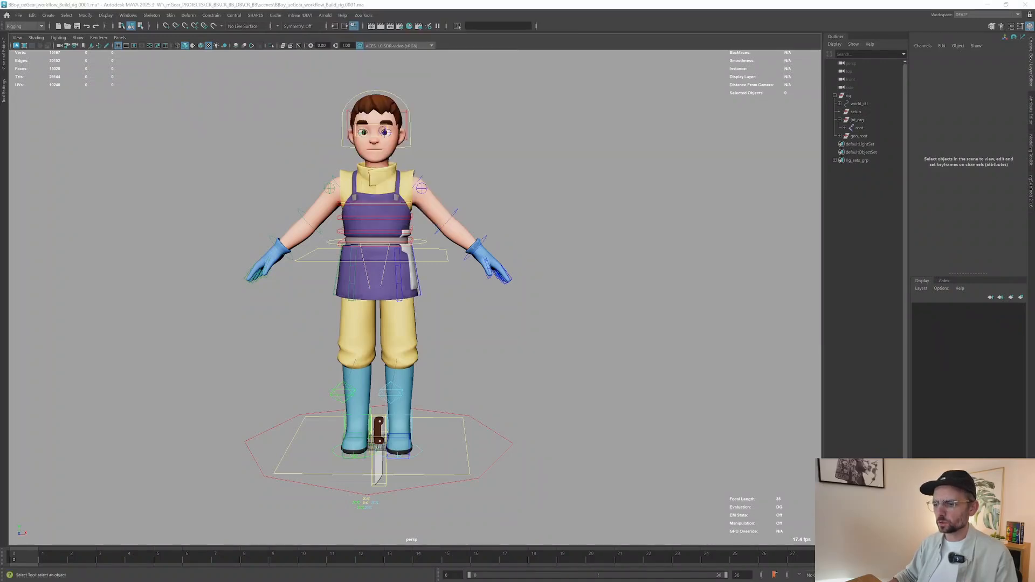
pyautogui.moveTo(671, 269); pyautogui.dragTo(628, 94)
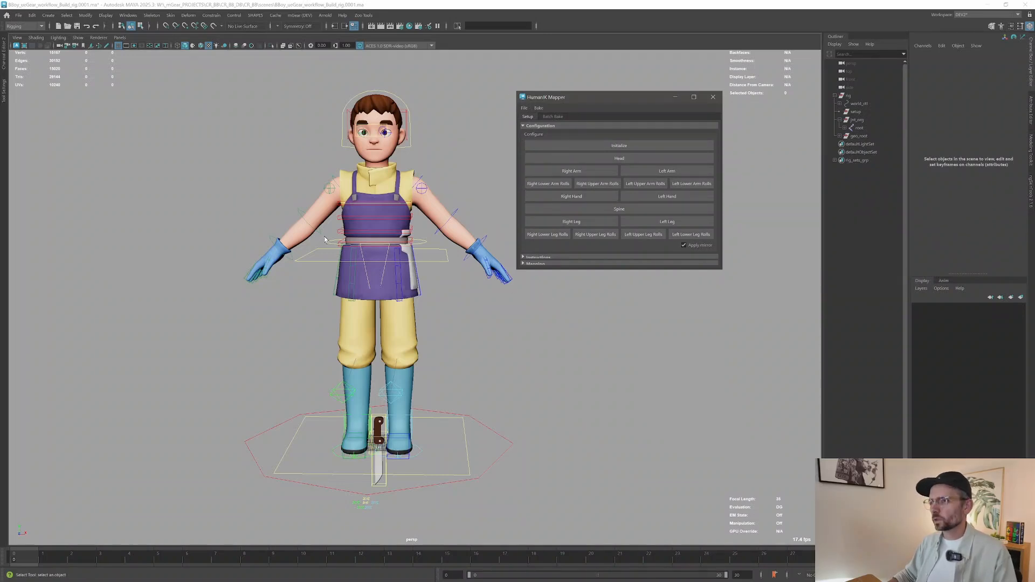
pyautogui.click(648, 146)
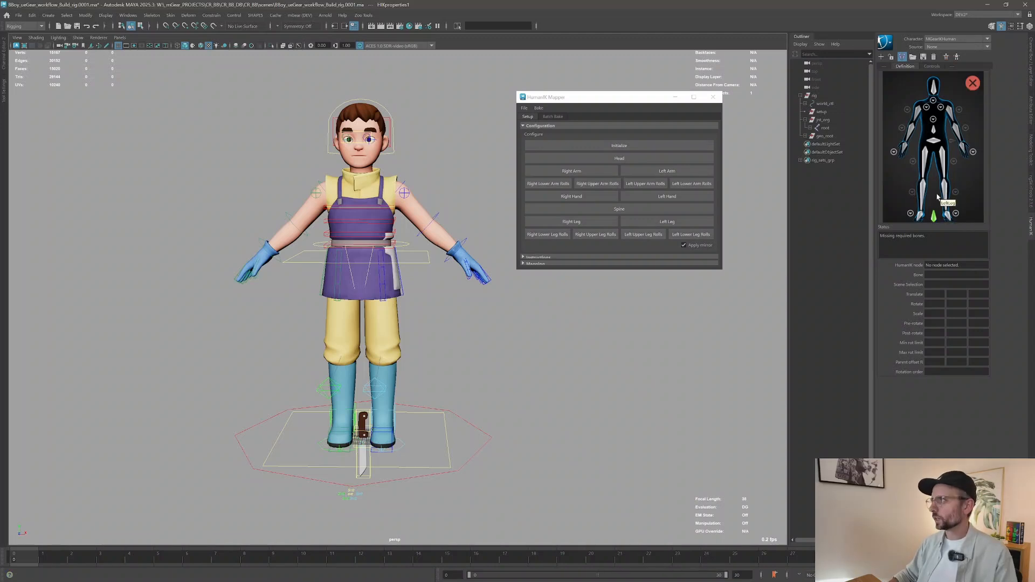
# Step: Rotate the upper-arm FK controls on both sides to raise the arms horizontally into a T-pose
pyautogui.click(316, 195)
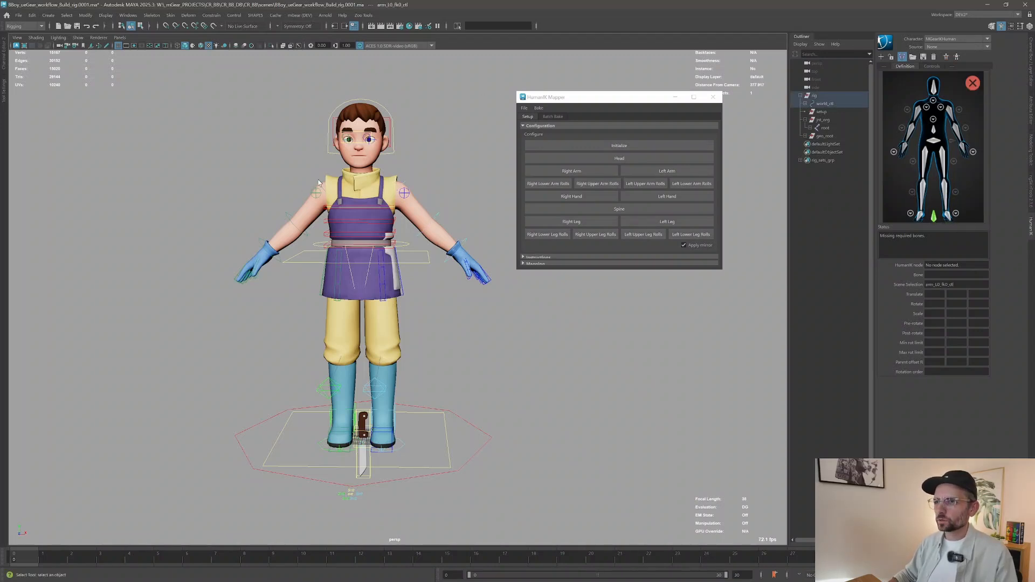
pyautogui.click(317, 192)
pyautogui.press('e')
pyautogui.moveTo(358, 204); pyautogui.dragTo(372, 222)
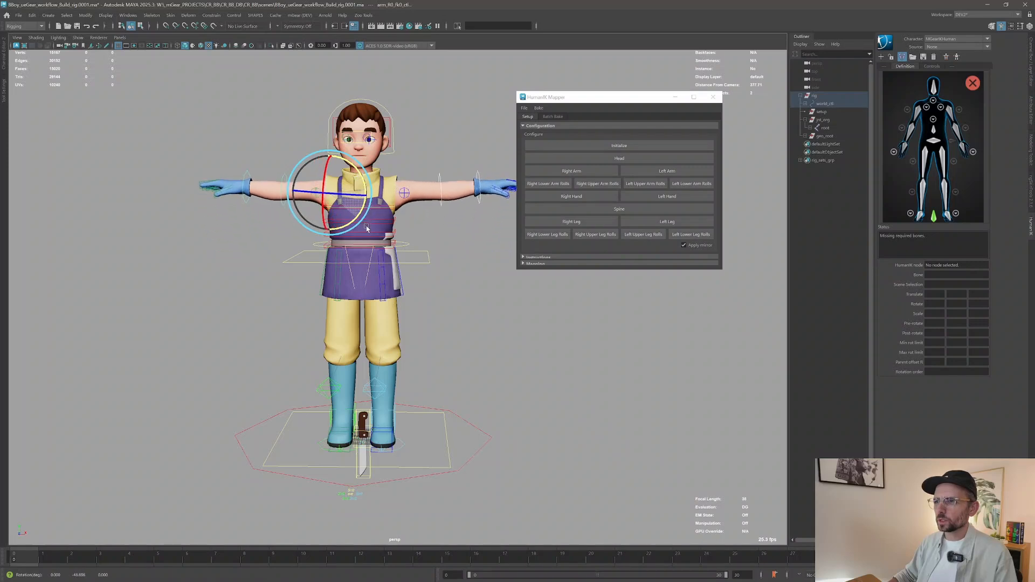
pyautogui.click(555, 390)
pyautogui.scroll(5, 341, 265)
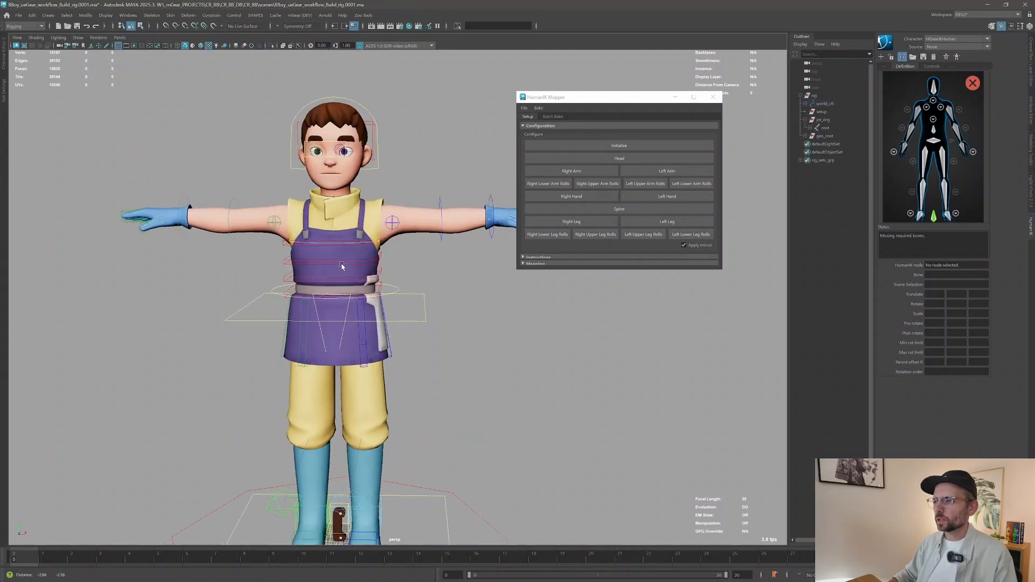
pyautogui.scroll(-2, 341, 266)
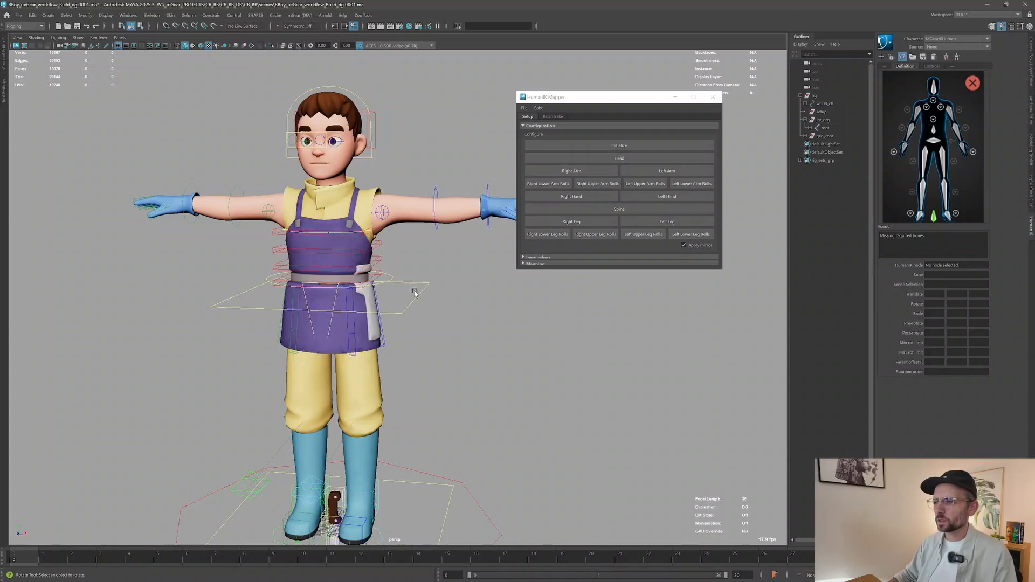
# Step: Turn on X-ray display for the rig controls and check the rig options on the body and left forearm controls
pyautogui.click(394, 278)
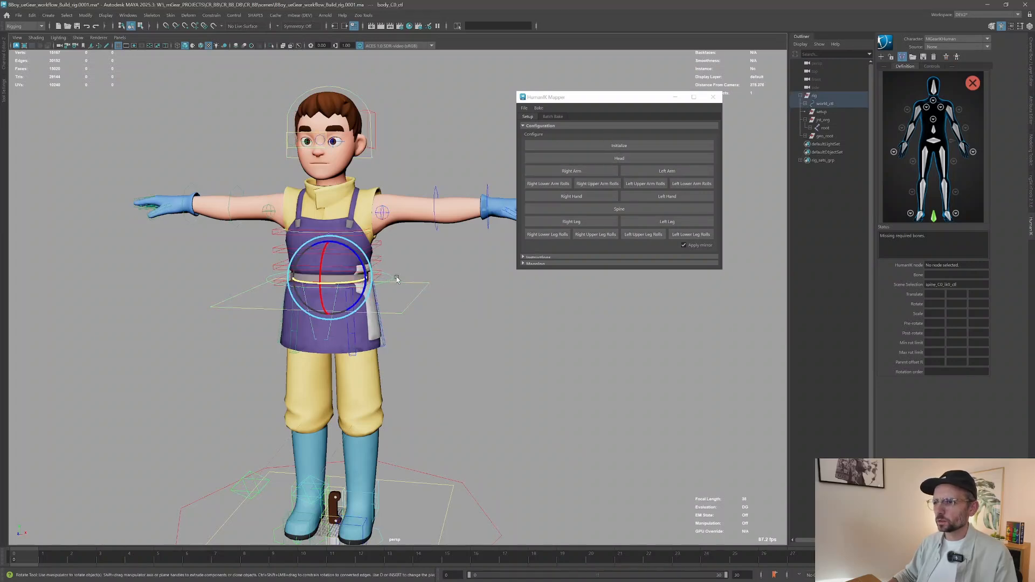
pyautogui.moveTo(419, 261); pyautogui.dragTo(472, 426, button='right')
pyautogui.click(435, 217)
pyautogui.scroll(2, 333, 233)
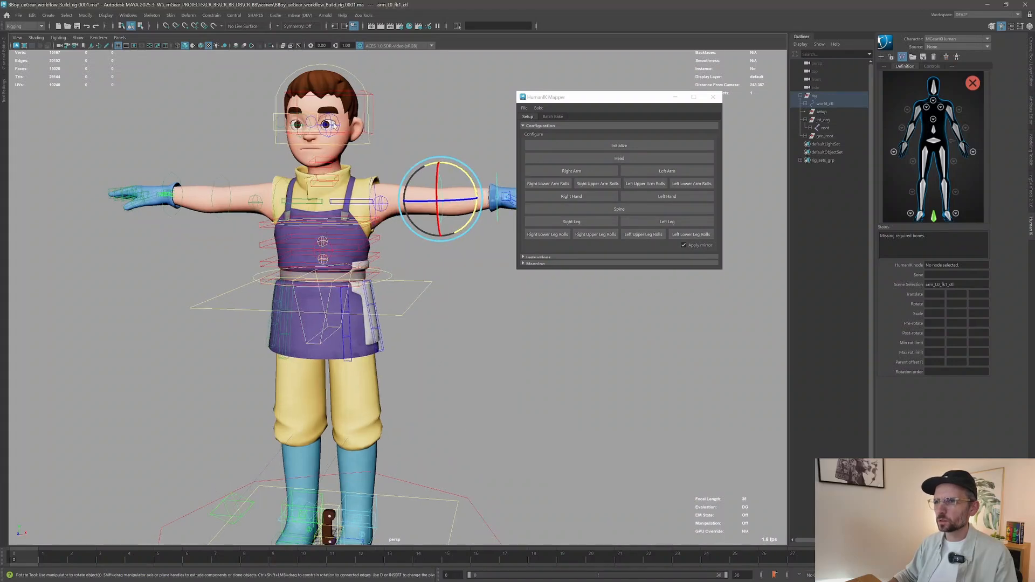
pyautogui.keyDown('alt'); pyautogui.moveTo(333, 302); pyautogui.dragTo(337, 273, button='middle'); pyautogui.keyUp('alt')
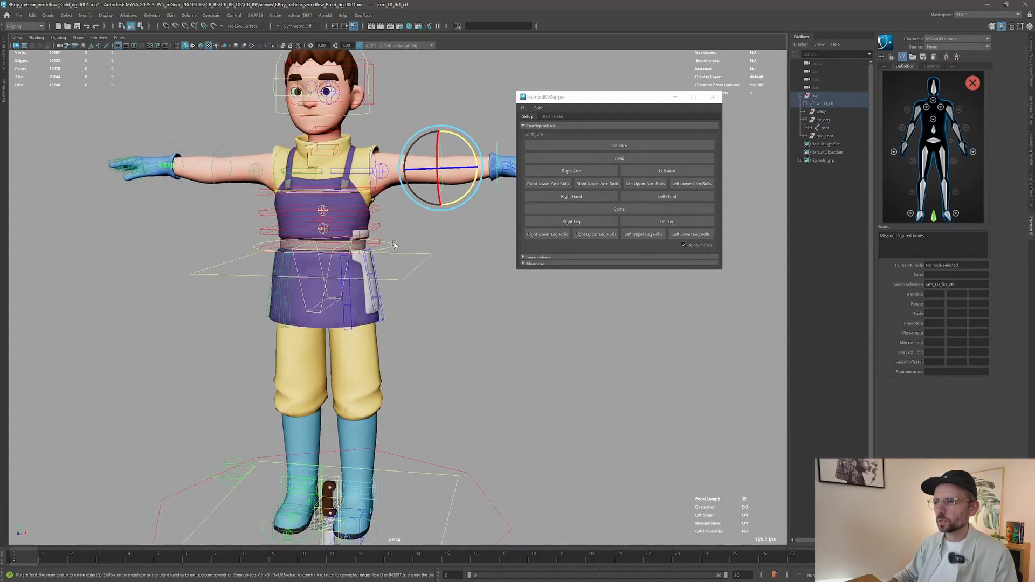
pyautogui.click(410, 273)
pyautogui.moveTo(442, 277); pyautogui.dragTo(448, 193, button='right')
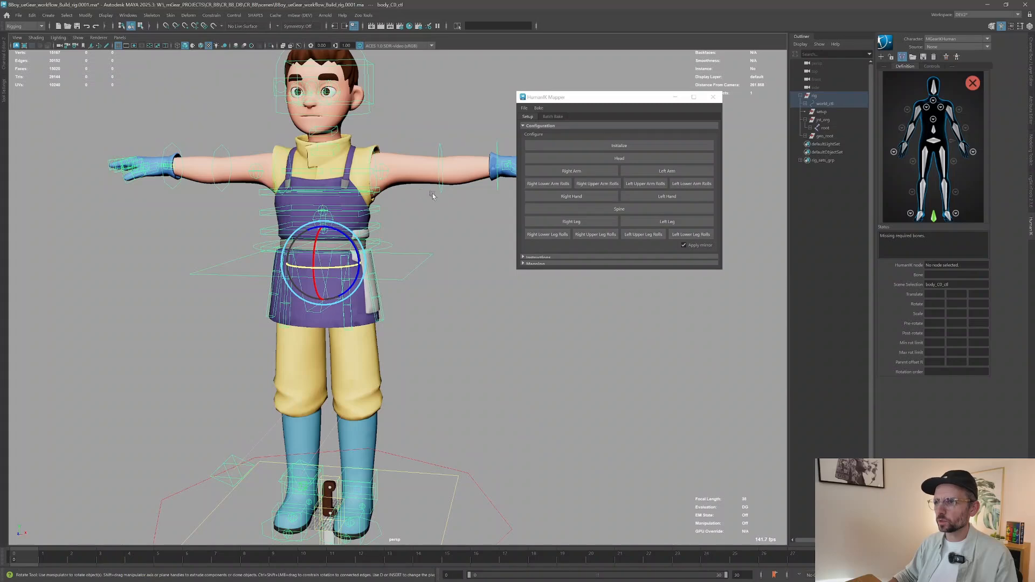
pyautogui.click(445, 192)
pyautogui.click(440, 189)
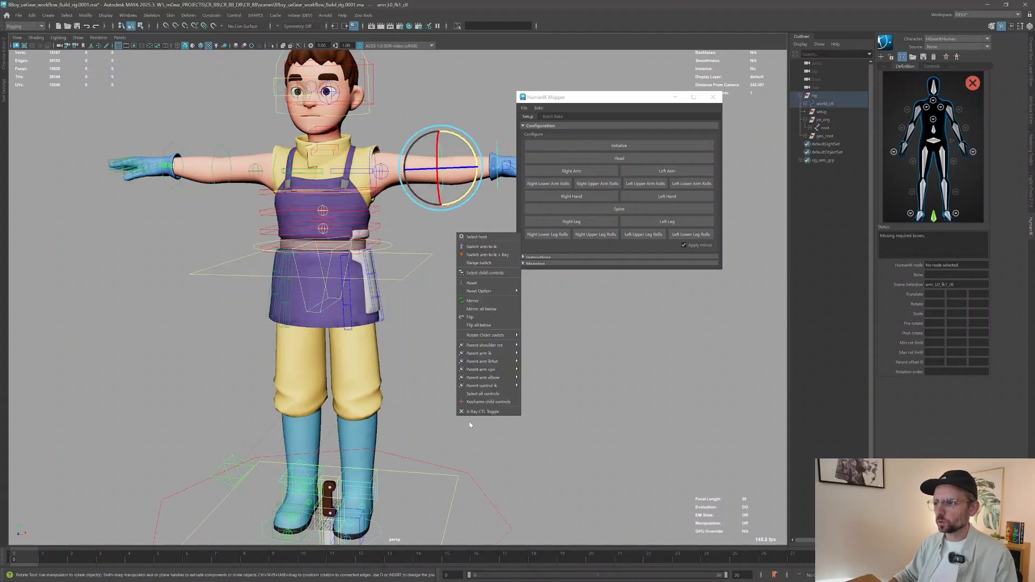
pyautogui.click(398, 372)
pyautogui.click(399, 371)
# Step: Map the HumanIK head chain to neck_C0_head_ctl, neck_C0_fk0_ctl and neck_C0_fk1_ctl, in that order
pyautogui.keyDown('alt'); pyautogui.moveTo(377, 237); pyautogui.dragTo(329, 228); pyautogui.keyUp('alt')
pyautogui.keyDown('alt'); pyautogui.moveTo(329, 227); pyautogui.dragTo(360, 216, button='right'); pyautogui.keyUp('alt')
pyautogui.keyDown('alt'); pyautogui.moveTo(360, 110); pyautogui.dragTo(371, 164, button='middle'); pyautogui.keyUp('alt')
pyautogui.keyDown('alt'); pyautogui.moveTo(380, 216); pyautogui.dragTo(390, 221); pyautogui.keyUp('alt')
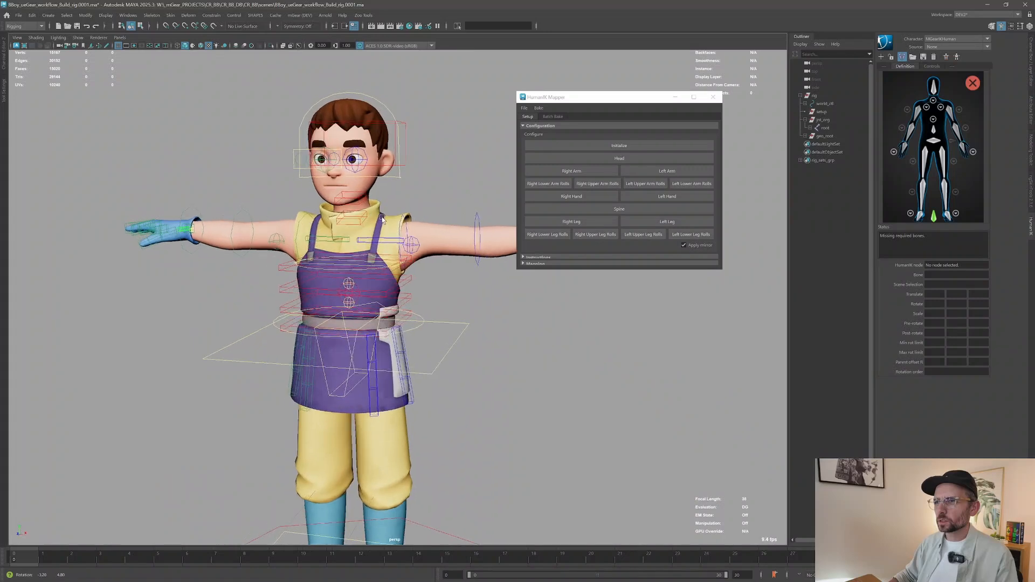
pyautogui.keyDown('alt'); pyautogui.moveTo(373, 219); pyautogui.dragTo(372, 209, button='middle'); pyautogui.keyUp('alt')
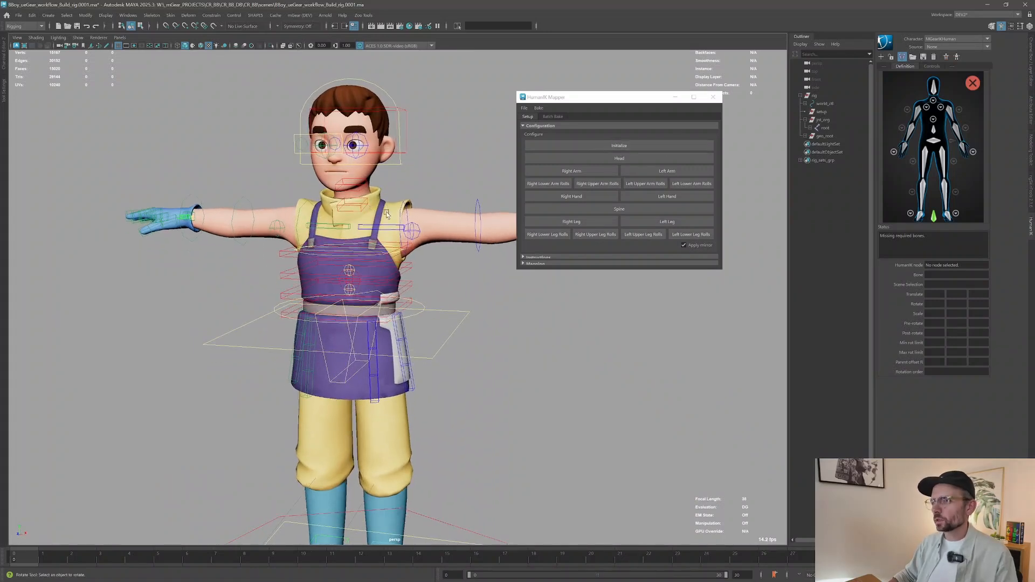
pyautogui.click(636, 157)
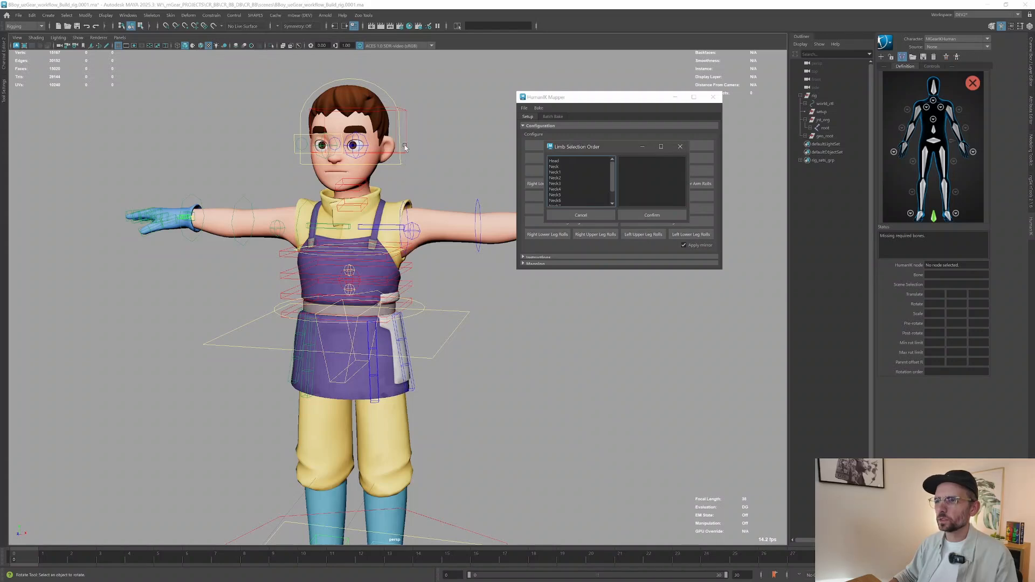
pyautogui.click(388, 183)
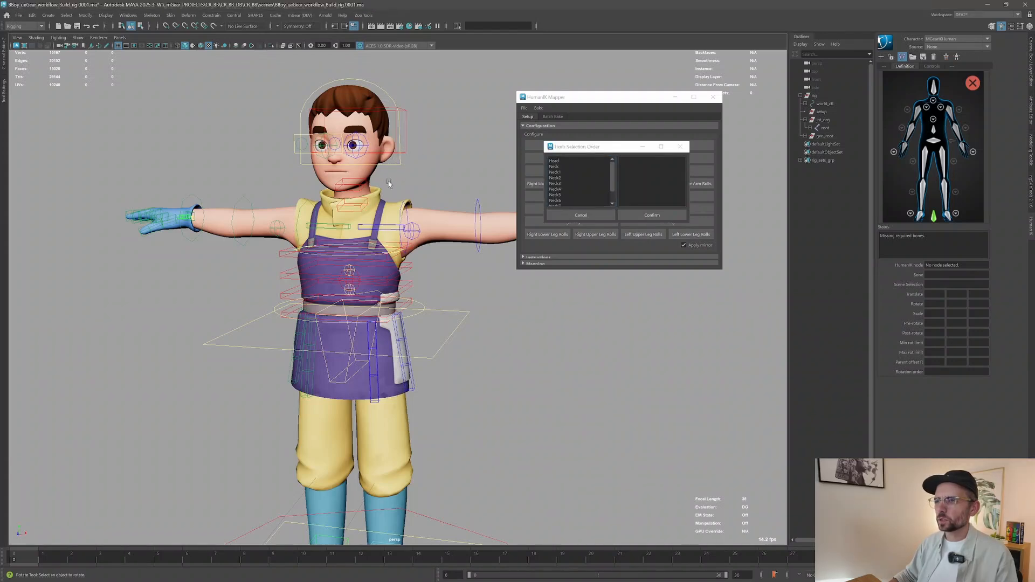
pyautogui.click(402, 145)
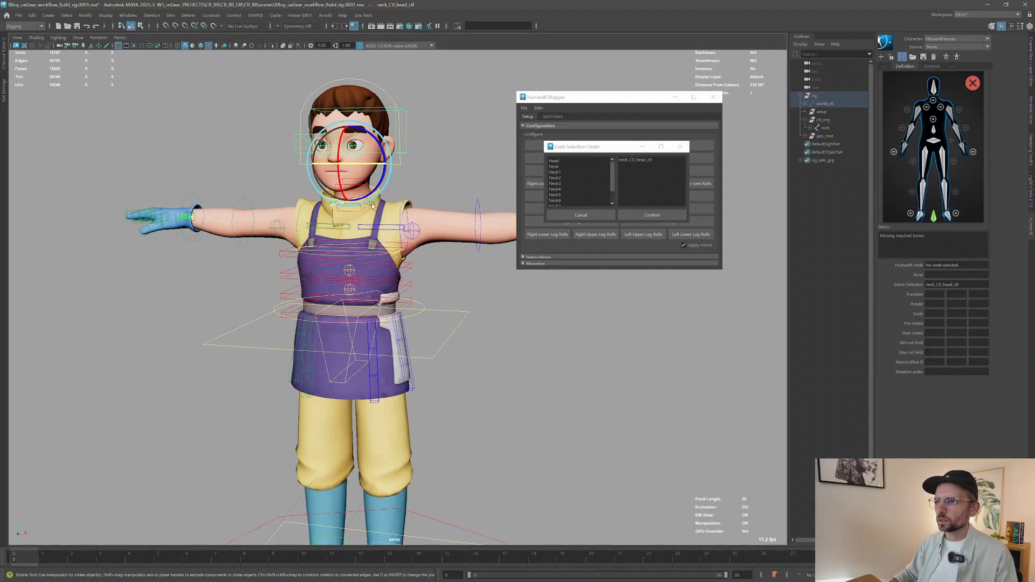
pyautogui.press('q')
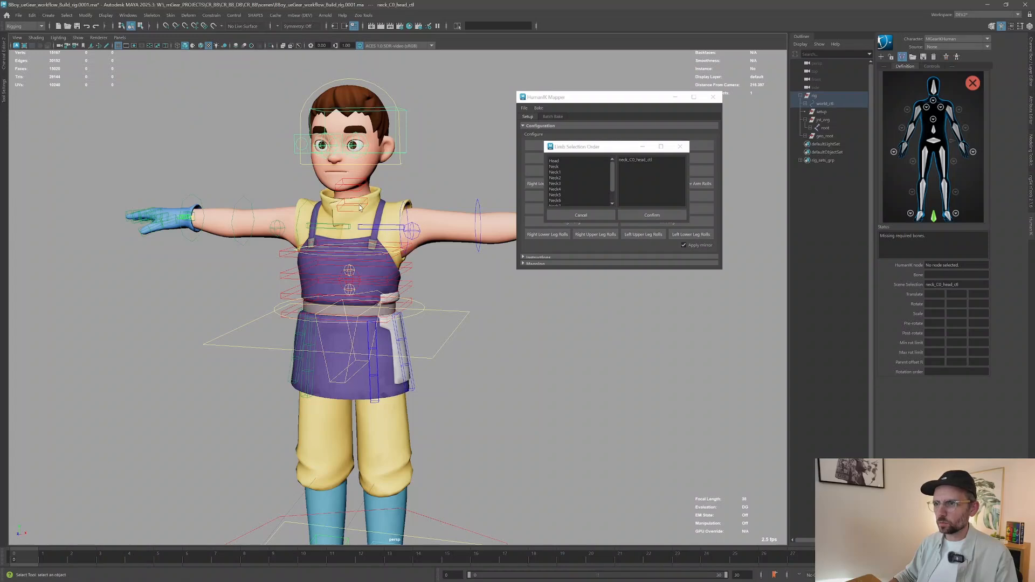
pyautogui.keyDown('shift'); pyautogui.click(359, 207); pyautogui.keyUp('shift')
pyautogui.keyDown('shift'); pyautogui.click(359, 191); pyautogui.keyUp('shift')
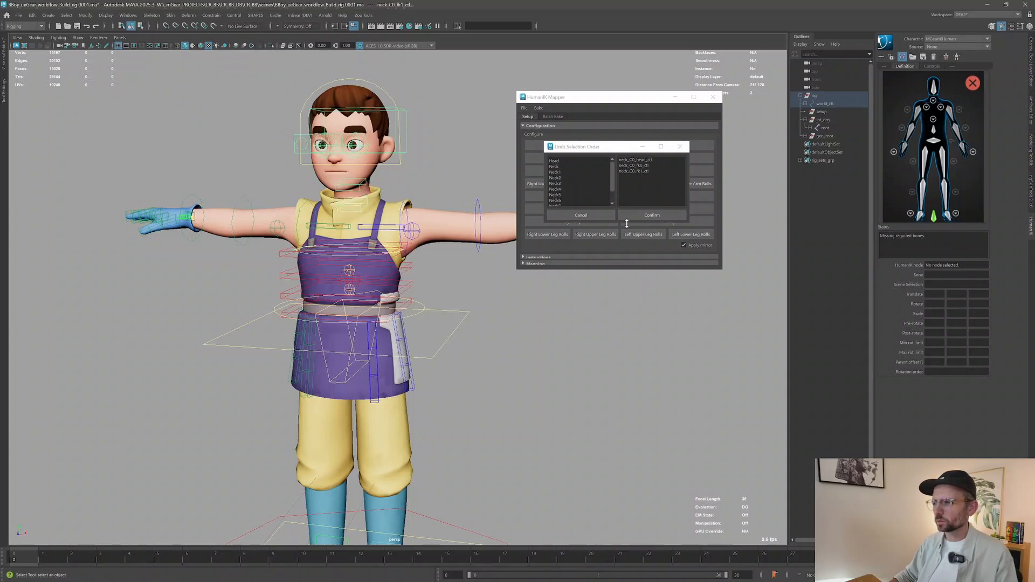
pyautogui.click(643, 216)
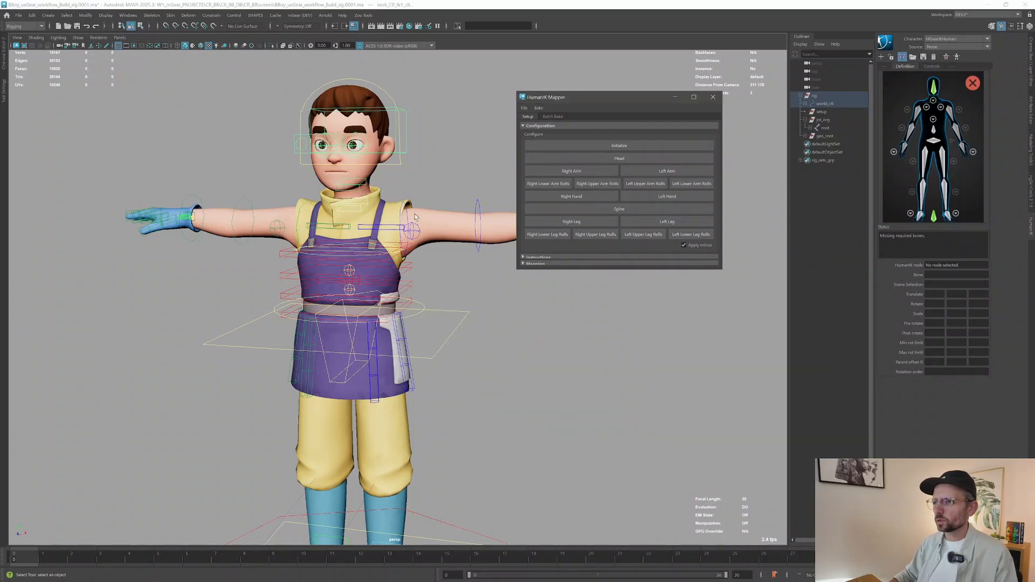
# Step: Map the left arm to clavicle_L0_ctl, arm_L0_fk0_ctl, arm_L0_fk1_ctl and arm_L0_fk2_ctl with mirroring, unlocking the locked attributes
pyautogui.keyDown('alt'); pyautogui.moveTo(439, 254); pyautogui.dragTo(390, 231, button='middle'); pyautogui.keyUp('alt')
pyautogui.click(659, 172)
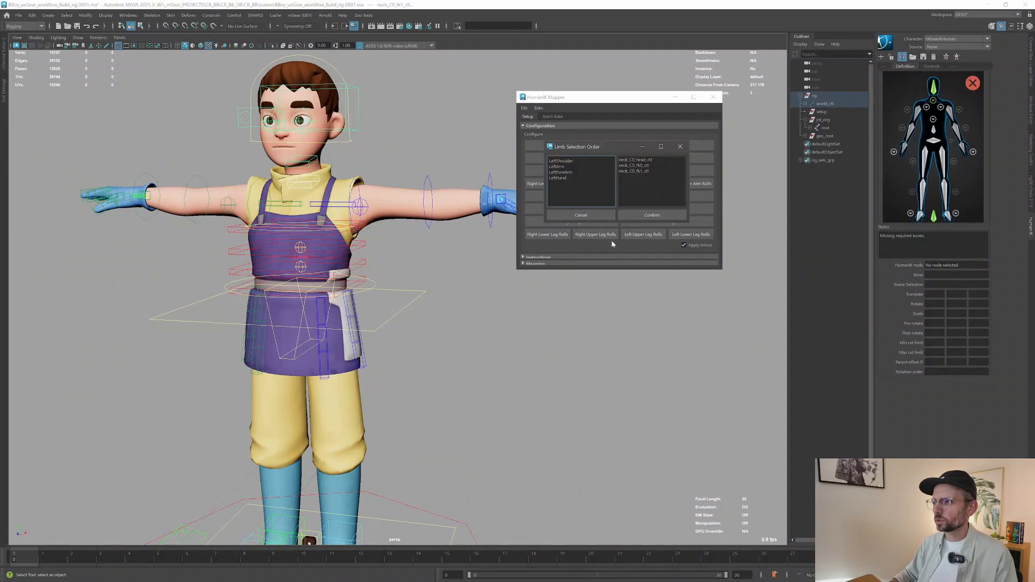
pyautogui.click(341, 210)
pyautogui.keyDown('shift'); pyautogui.click(356, 189); pyautogui.keyUp('shift')
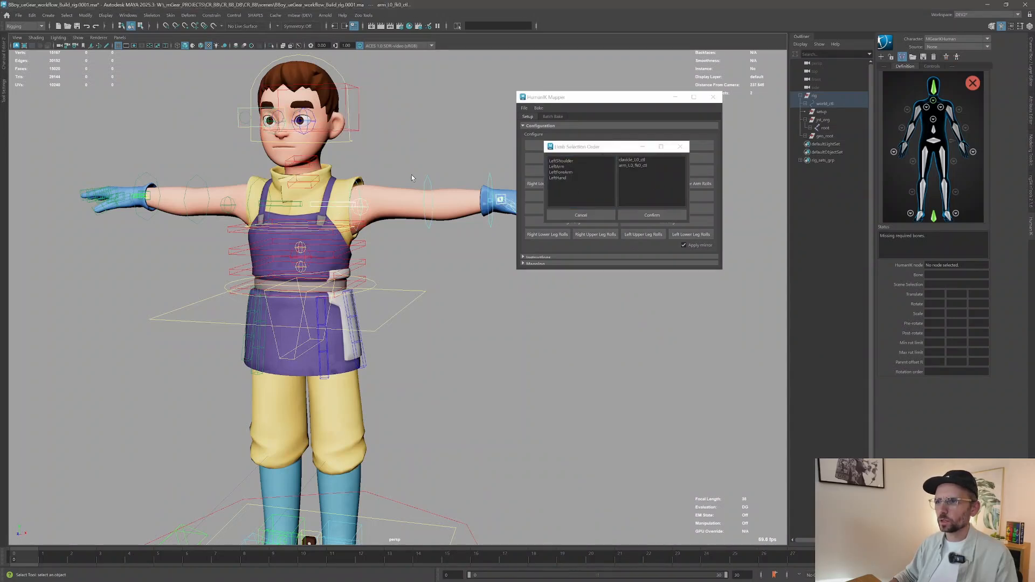
pyautogui.keyDown('shift'); pyautogui.click(427, 179); pyautogui.keyUp('shift')
pyautogui.keyDown('shift'); pyautogui.click(487, 181); pyautogui.keyUp('shift')
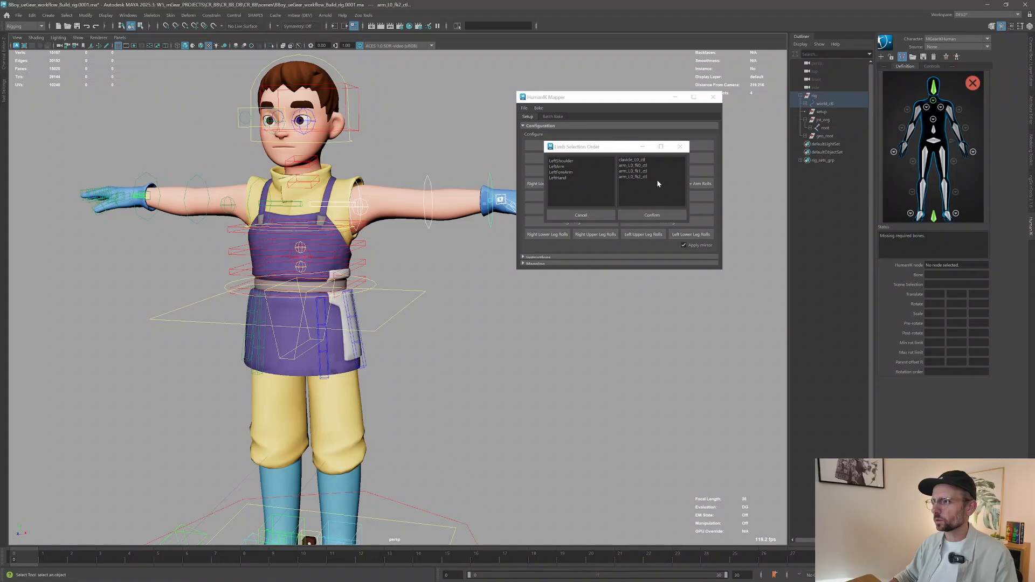
pyautogui.click(651, 215)
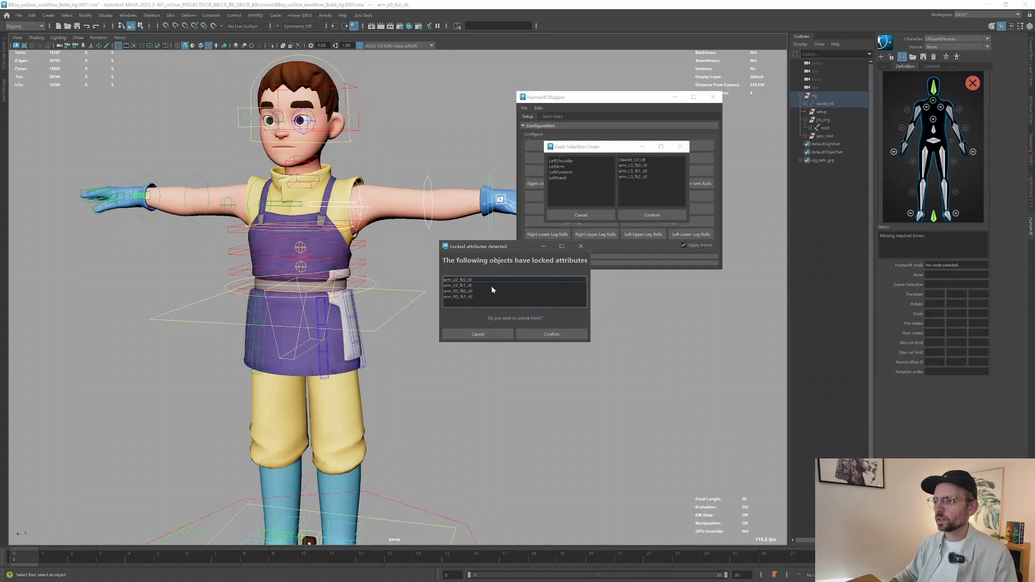
pyautogui.click(562, 338)
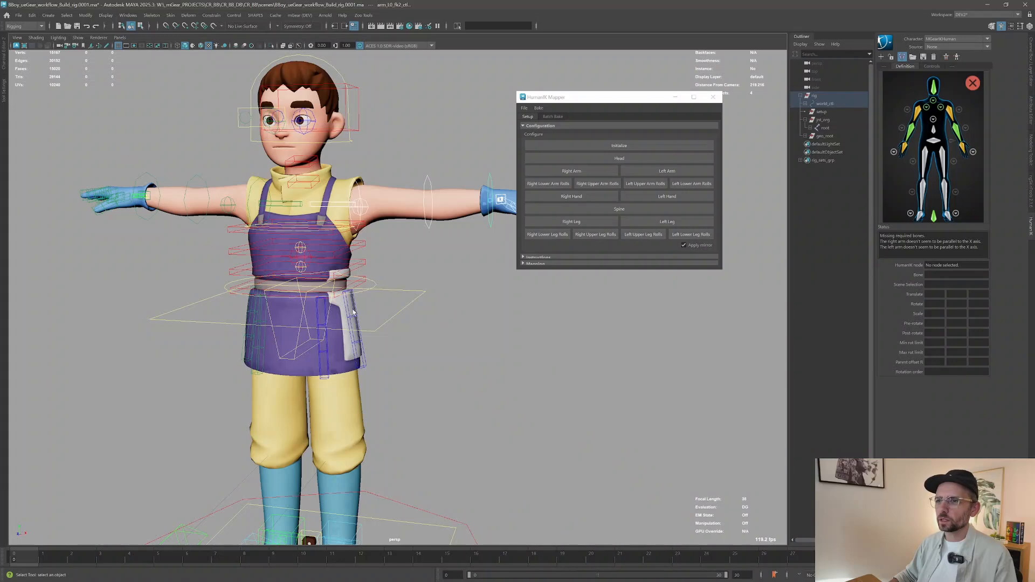
# Step: Start the HumanIK spine mapping with body_C0_ctl assigned as the hips
pyautogui.keyDown('alt'); pyautogui.moveTo(375, 325); pyautogui.dragTo(399, 294, button='middle'); pyautogui.keyUp('alt')
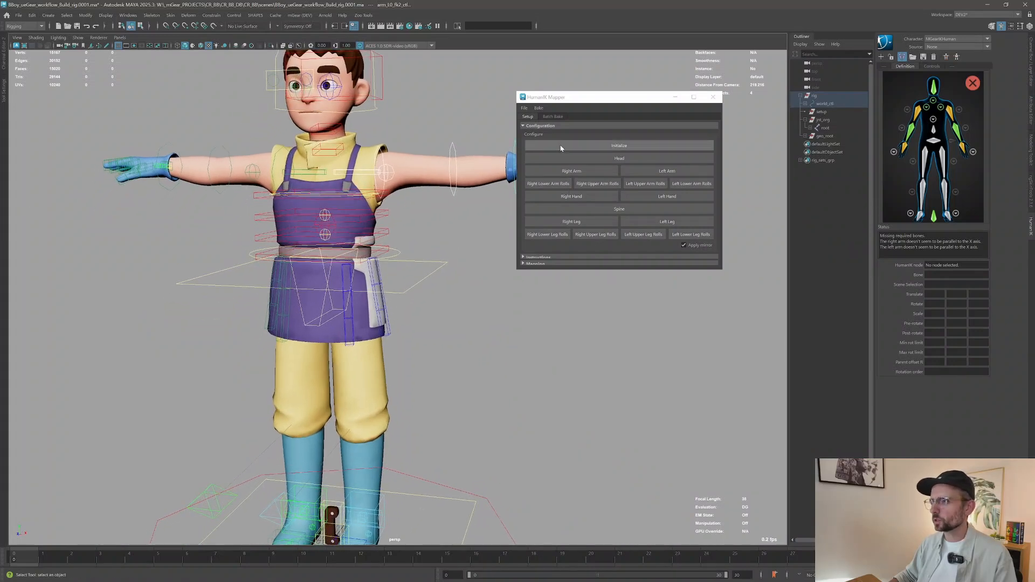
pyautogui.click(616, 210)
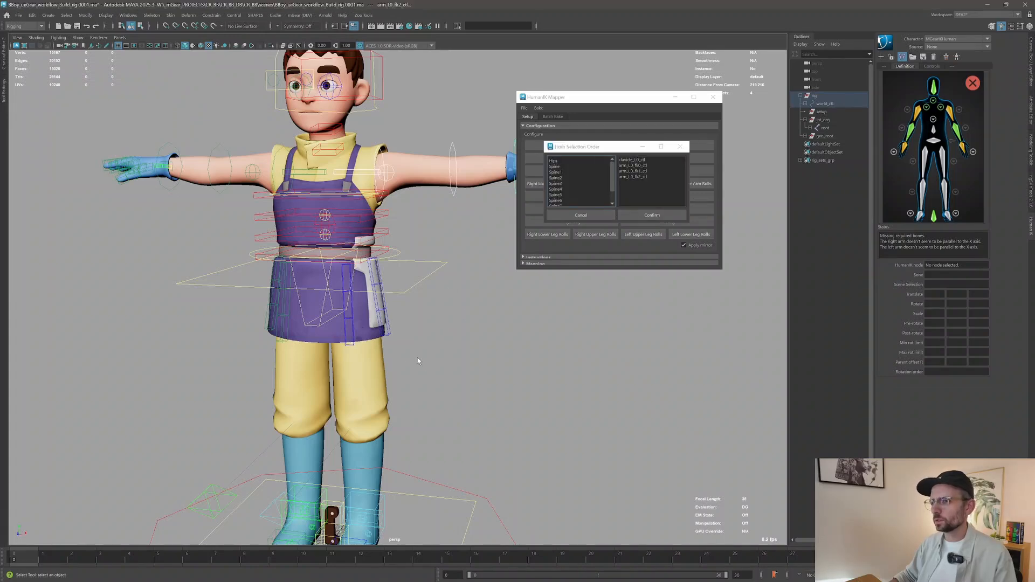
pyautogui.keyDown('alt'); pyautogui.moveTo(417, 358); pyautogui.dragTo(401, 333, button='middle'); pyautogui.keyUp('alt')
pyautogui.click(400, 267)
pyautogui.scroll(1, 400, 267)
pyautogui.scroll(3, 400, 269)
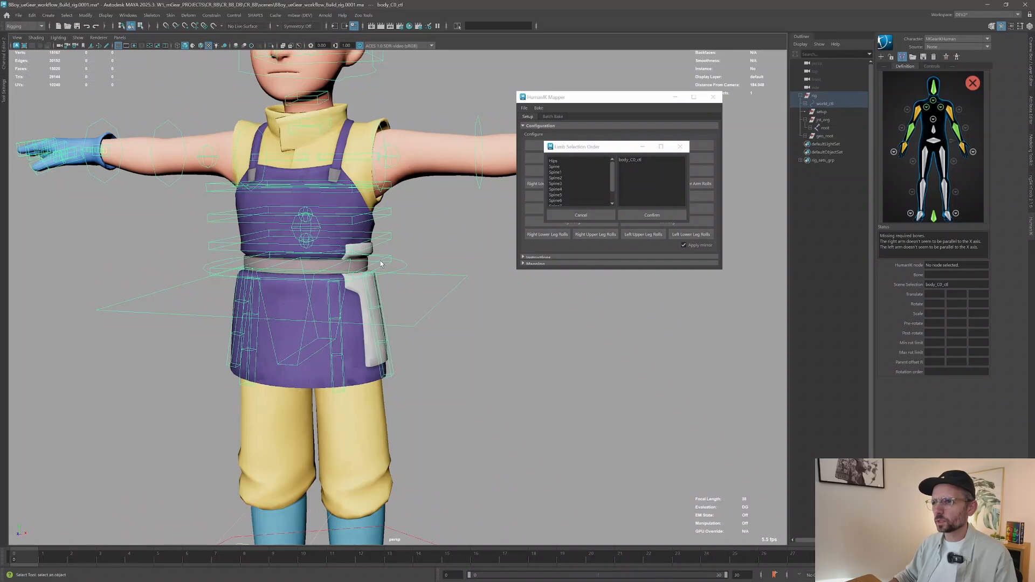
# Step: Map body_C0_ctl and the four spine FK controls to the hips and spine bones, unlocking their locked attributes
pyautogui.click(379, 263)
pyautogui.keyDown('shift'); pyautogui.click(393, 242); pyautogui.keyUp('shift')
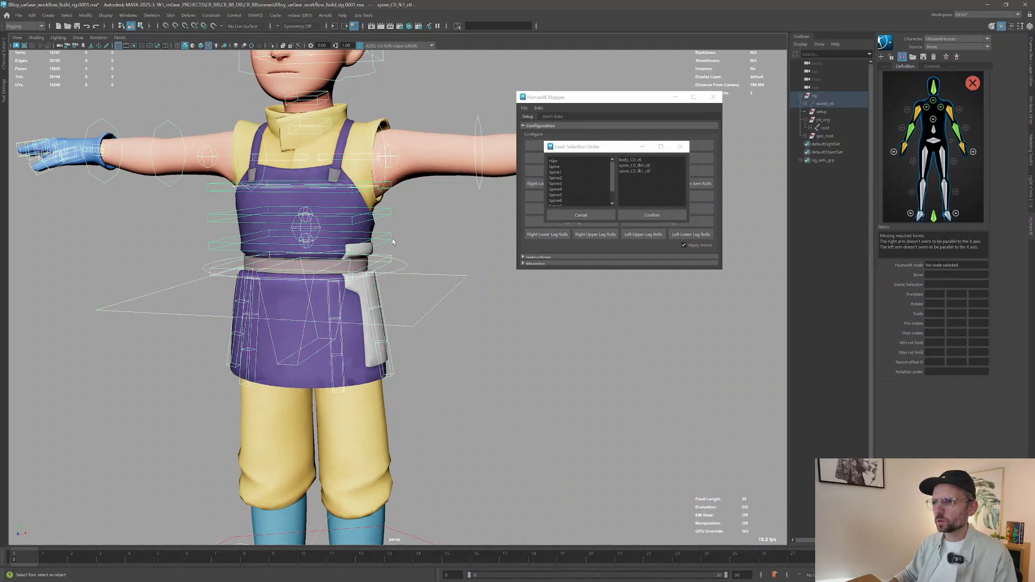
pyautogui.keyDown('shift'); pyautogui.click(389, 219); pyautogui.keyUp('shift')
pyautogui.keyDown('shift'); pyautogui.click(392, 190); pyautogui.keyUp('shift')
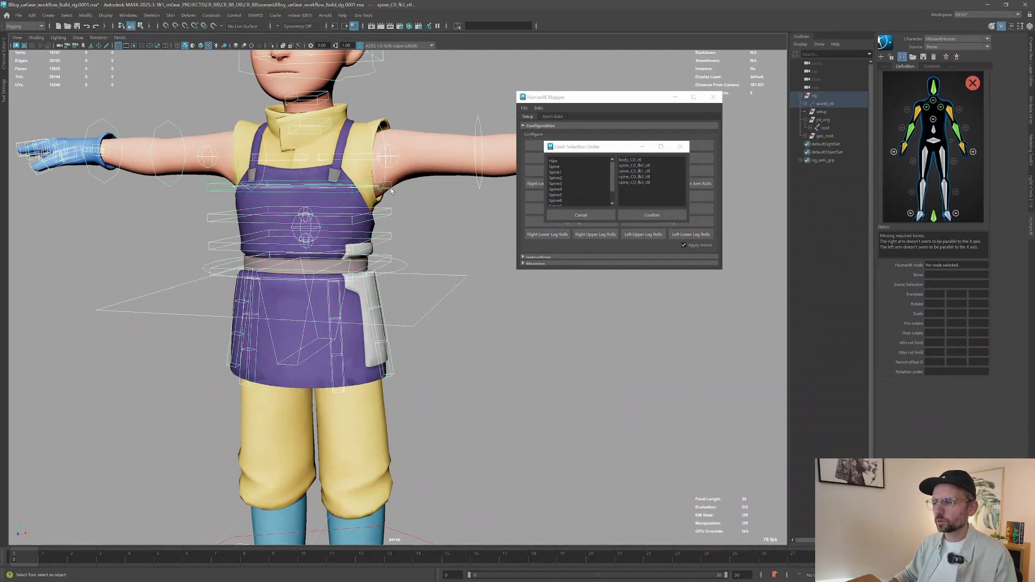
pyautogui.click(655, 215)
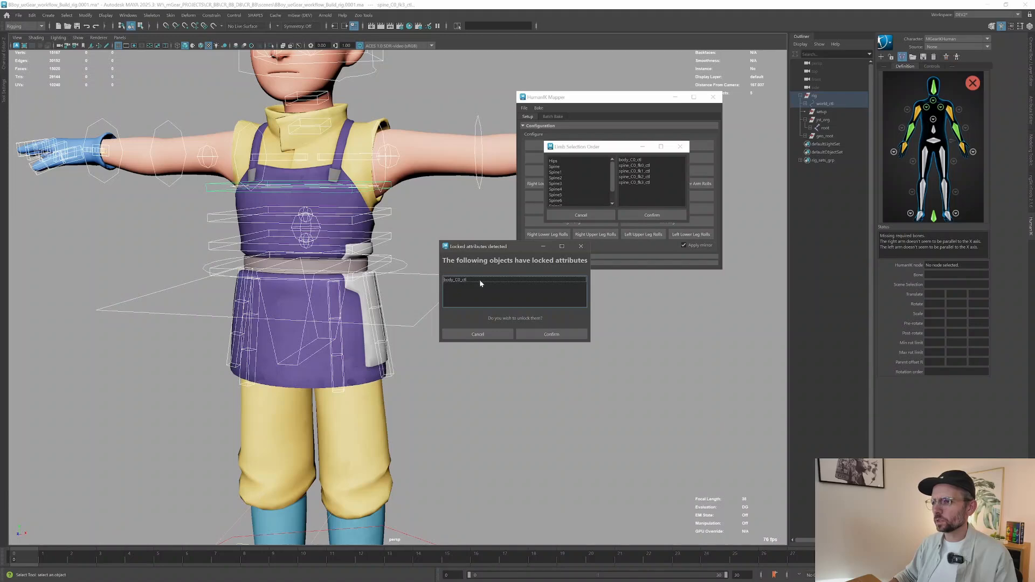
pyautogui.click(544, 334)
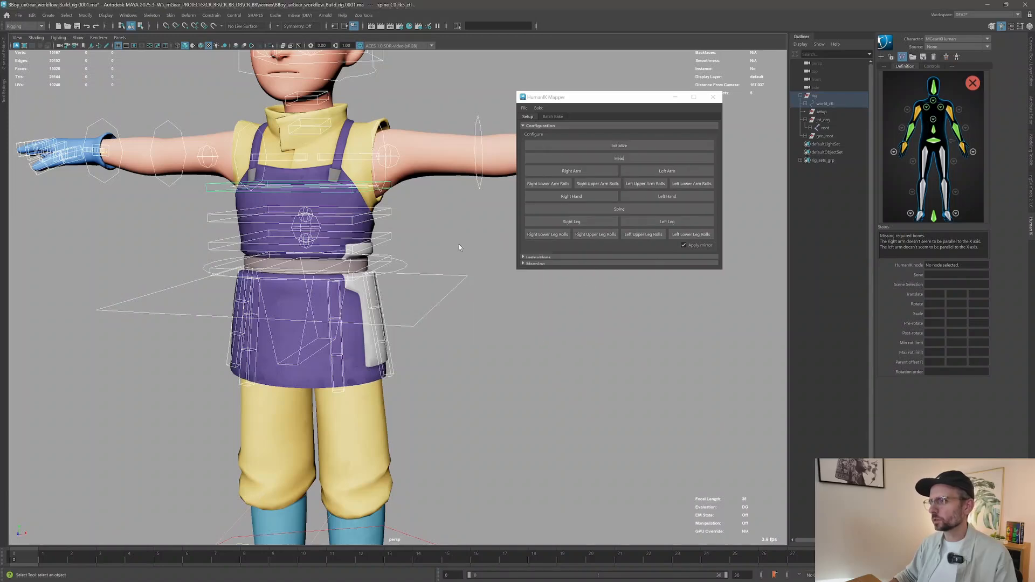
# Step: Switch the left and right legs from IK to FK using their IK foot controls
pyautogui.keyDown('alt'); pyautogui.moveTo(412, 413); pyautogui.dragTo(407, 250, button='middle'); pyautogui.keyUp('alt')
pyautogui.click(378, 388)
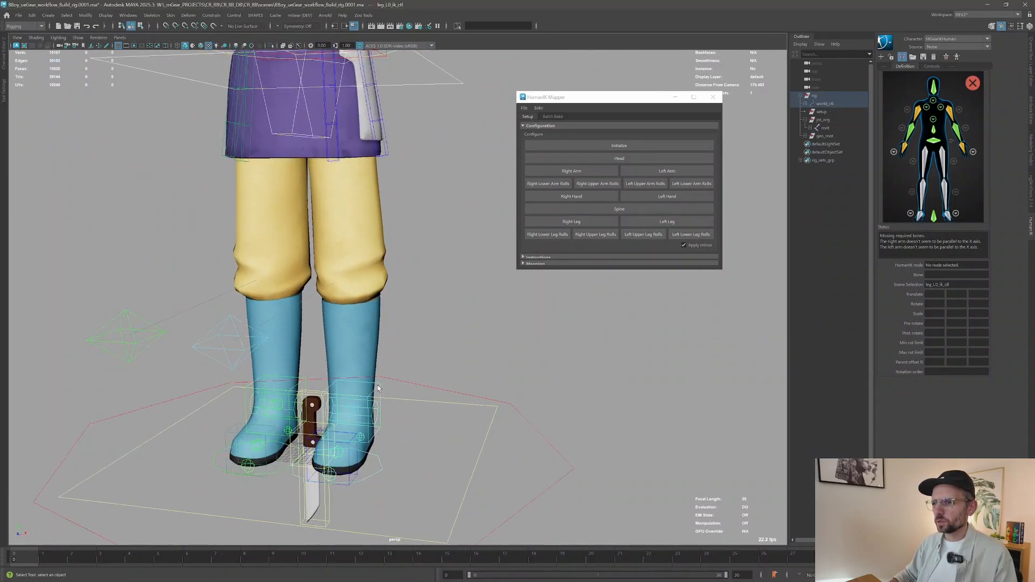
pyautogui.moveTo(393, 389); pyautogui.dragTo(311, 380, button='right')
pyautogui.click(302, 381)
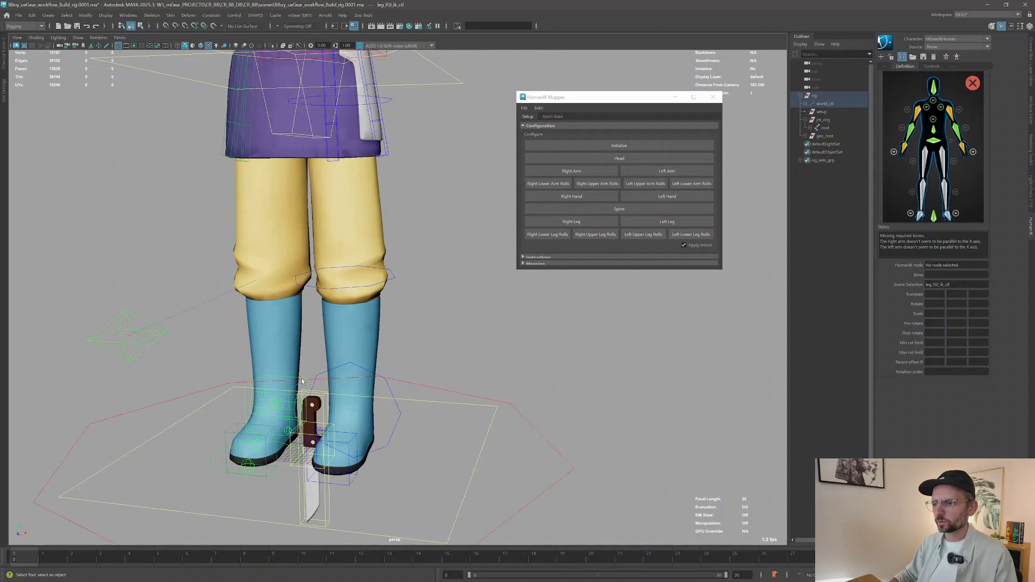
pyautogui.moveTo(318, 363); pyautogui.dragTo(345, 380, button='right')
# Step: Map the three left leg FK controls and the left foot FK control to the left leg bones with mirroring, unlocking their attributes
pyautogui.scroll(-3, 422, 257)
pyautogui.keyDown('alt'); pyautogui.moveTo(423, 254); pyautogui.dragTo(432, 284, button='middle'); pyautogui.keyUp('alt')
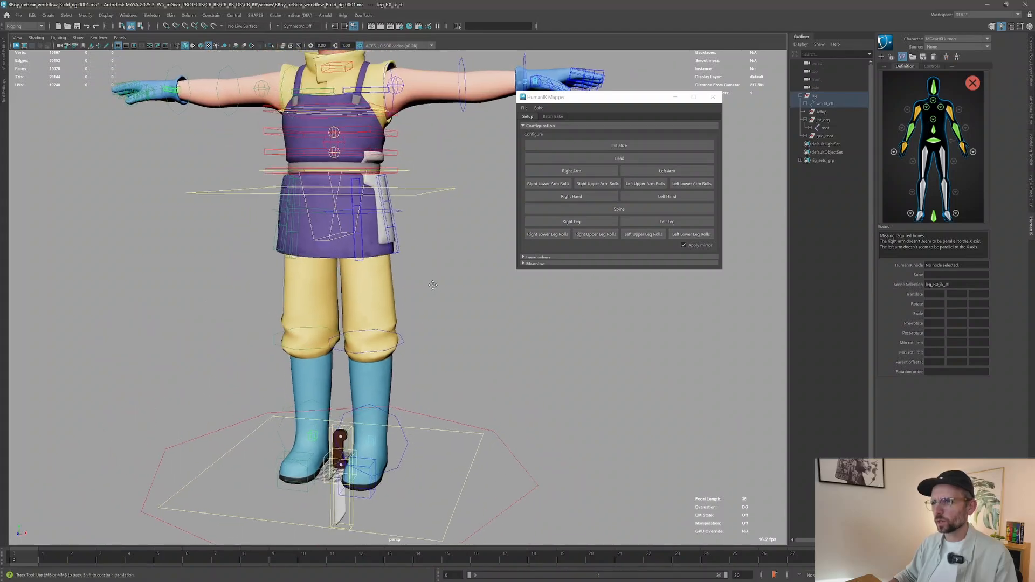
pyautogui.click(400, 211)
pyautogui.keyDown('shift'); pyautogui.click(400, 454); pyautogui.keyUp('shift')
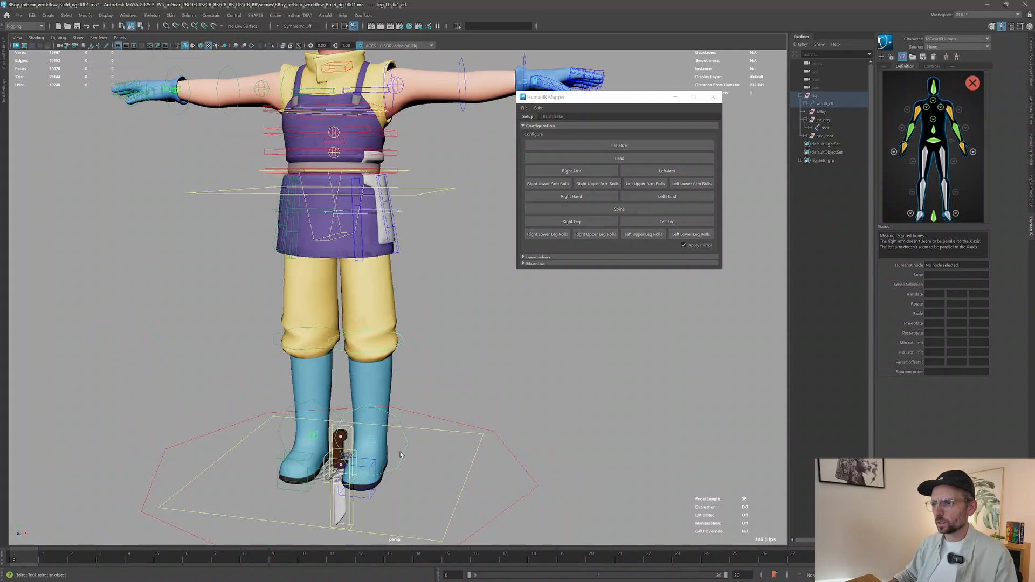
pyautogui.click(667, 222)
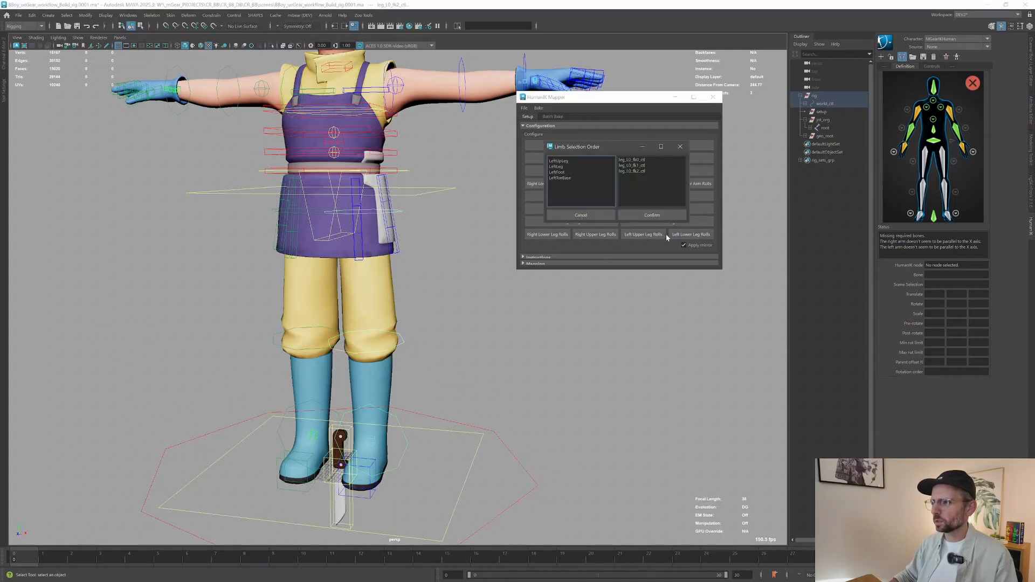
pyautogui.keyDown('alt'); pyautogui.moveTo(467, 414); pyautogui.dragTo(451, 355, button='middle'); pyautogui.keyUp('alt')
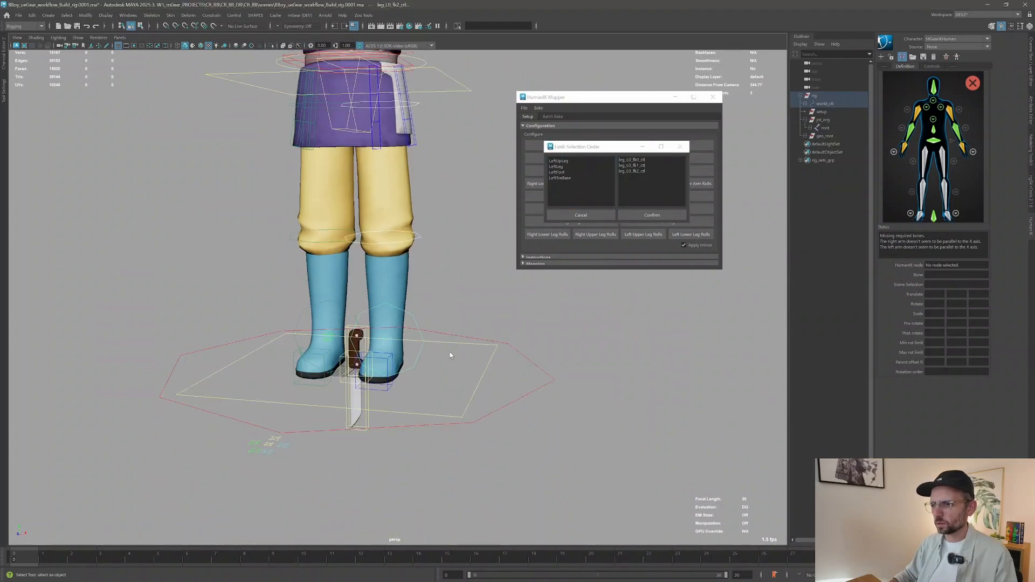
pyautogui.keyDown('shift'); pyautogui.click(385, 387); pyautogui.keyUp('shift')
pyautogui.click(550, 334)
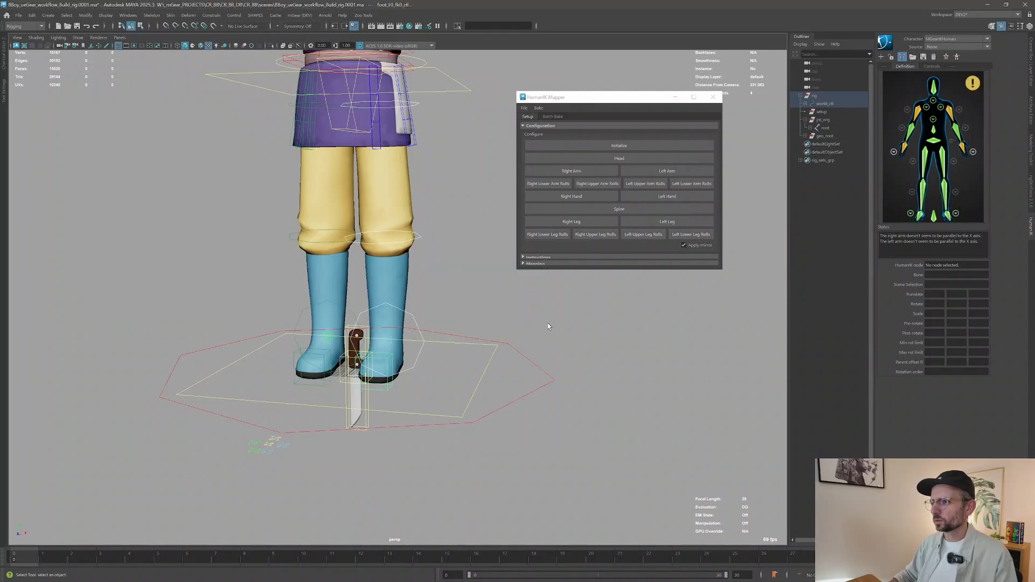
# Step: Expand the HumanIK Mapper's mapping list and refresh it to show each bone with its target control
pyautogui.keyDown('alt'); pyautogui.moveTo(415, 220); pyautogui.dragTo(423, 334, button='middle'); pyautogui.keyUp('alt')
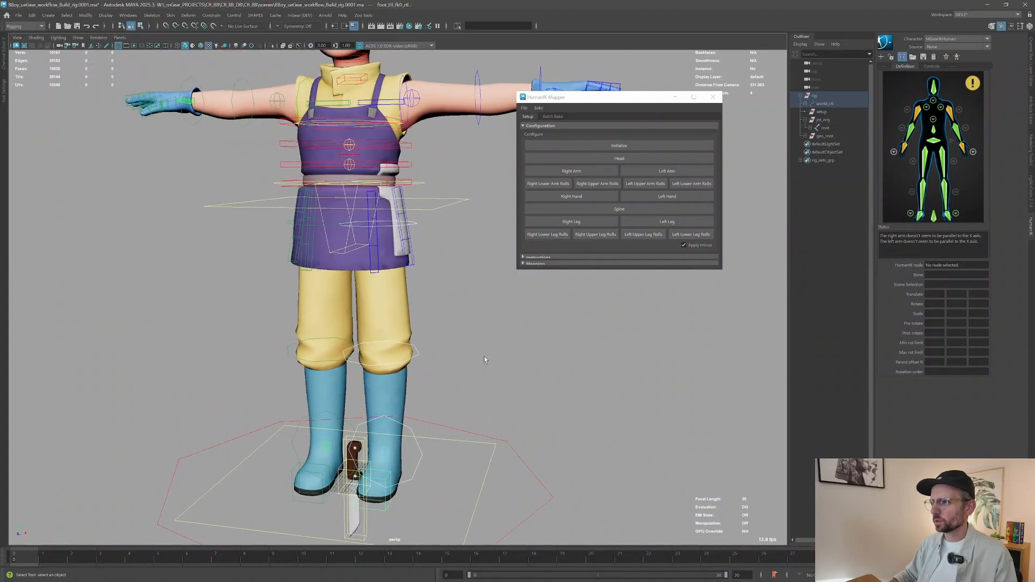
pyautogui.click(572, 264)
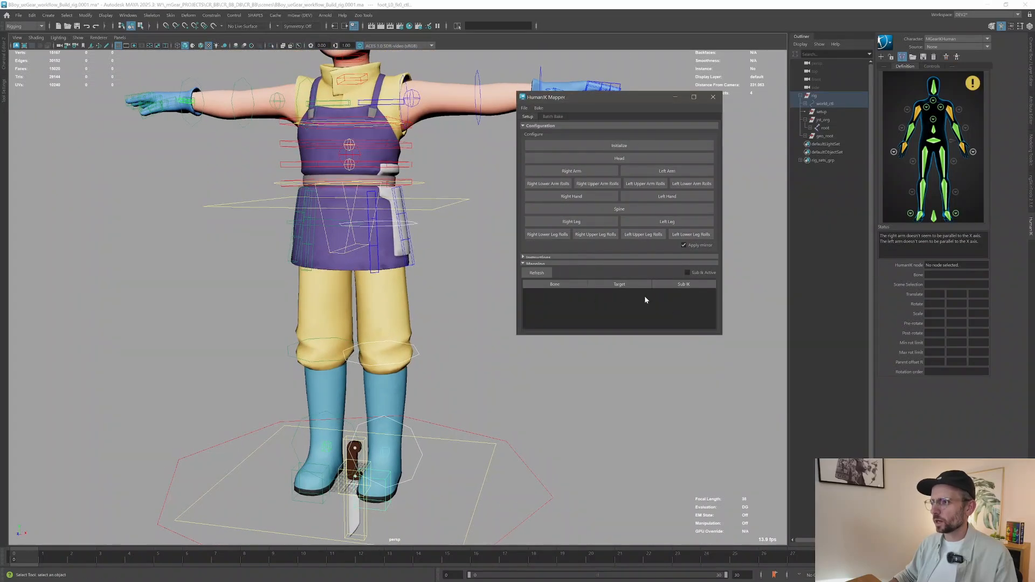
pyautogui.click(543, 274)
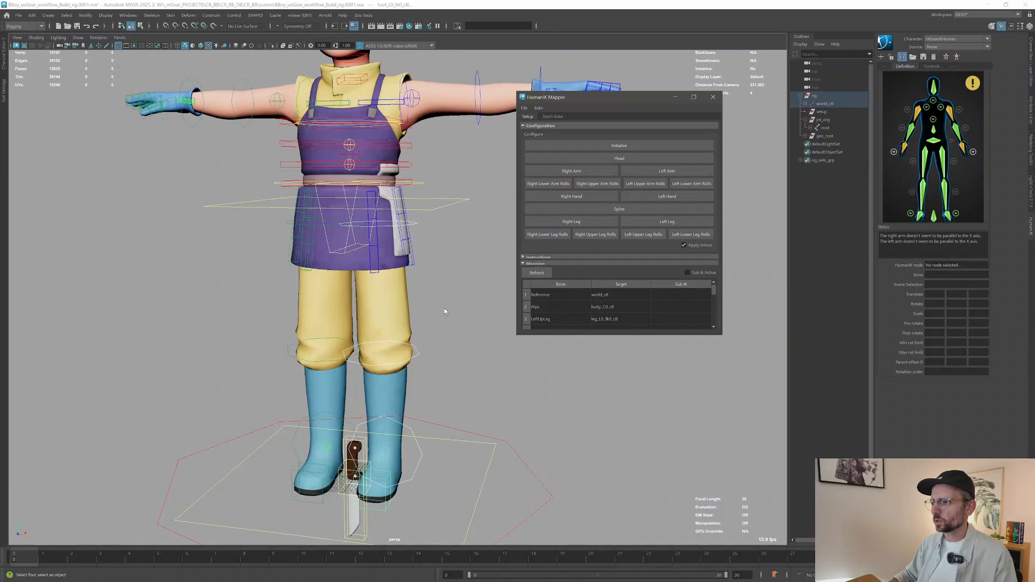
pyautogui.scroll(-3, 431, 313)
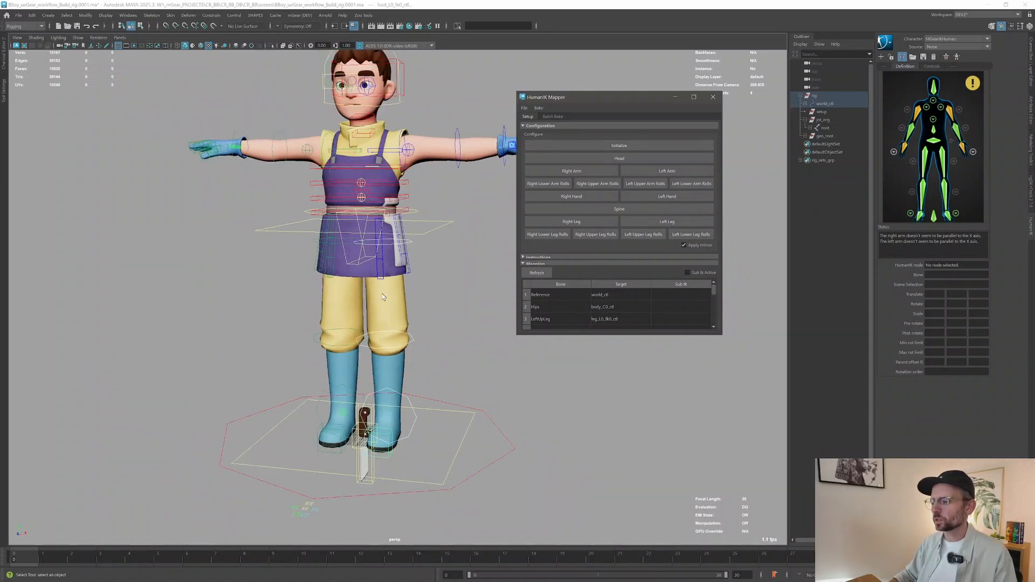
pyautogui.keyDown('alt'); pyautogui.moveTo(416, 281); pyautogui.dragTo(402, 303, button='middle'); pyautogui.keyUp('alt')
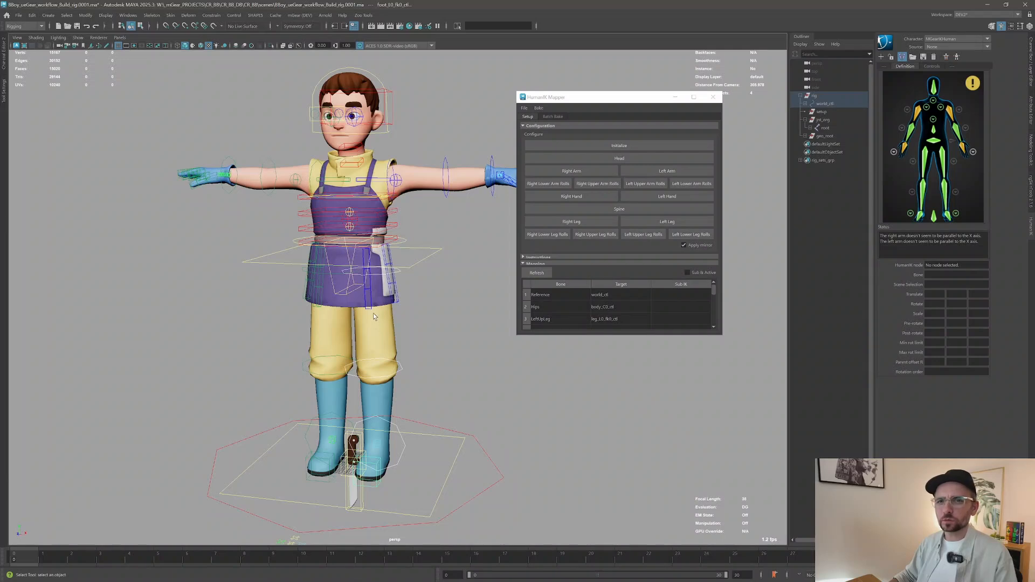
pyautogui.keyDown('alt'); pyautogui.moveTo(397, 380); pyautogui.dragTo(383, 355, button='middle'); pyautogui.keyUp('alt')
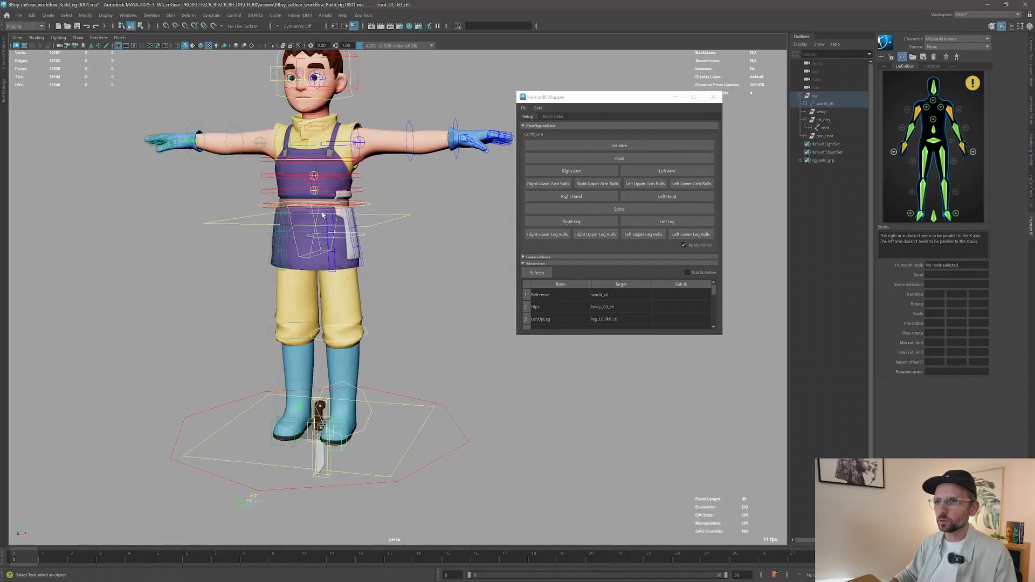
pyautogui.keyDown('alt'); pyautogui.moveTo(327, 258); pyautogui.dragTo(334, 264, button='middle'); pyautogui.keyUp('alt')
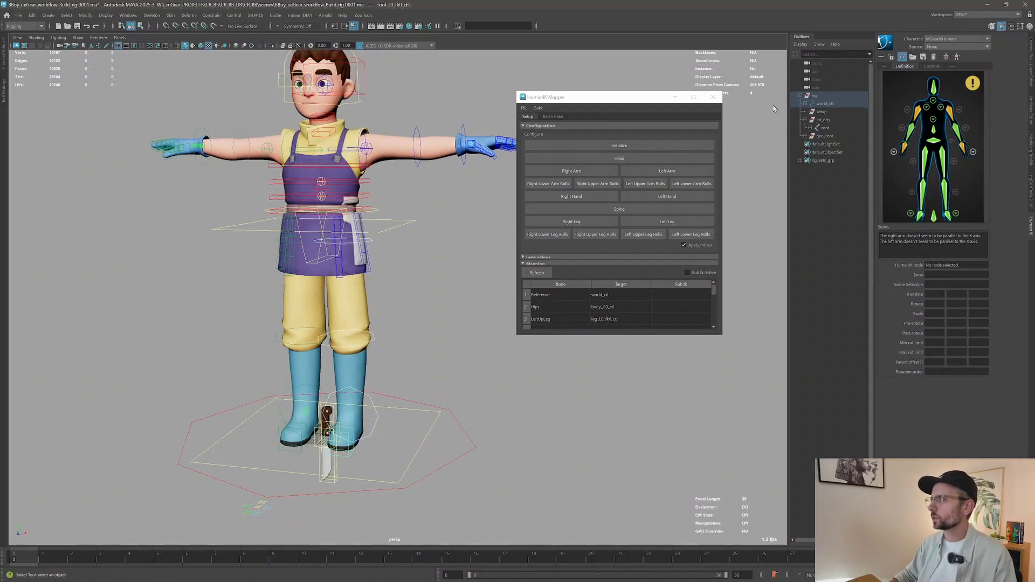
# Step: Move the mapper window aside and lock the HumanIK character definition
pyautogui.moveTo(615, 100); pyautogui.dragTo(610, 109)
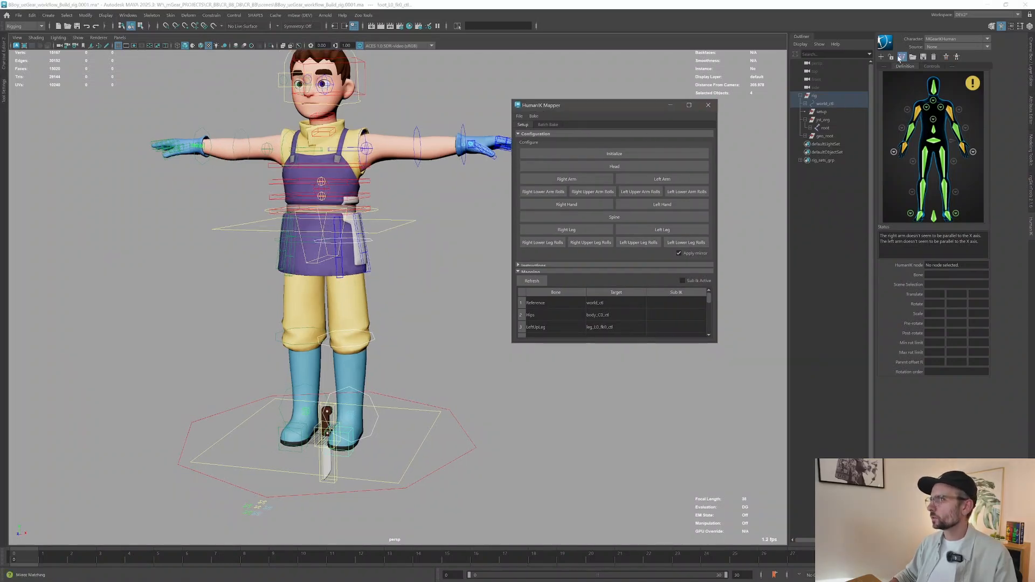
pyautogui.click(891, 57)
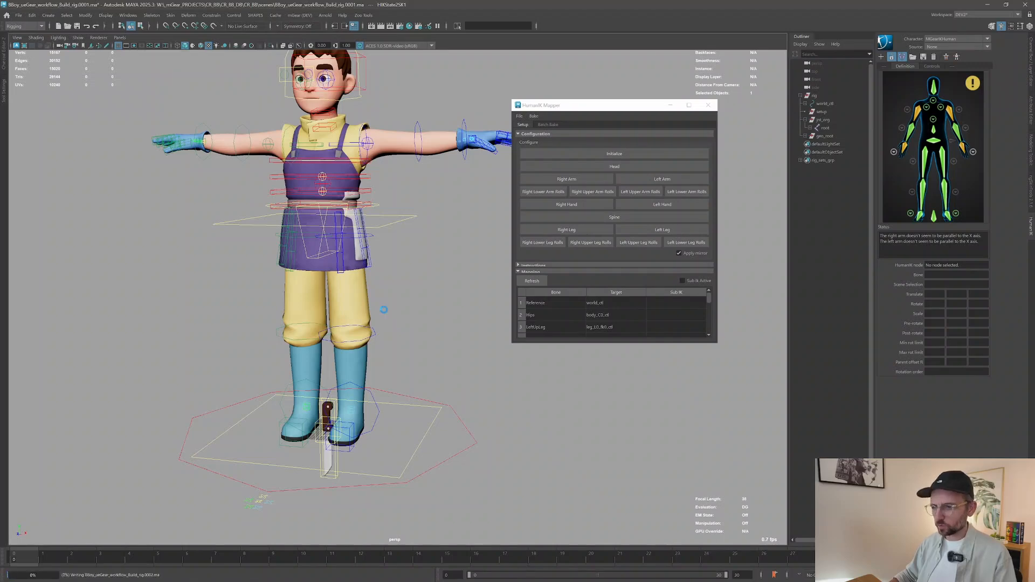
# Step: Save the scene as a new incremental version and bring the Content Browser's motion capture FBX examples into view
pyautogui.hotkey('ctrl', 'alt', 's')
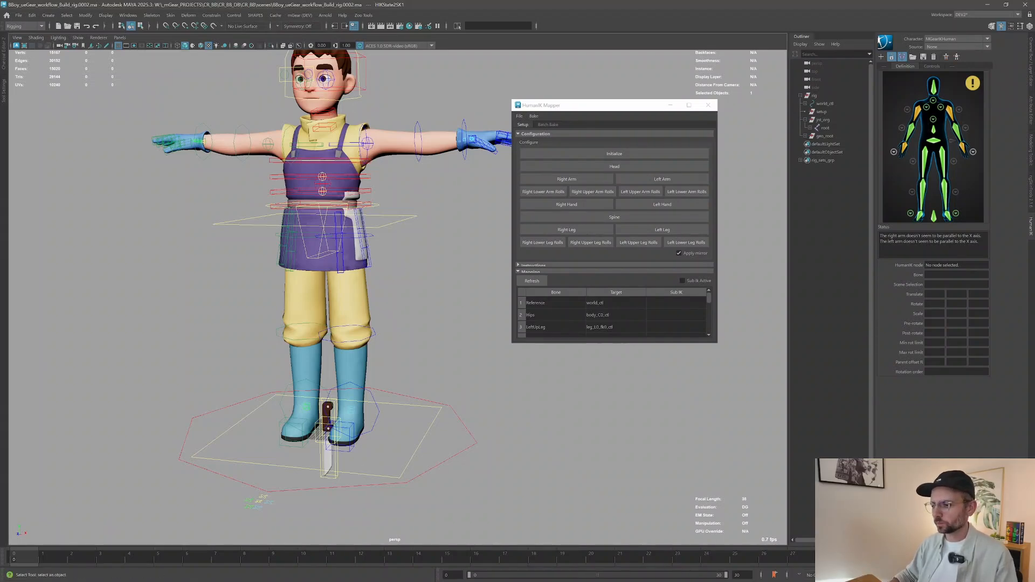
pyautogui.moveTo(585, 580); pyautogui.dragTo(406, 153)
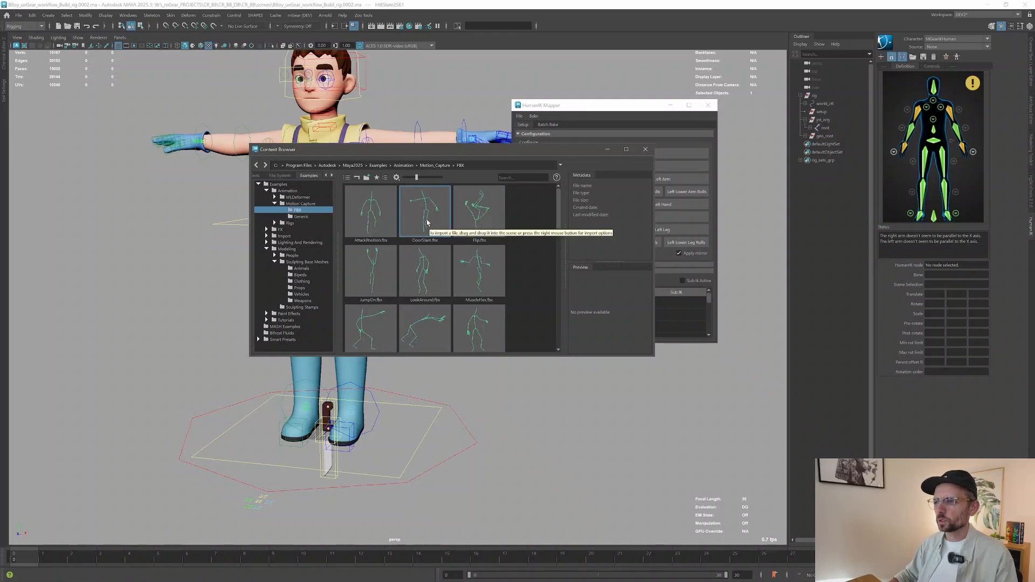
pyautogui.moveTo(427, 217); pyautogui.dragTo(125, 344)
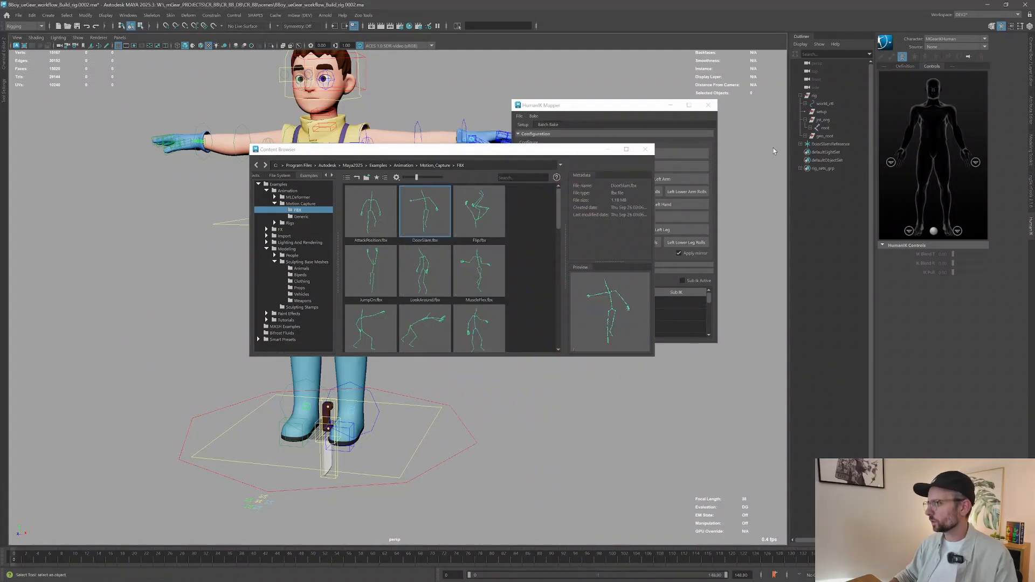
pyautogui.click(835, 144)
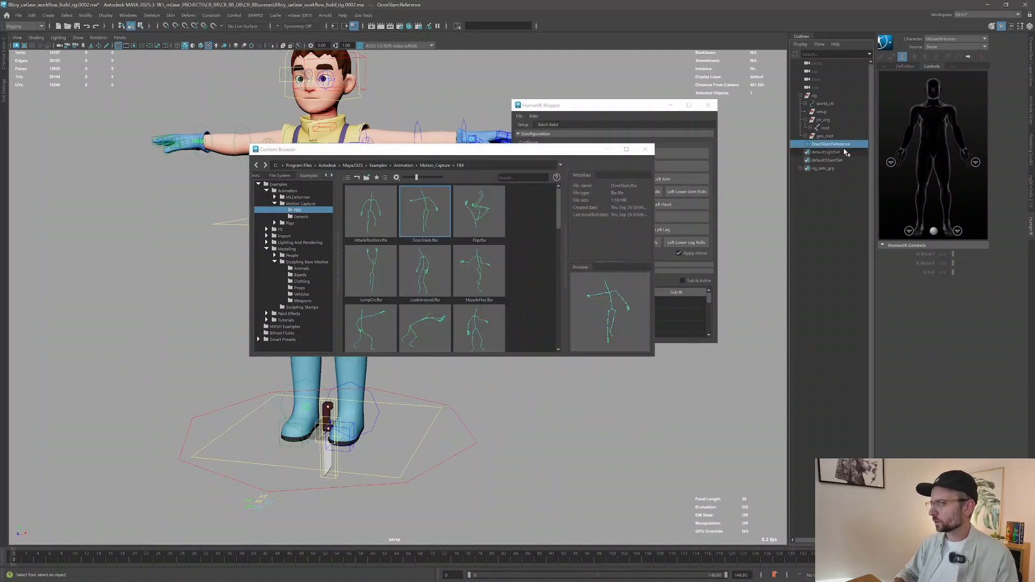
pyautogui.press('Delete')
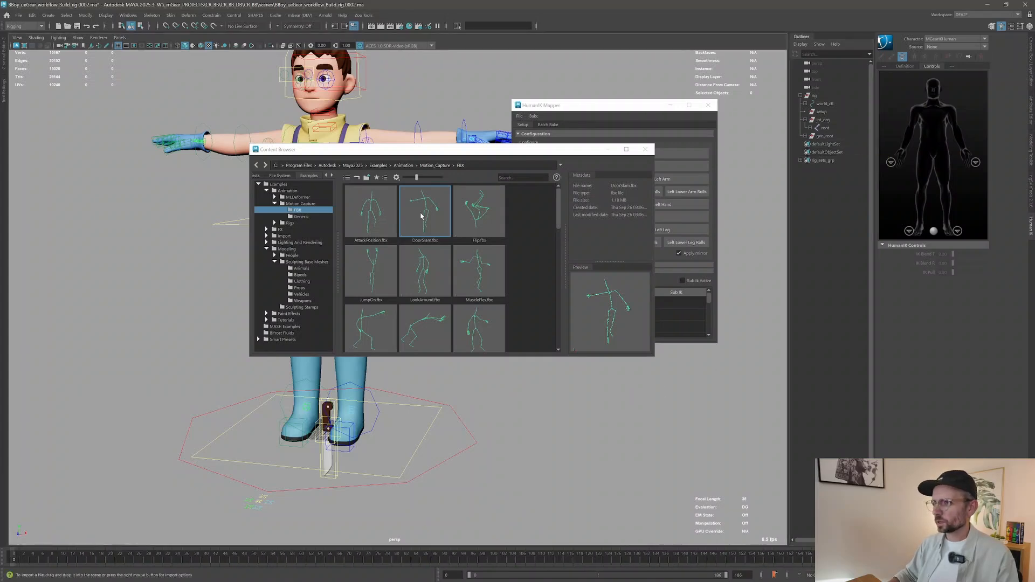
# Step: Import the DoorSlam.fbx motion capture example and set the newer DoorSlam character as the rig's HumanIK source
pyautogui.moveTo(421, 215); pyautogui.dragTo(523, 465)
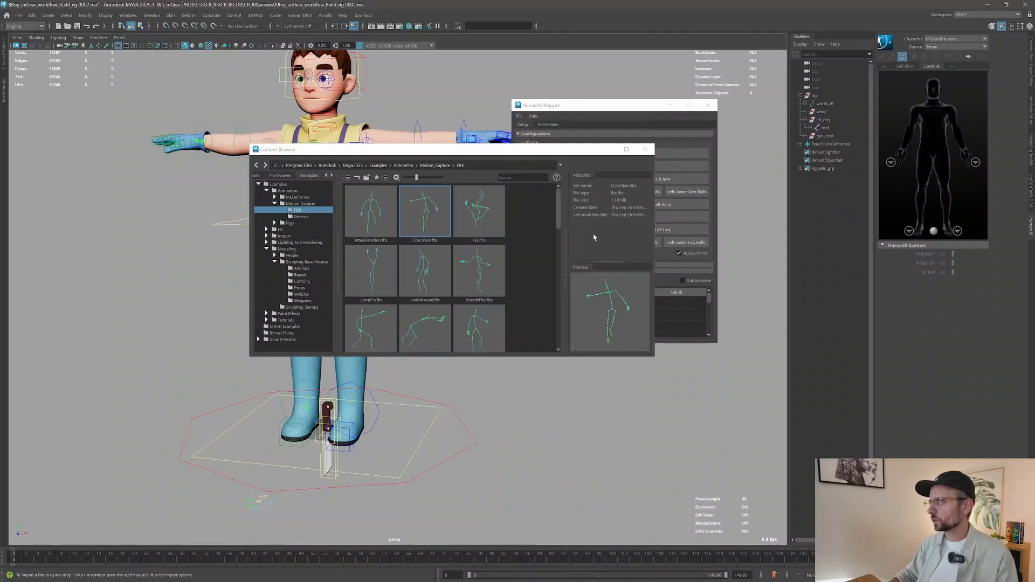
pyautogui.click(943, 48)
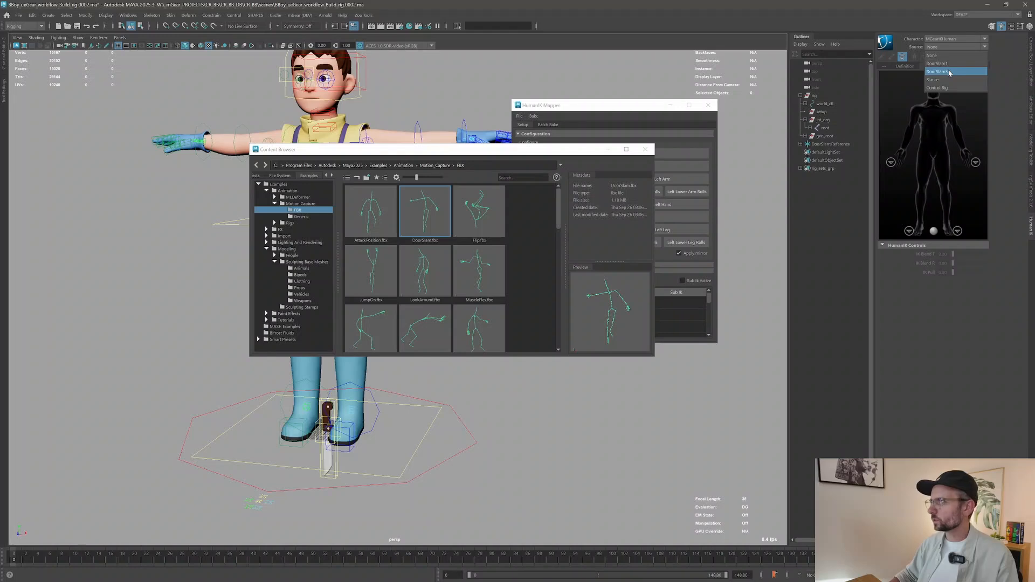
pyautogui.click(949, 71)
pyautogui.click(646, 150)
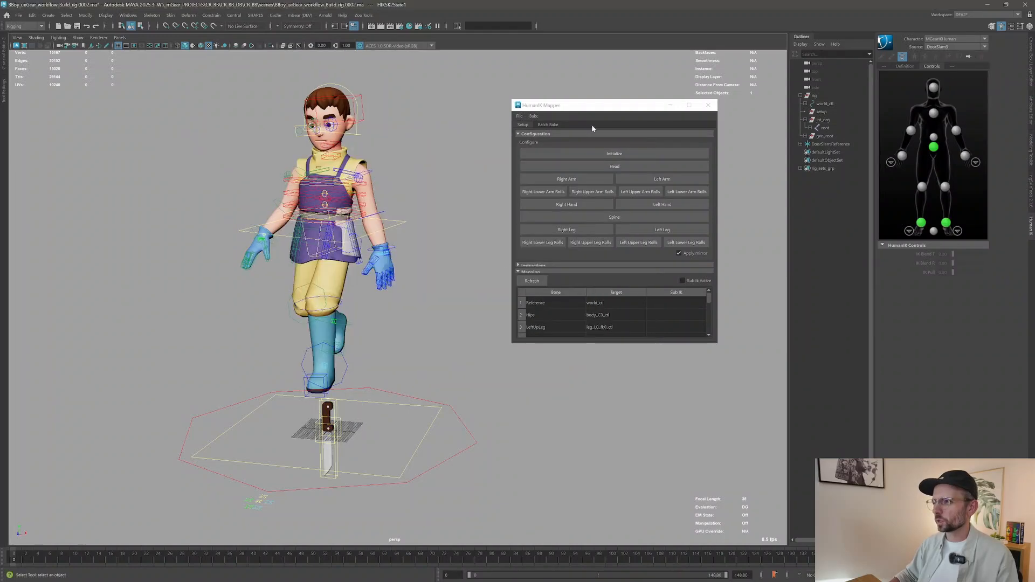
# Step: Close the HumanIK Mapper and scrub the timeline to preview the retargeted motion on the character
pyautogui.click(708, 105)
pyautogui.moveTo(37, 564); pyautogui.dragTo(61, 565)
pyautogui.scroll(-5, 314, 418)
pyautogui.keyDown('alt'); pyautogui.moveTo(408, 238); pyautogui.dragTo(457, 261, button='middle'); pyautogui.keyUp('alt')
pyautogui.keyDown('alt'); pyautogui.moveTo(457, 261); pyautogui.dragTo(489, 274, button='right'); pyautogui.keyUp('alt')
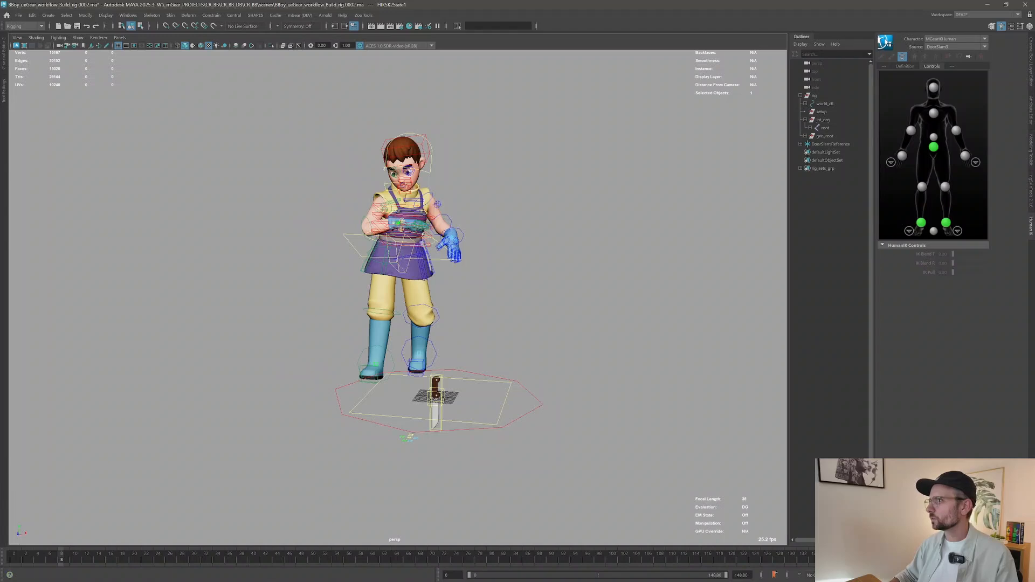
# Step: Bake the retargeted animation to the skeleton and scrub through the frames to check the baked motion
pyautogui.click(885, 42)
pyautogui.moveTo(920, 87)
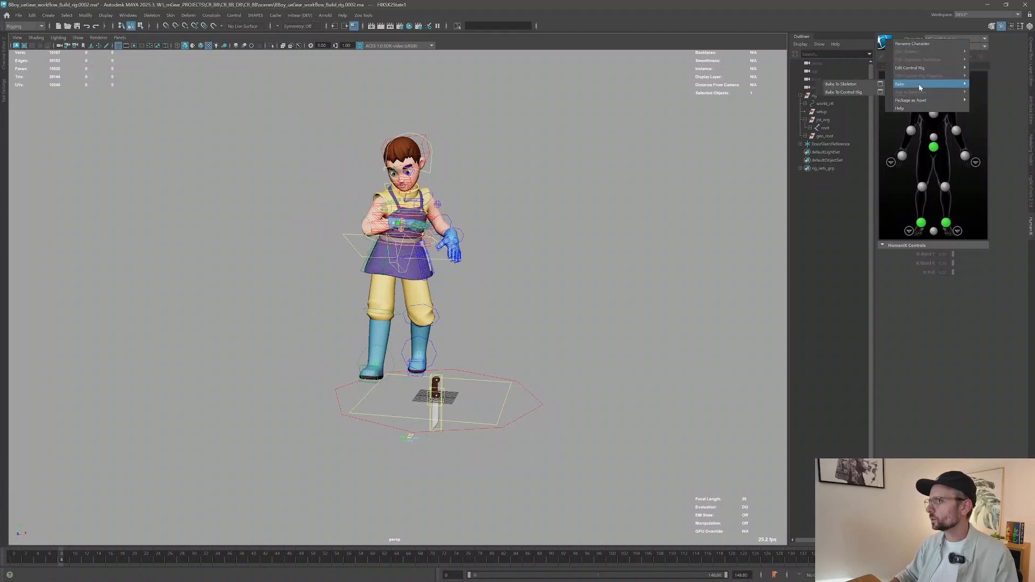
pyautogui.click(863, 85)
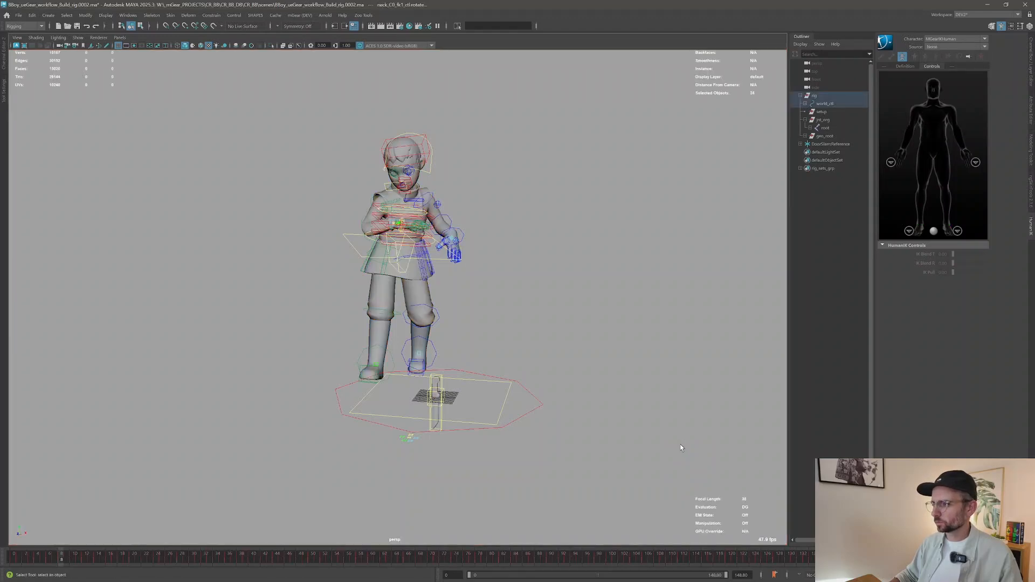
pyautogui.moveTo(39, 557); pyautogui.dragTo(122, 563)
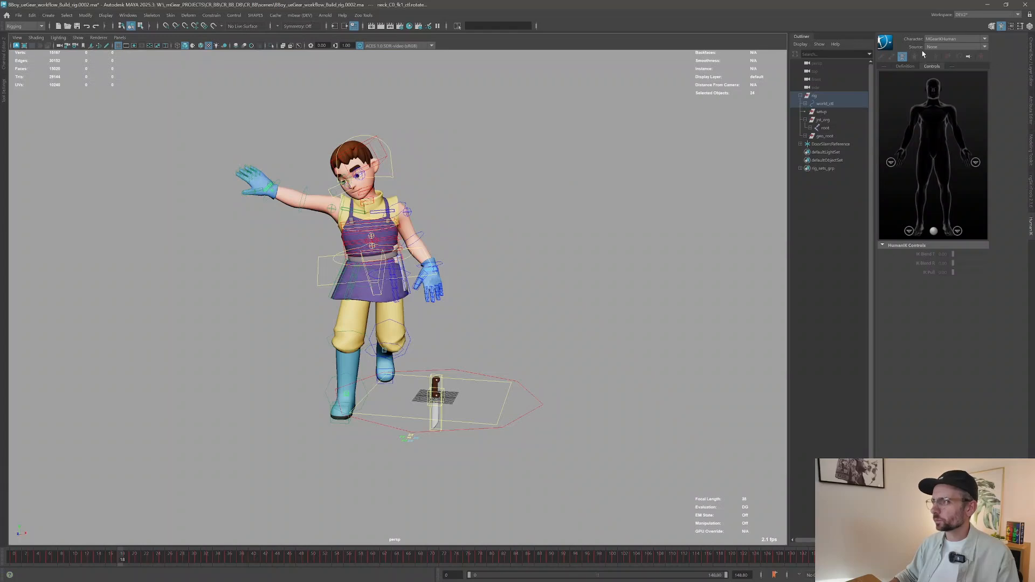
# Step: Delete the DoorSlamReference skeleton, check the baked animation again, and save a new incremental scene version
pyautogui.click(819, 144)
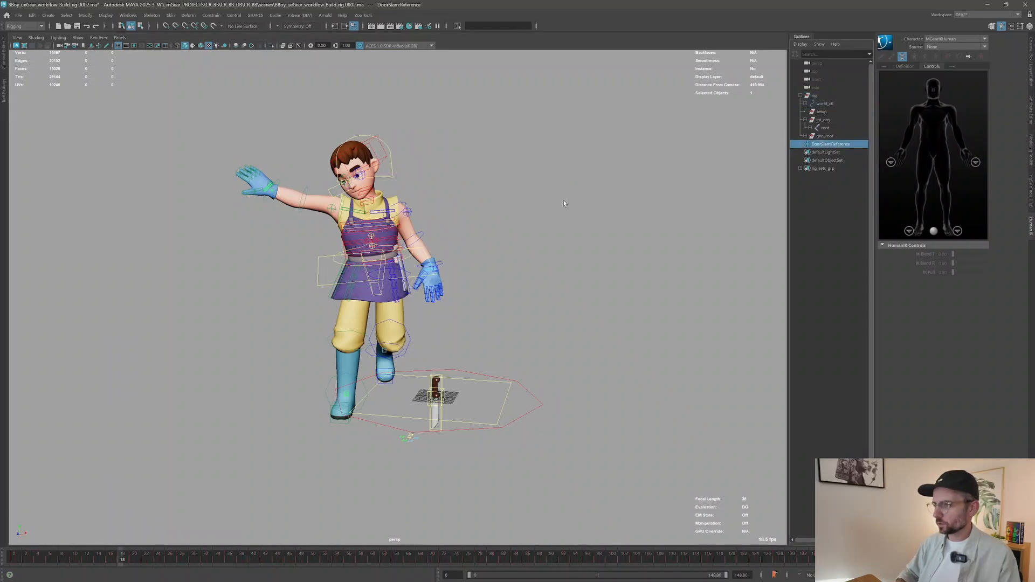
pyautogui.press('Delete')
pyautogui.moveTo(123, 558); pyautogui.dragTo(61, 558)
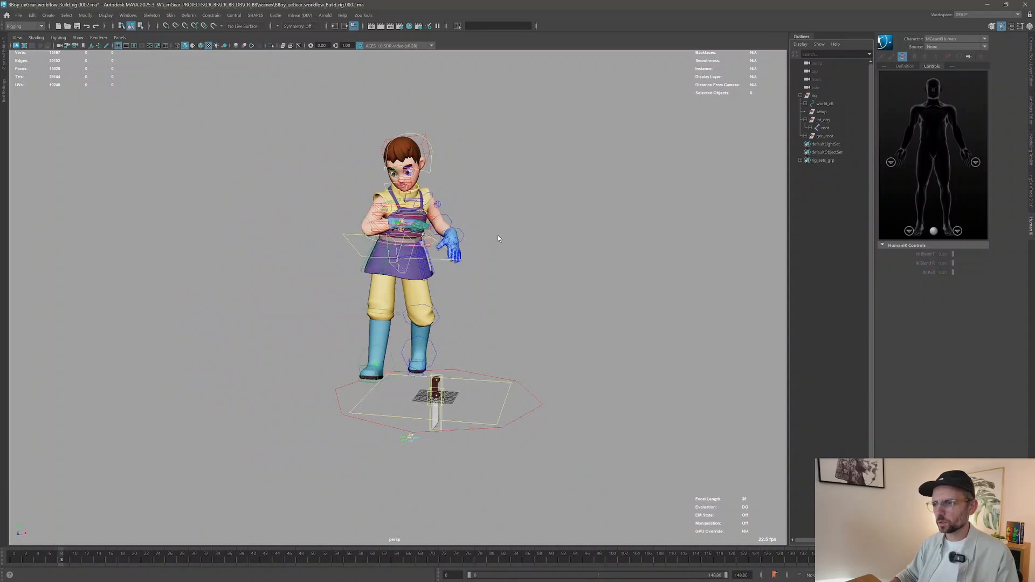
pyautogui.hotkey('ctrl', 'alt', 's')
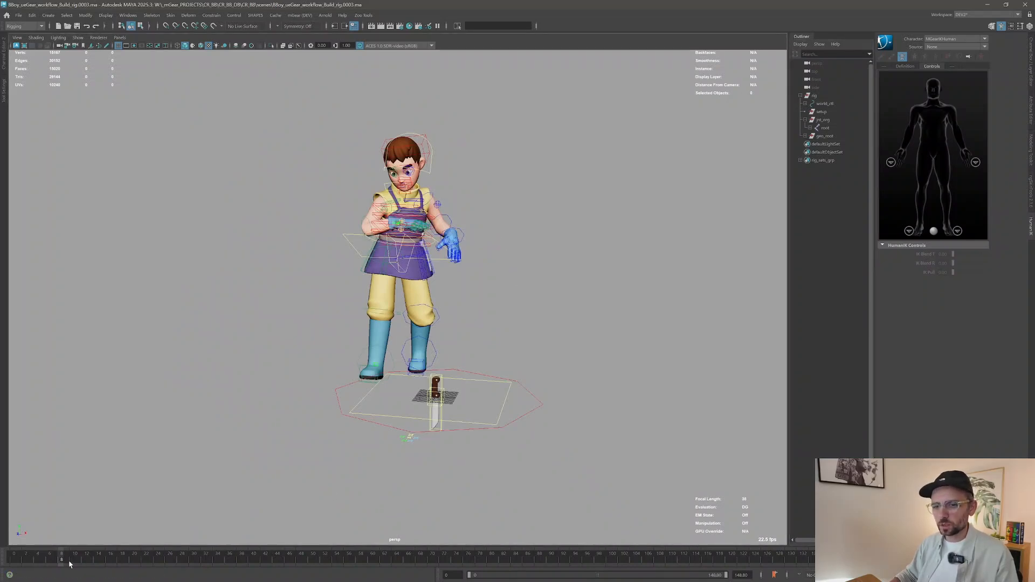
# Step: Scrub through the baked animation and open Shifter's FBX Export window from the mGear game tools
pyautogui.moveTo(69, 562); pyautogui.dragTo(295, 557)
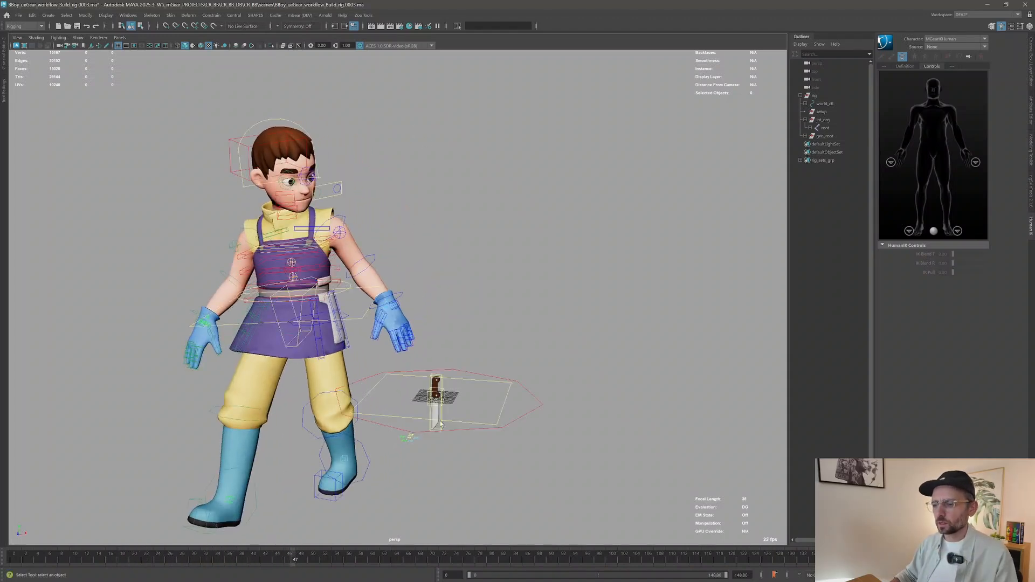
pyautogui.click(290, 16)
pyautogui.moveTo(319, 30)
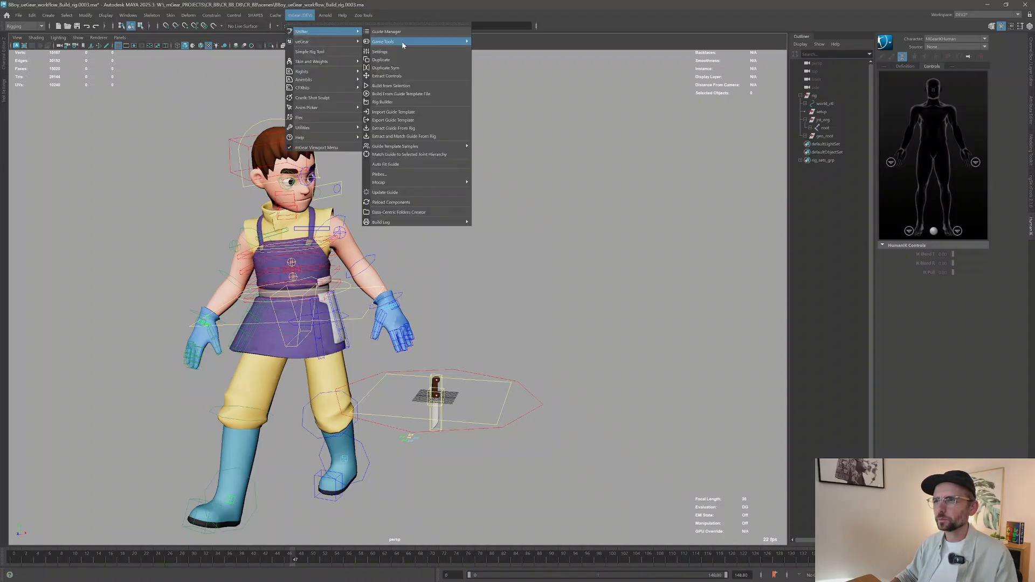
pyautogui.moveTo(402, 42)
pyautogui.click(493, 42)
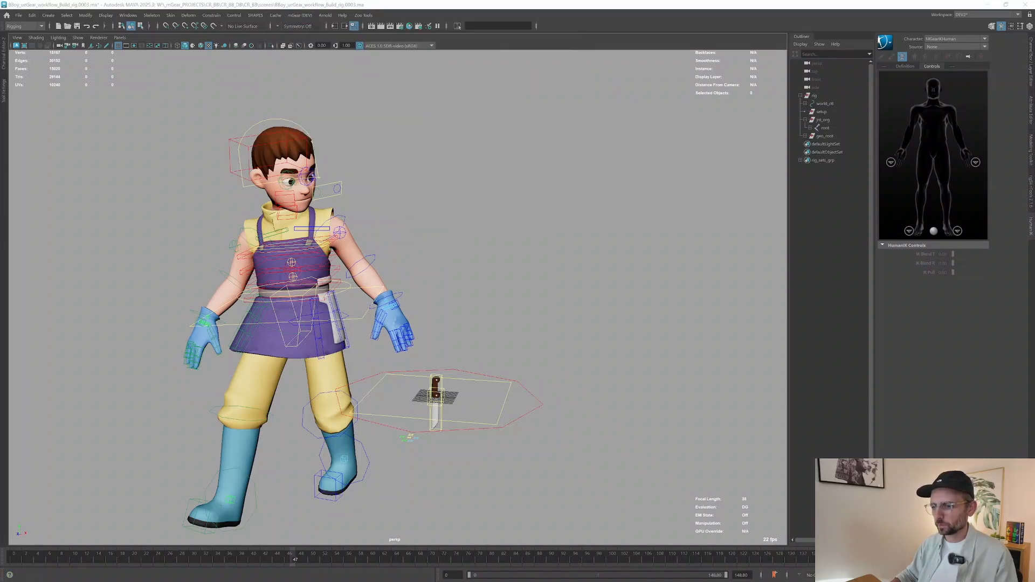
pyautogui.moveTo(539, 248); pyautogui.dragTo(451, 82)
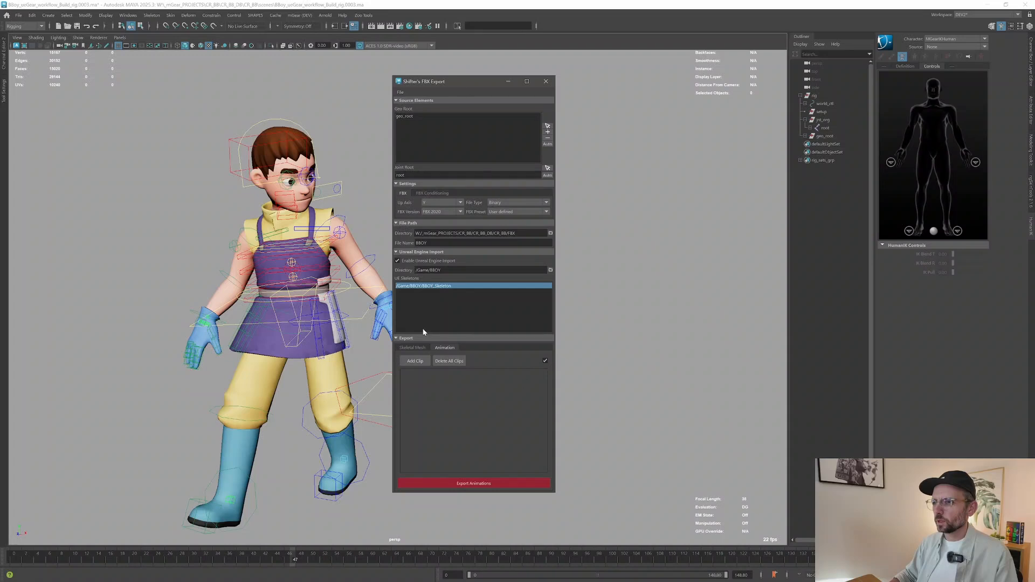
# Step: Add an animation clip named DoorSlam to the FBX export, leaving its animation layer at None
pyautogui.click(416, 348)
pyautogui.click(444, 348)
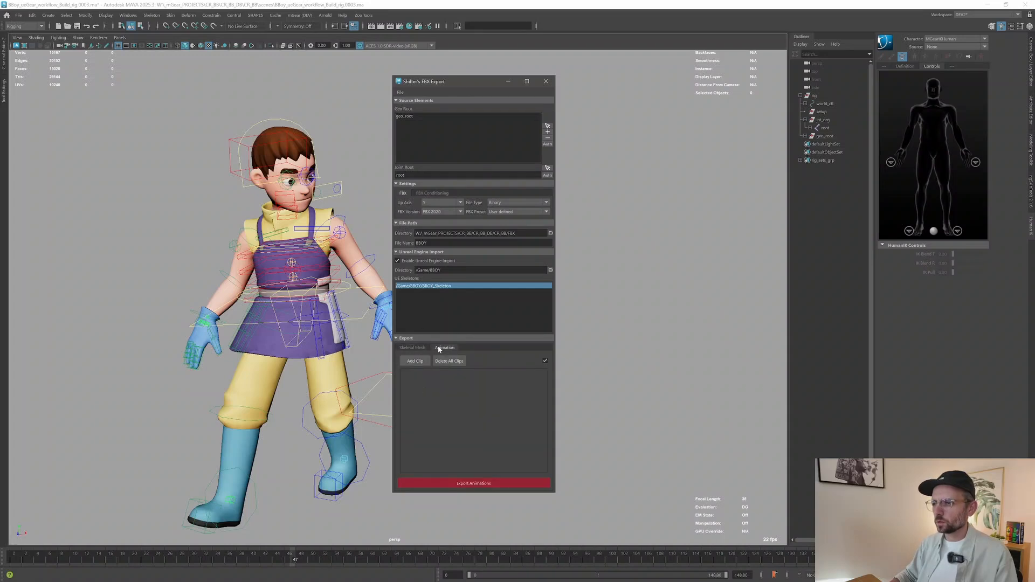
pyautogui.click(414, 361)
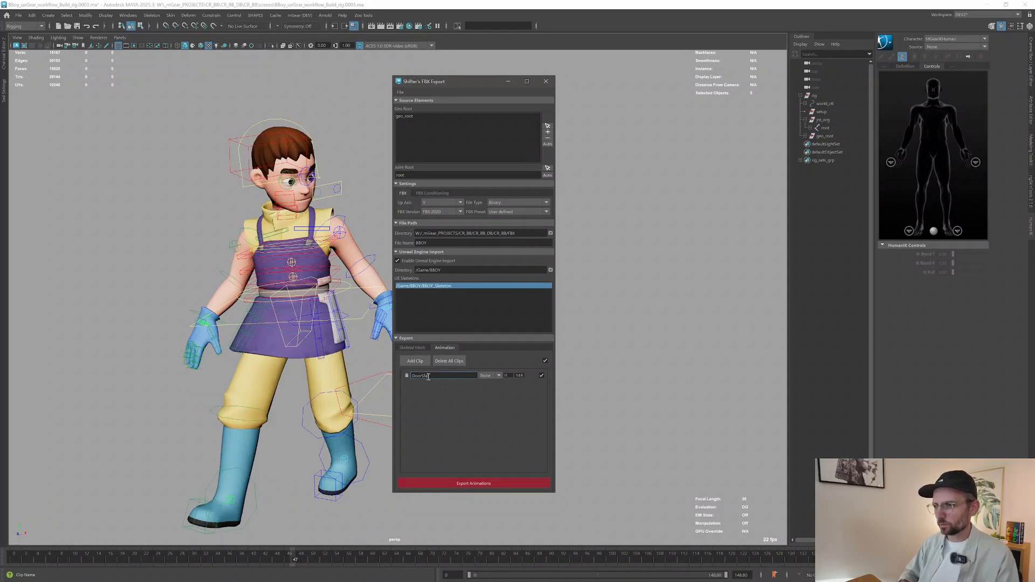
pyautogui.write('m')
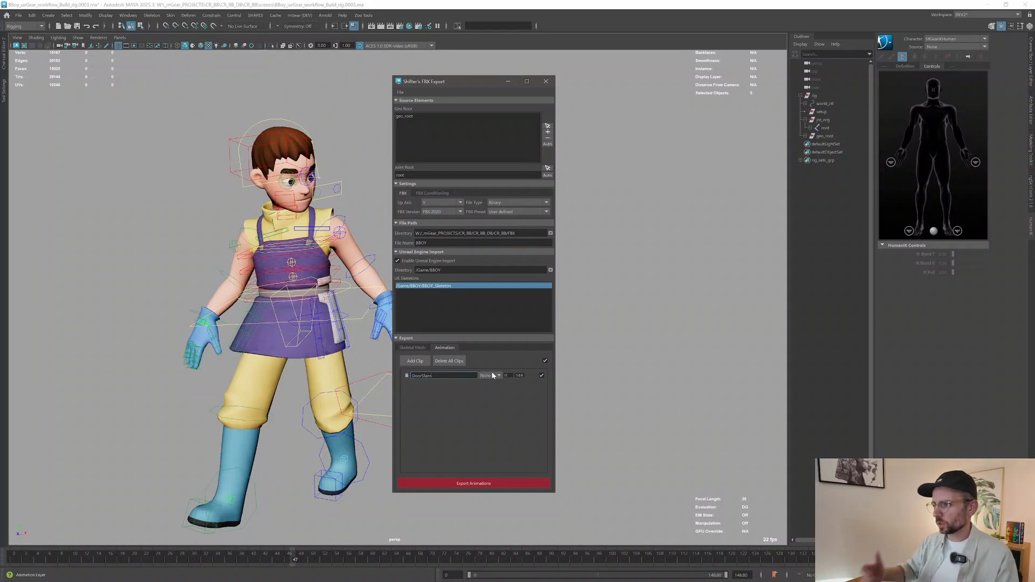
pyautogui.click(495, 427)
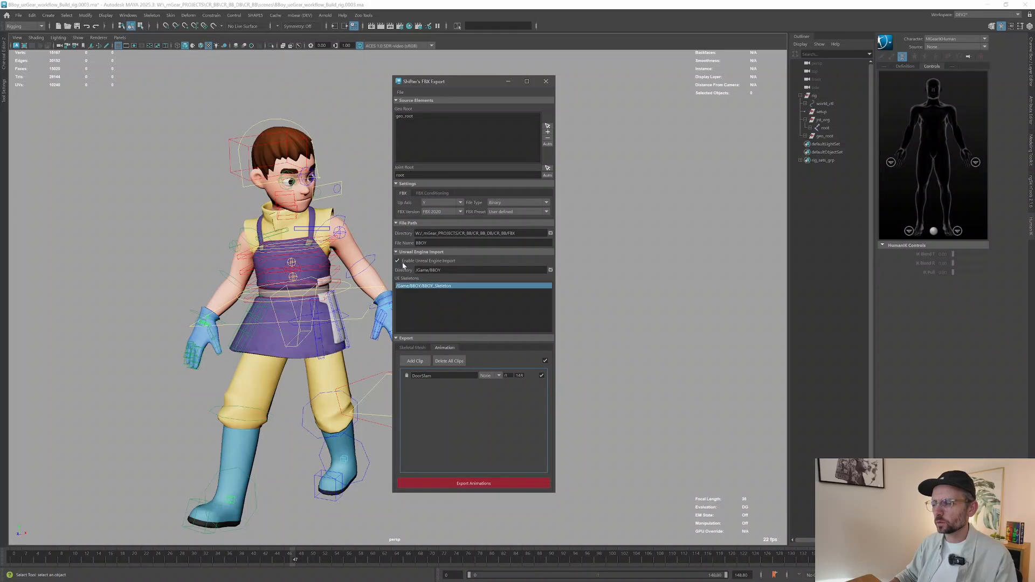
pyautogui.click(478, 294)
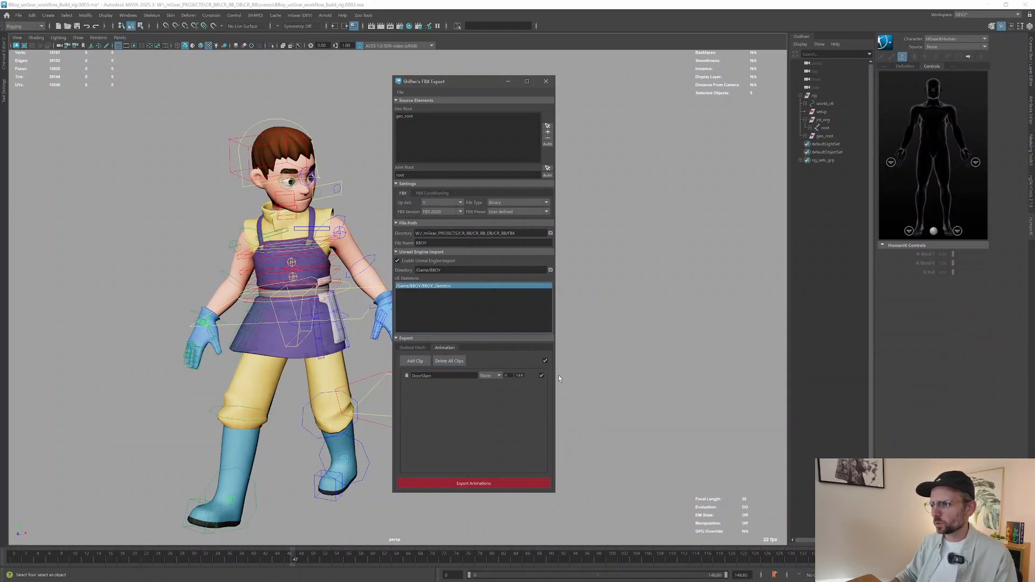
# Step: Try to export the DoorSlam clip to Unreal Engine and review the FBX import messages and BBOY folder there
pyautogui.moveTo(555, 376); pyautogui.dragTo(577, 377)
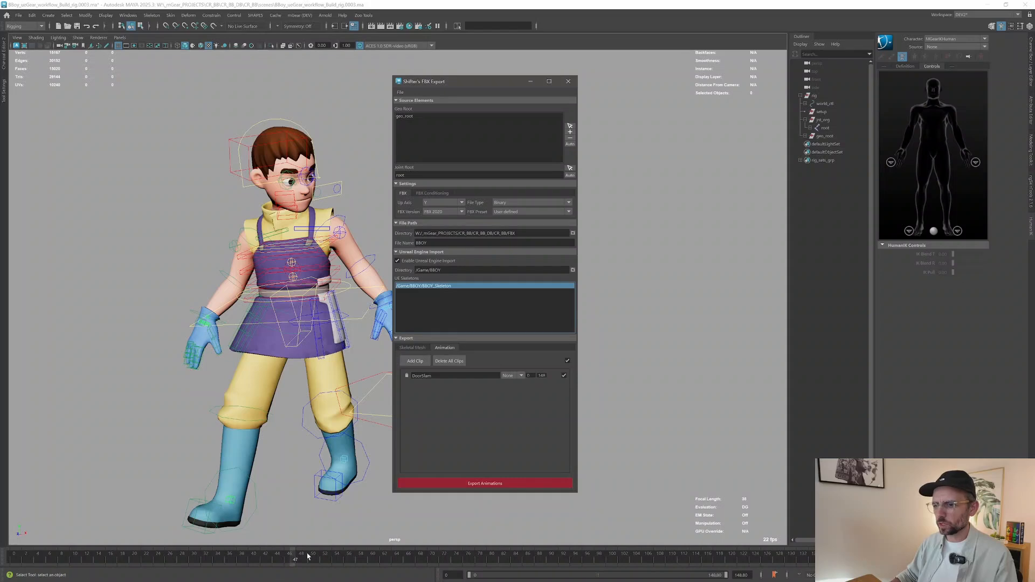
pyautogui.moveTo(308, 556); pyautogui.dragTo(116, 548)
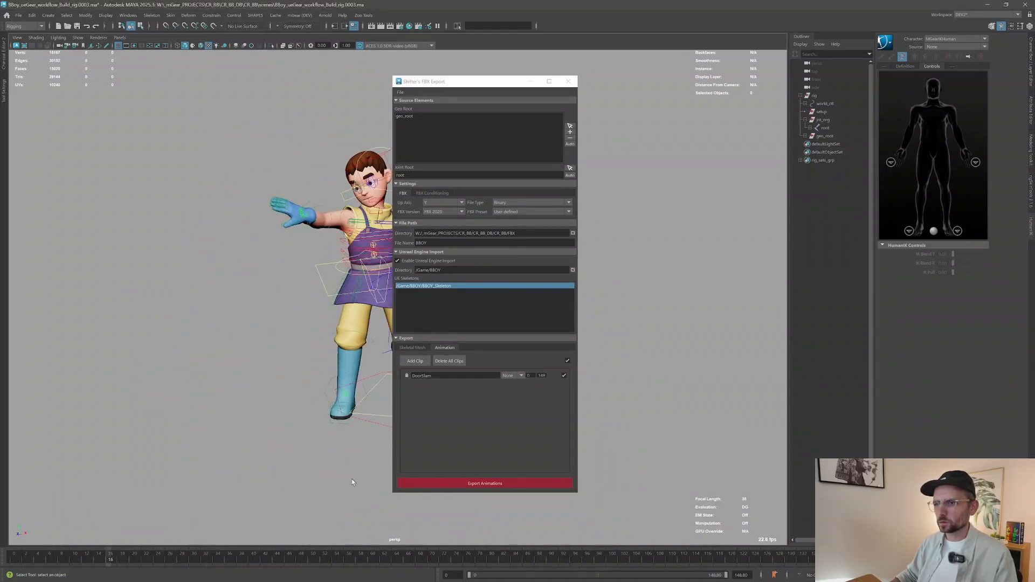
pyautogui.click(495, 483)
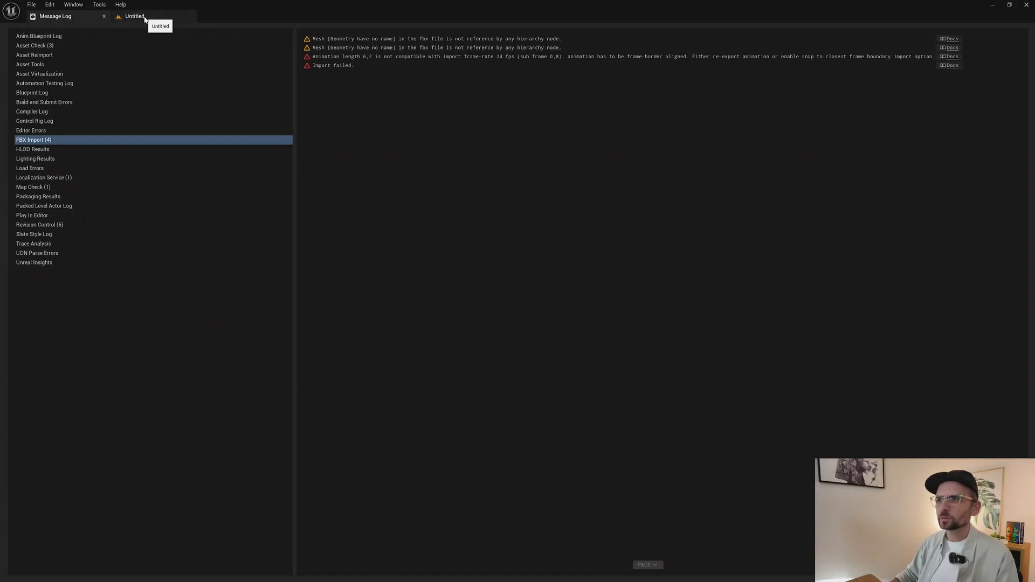
pyautogui.click(143, 18)
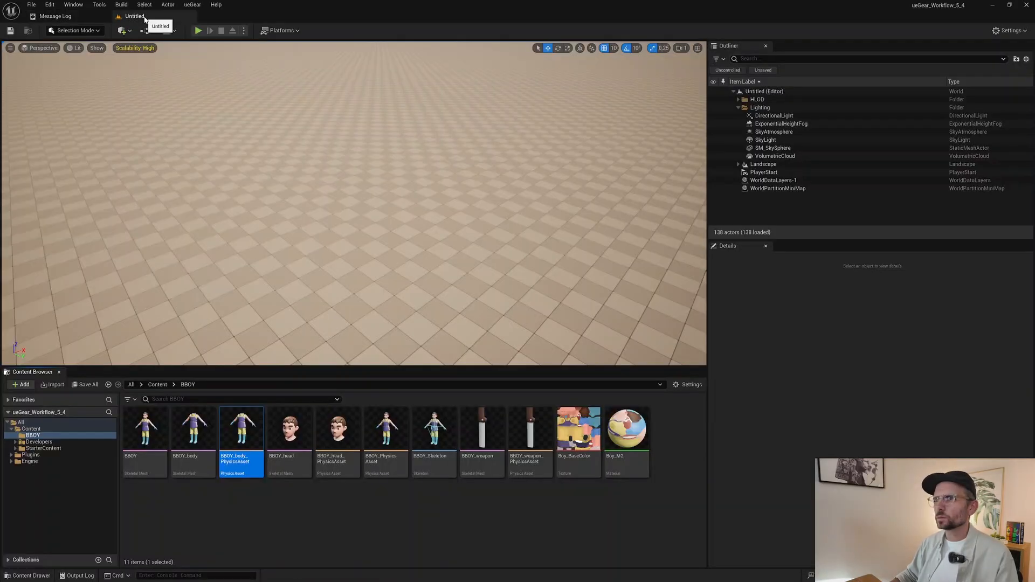
pyautogui.click(55, 16)
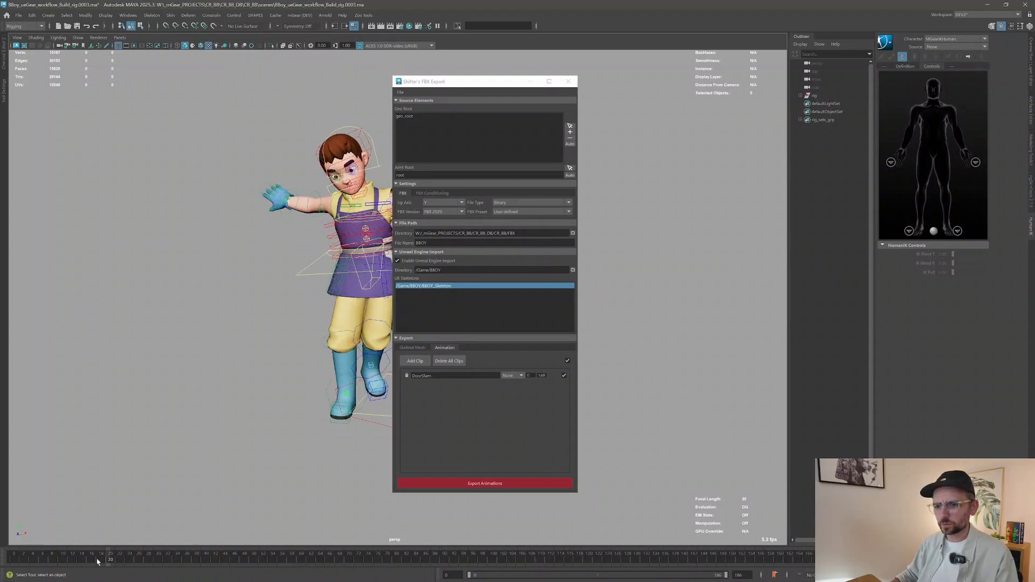
# Step: Export the DoorSlam clip from Maya again and check the BBOY content folder in Unreal Engine for the imported animation
pyautogui.click(462, 484)
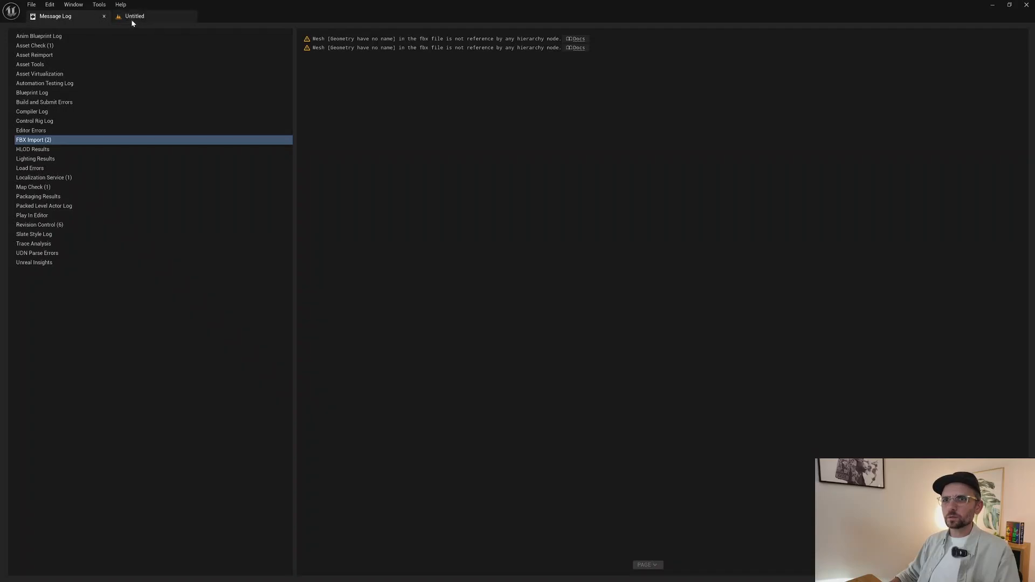
pyautogui.click(131, 18)
pyautogui.moveTo(281, 437)
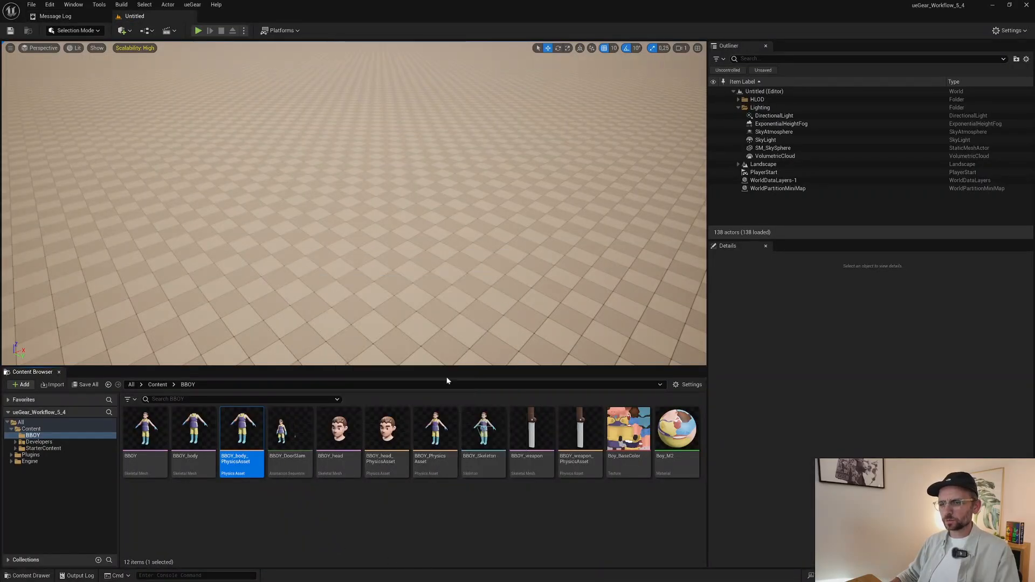
pyautogui.moveTo(483, 437)
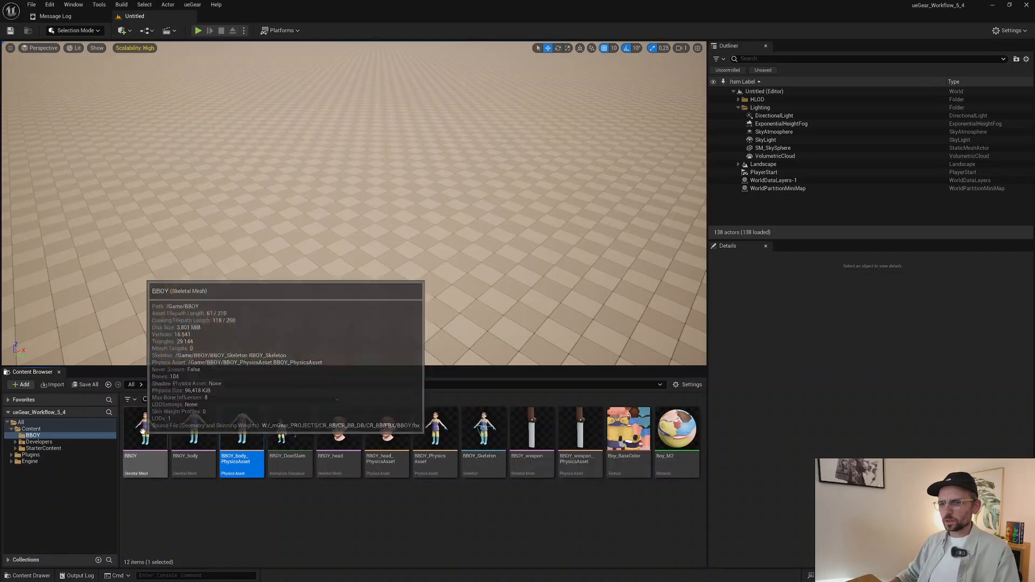
# Step: Open the BBOY_Skeleton asset, preview the BBOY_DoorSlam animation on it, and close the skeleton editor
pyautogui.doubleClick(479, 429)
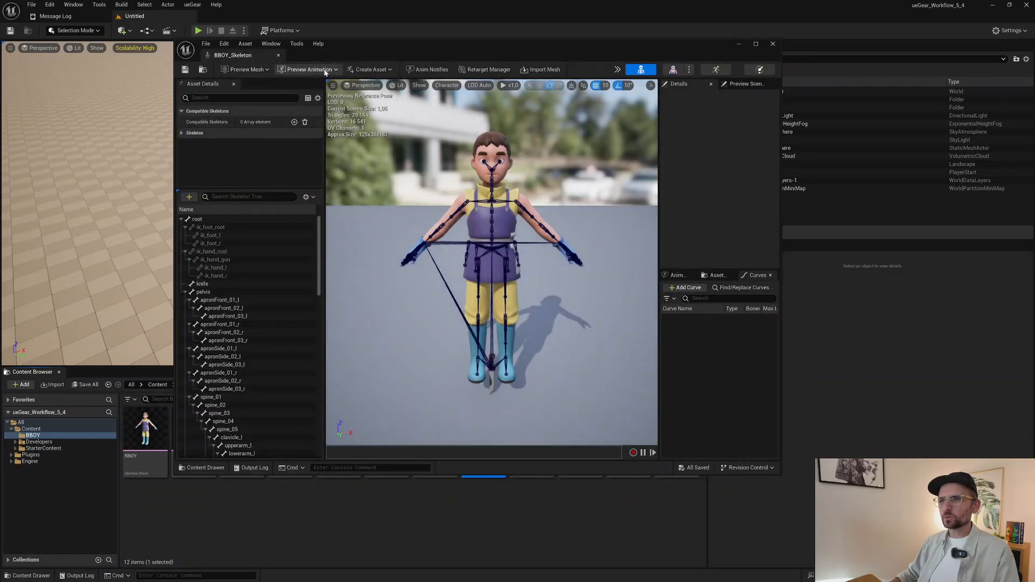
pyautogui.click(307, 69)
pyautogui.click(341, 124)
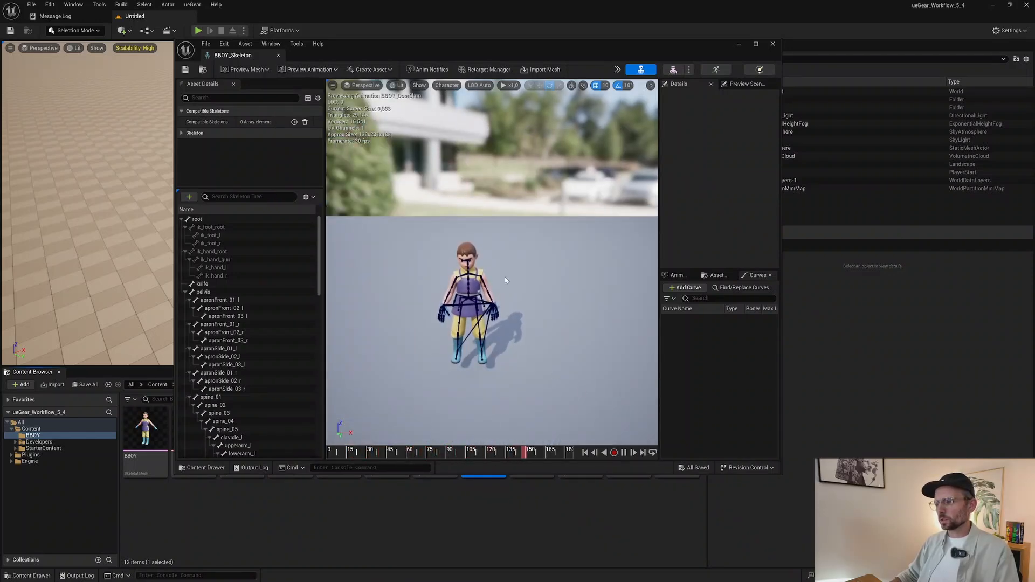
pyautogui.click(772, 44)
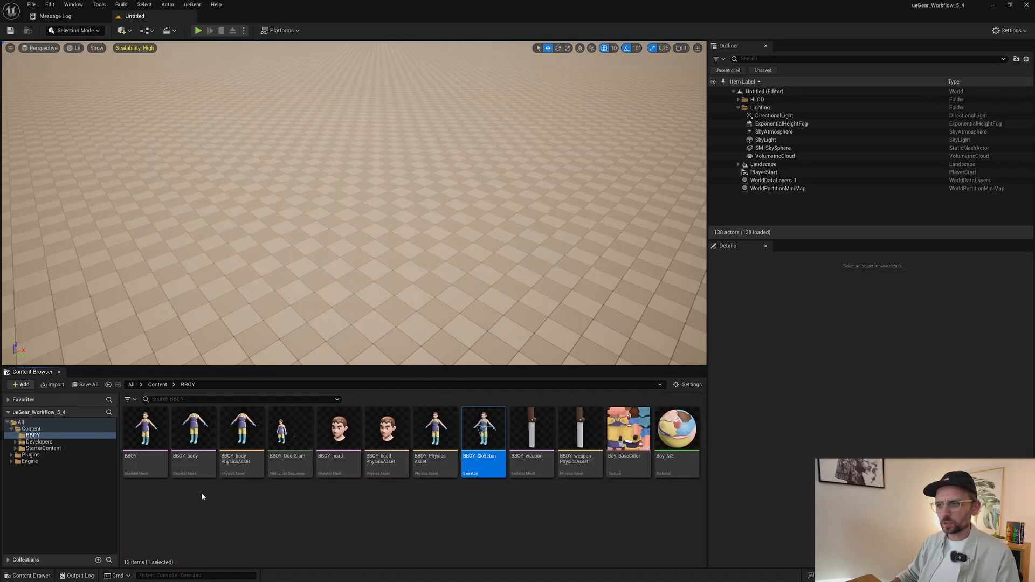
# Step: Create a Level Sequence with the default name in the BBOY folder and open it in Sequencer
pyautogui.click(35, 437)
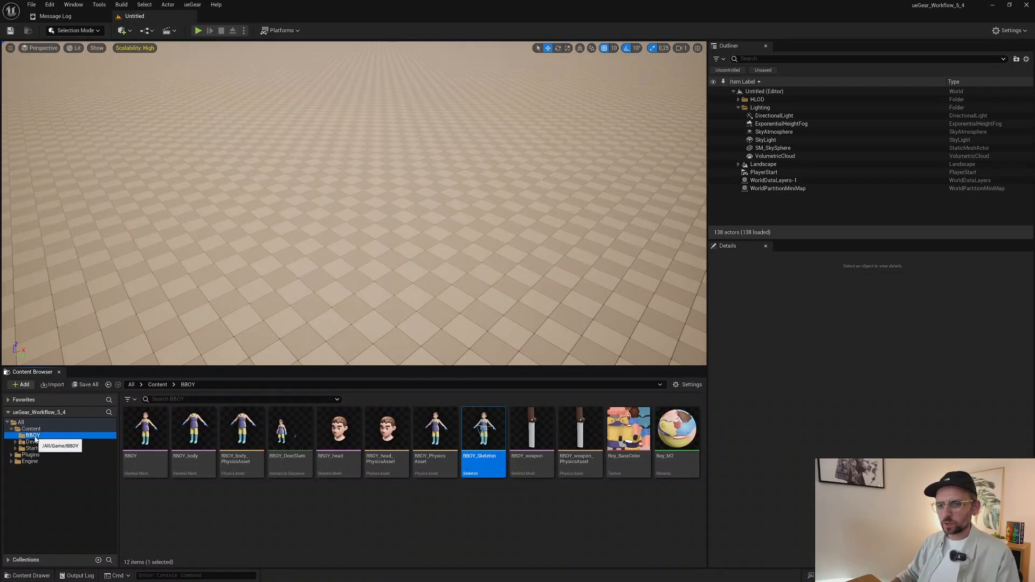
pyautogui.rightClick(229, 518)
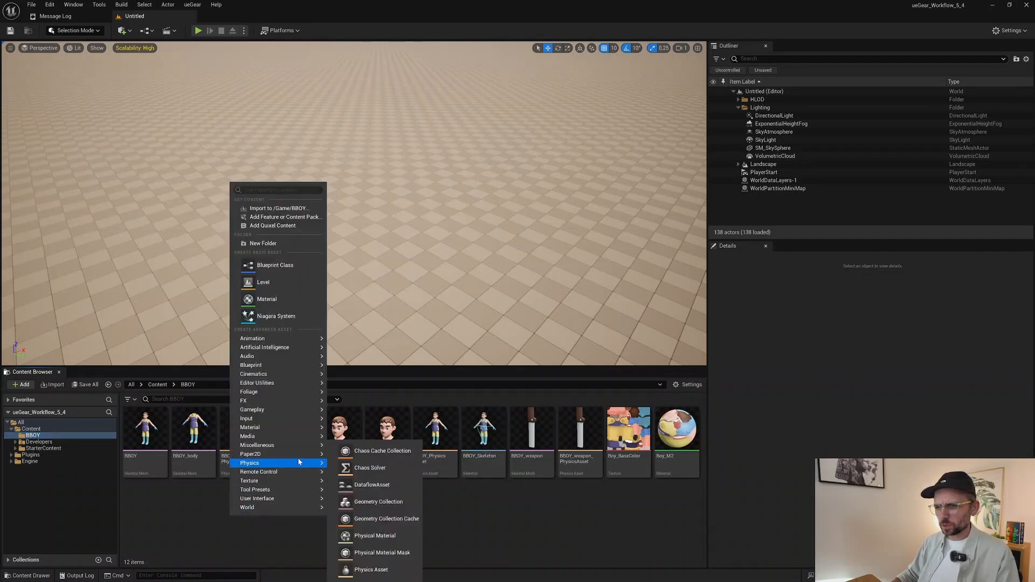
pyautogui.moveTo(284, 376)
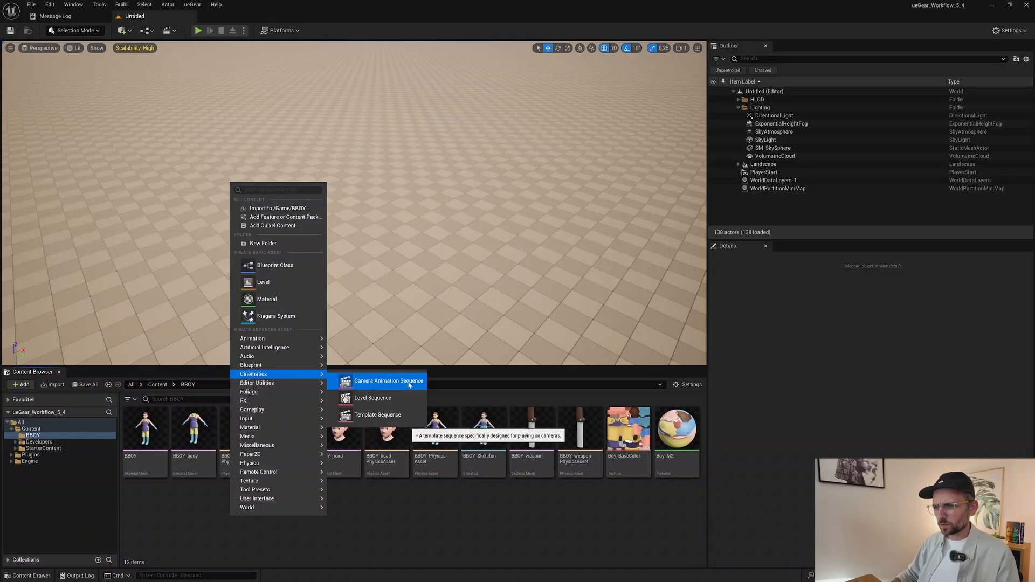
pyautogui.click(402, 400)
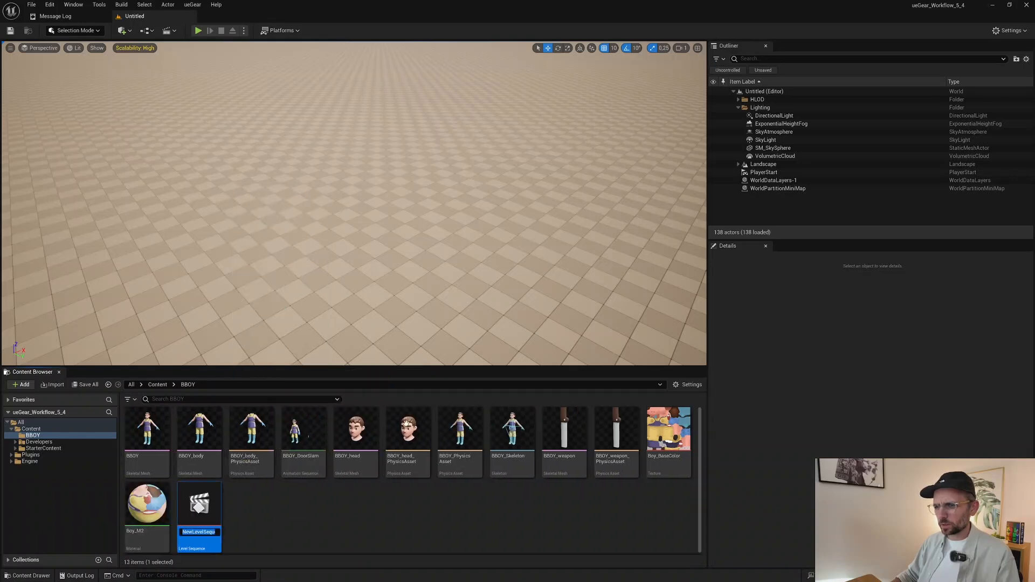
pyautogui.press('Return')
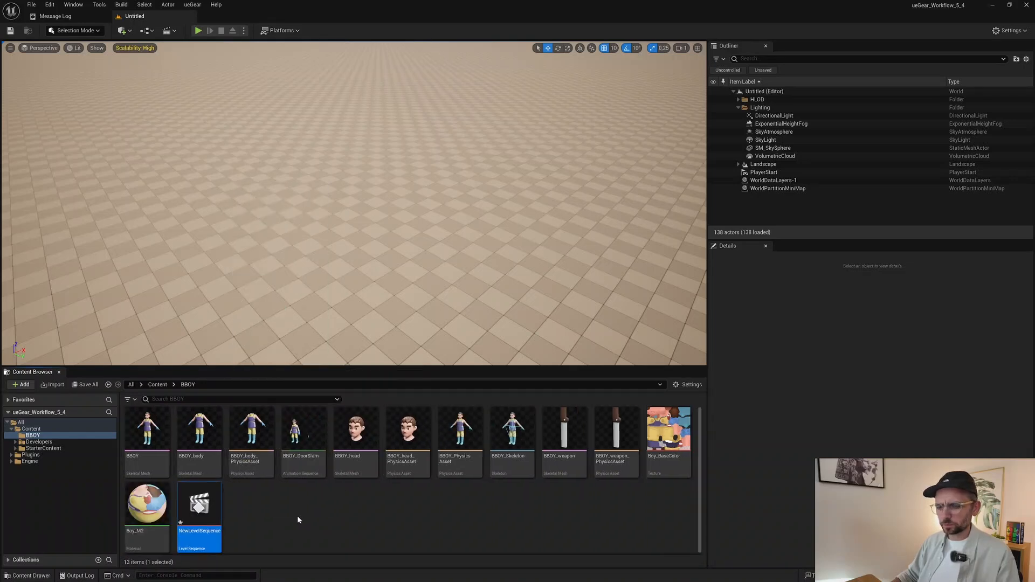
pyautogui.doubleClick(198, 507)
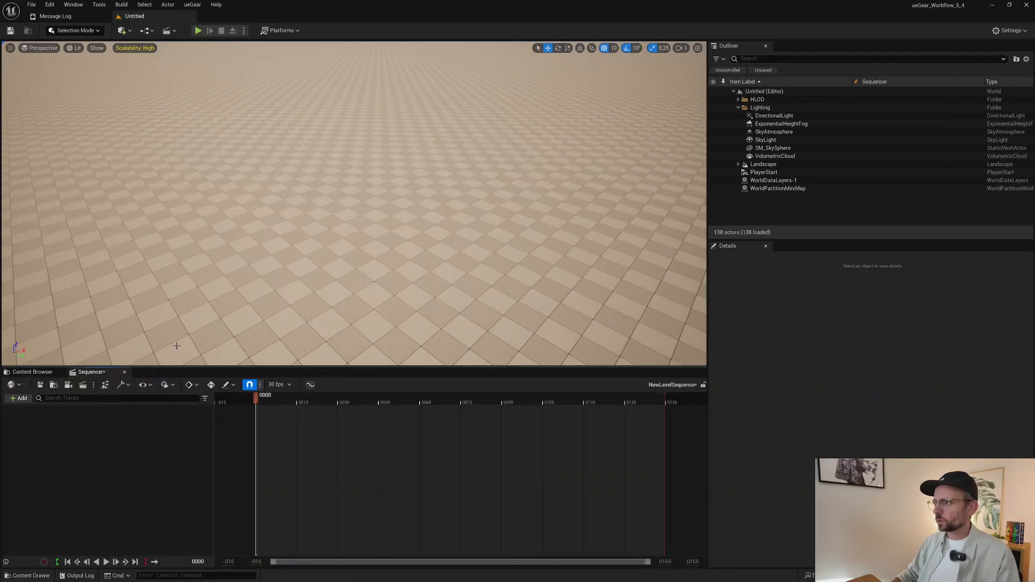
# Step: Place the BBOY skeletal mesh from the content folder into the level
pyautogui.click(33, 372)
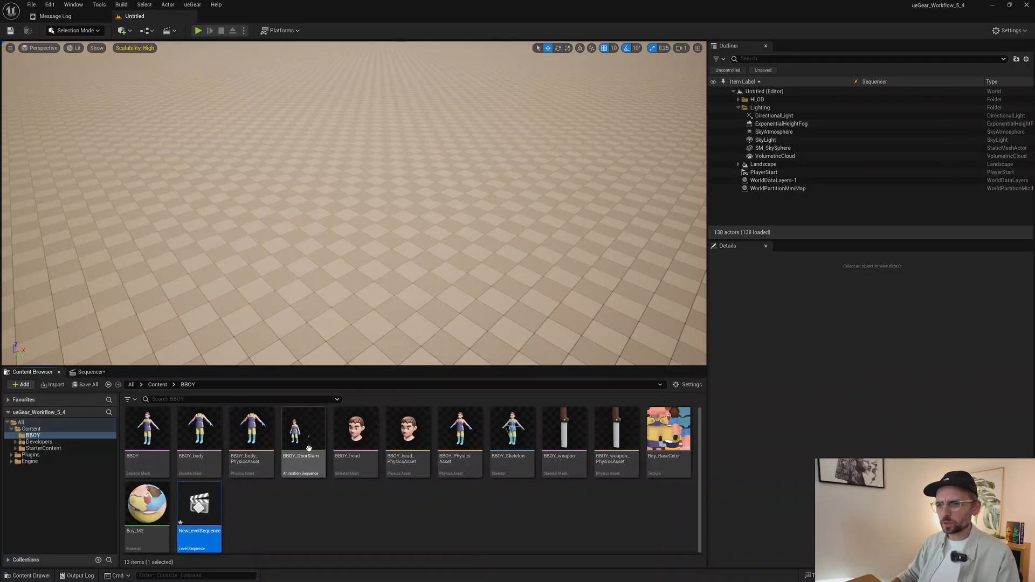
pyautogui.click(147, 428)
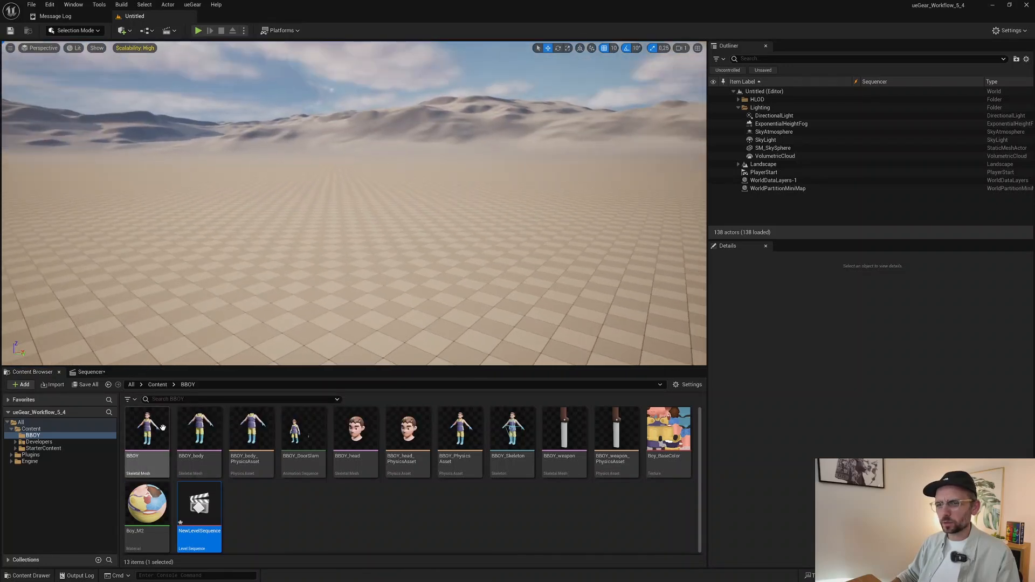
pyautogui.moveTo(147, 428); pyautogui.dragTo(347, 264)
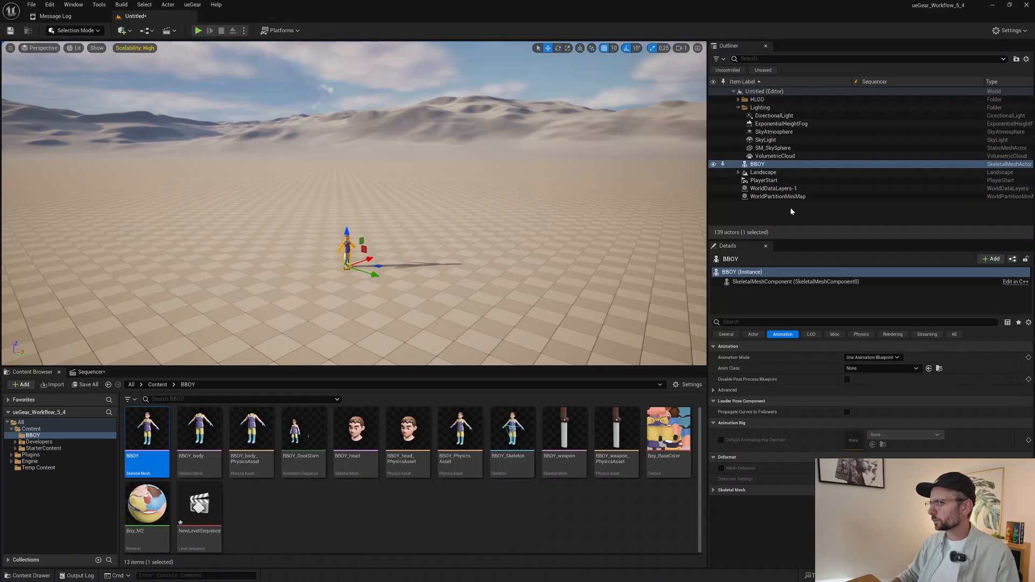
# Step: Reset the BBOY actor's location to 0, 0, 0 and frame the character in the viewport
pyautogui.click(760, 164)
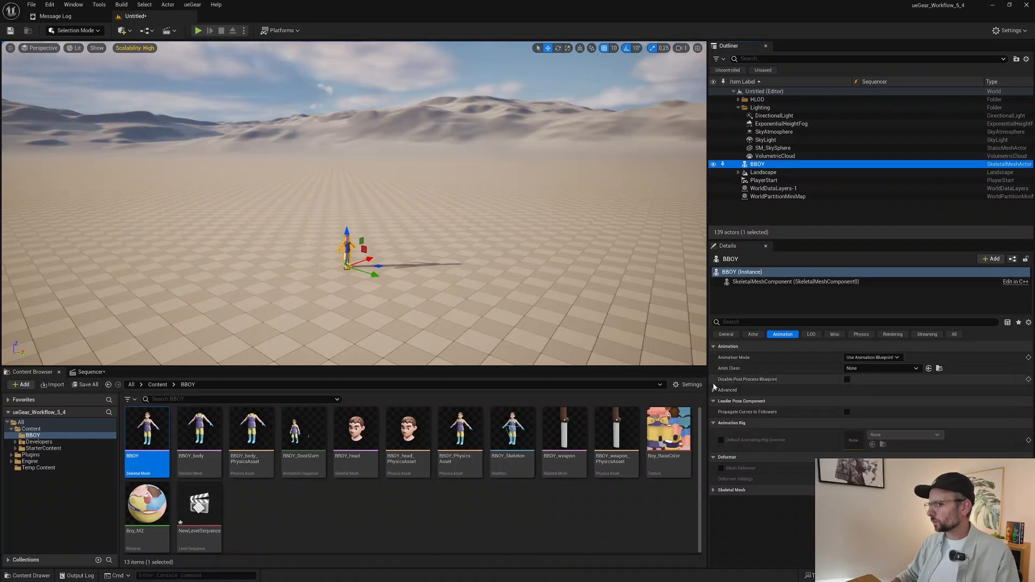
pyautogui.click(726, 334)
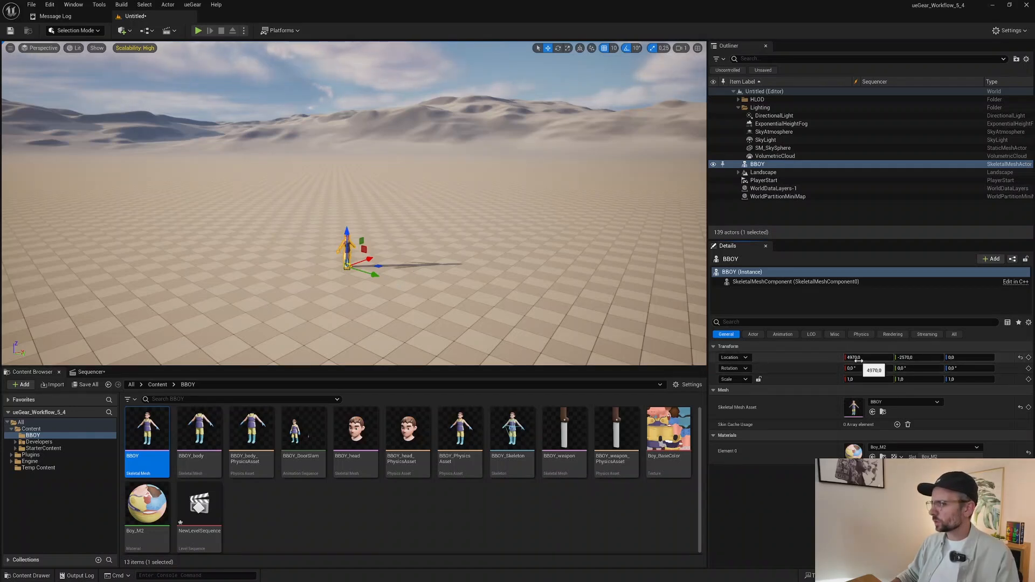
pyautogui.click(1020, 358)
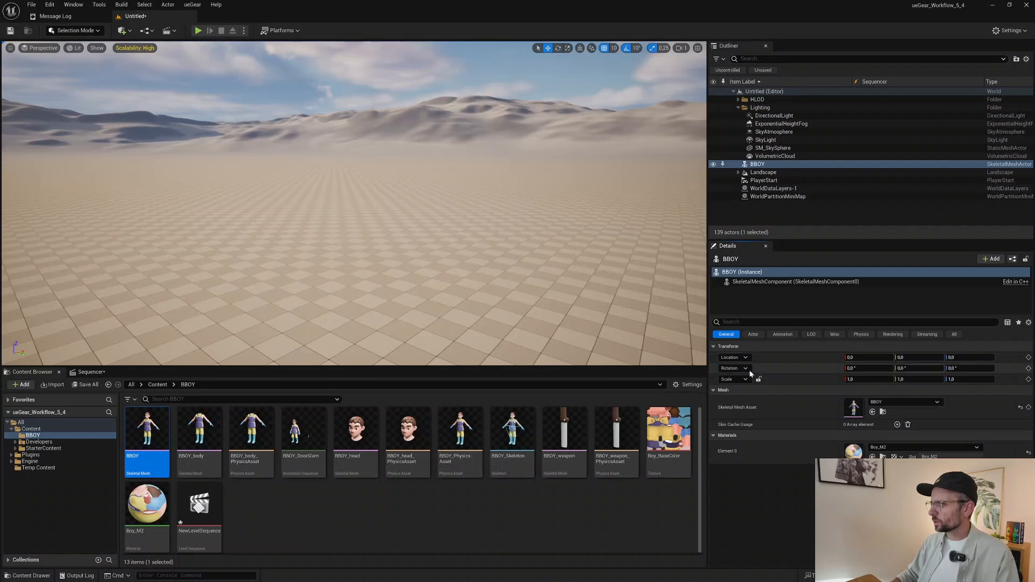
pyautogui.press('f')
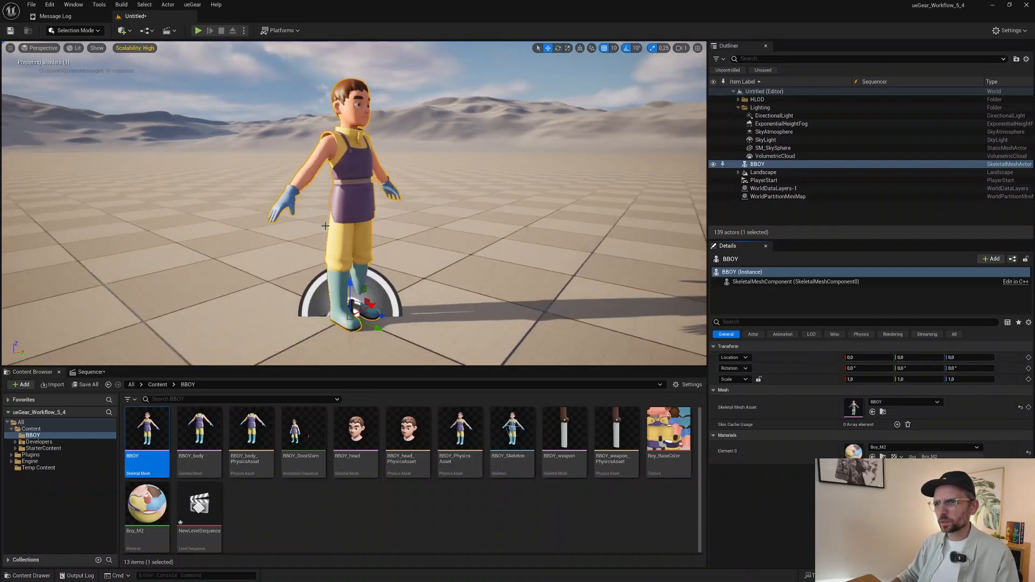
pyautogui.scroll(-5, 420, 260)
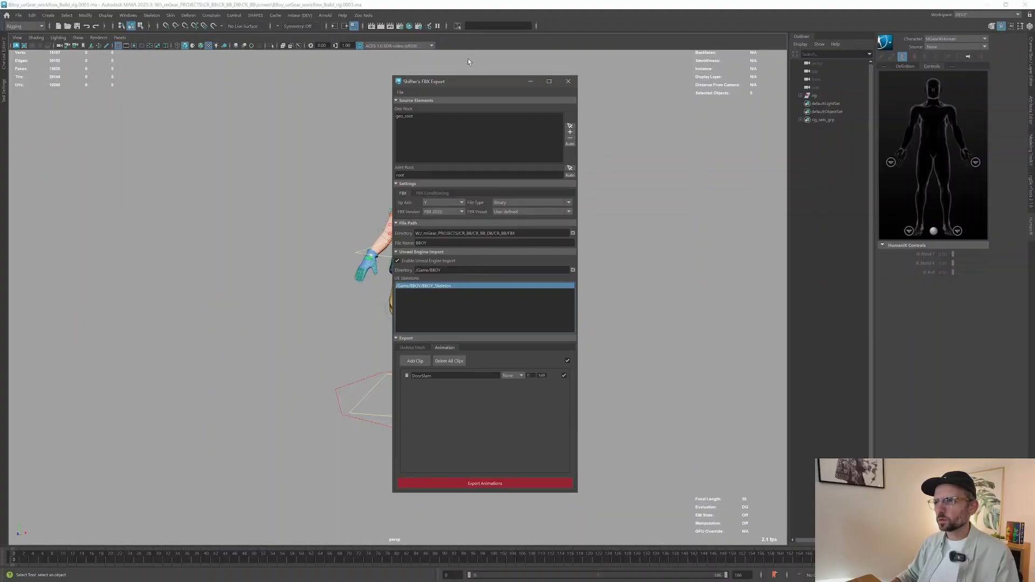
# Step: Switch to Maya and move the FBX export window aside to view the animated rig
pyautogui.moveTo(499, 83); pyautogui.dragTo(694, 125)
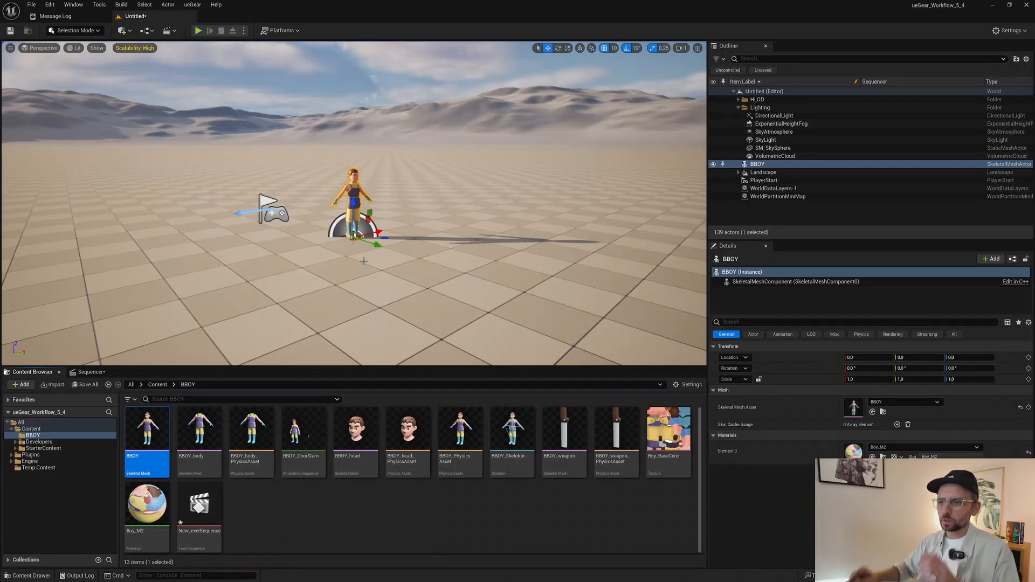
# Step: Add the BBOY actor to the Level Sequence, assign it the BBOY_DoorSlam animation and scrub to frame 46
pyautogui.doubleClick(199, 504)
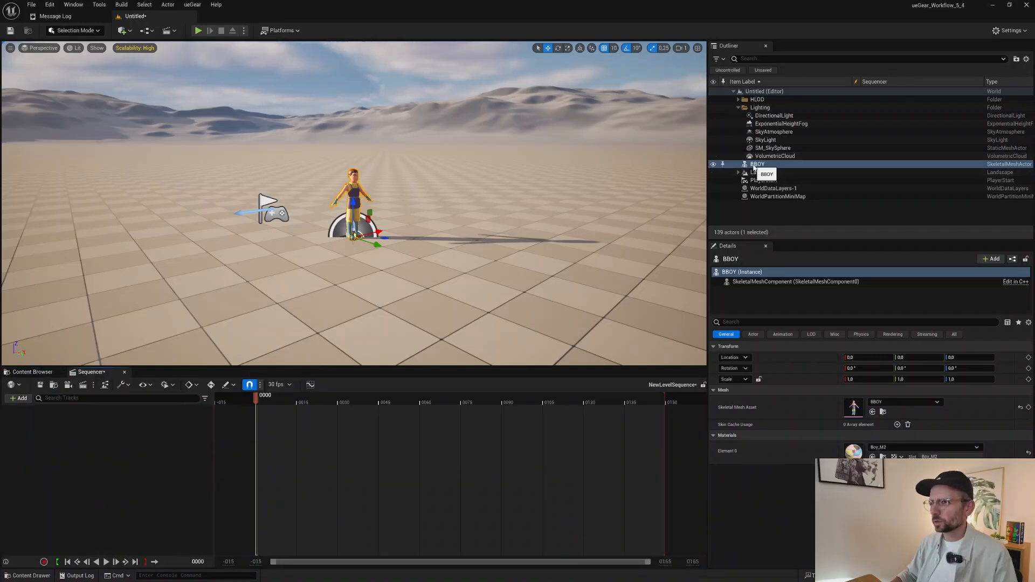
pyautogui.moveTo(754, 167); pyautogui.dragTo(160, 467)
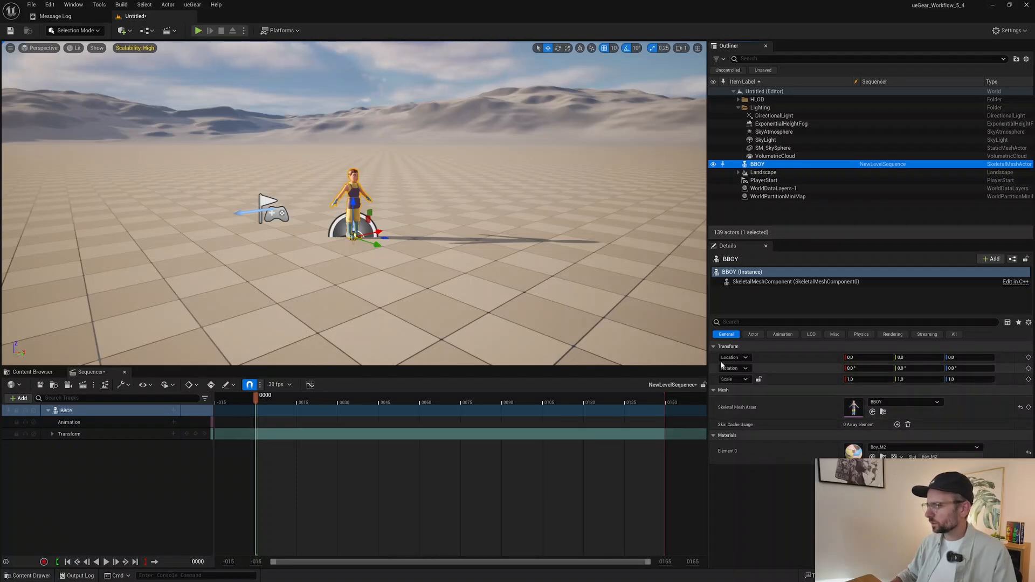
pyautogui.click(173, 423)
pyautogui.click(226, 464)
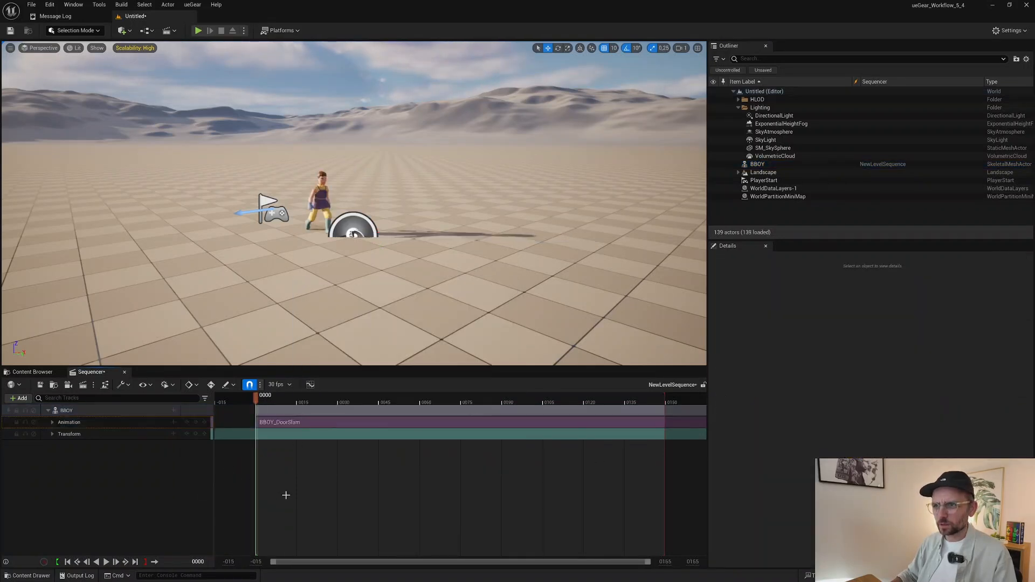
pyautogui.moveTo(260, 403); pyautogui.dragTo(381, 403)
pyautogui.scroll(3, 434, 241)
pyautogui.scroll(-3, 405, 243)
pyautogui.keyDown('alt'); pyautogui.moveTo(404, 243); pyautogui.dragTo(337, 247); pyautogui.keyUp('alt')
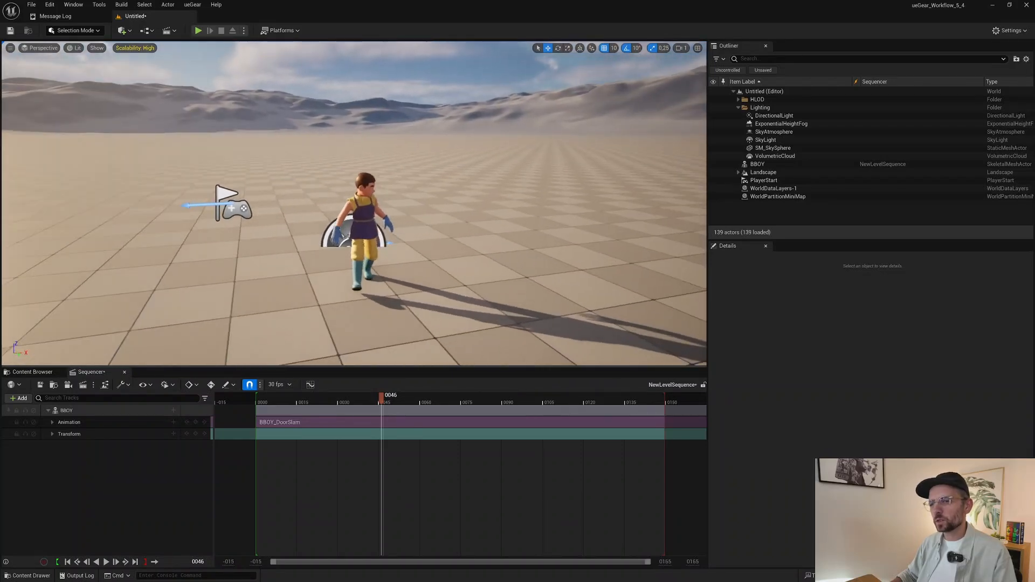
# Step: Place the SM_Chair mesh from the StarterContent Props folder on the floor beside the character, at about -160, 110, 0
pyautogui.click(32, 372)
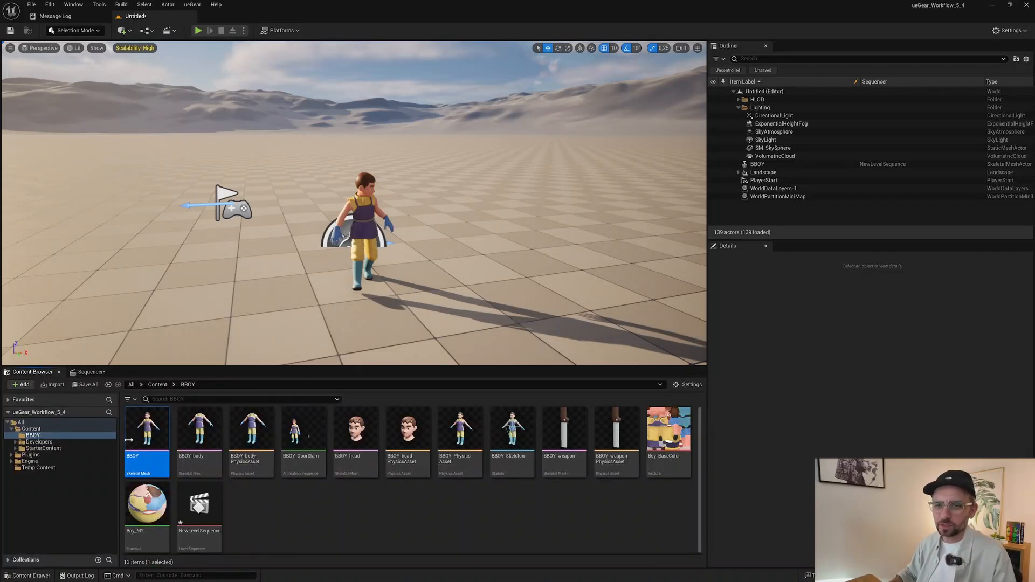
pyautogui.click(52, 449)
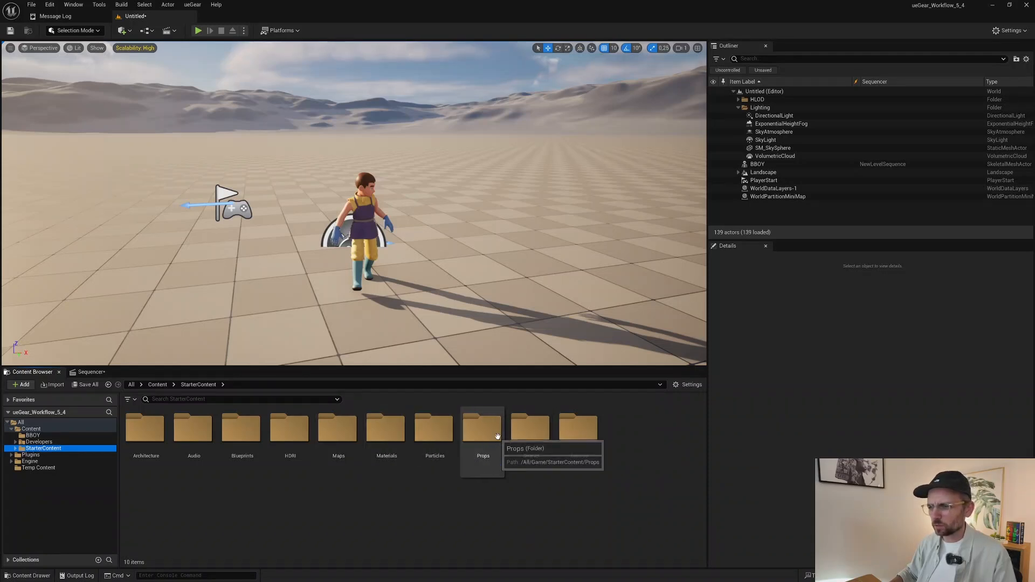
pyautogui.doubleClick(491, 451)
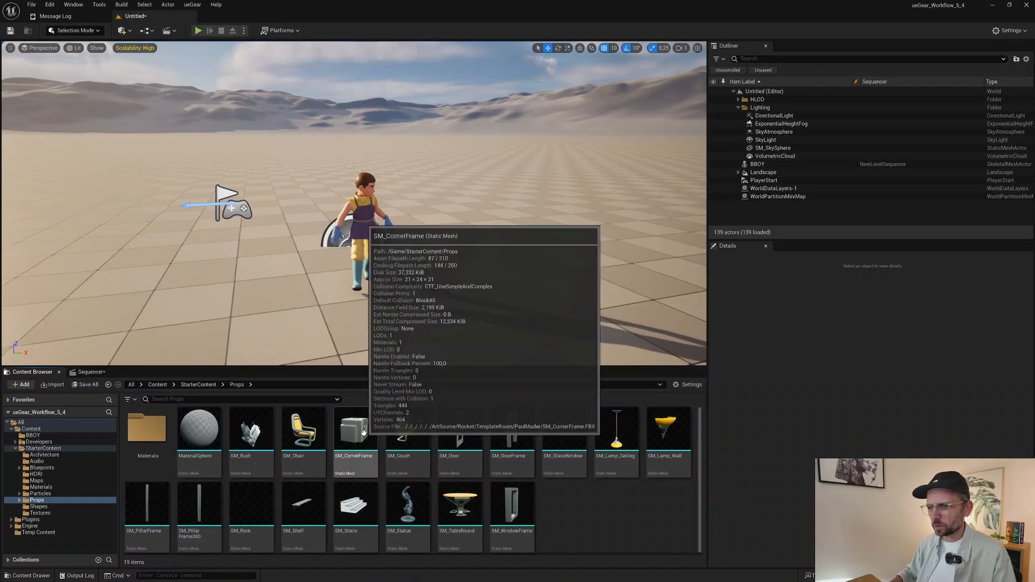
pyautogui.click(303, 431)
pyautogui.moveTo(303, 431); pyautogui.dragTo(283, 279)
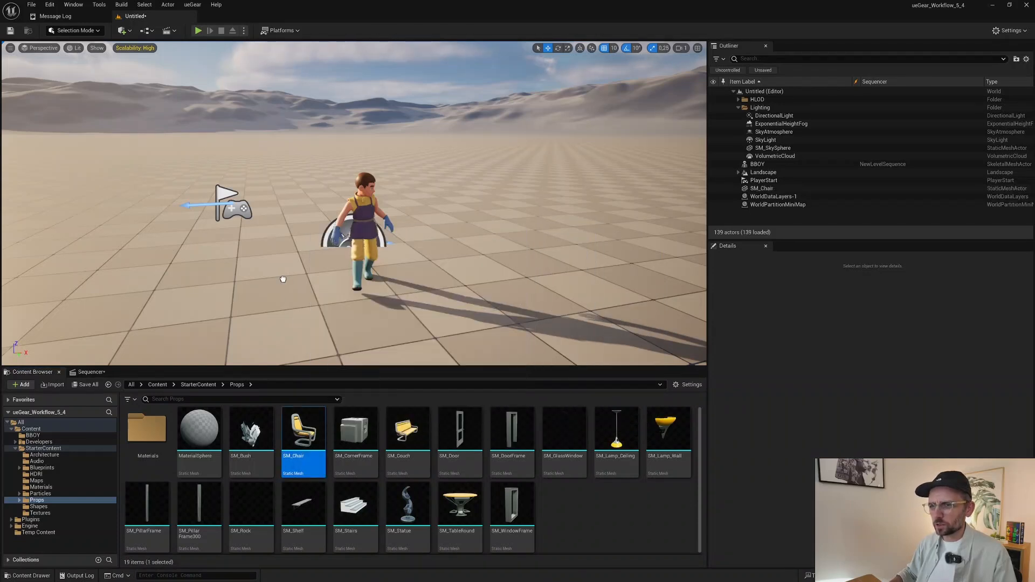
pyautogui.moveTo(422, 261); pyautogui.dragTo(268, 280)
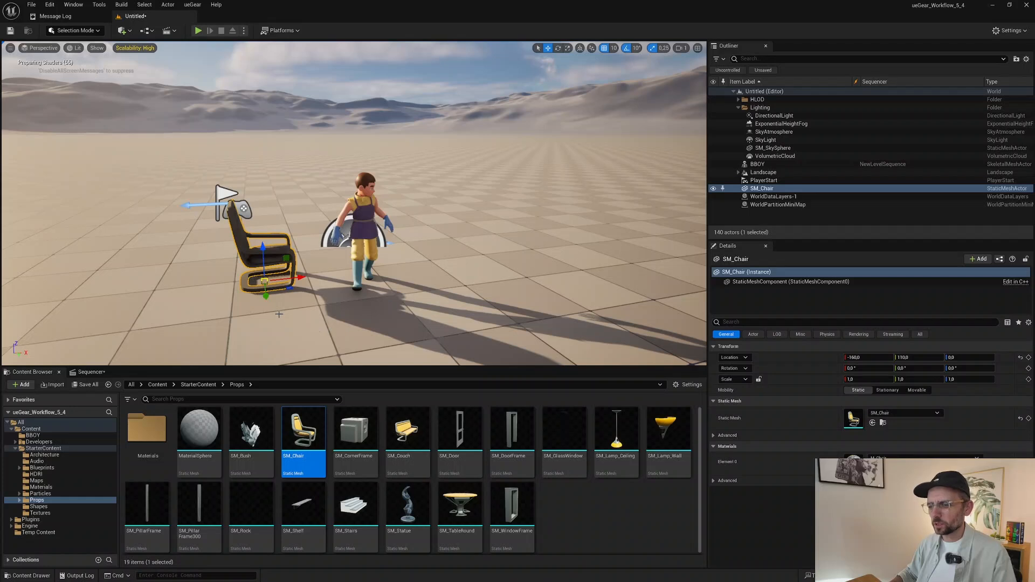
# Step: Rotate the chair about 61° around its vertical axis
pyautogui.press('e')
pyautogui.moveTo(286, 297); pyautogui.dragTo(258, 291)
pyautogui.hotkey('ctrl', 'z')
pyautogui.hotkey('ctrl', 'z')
pyautogui.press('w')
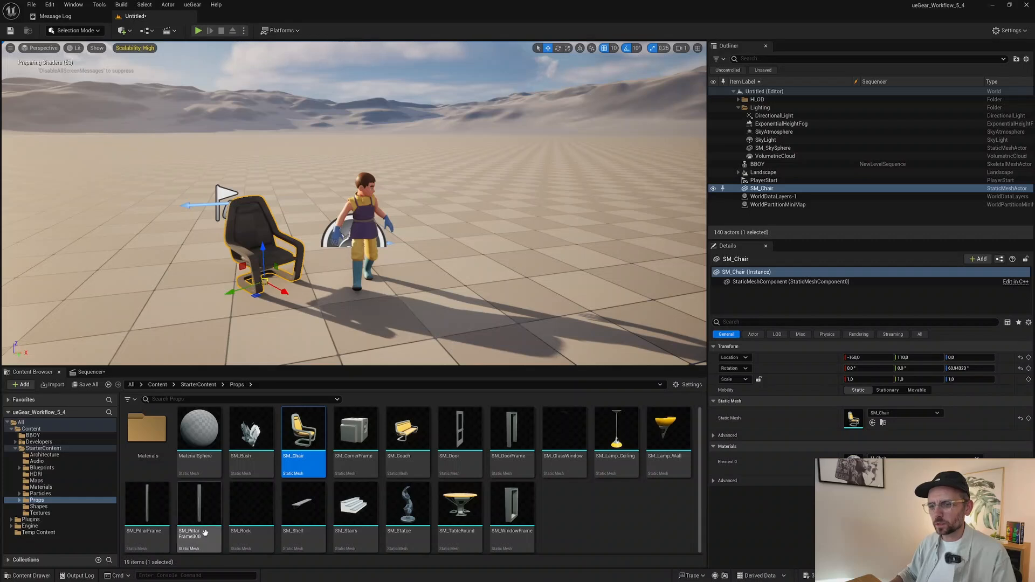
# Step: Create a cine camera as the sequence's camera cut at frame 68 and reframe it to show both the chair and the character
pyautogui.click(91, 372)
pyautogui.click(287, 397)
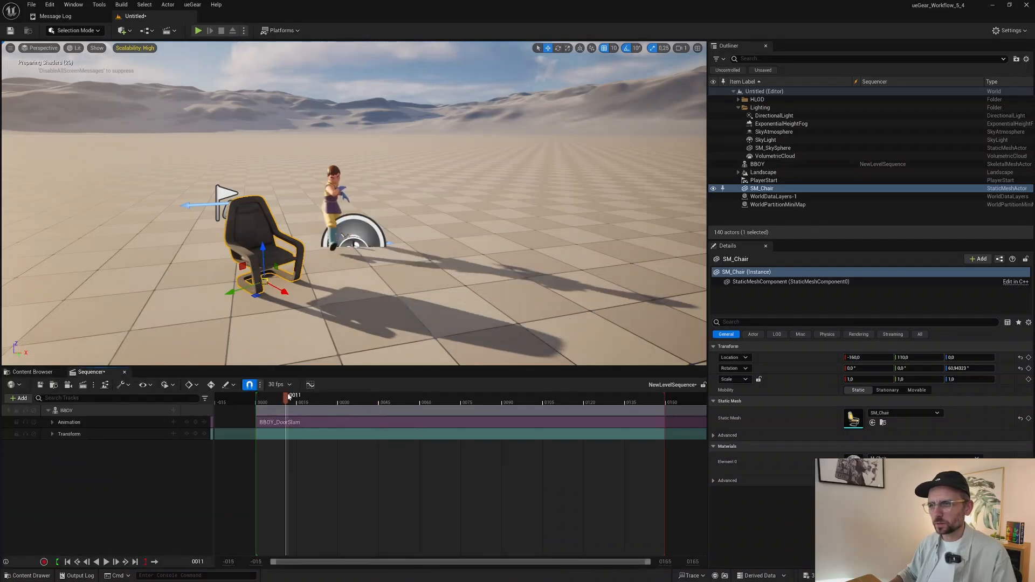
pyautogui.moveTo(289, 397); pyautogui.dragTo(444, 411)
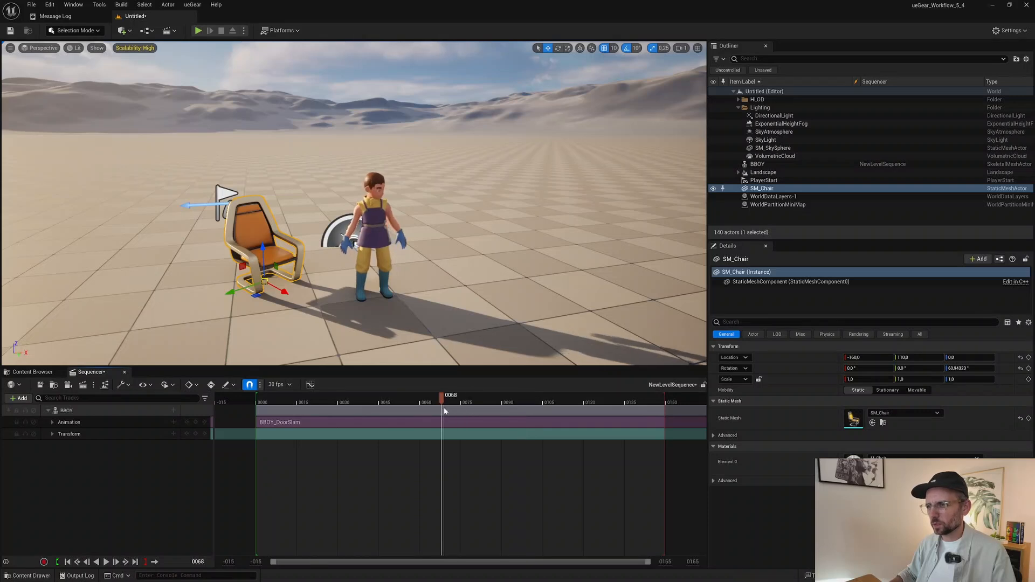
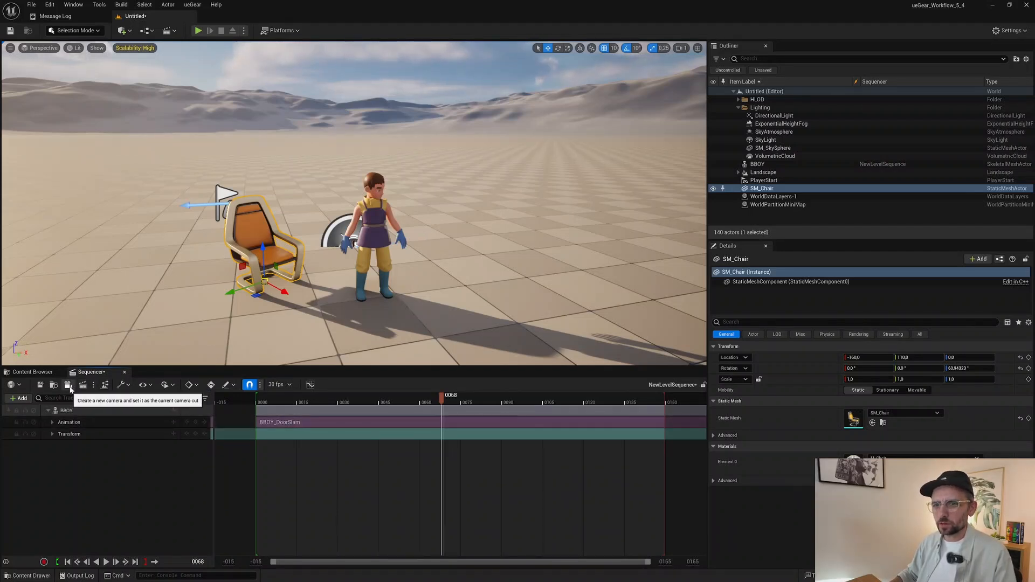
pyautogui.click(68, 385)
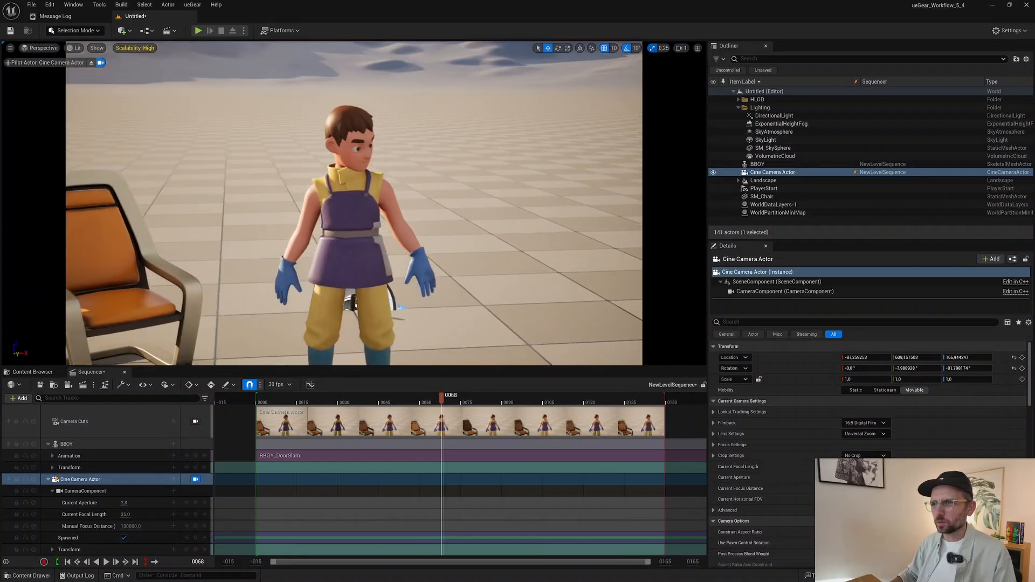
pyautogui.moveTo(377, 272); pyautogui.dragTo(377, 272, button='right')
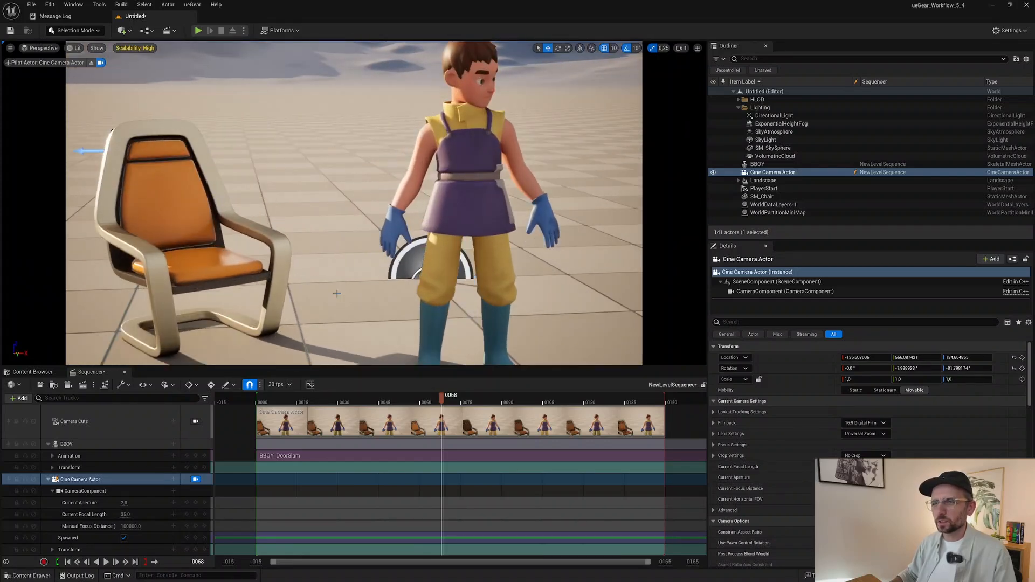
pyautogui.moveTo(443, 399); pyautogui.dragTo(366, 414)
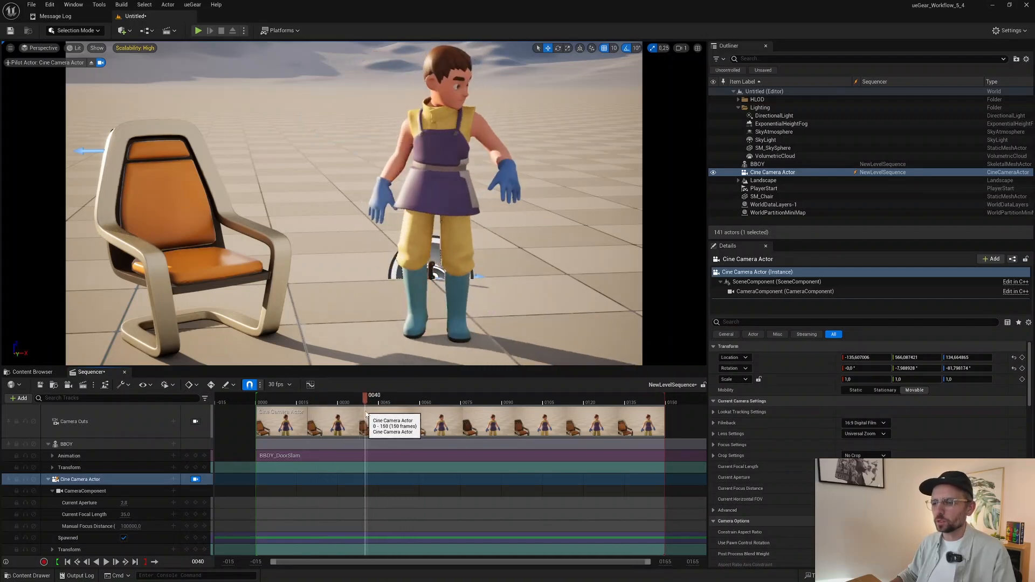
pyautogui.click(48, 480)
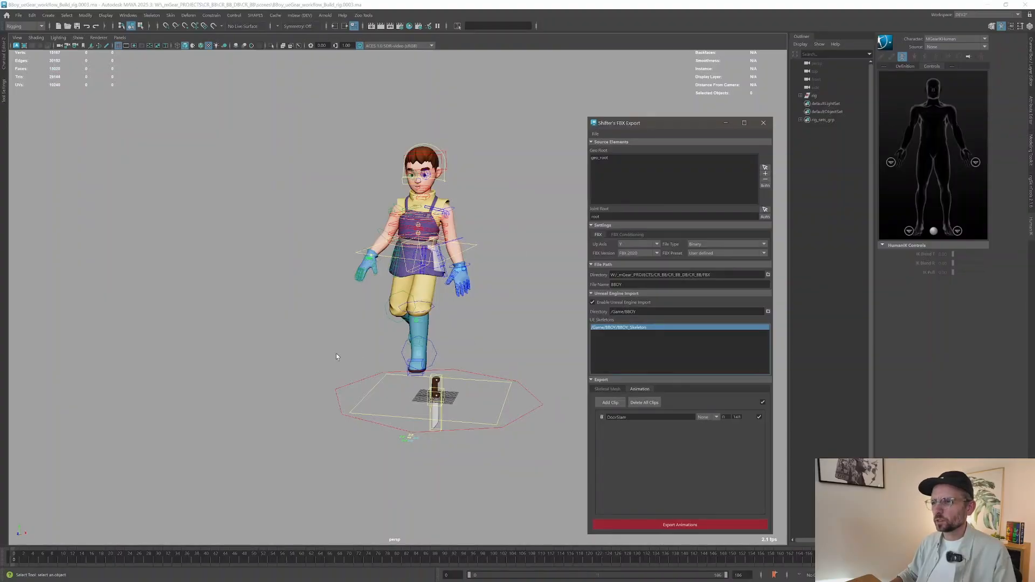
# Step: Switch to Maya, close the FBX export window and keep the ueGear commands open as a floating window
pyautogui.keyDown('alt'); pyautogui.moveTo(336, 357); pyautogui.dragTo(370, 357); pyautogui.keyUp('alt')
pyautogui.click(763, 124)
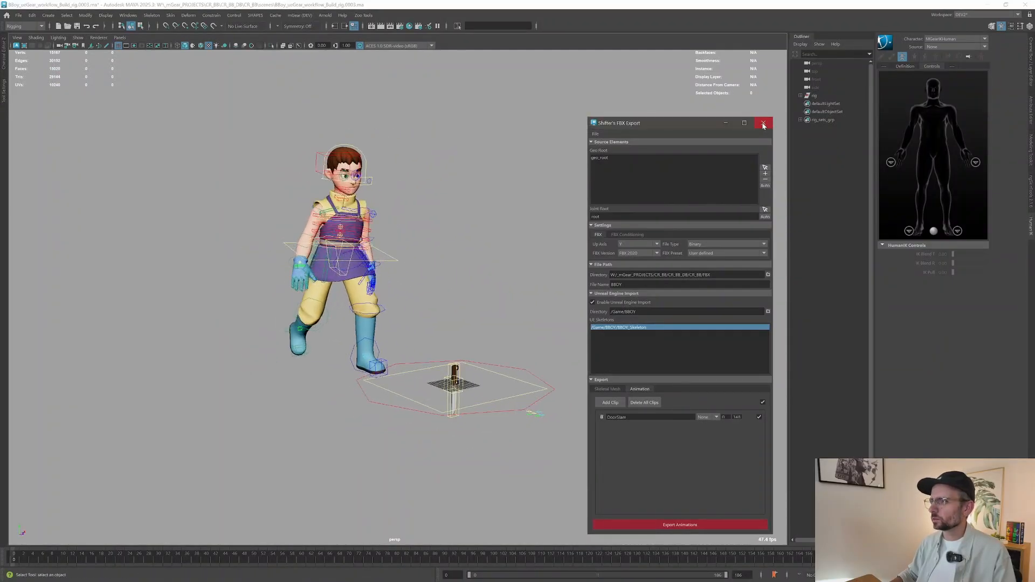
pyautogui.click(763, 124)
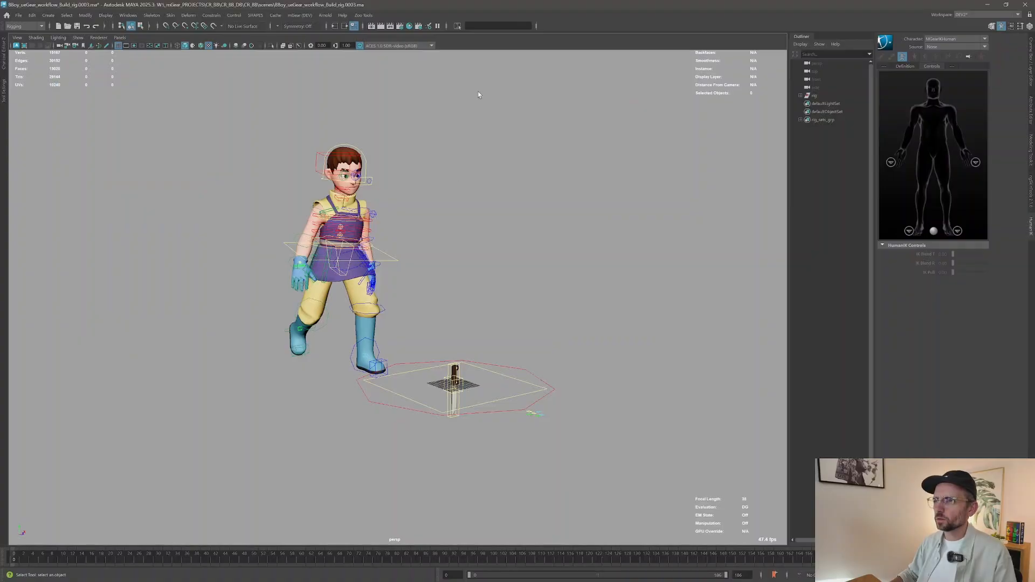
pyautogui.click(300, 15)
pyautogui.moveTo(314, 43)
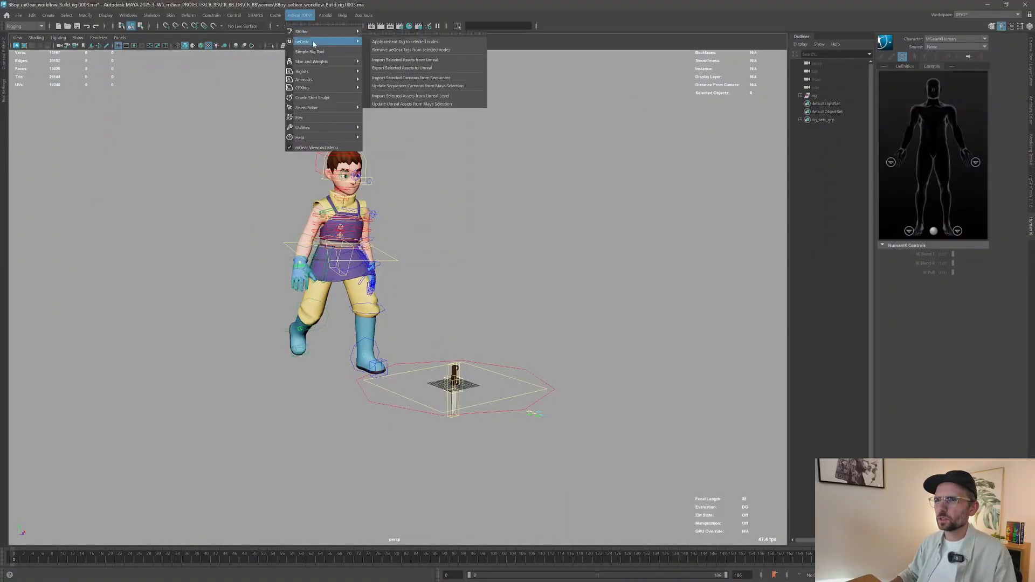
pyautogui.click(383, 35)
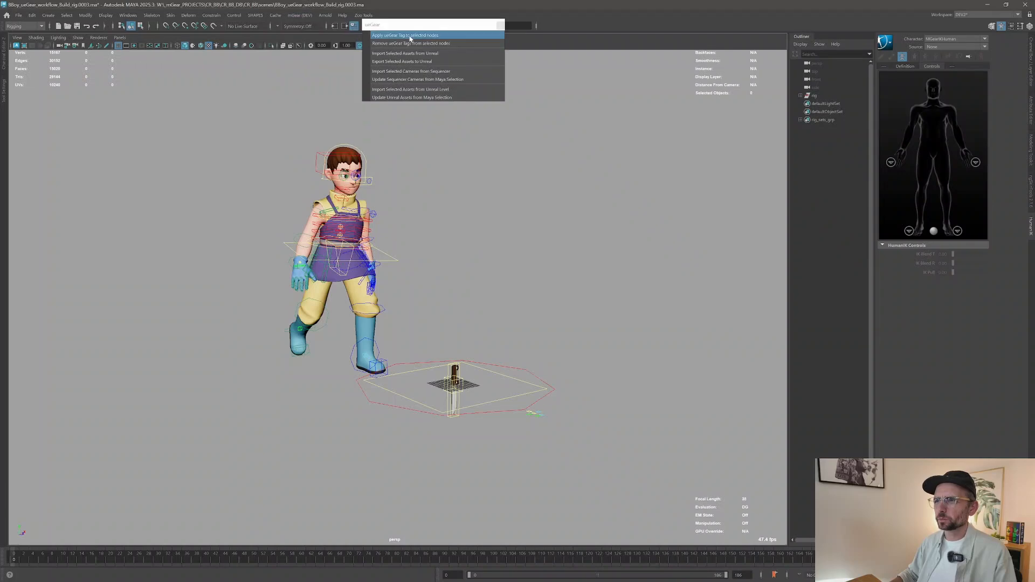
pyautogui.moveTo(412, 23); pyautogui.dragTo(461, 50)
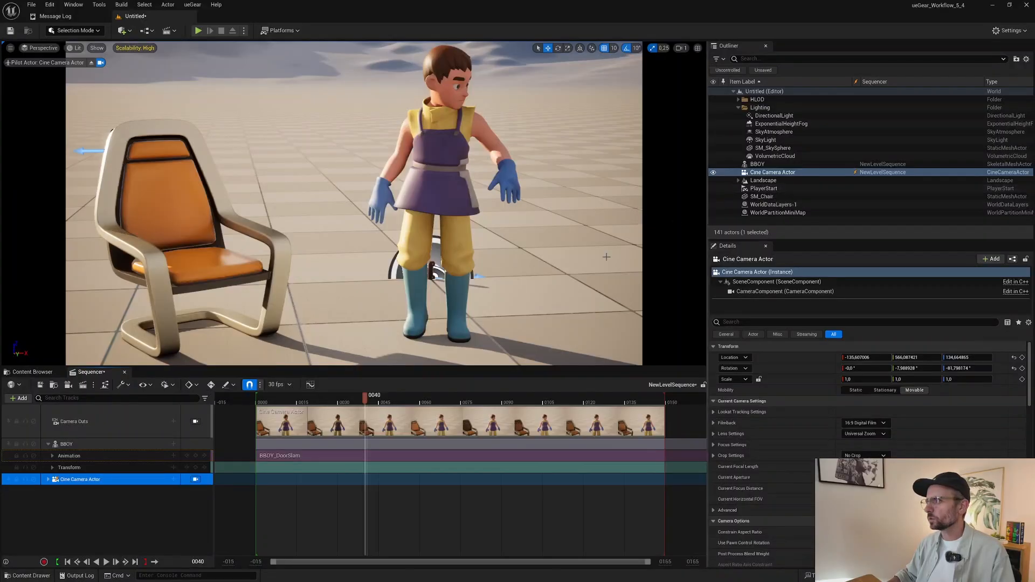
pyautogui.click(572, 284)
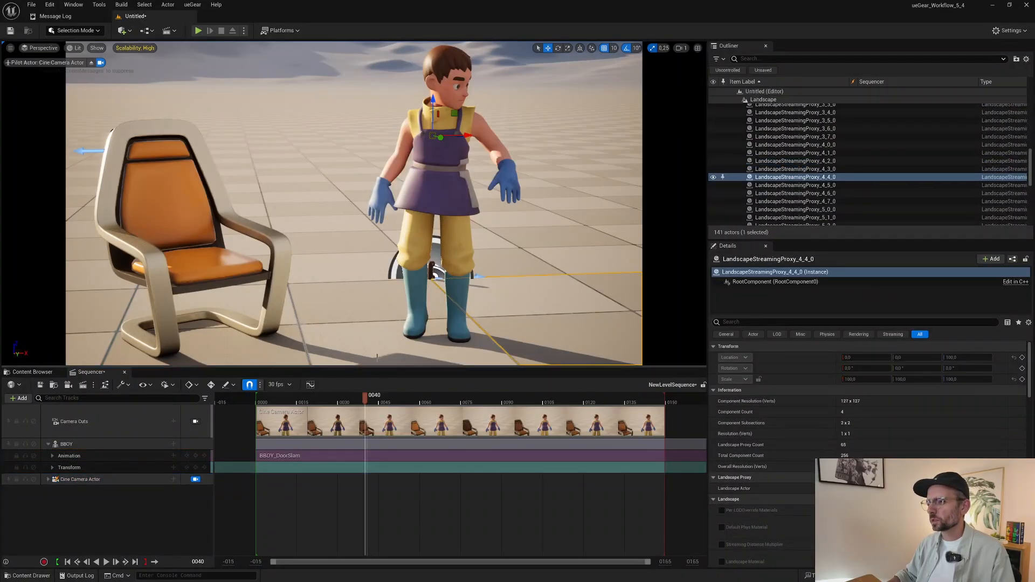
pyautogui.keyDown('shift'); pyautogui.click(351, 335); pyautogui.keyUp('shift')
pyautogui.keyDown('shift'); pyautogui.click(336, 269); pyautogui.keyUp('shift')
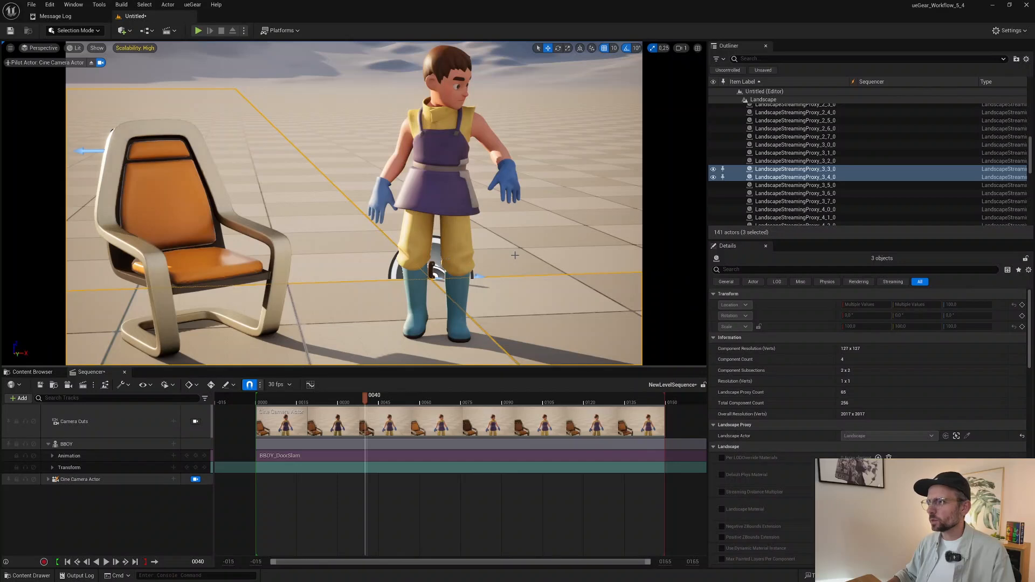
pyautogui.keyDown('shift'); pyautogui.click(511, 267); pyautogui.keyUp('shift')
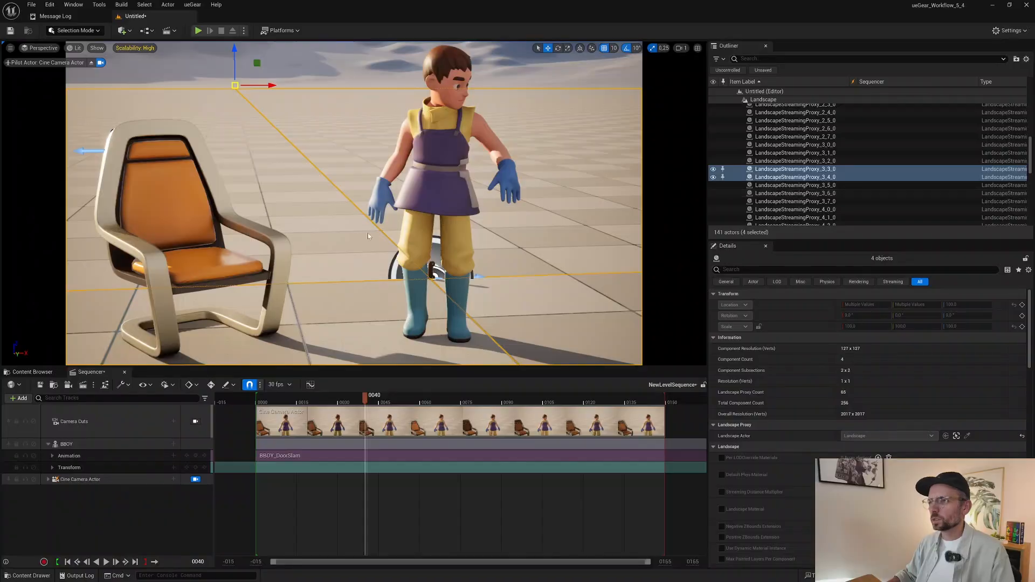
pyautogui.hotkey('alt', 'Tab')
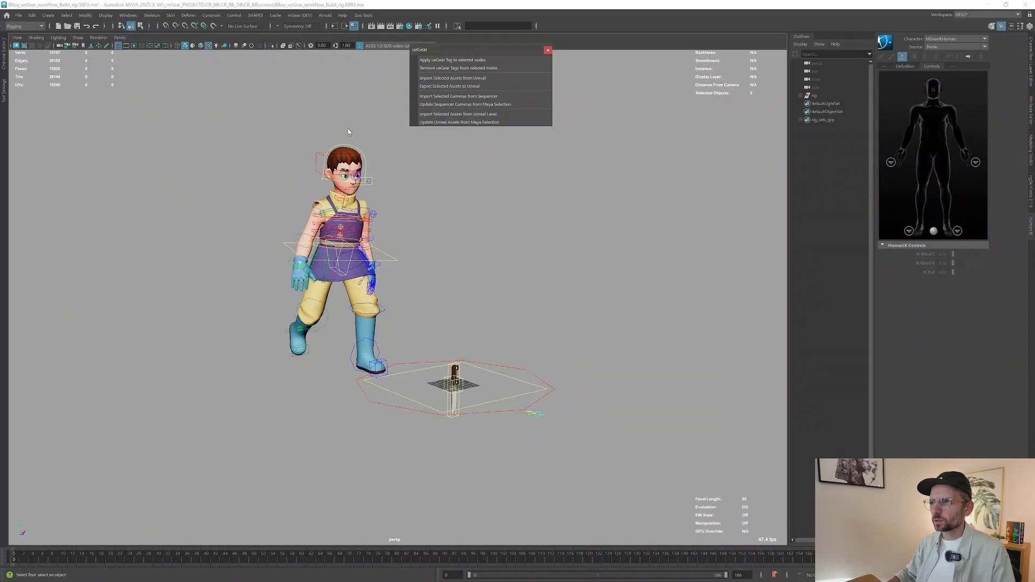
pyautogui.hotkey('alt', 'Tab')
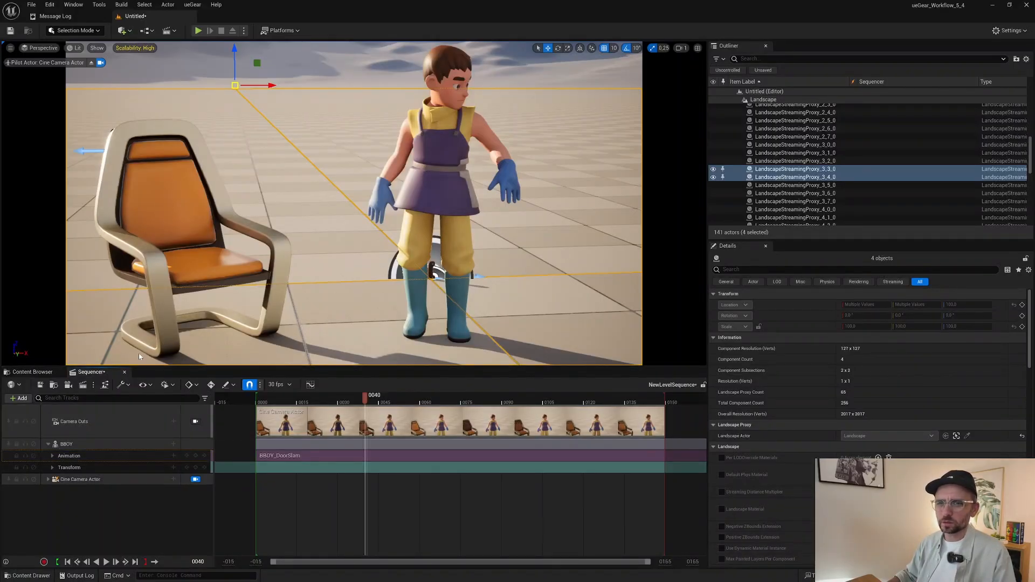
# Step: Select the SM_Chair actor in Unreal Engine, switch to Maya and import the selected asset from the Unreal level
pyautogui.click(197, 258)
pyautogui.hotkey('alt', 'Tab')
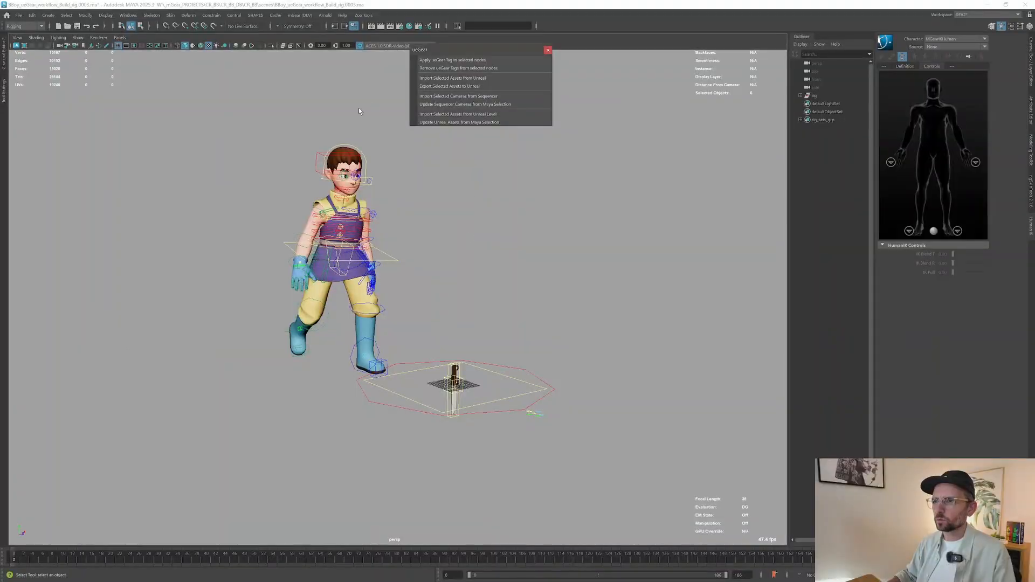
pyautogui.hotkey('alt', 'Tab')
pyautogui.hotkey('alt', 'Tab')
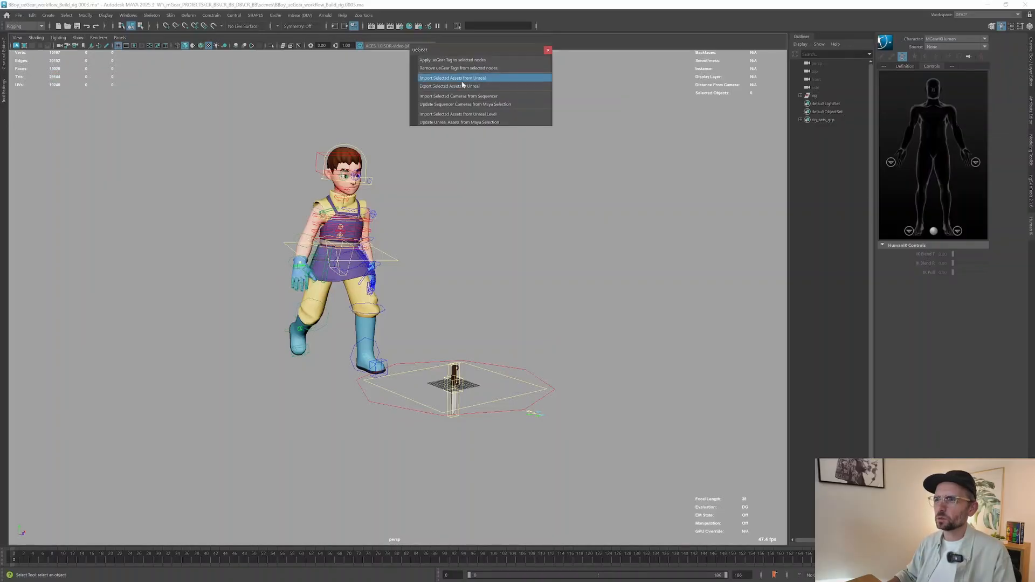
pyautogui.hotkey('alt', 'Tab')
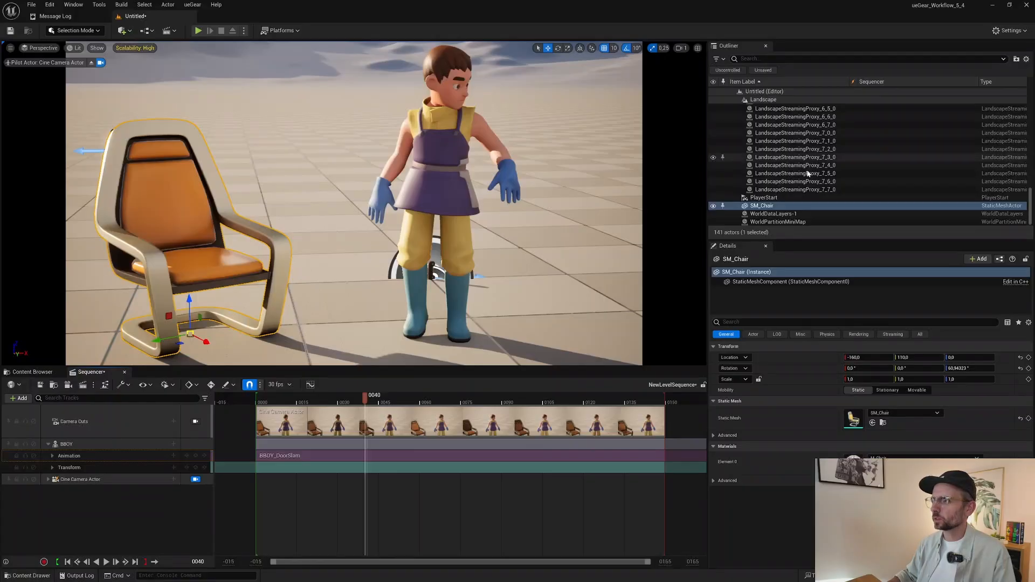
pyautogui.click(754, 206)
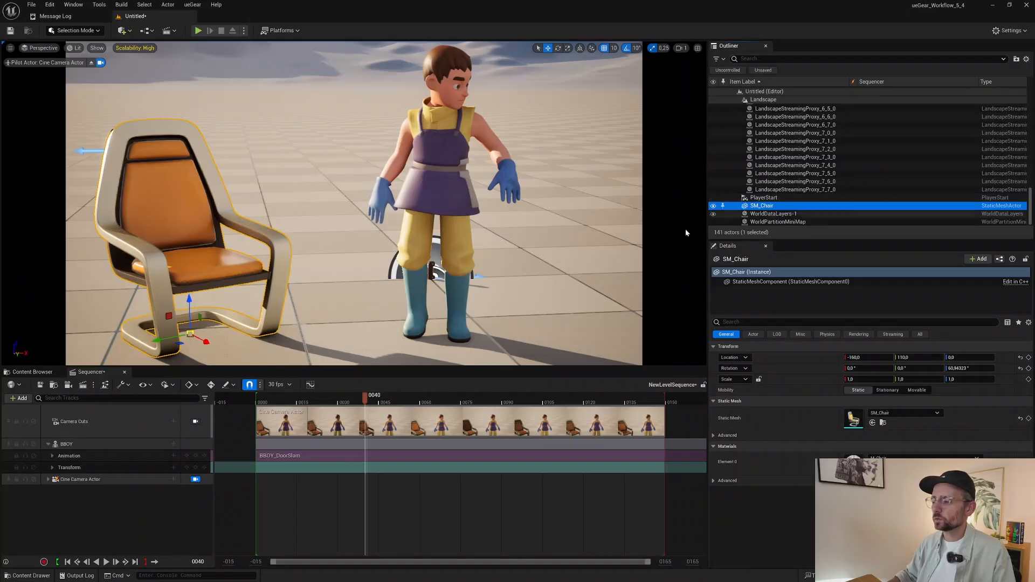
pyautogui.hotkey('alt', 'Tab')
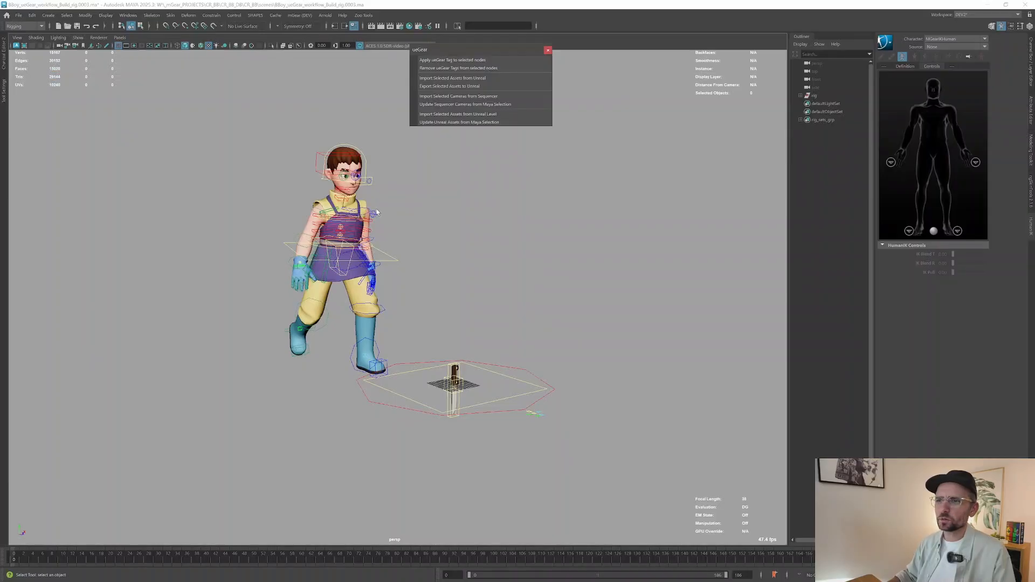
pyautogui.click(457, 115)
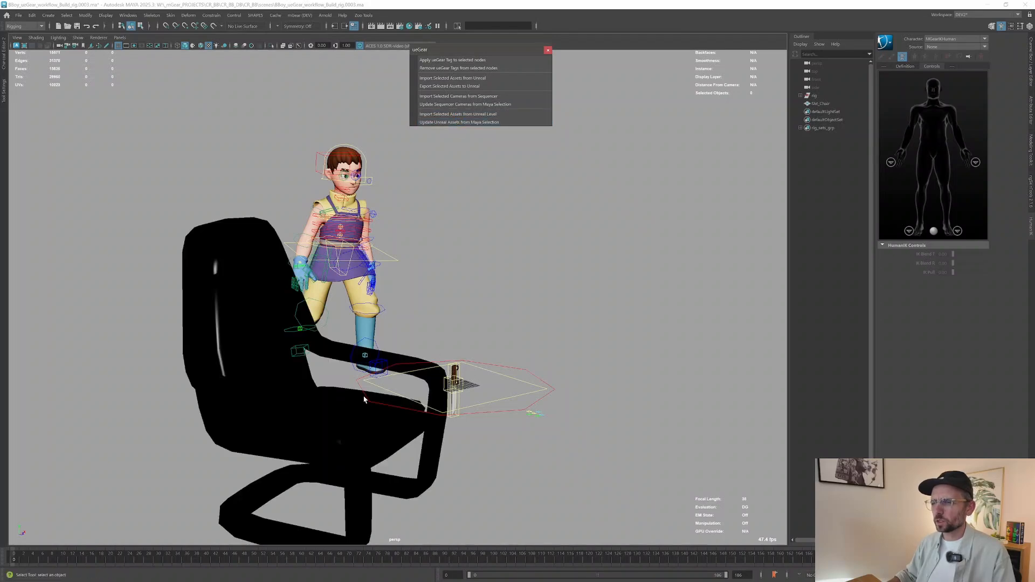
# Step: Assign a Lambert material to the SM_Chair mesh and check the chair beside the character at frame 45 of the animation
pyautogui.keyDown('alt'); pyautogui.moveTo(364, 399); pyautogui.dragTo(420, 402); pyautogui.keyUp('alt')
pyautogui.click(155, 302)
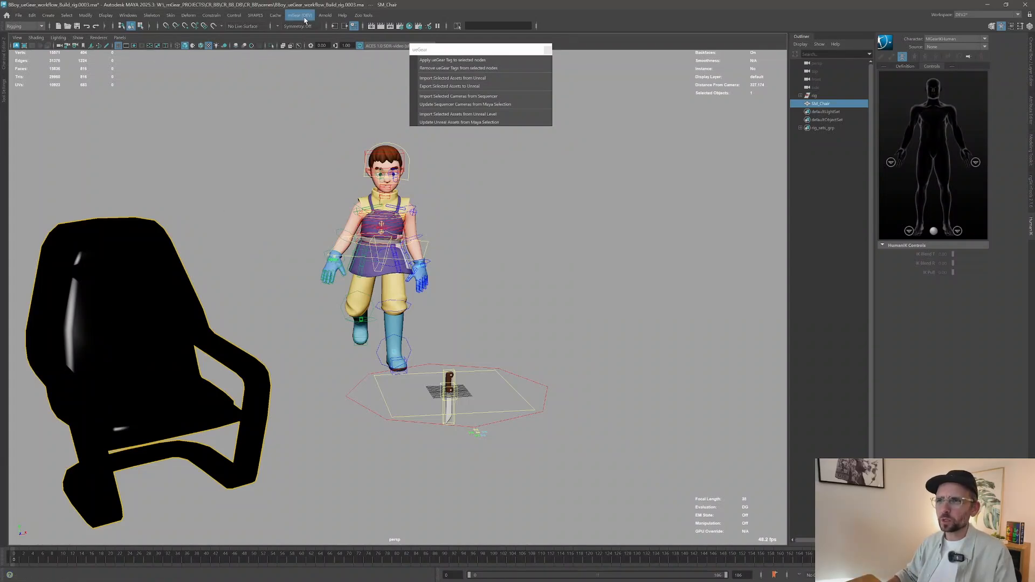
pyautogui.press('space')
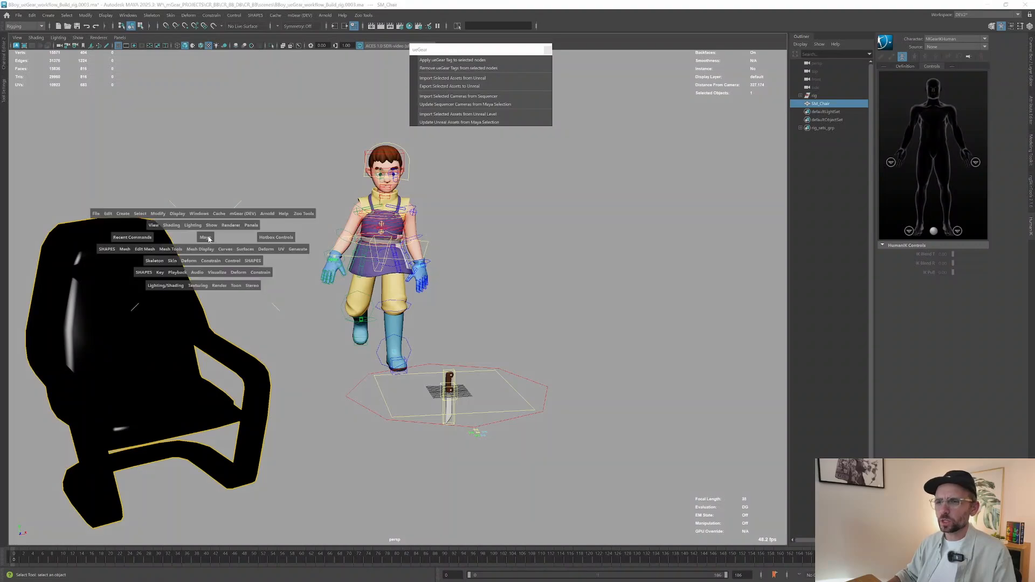
pyautogui.click(161, 286)
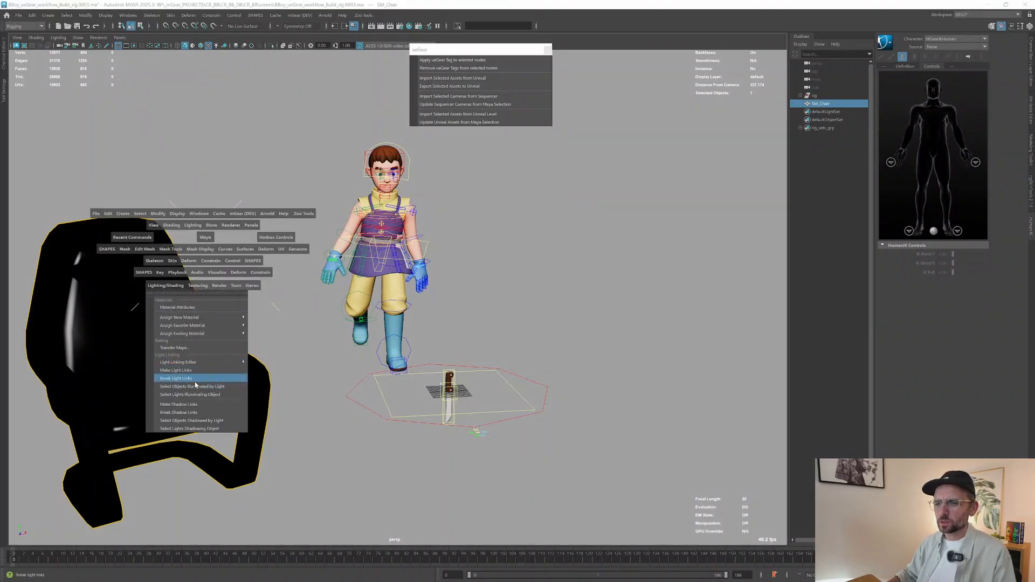
pyautogui.moveTo(197, 362)
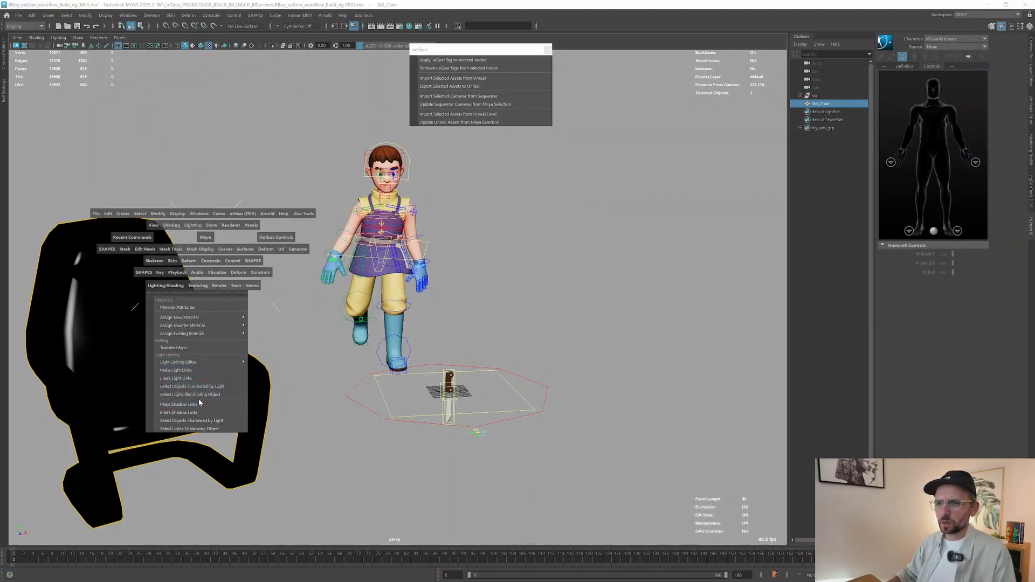
pyautogui.moveTo(210, 325)
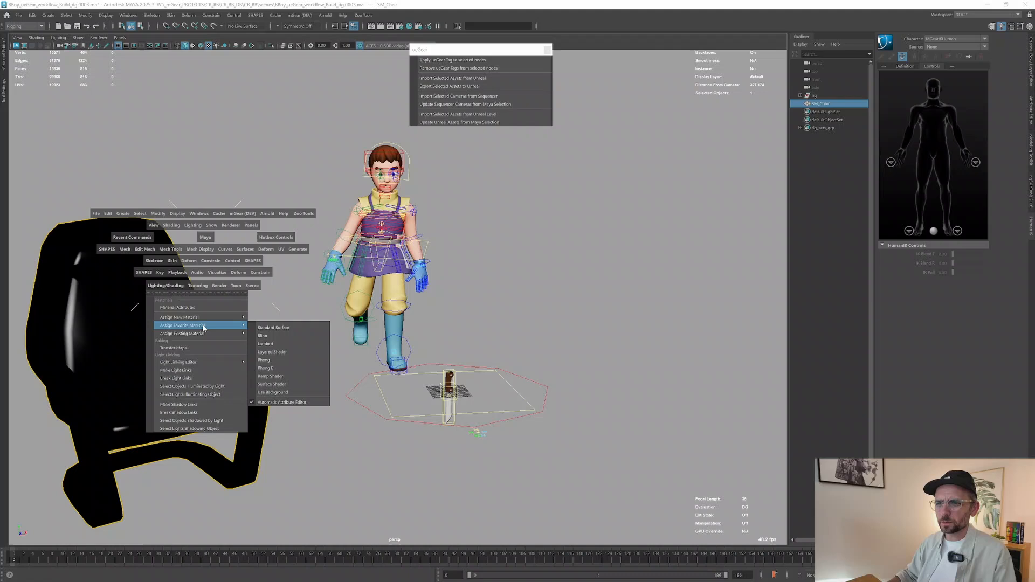
pyautogui.click(266, 344)
pyautogui.click(281, 337)
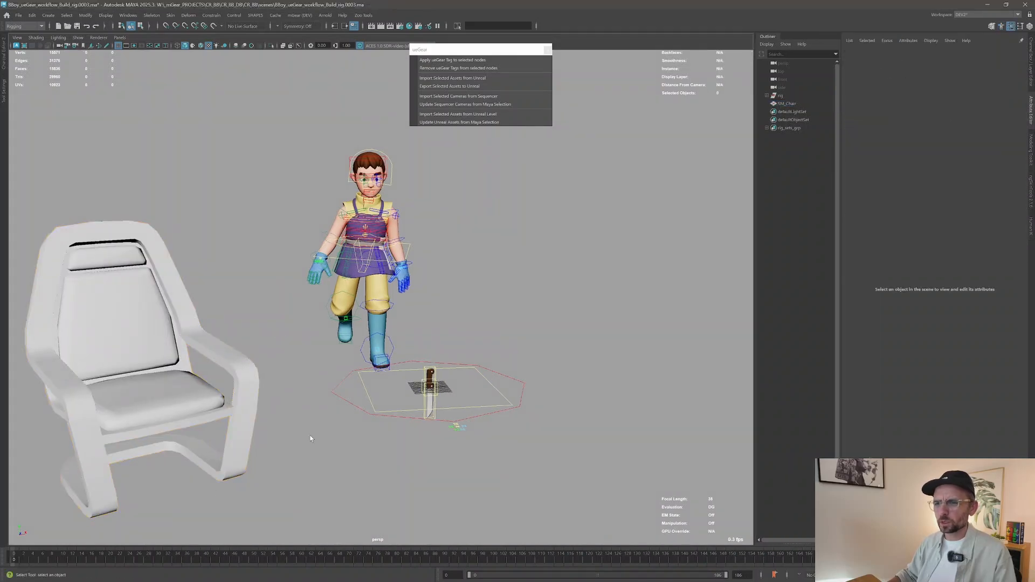
pyautogui.moveTo(34, 558); pyautogui.dragTo(229, 565)
pyautogui.scroll(-3, 326, 396)
pyautogui.keyDown('alt'); pyautogui.moveTo(326, 400); pyautogui.dragTo(334, 386); pyautogui.keyUp('alt')
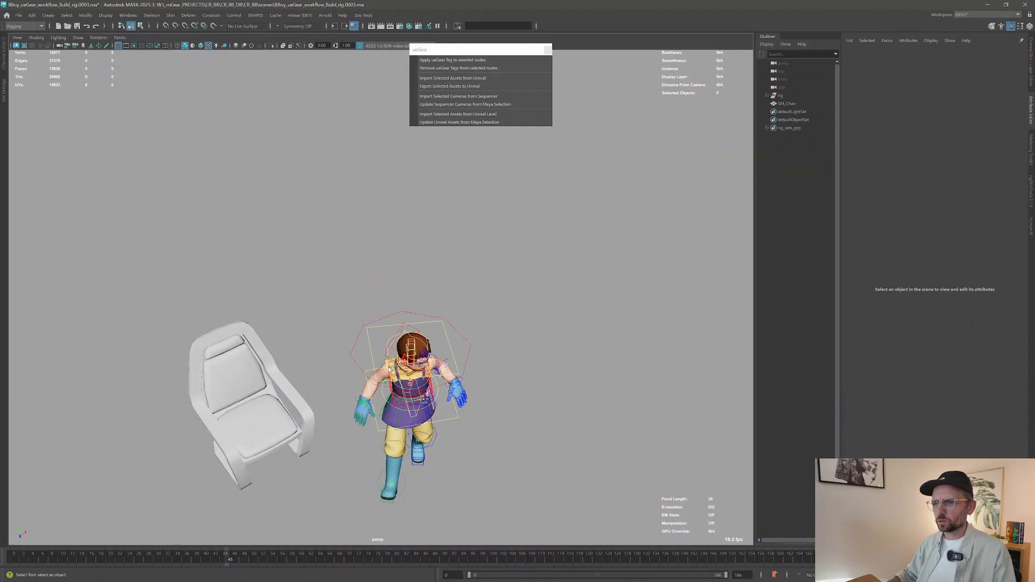
# Step: Select the Cine Camera Actor track in the Unreal sequence, switch to Maya and import the selected camera from Sequencer
pyautogui.hotkey('alt', 'Tab')
pyautogui.hotkey('alt', 'Tab')
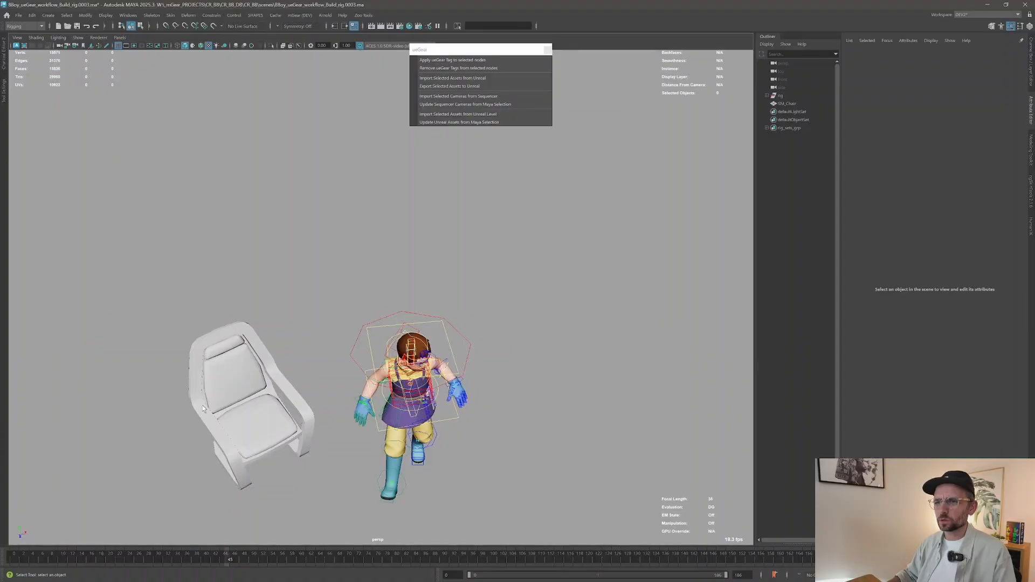
pyautogui.hotkey('alt', 'Tab')
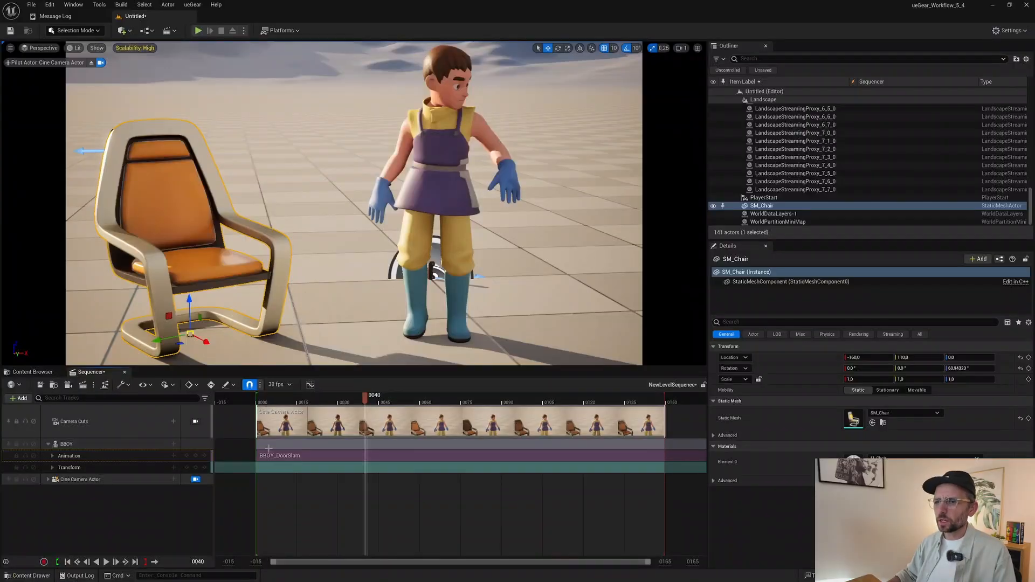
pyautogui.click(73, 479)
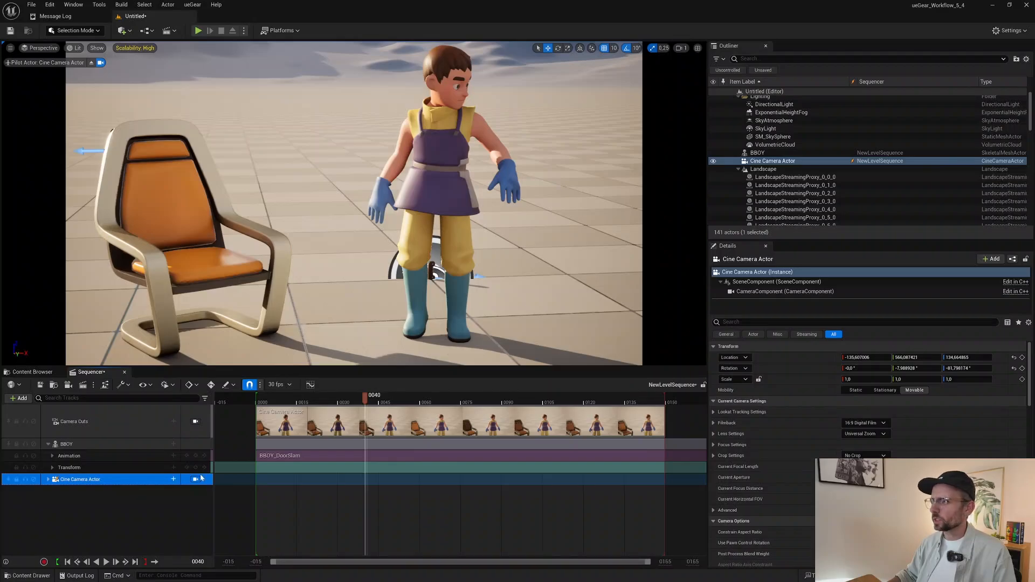
pyautogui.hotkey('alt', 'Tab')
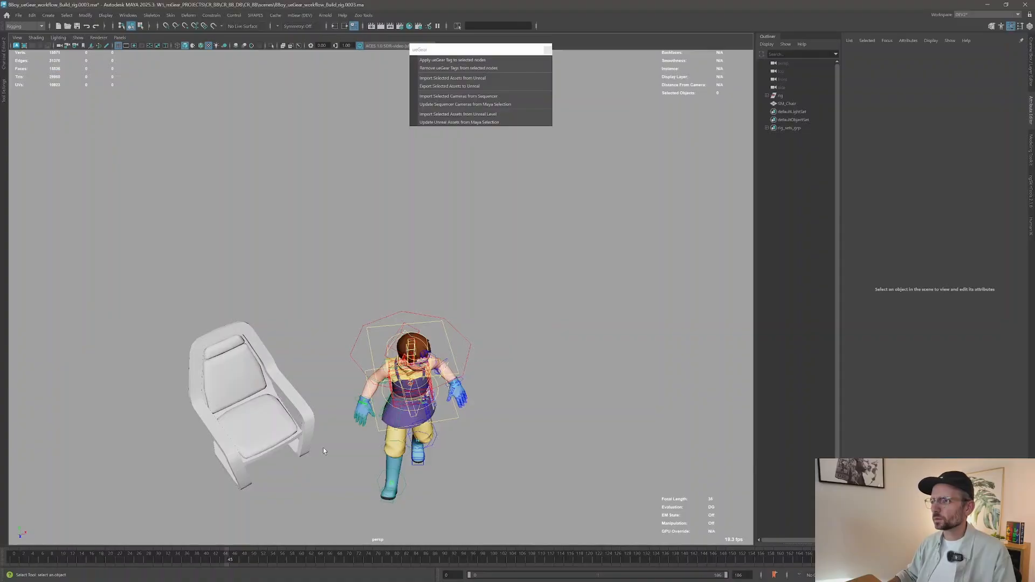
pyautogui.click(475, 99)
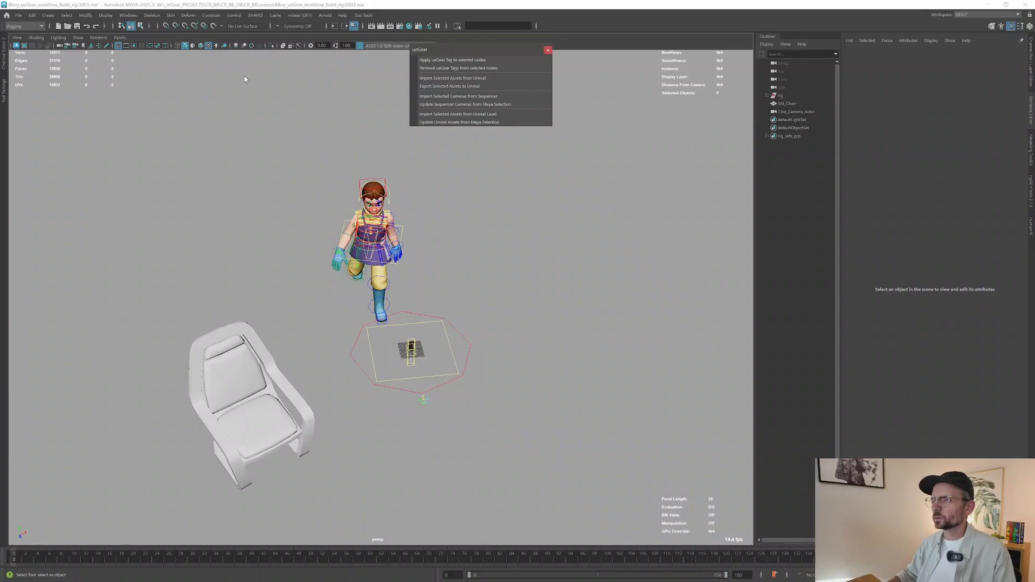
# Step: Look through the imported Cine_Camera_Actor with its gate and safe action area displayed, scrub the animation and move the ueGear window aside
pyautogui.click(119, 37)
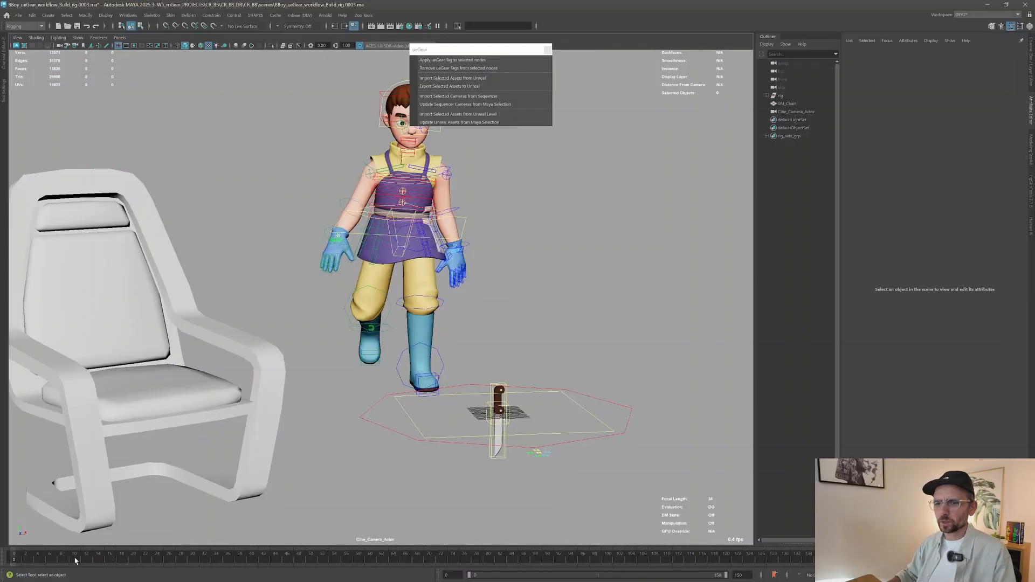
pyautogui.moveTo(40, 561); pyautogui.dragTo(56, 561)
pyautogui.click(127, 45)
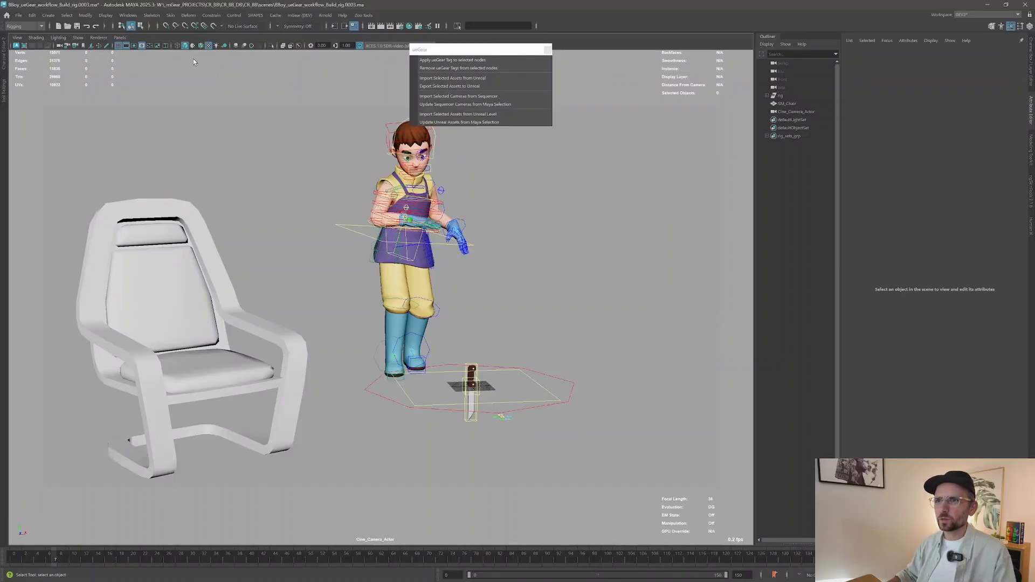
pyautogui.click(134, 45)
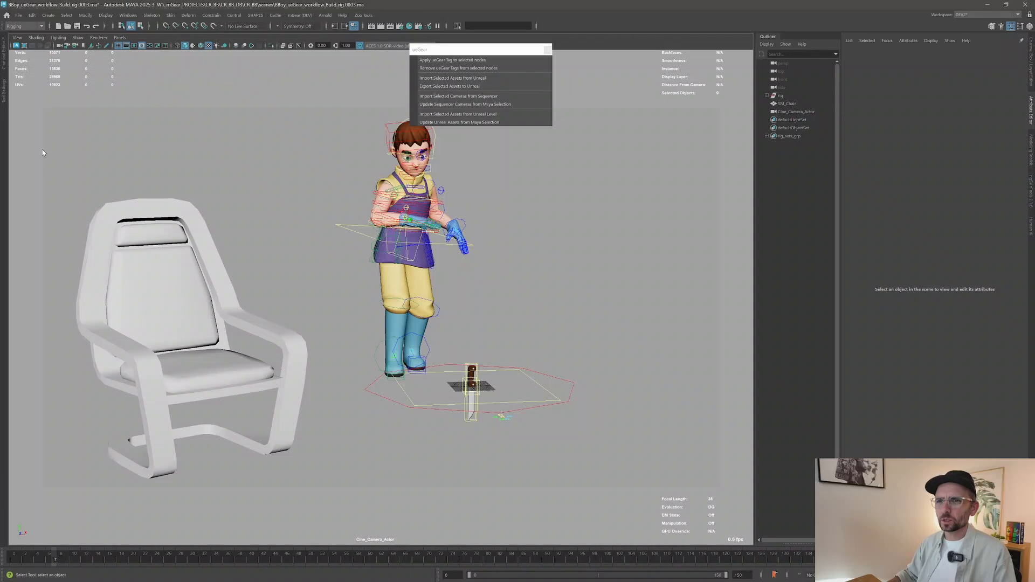
pyautogui.click(158, 46)
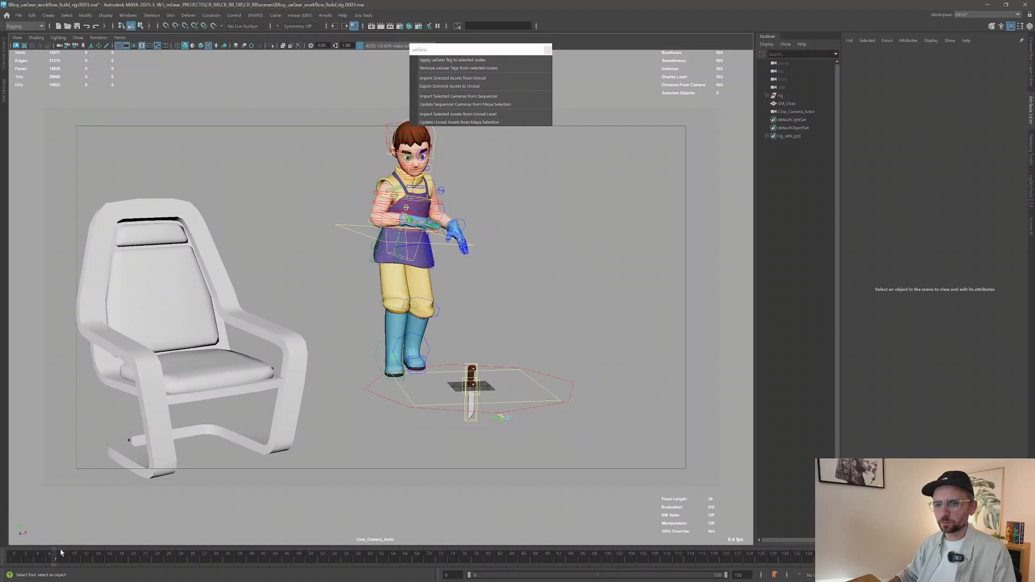
pyautogui.moveTo(61, 553); pyautogui.dragTo(162, 553)
pyautogui.moveTo(471, 44); pyautogui.dragTo(568, 25)
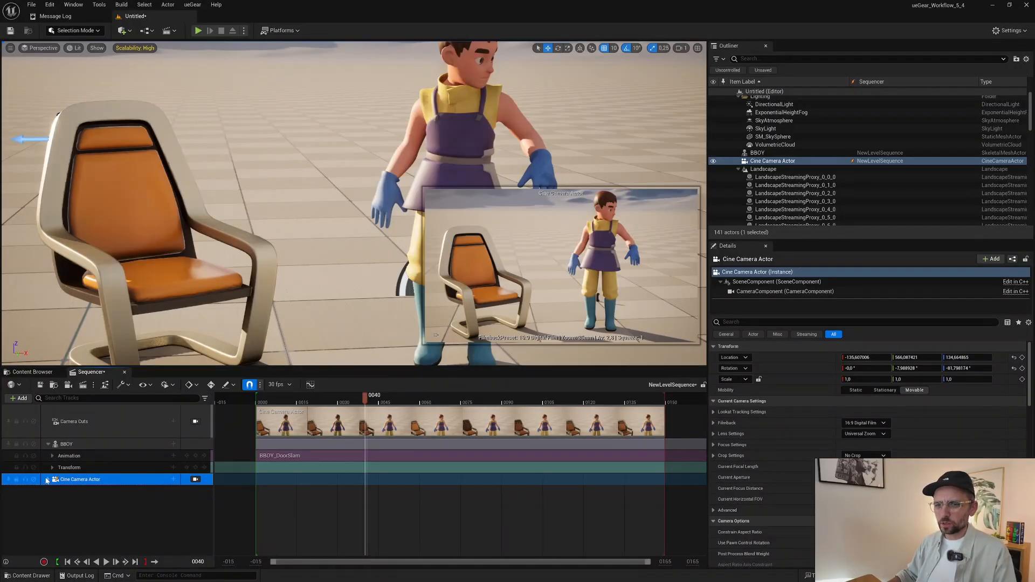
# Step: Review the CineCameraActor shot up to frame 73 in the Unreal sequence, then play it through the camera in Maya
pyautogui.click(47, 481)
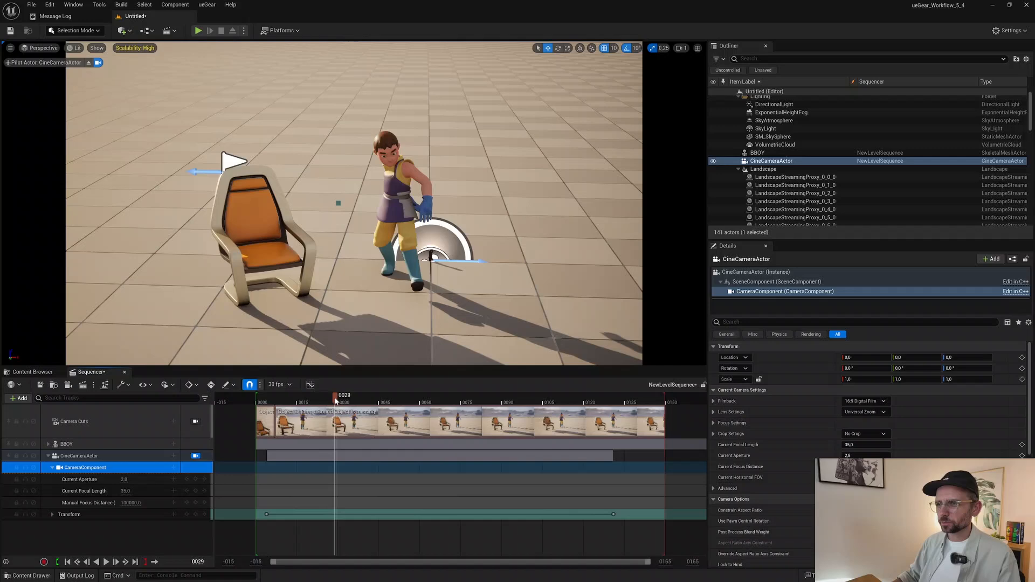
pyautogui.moveTo(339, 400); pyautogui.dragTo(456, 418)
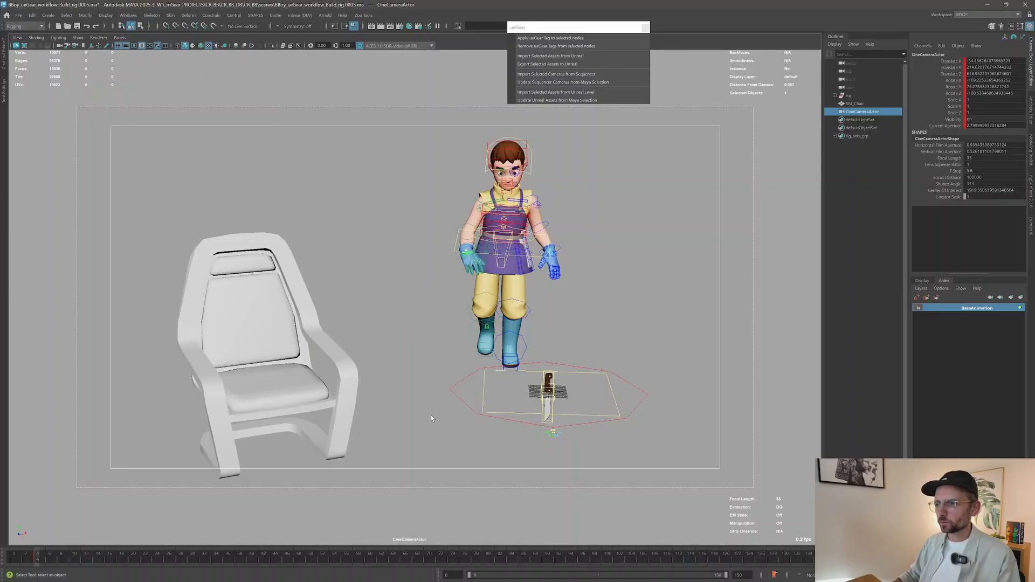
pyautogui.hotkey('alt', 'v')
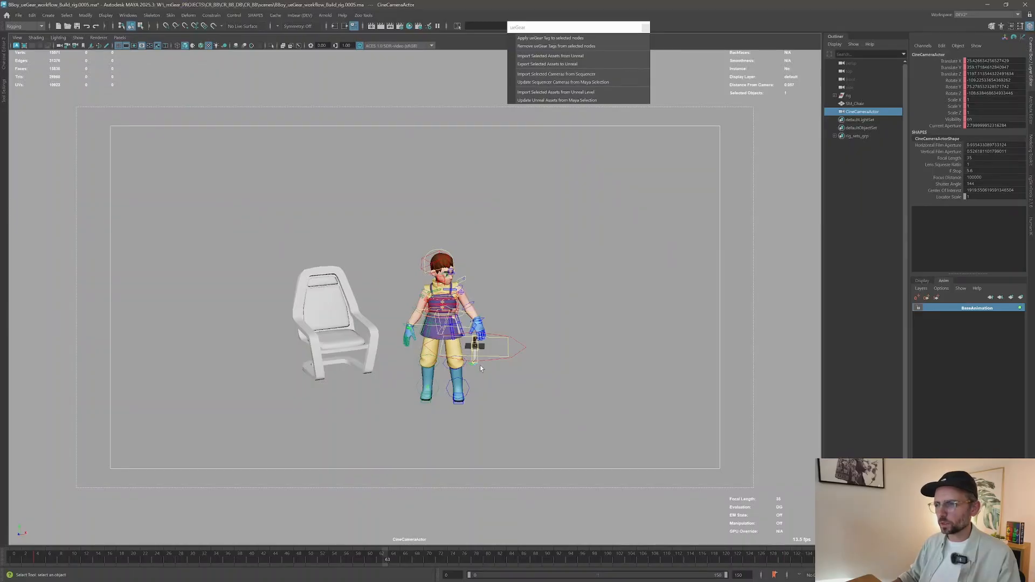
# Step: Orbit and pan the CineCameraActor at frame 63 to a low, level view of the chair and character, and scrub the camera move
pyautogui.keyDown('alt'); pyautogui.moveTo(480, 365); pyautogui.dragTo(494, 346); pyautogui.keyUp('alt')
pyautogui.moveTo(493, 346)
pyautogui.keyDown('alt'); pyautogui.mouseDown(button='middle')
pyautogui.moveTo(491, 318)
pyautogui.moveTo(485, 353)
pyautogui.mouseUp(button='middle'); pyautogui.keyUp('alt')
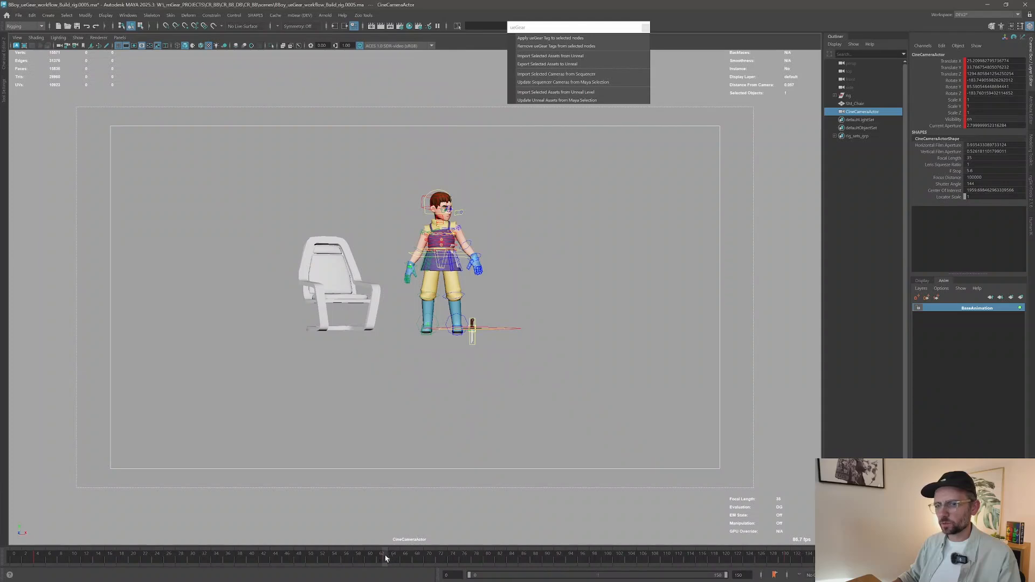
pyautogui.moveTo(385, 558); pyautogui.dragTo(98, 558)
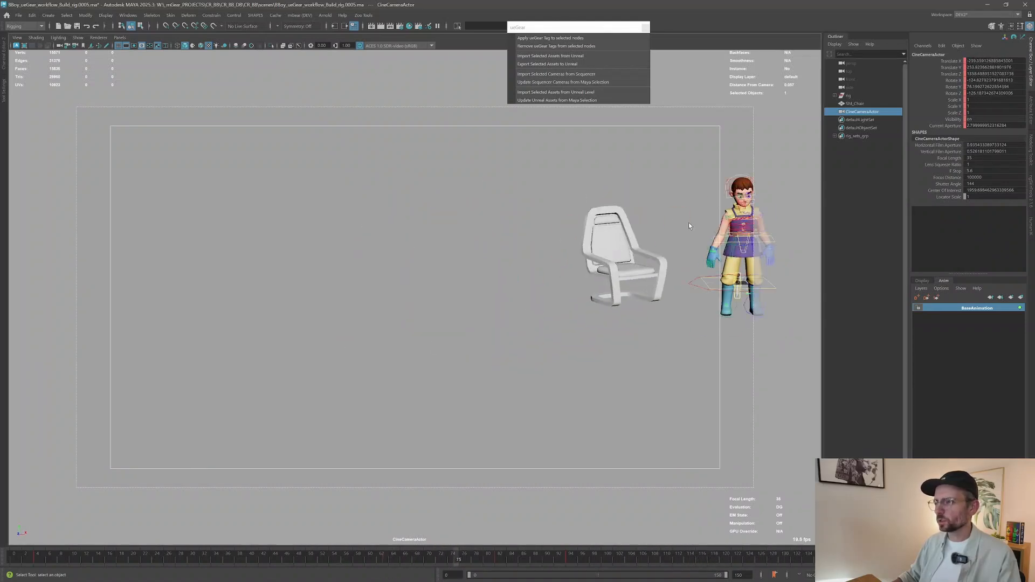
# Step: Update the Sequencer camera from the Maya selection through an FBX export with Resample All off, and scrub the result in Unreal Engine
pyautogui.click(561, 82)
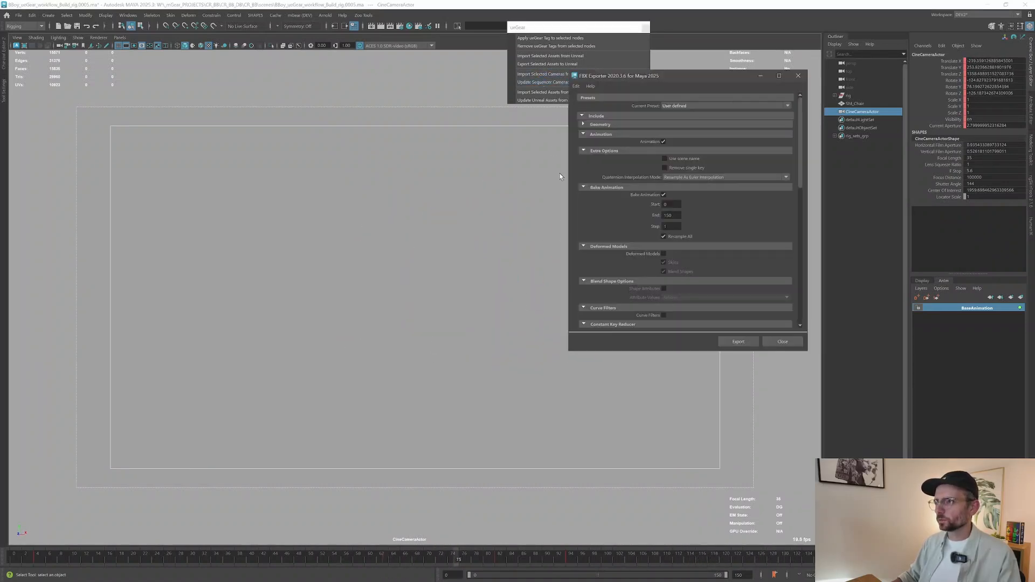
pyautogui.click(742, 344)
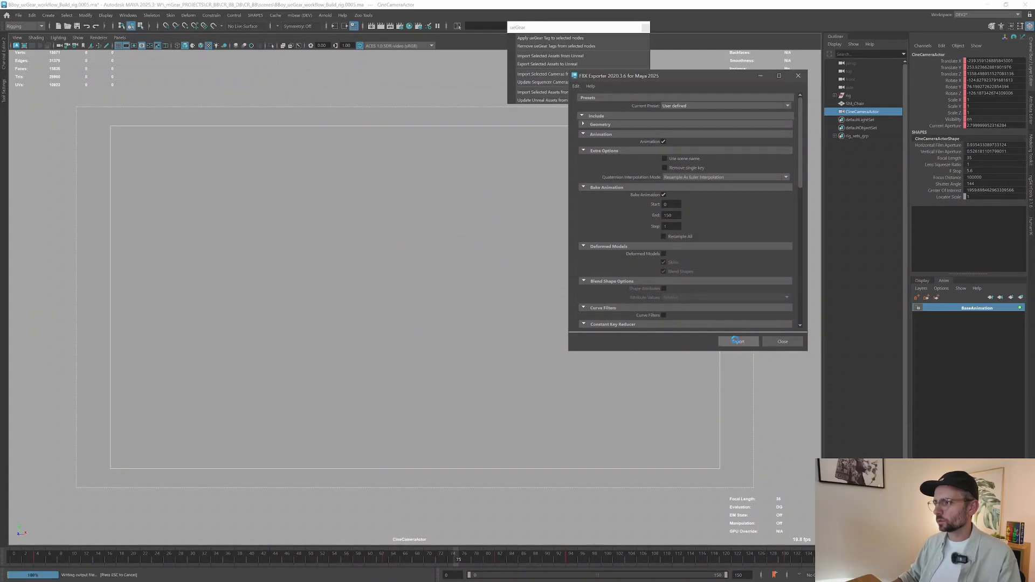
pyautogui.hotkey('alt', 'Tab')
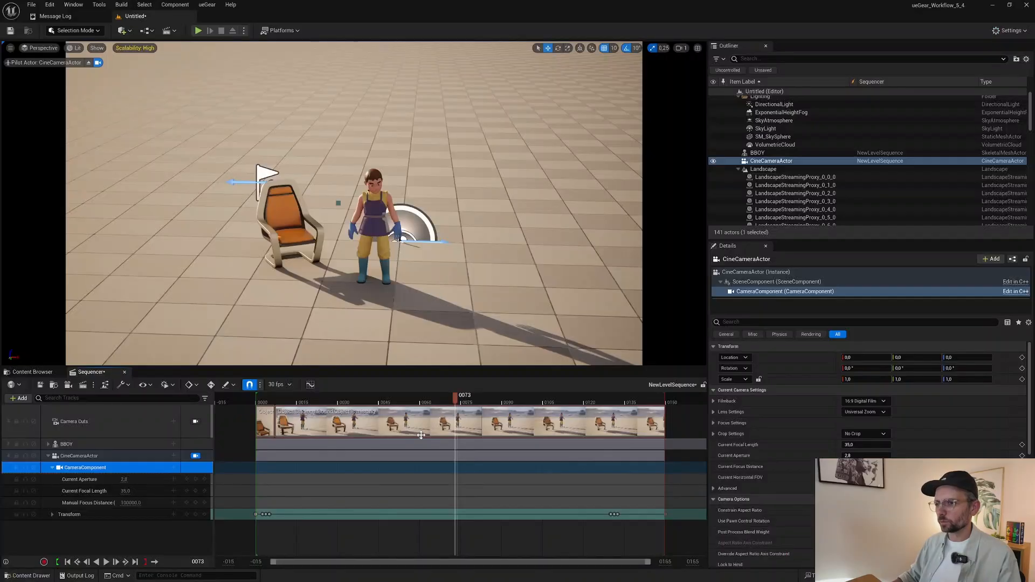
pyautogui.moveTo(281, 402); pyautogui.dragTo(374, 454)
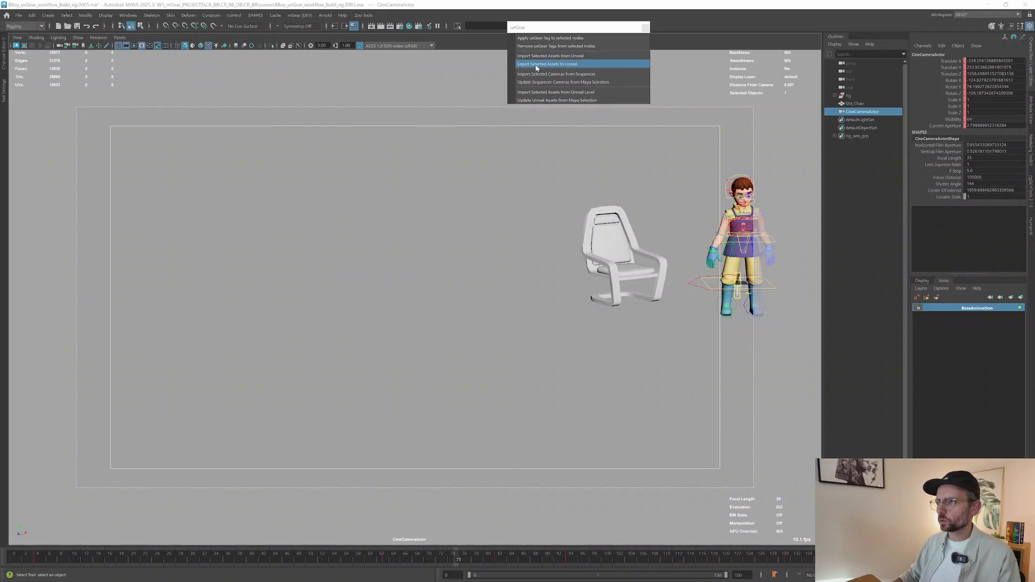
# Step: Repeat the Sequencer camera update from Maya with baked animation for frames 0 to 150 and scrub the shot in Unreal Engine
pyautogui.click(560, 82)
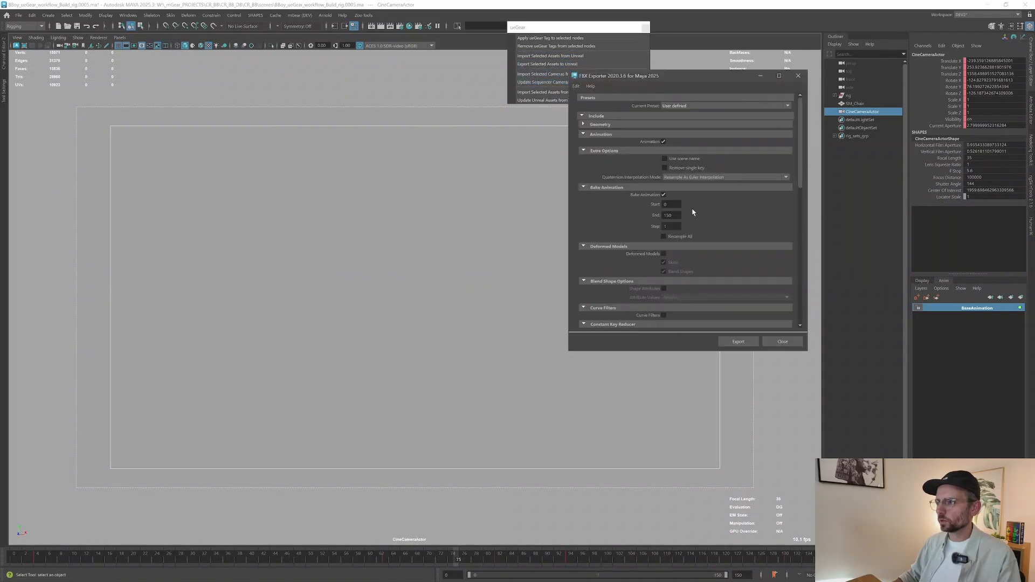
pyautogui.click(737, 342)
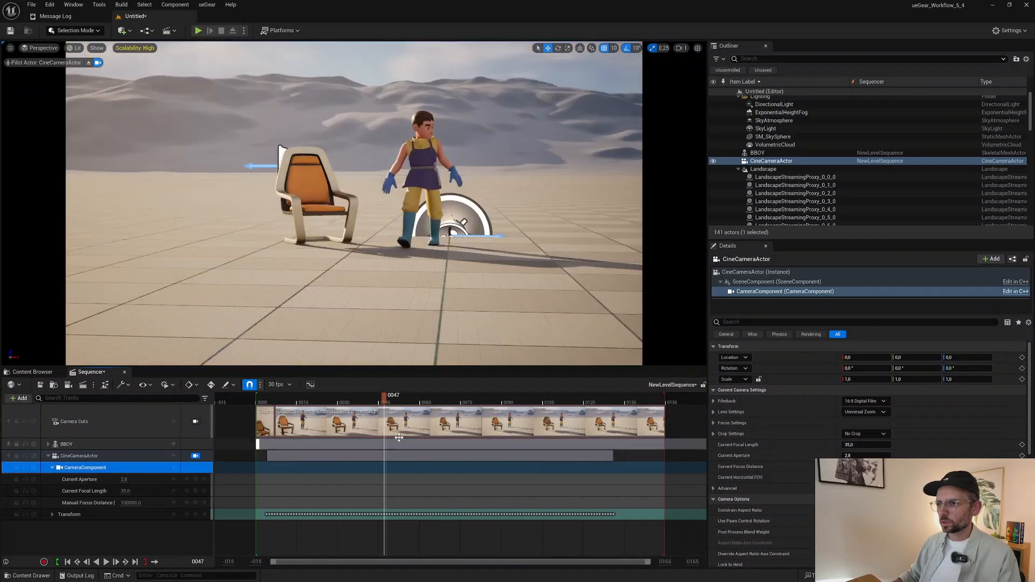
pyautogui.click(330, 411)
pyautogui.moveTo(331, 410); pyautogui.dragTo(319, 455)
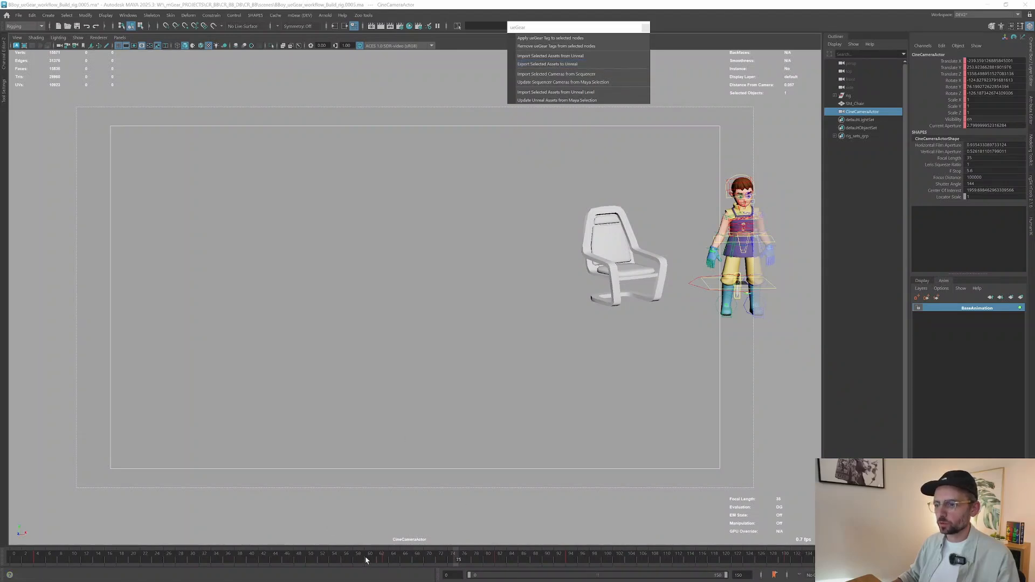
# Step: Delete the CineCameraActor's keys between about frames 59 and 98 in Maya and scrub the camera move up to frame 133
pyautogui.keyDown('shift'); pyautogui.moveTo(365, 561); pyautogui.dragTo(595, 563); pyautogui.keyUp('shift')
pyautogui.rightClick(584, 564)
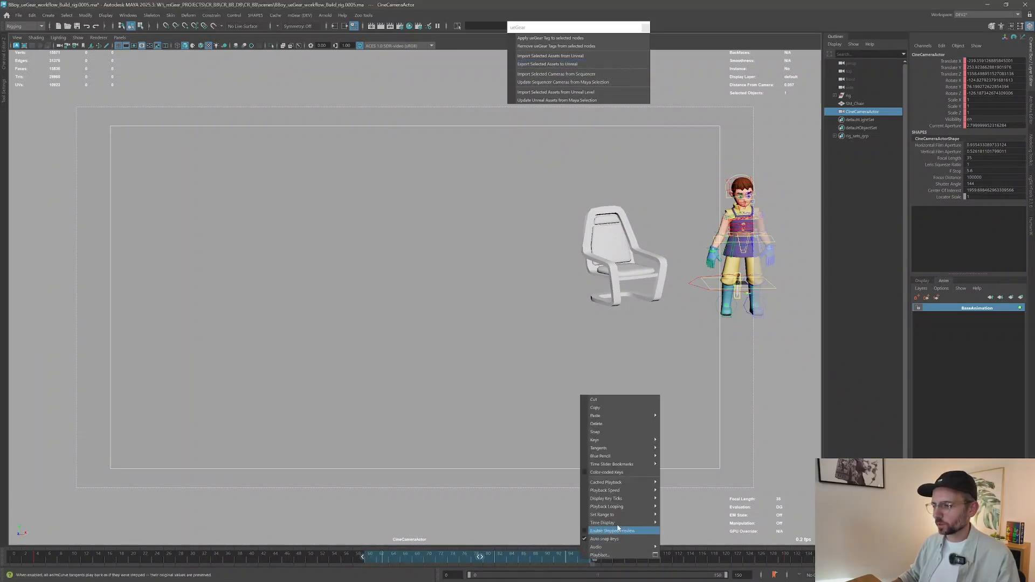
pyautogui.click(598, 424)
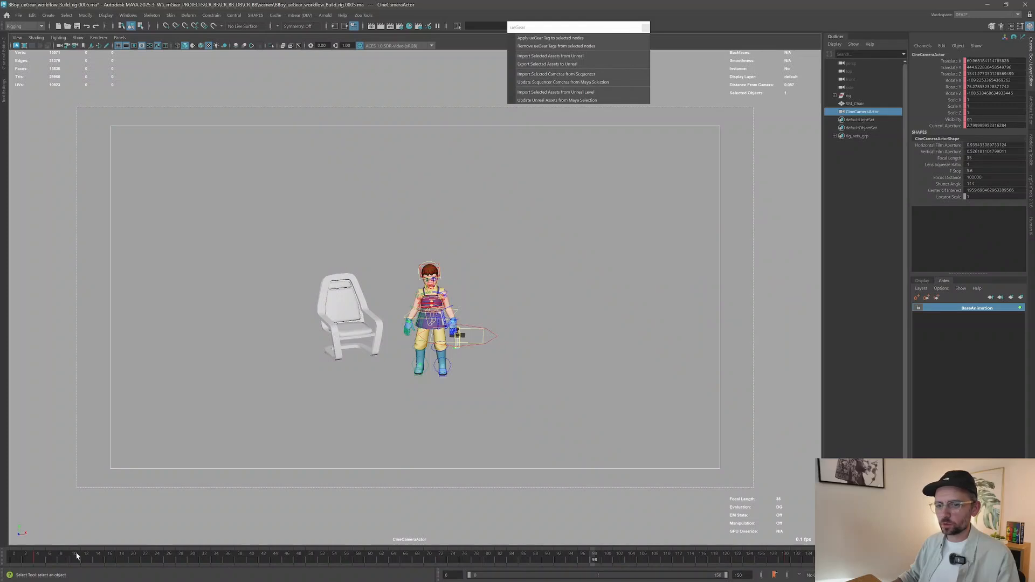
pyautogui.moveTo(41, 561); pyautogui.dragTo(803, 564)
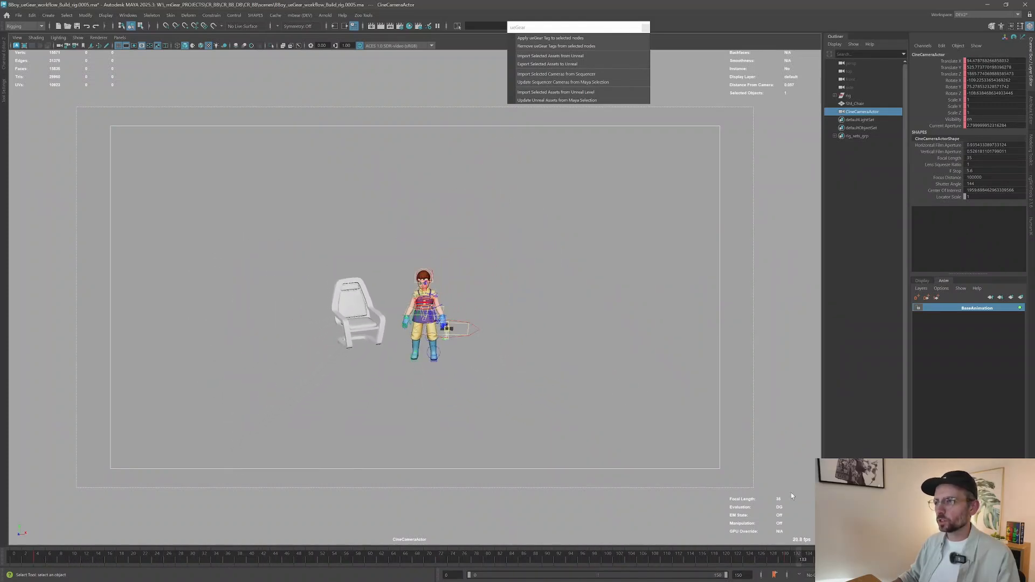
# Step: Export the simplified camera move from Maya as an update of the Sequencer camera, with animation baked over frames 0 to 150
pyautogui.click(554, 64)
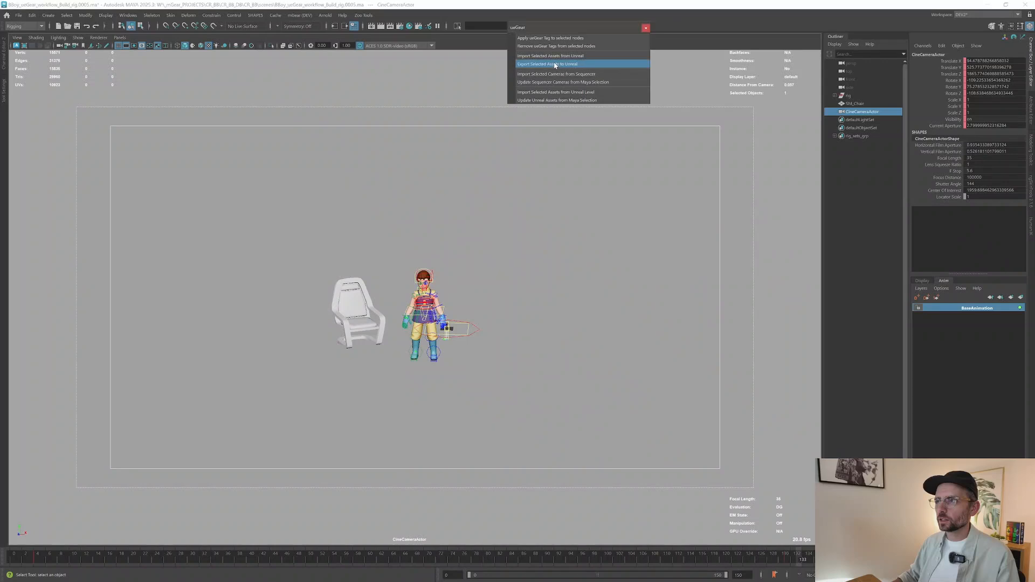
pyautogui.click(567, 84)
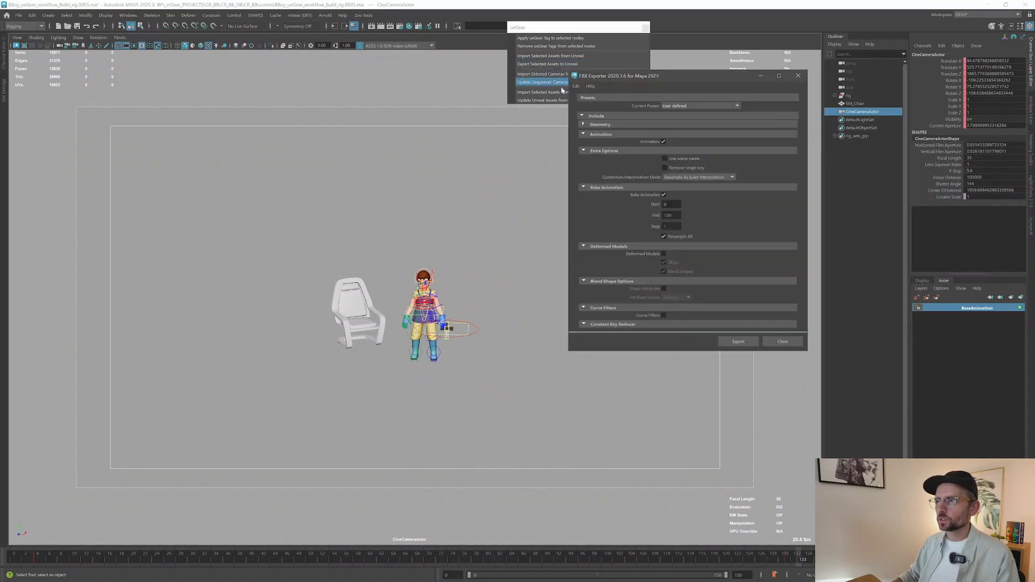
pyautogui.click(738, 341)
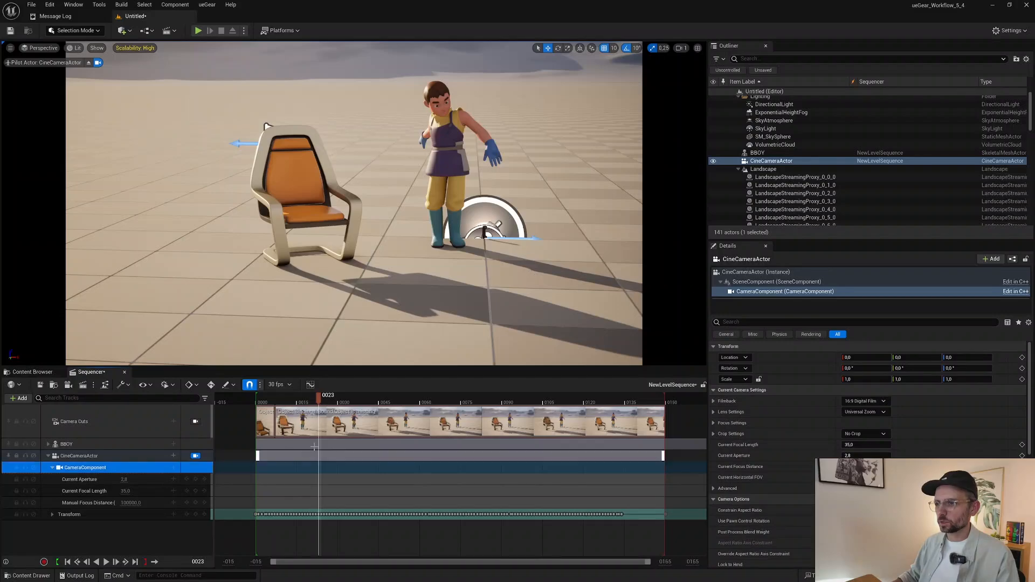
# Step: Scrub the camera move in Unreal Engine, update the Sequencer camera again from Maya without baked animation, and scrub the new result
pyautogui.click(286, 402)
pyautogui.moveTo(286, 405); pyautogui.dragTo(472, 430)
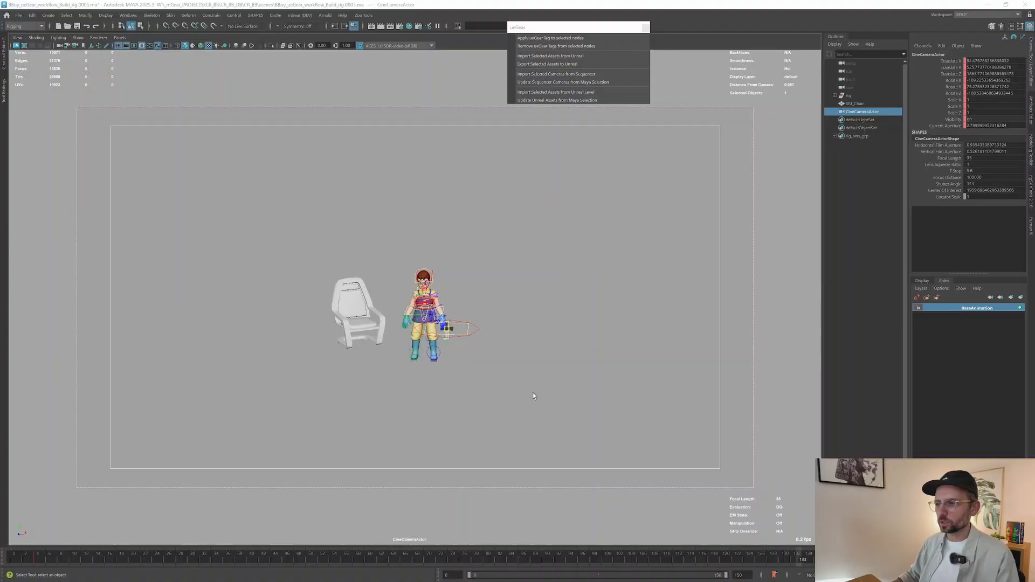
pyautogui.click(537, 83)
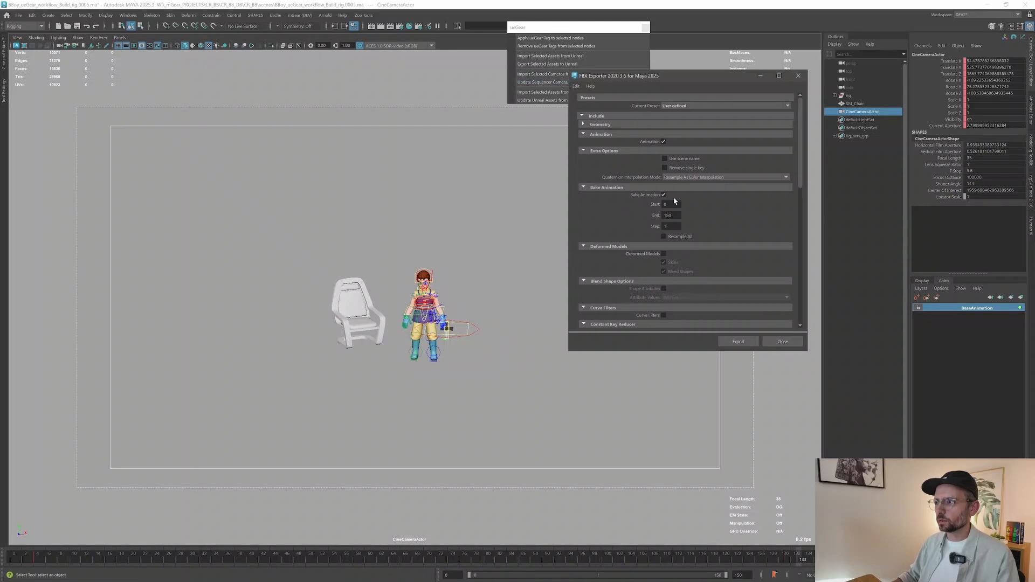
pyautogui.click(737, 342)
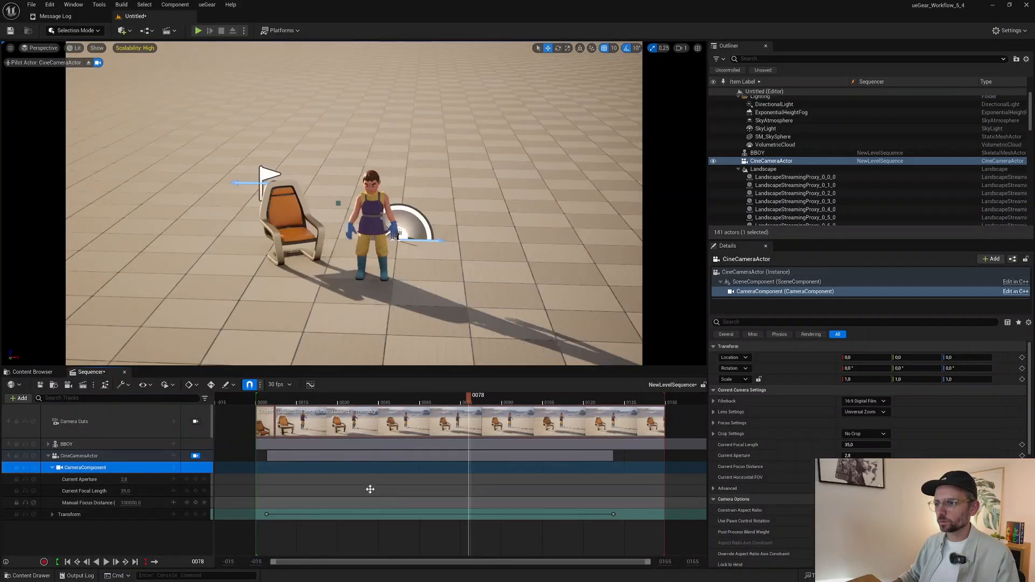
pyautogui.moveTo(271, 402); pyautogui.dragTo(445, 442)
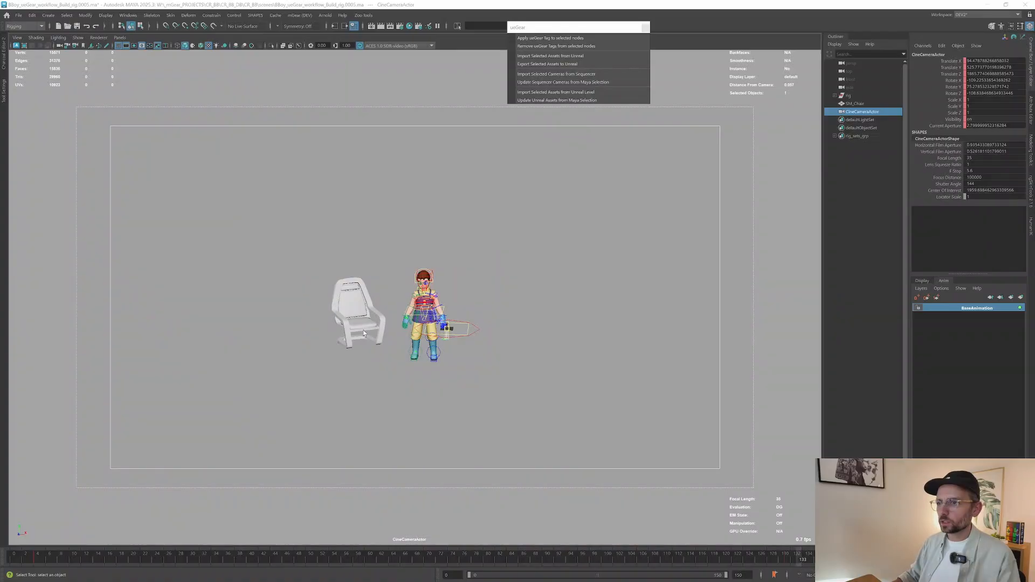
# Step: Move SM_Chair closer to the character in Maya, to about X -121 and Z 88, and update the Unreal asset from the Maya selection
pyautogui.click(363, 333)
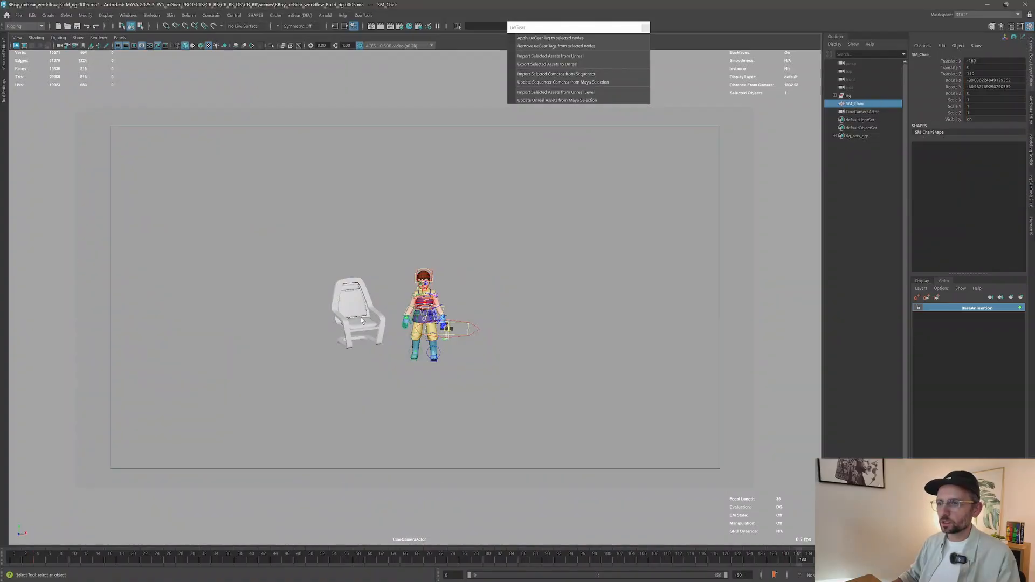
pyautogui.press('w')
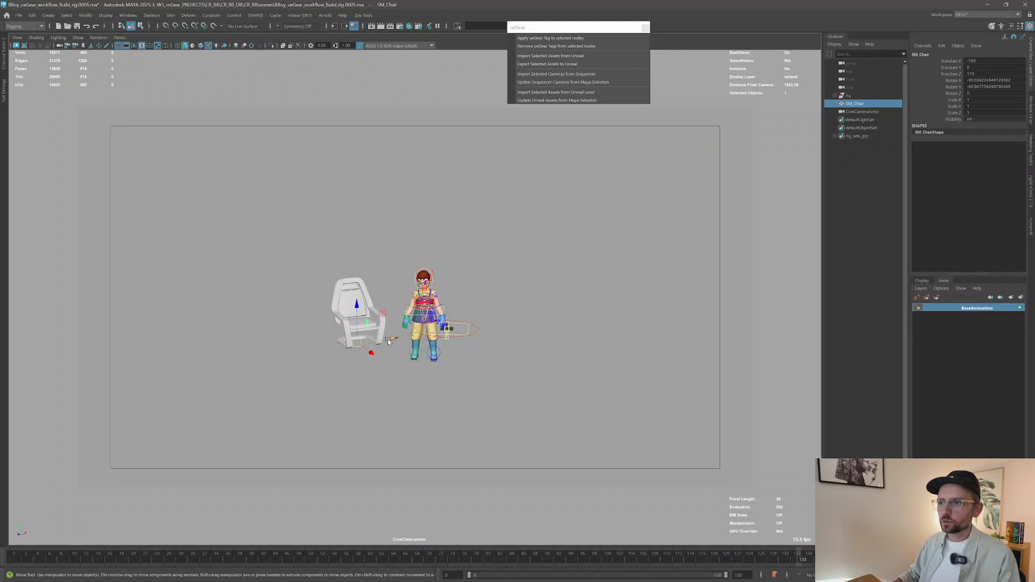
pyautogui.moveTo(387, 340); pyautogui.dragTo(374, 410, button='middle')
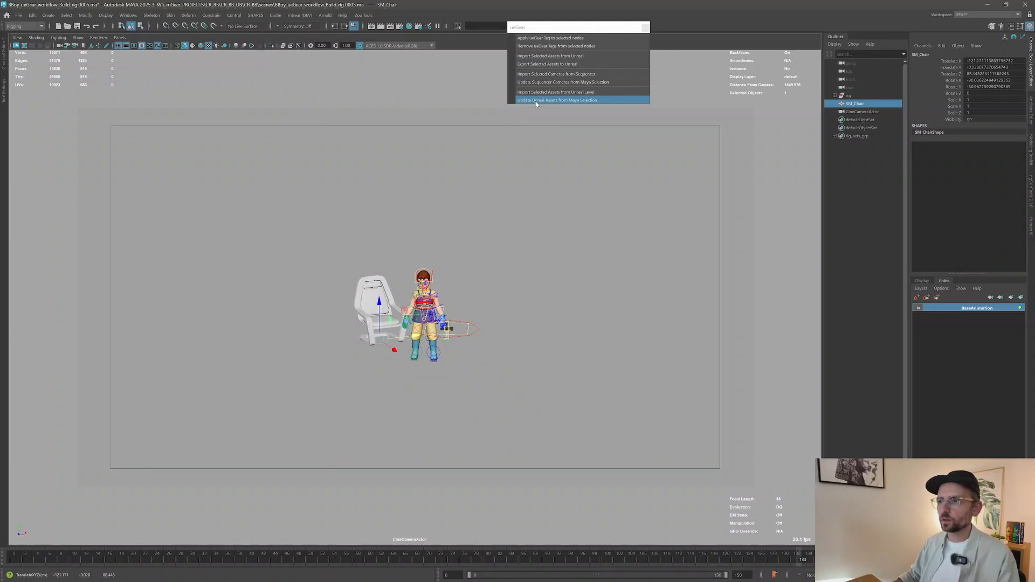
pyautogui.click(537, 102)
pyautogui.hotkey('alt', 'Tab')
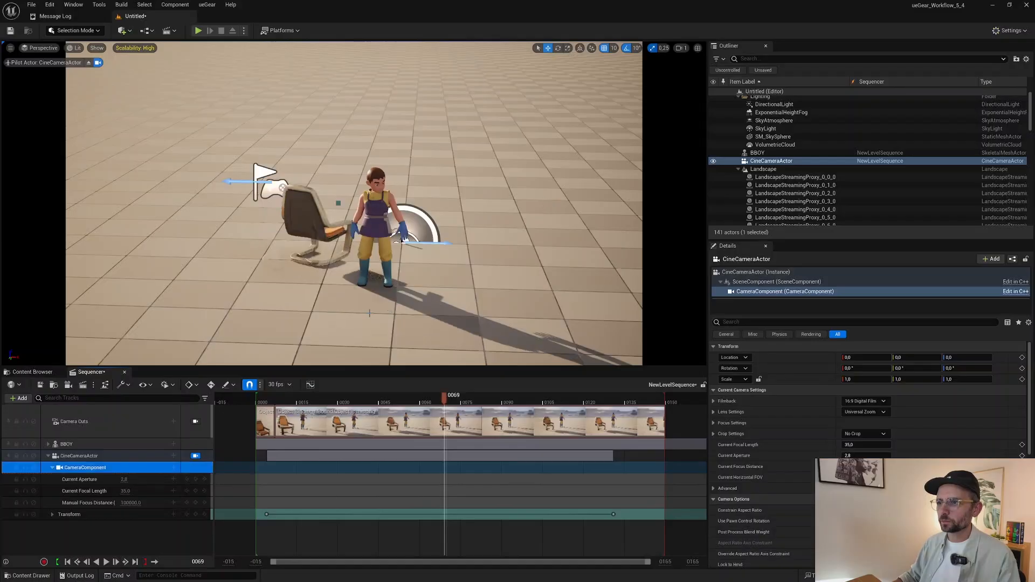
# Step: At frame 84 in Maya, move SM_Chair to about X -107.5 and Z 80.9 and update the Unreal asset from the Maya selection
pyautogui.hotkey('alt', 'Tab')
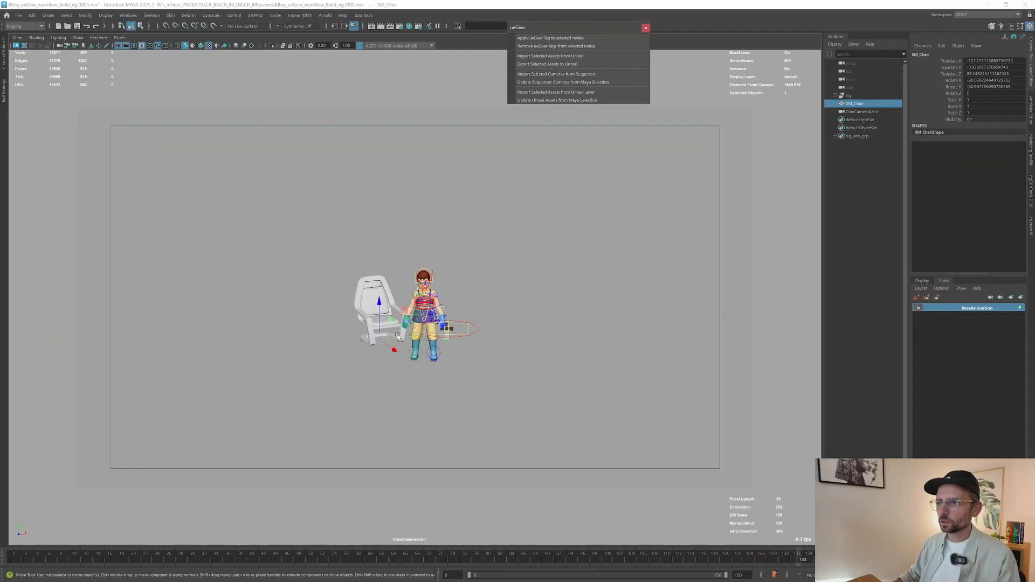
pyautogui.moveTo(403, 556); pyautogui.dragTo(511, 556)
pyautogui.hotkey('alt', 'Tab')
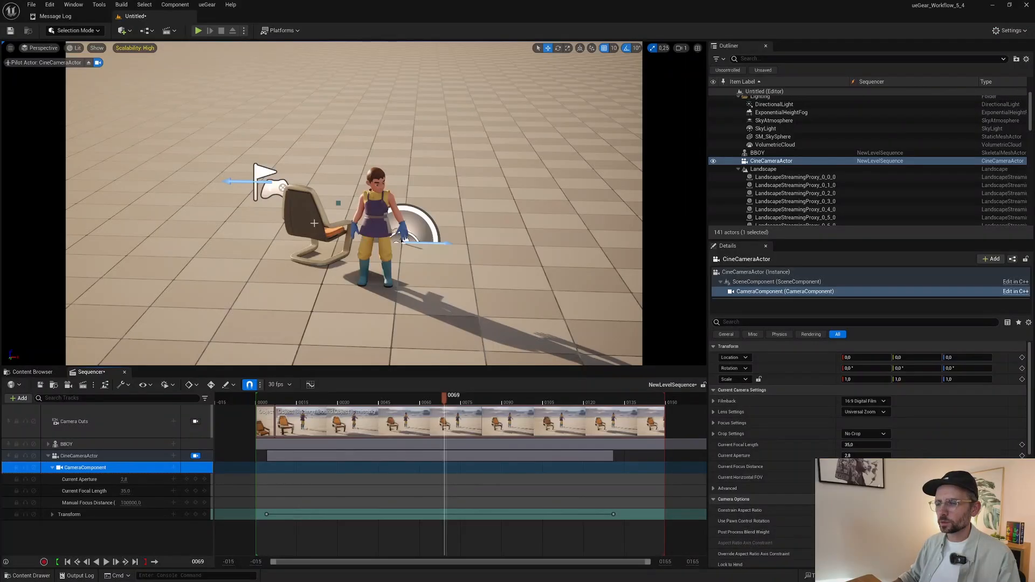
pyautogui.hotkey('alt', 'Tab')
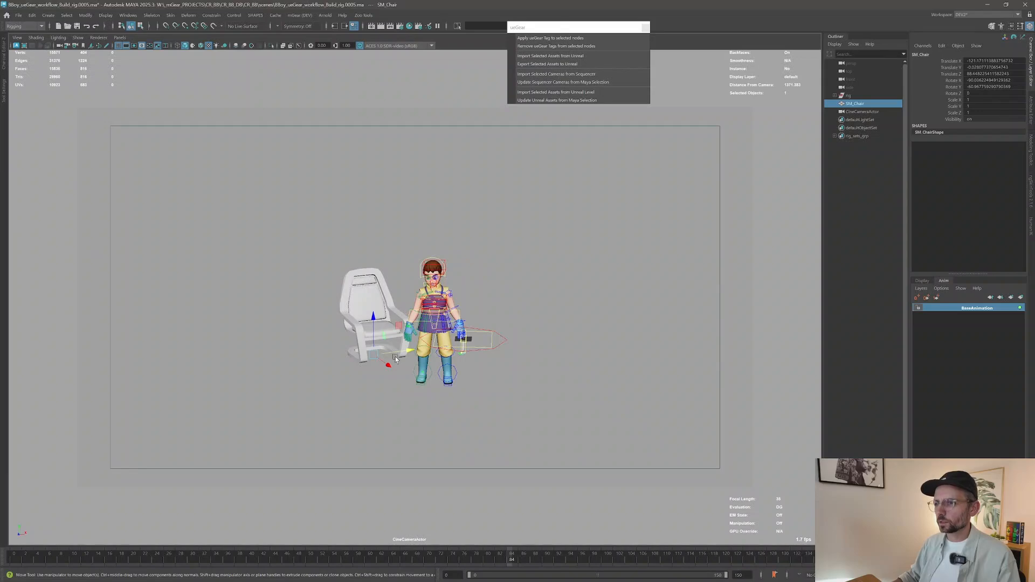
pyautogui.moveTo(411, 353); pyautogui.dragTo(421, 351, button='middle')
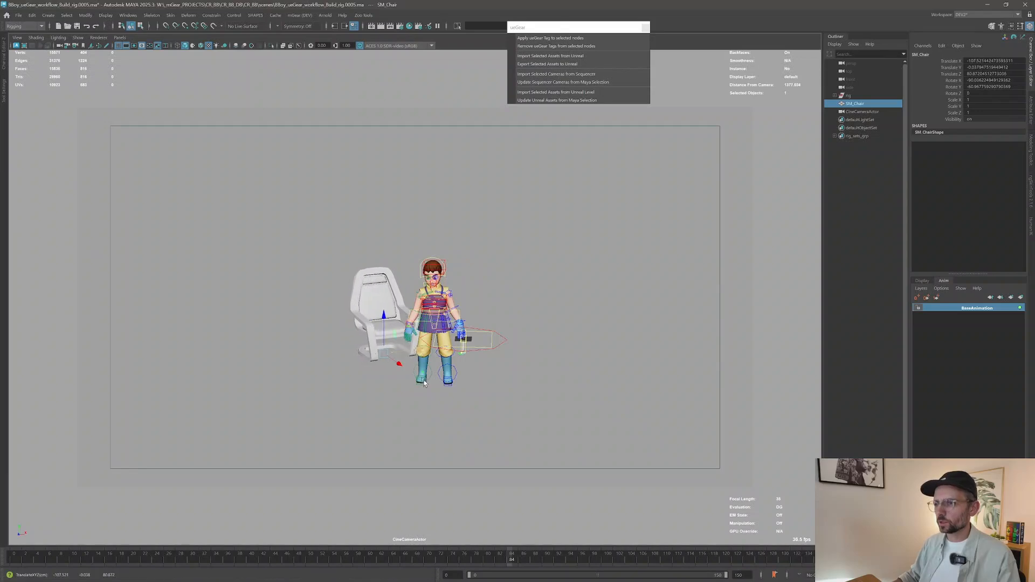
pyautogui.hotkey('alt', 'Tab')
pyautogui.hotkey('alt', 'Tab')
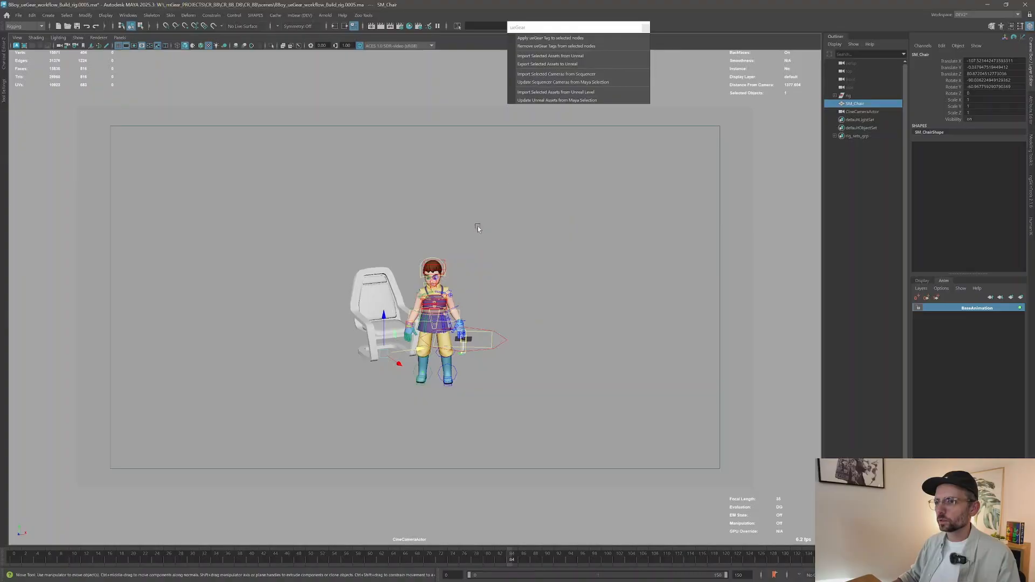
pyautogui.click(563, 83)
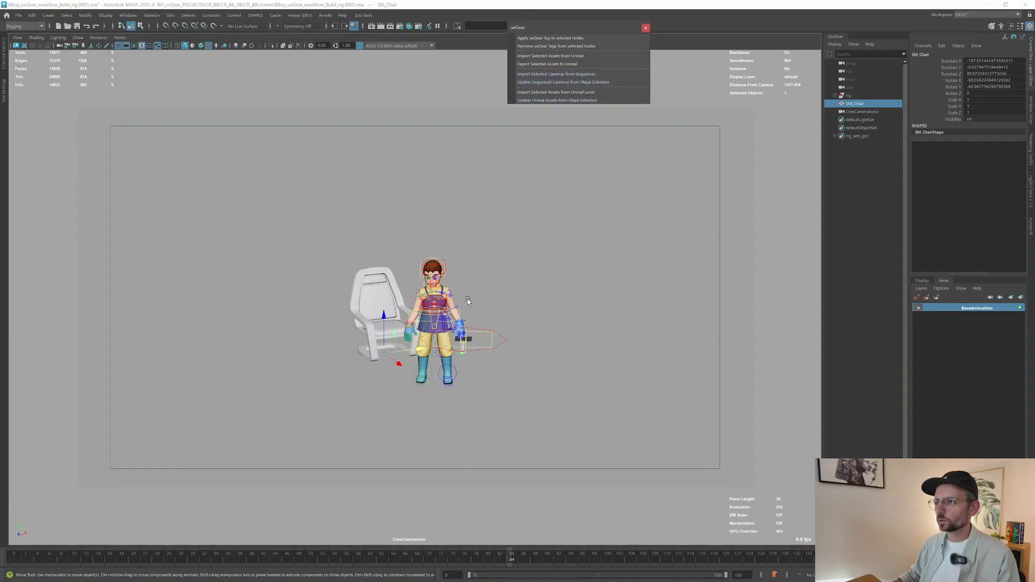
pyautogui.hotkey('alt', 'Tab')
pyautogui.hotkey('alt', 'Tab')
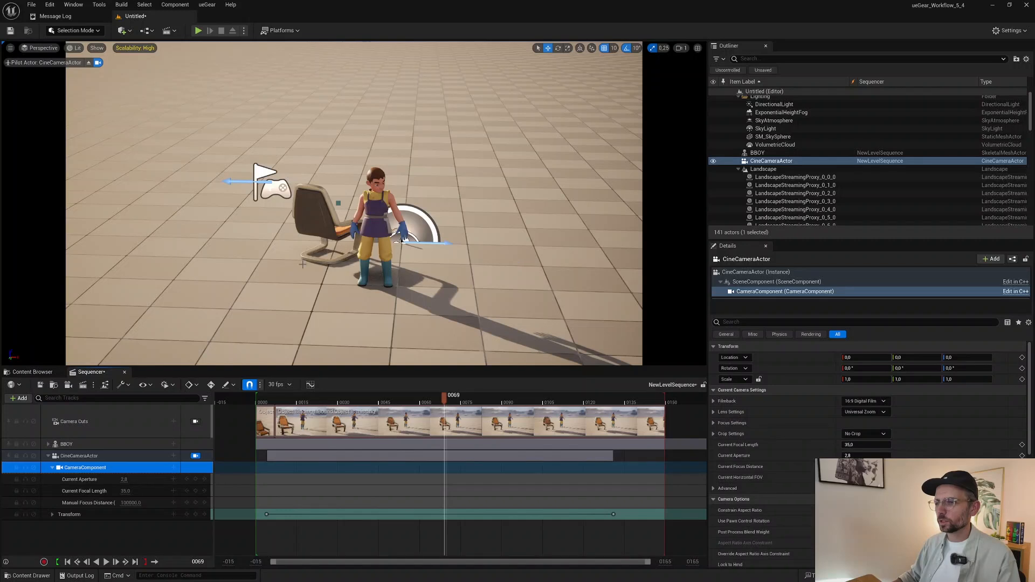
# Step: Try rotating SM_Chair about its vertical axis to about 60° in Unreal Engine so it faces the camera
pyautogui.click(324, 218)
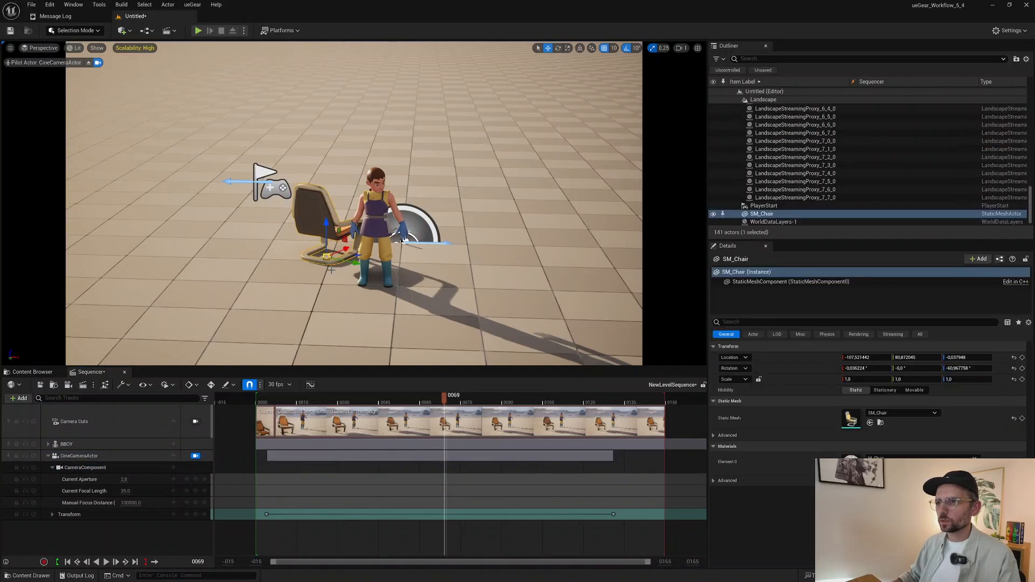
pyautogui.press('e')
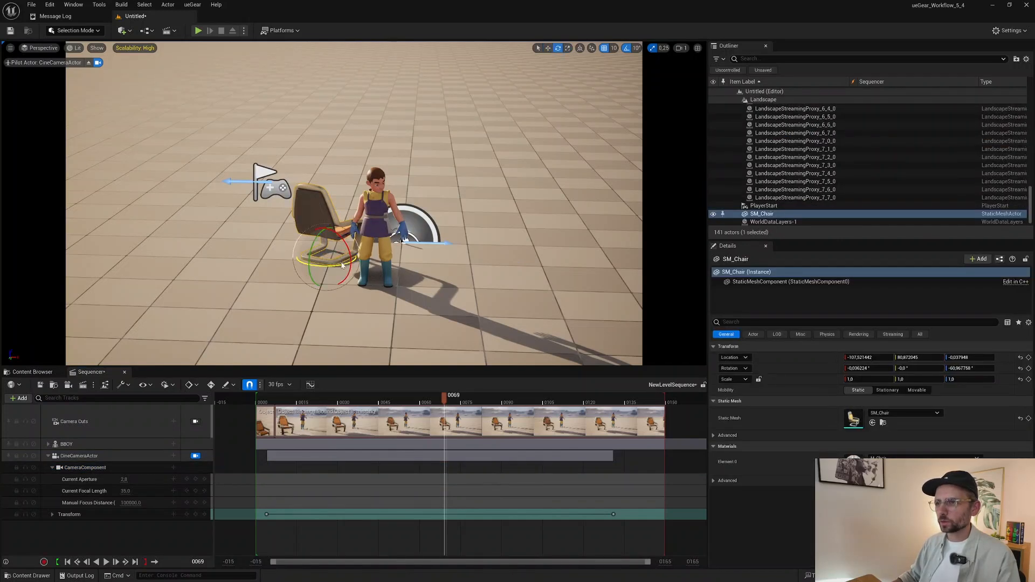
pyautogui.moveTo(341, 263); pyautogui.dragTo(221, 253)
pyautogui.hotkey('ctrl', 'z')
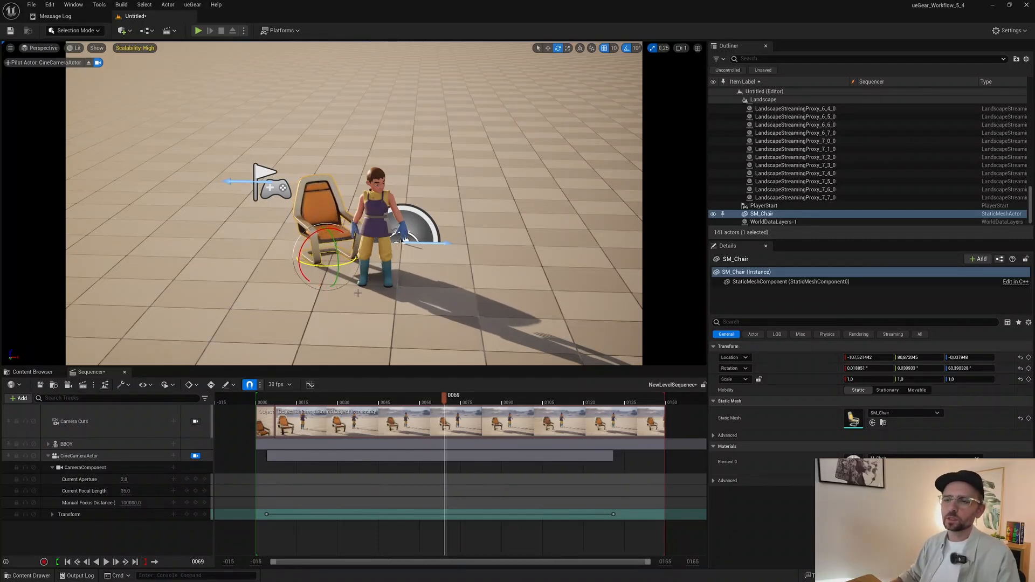
# Step: Switch to Maya, move SM_Chair to about X -126 and Z 91 at frame 35, and update the Unreal asset from the selection
pyautogui.hotkey('alt', 'Tab')
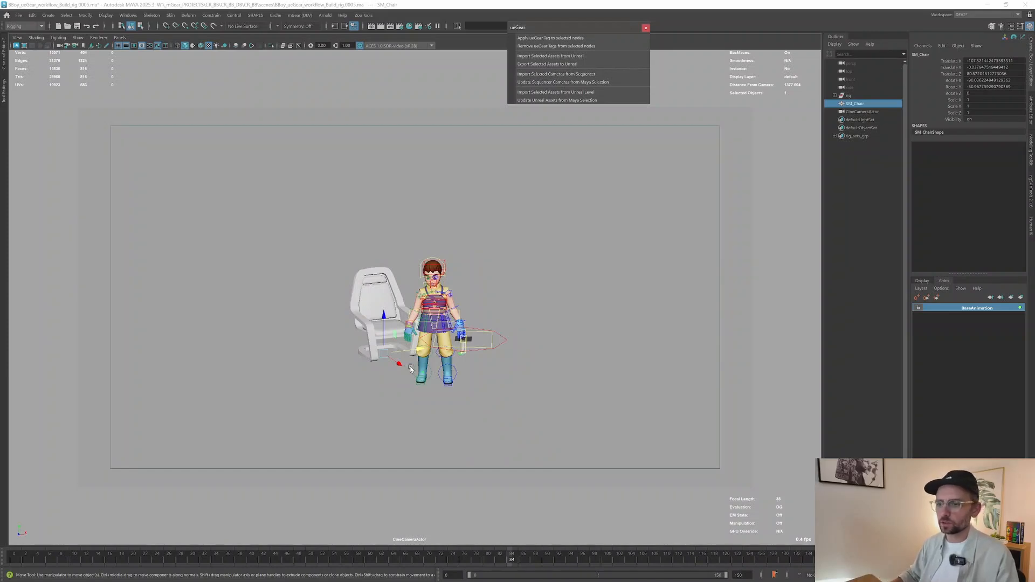
pyautogui.click(14, 561)
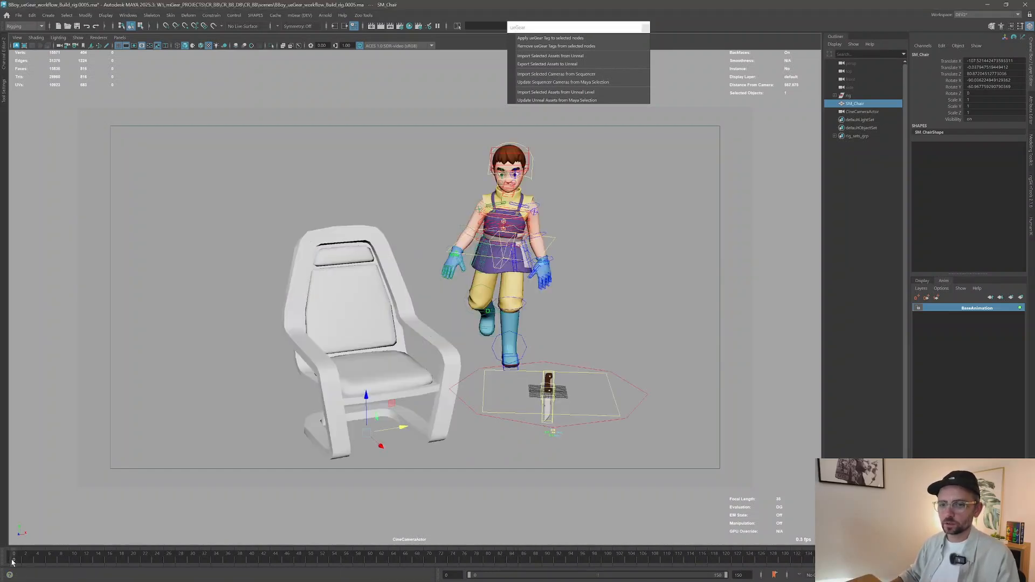
pyautogui.moveTo(70, 555); pyautogui.dragTo(221, 560)
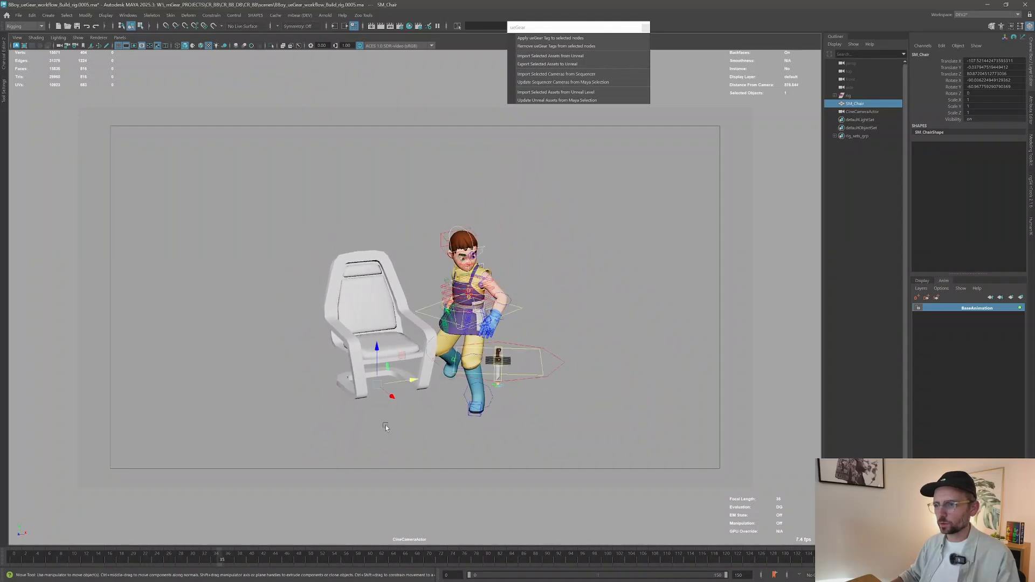
pyautogui.moveTo(418, 377); pyautogui.dragTo(386, 382)
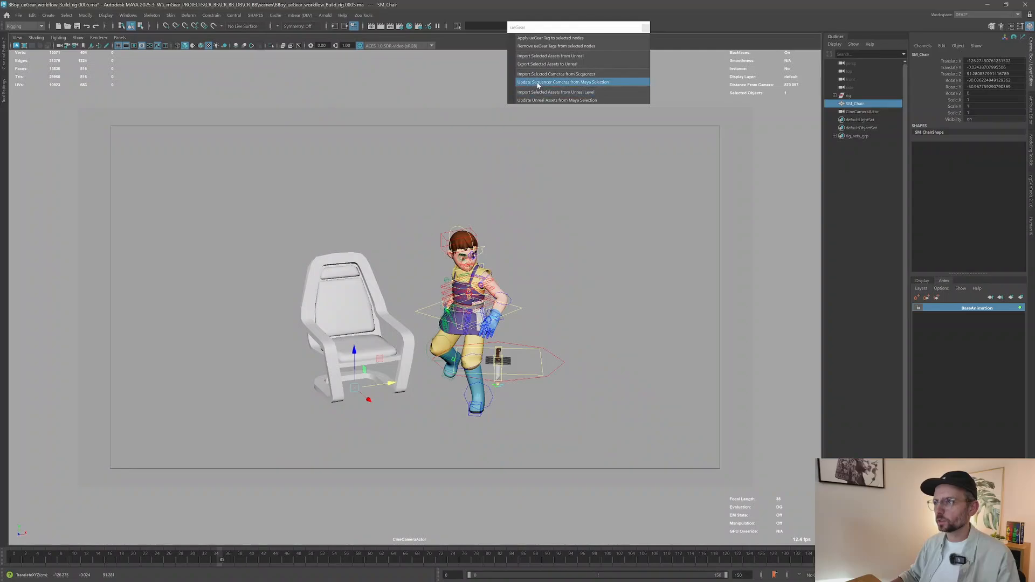
pyautogui.click(537, 101)
pyautogui.hotkey('alt', 'Tab')
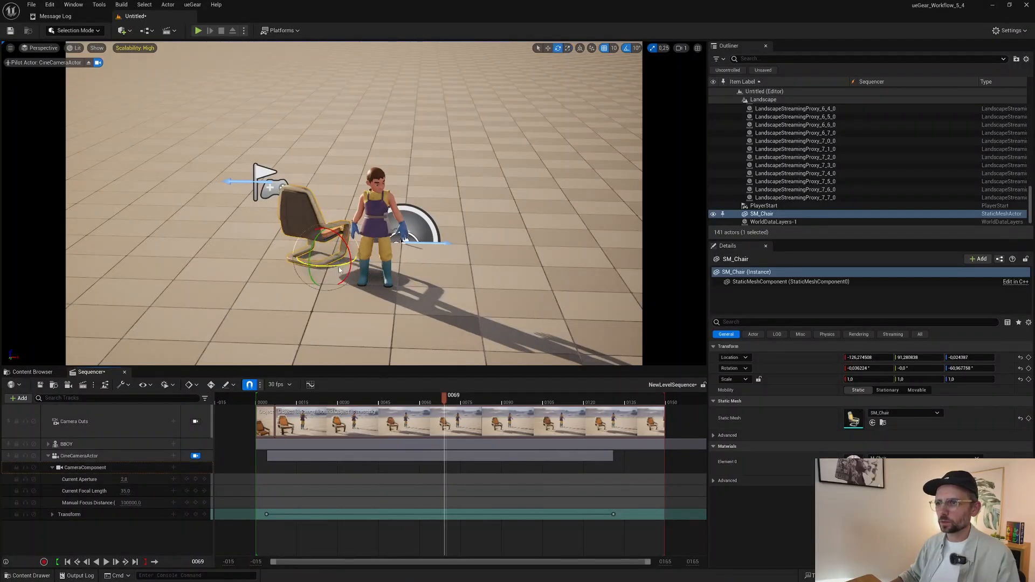
# Step: Rotate SM_Chair in Unreal Engine to about 69°, place it at about X -103 and Y 60, and scrub the shot to frame 85
pyautogui.moveTo(339, 268); pyautogui.dragTo(305, 260)
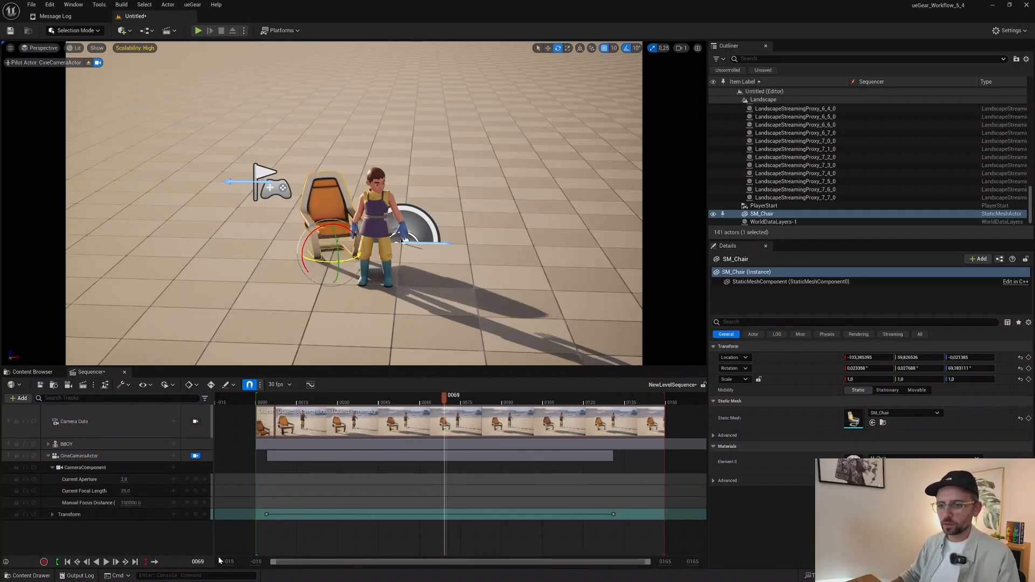
pyautogui.moveTo(414, 402); pyautogui.dragTo(390, 390)
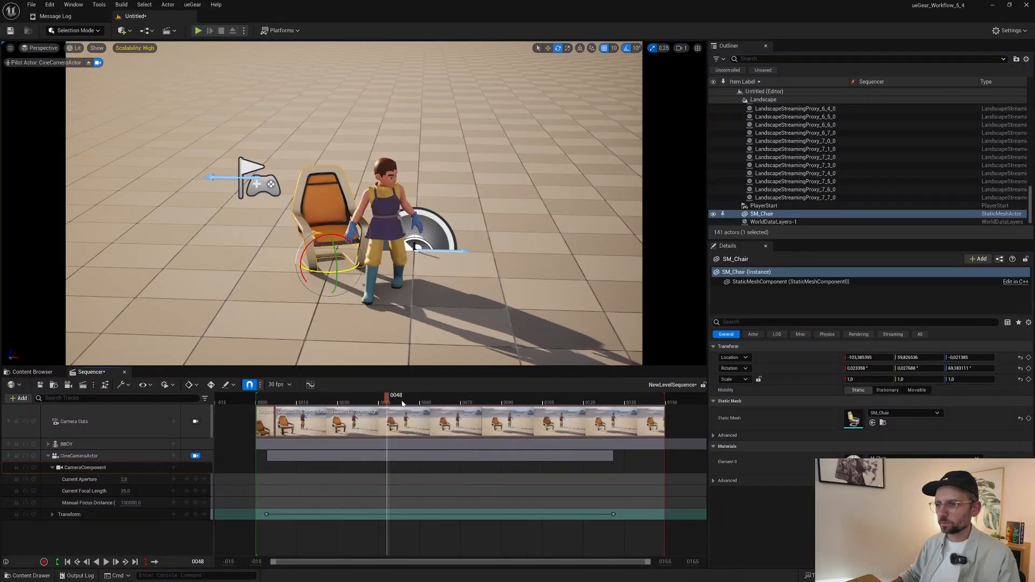
pyautogui.moveTo(295, 406); pyautogui.dragTo(488, 406)
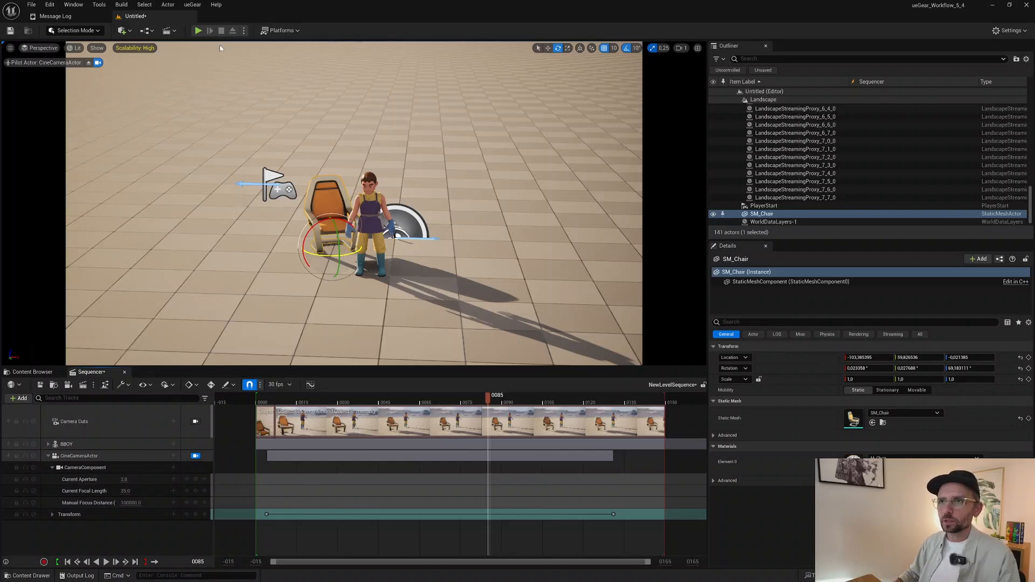
# Step: Show the BBOY content folder, start generating a ueGear rig, and name the control rig CR_BBOY
pyautogui.click(33, 372)
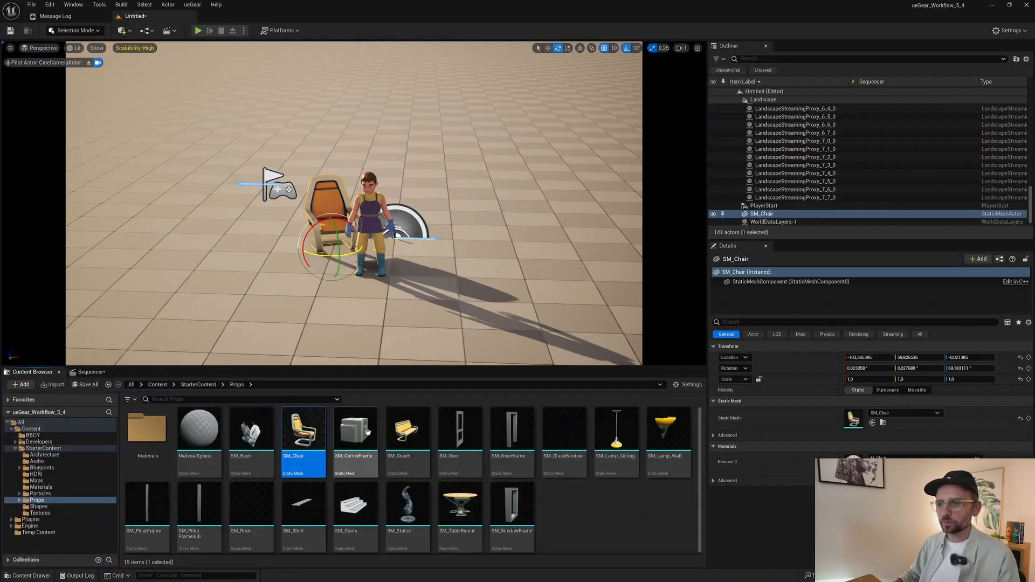
pyautogui.click(34, 435)
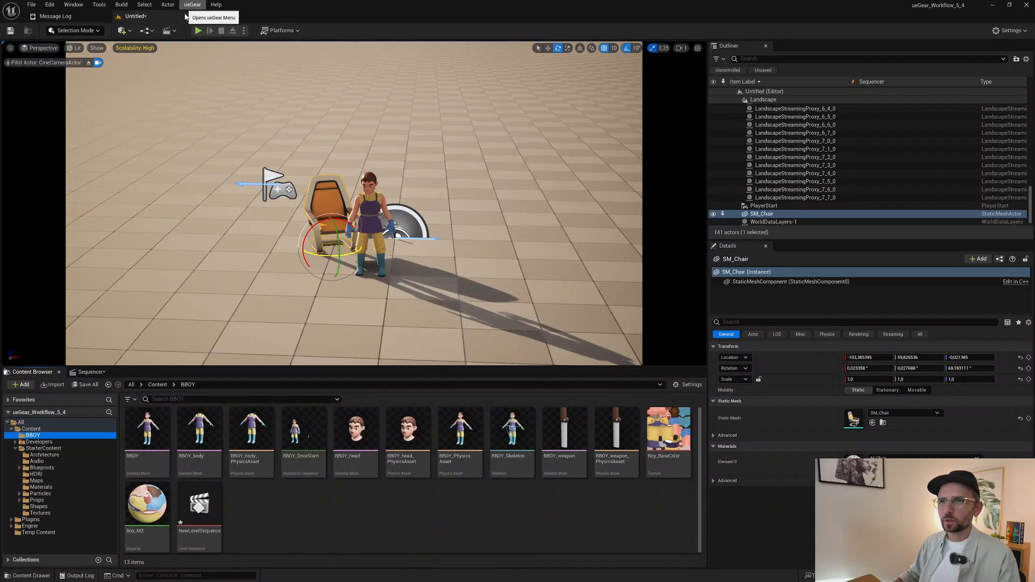
pyautogui.click(192, 4)
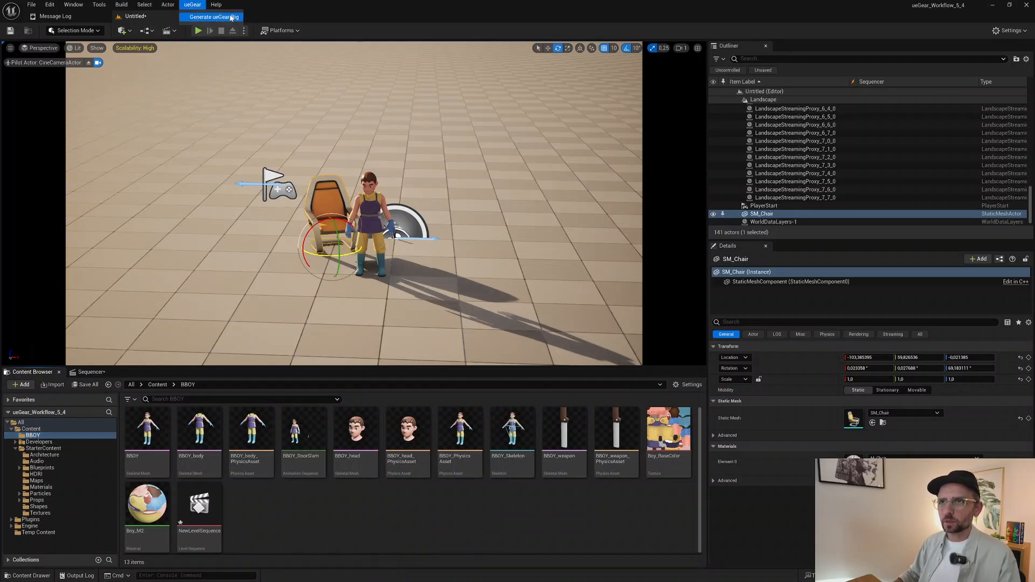
pyautogui.click(214, 17)
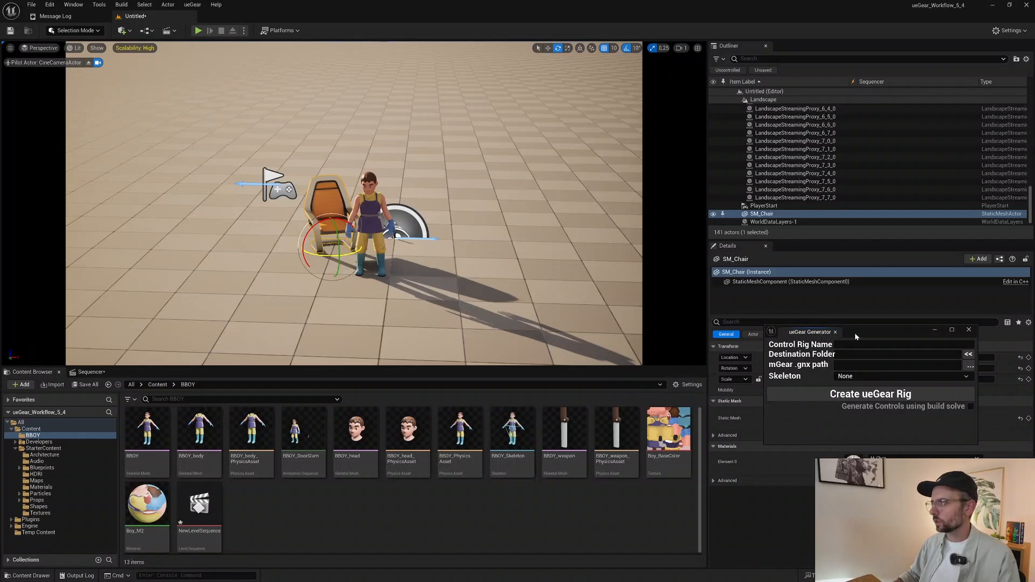
pyautogui.moveTo(855, 336); pyautogui.dragTo(389, 166)
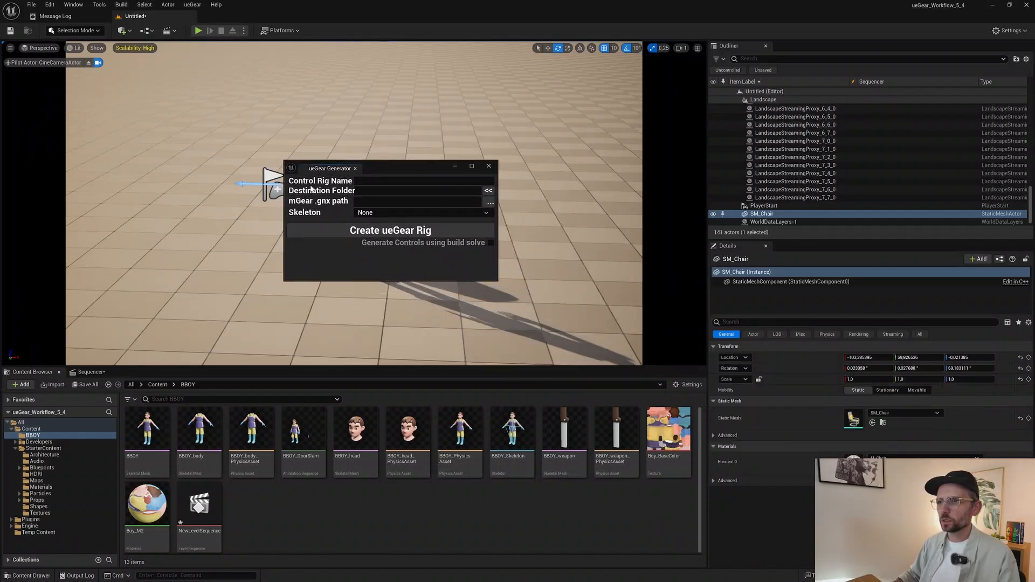
pyautogui.write('C')
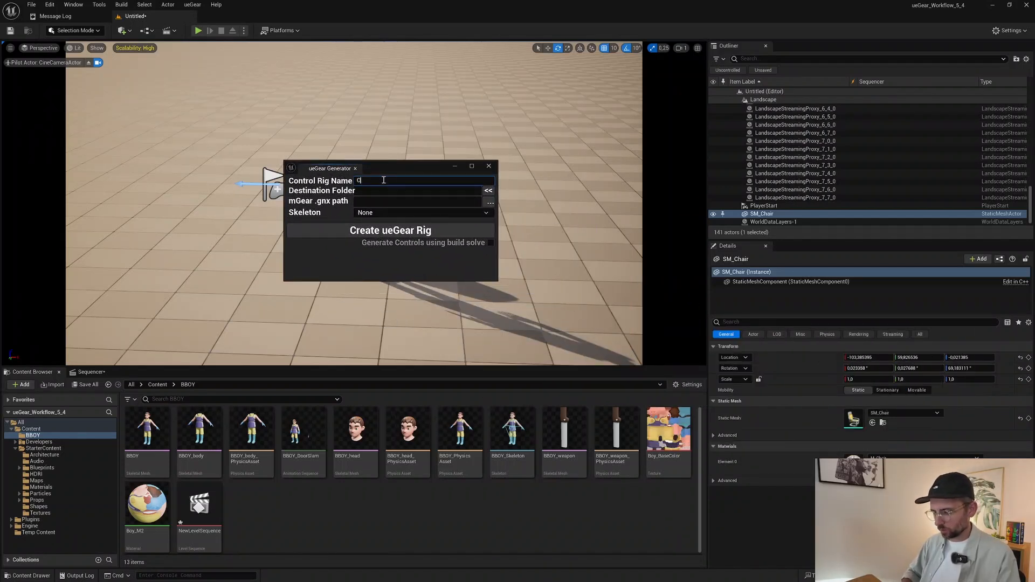
pyautogui.write('R_BBOY')
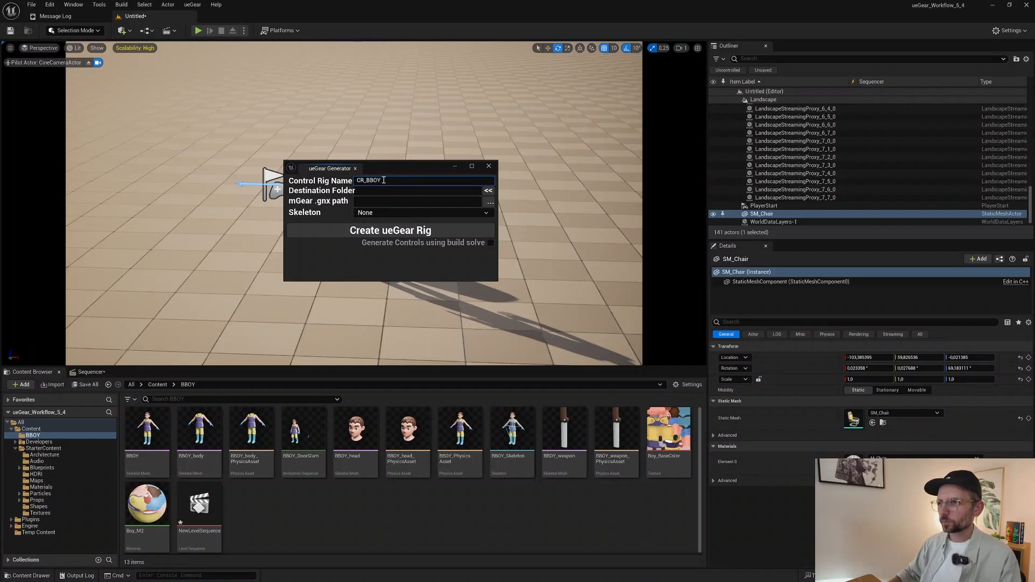
# Step: Set the rig's destination folder to /Game/BBOY and show that folder's contents again
pyautogui.click(20, 422)
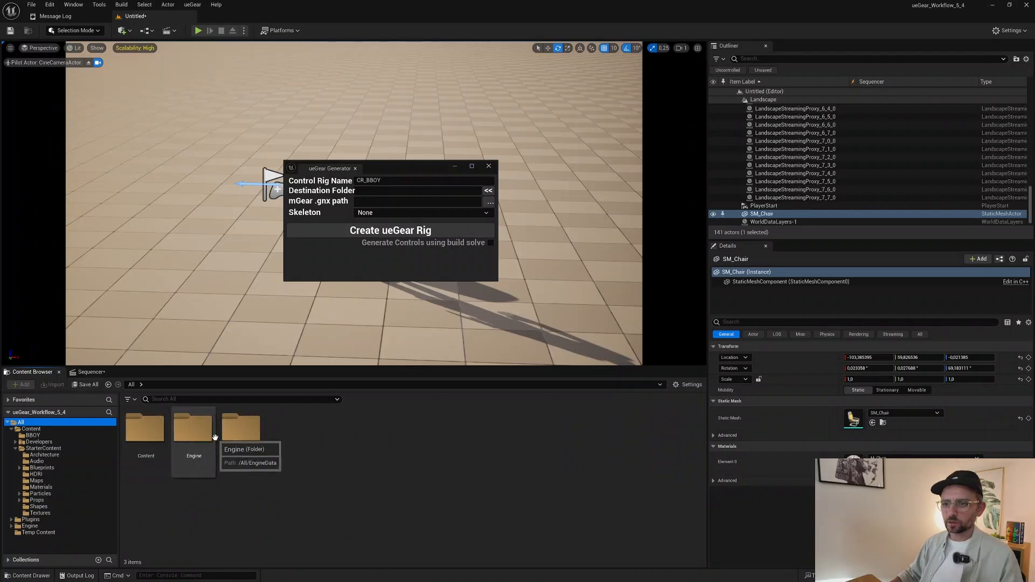
pyautogui.click(59, 428)
pyautogui.click(144, 428)
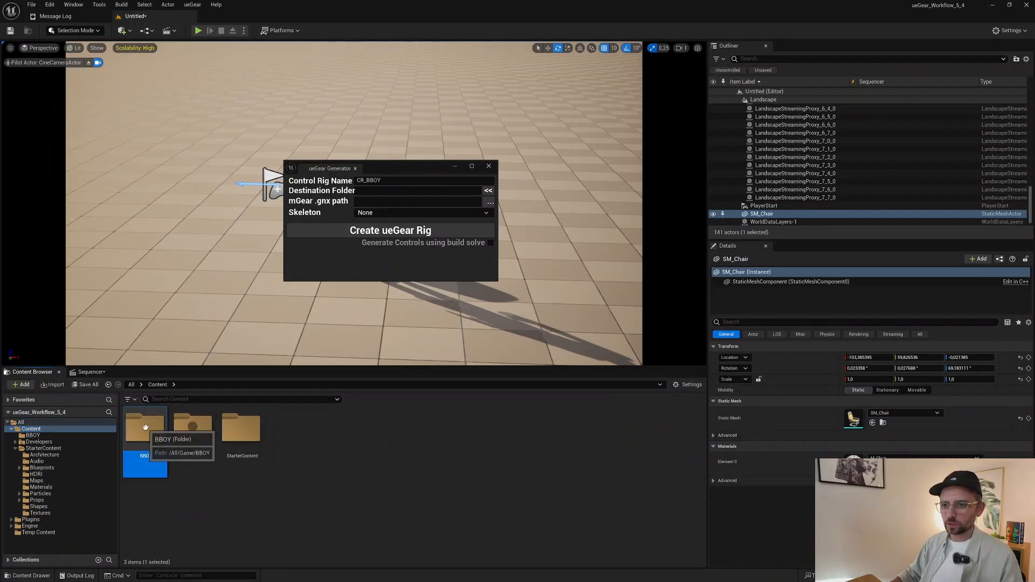
pyautogui.click(487, 190)
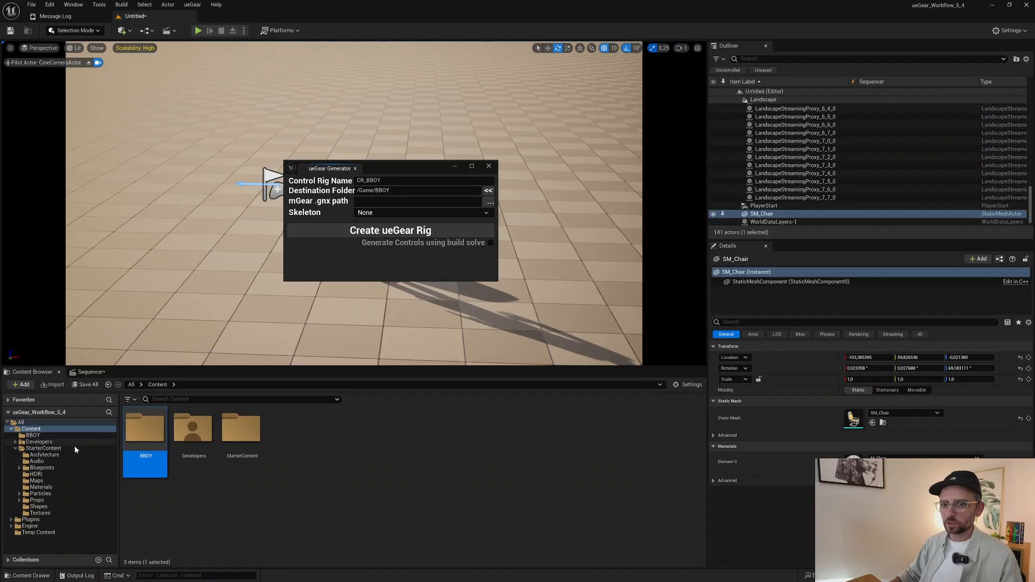
pyautogui.click(33, 435)
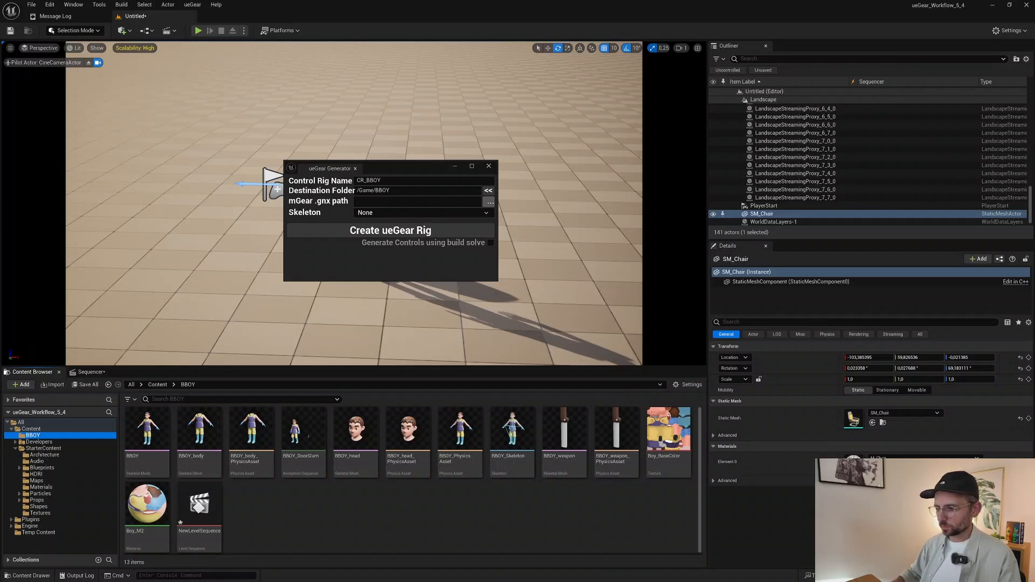
# Step: Load mGear5_data_v3.gnx from the CR_BB folder as the mGear data file and assign the /Game/BBOY/BBOY skeleton
pyautogui.click(489, 202)
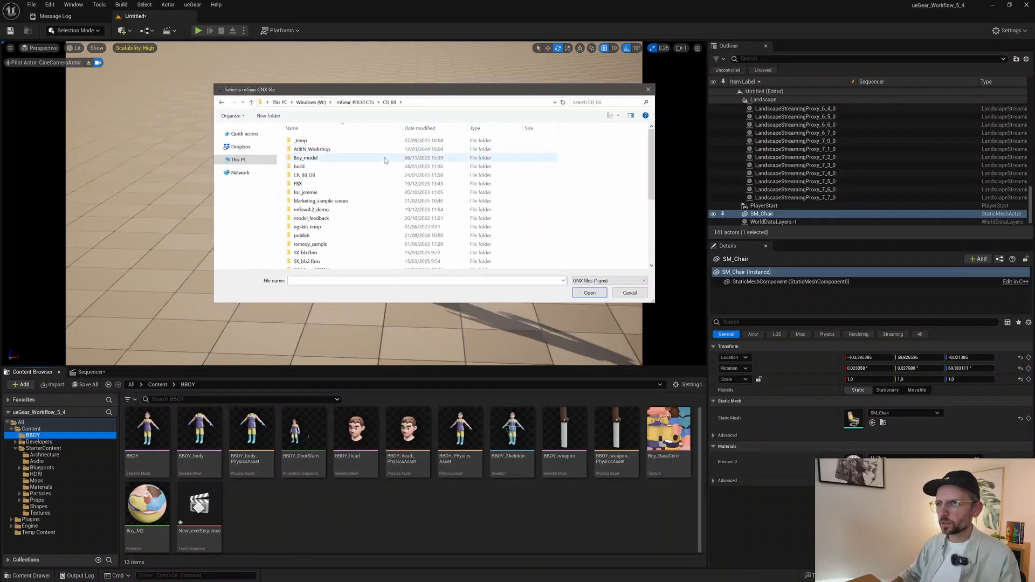
pyautogui.scroll(-2, 369, 160)
pyautogui.click(331, 249)
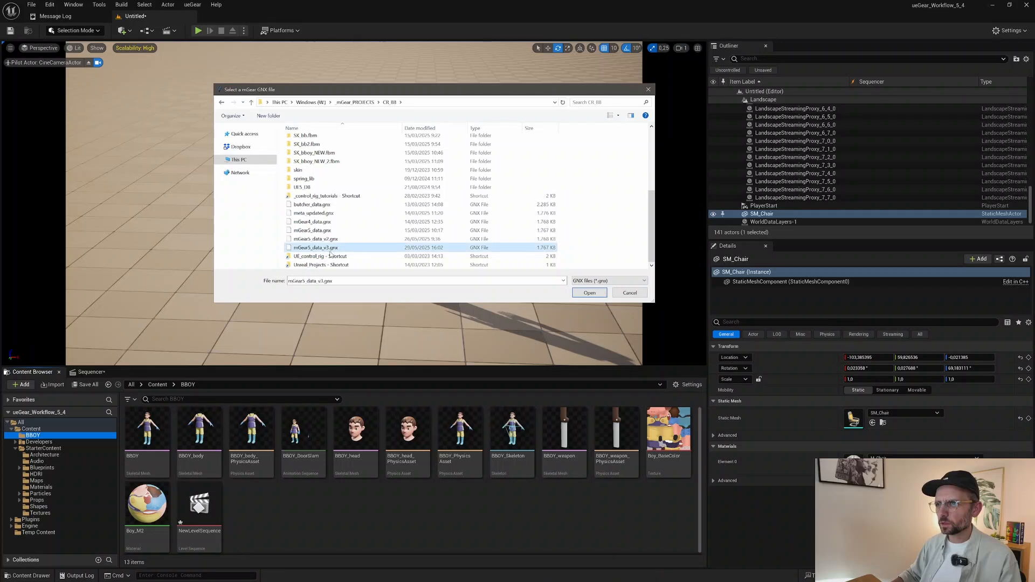
pyautogui.click(593, 297)
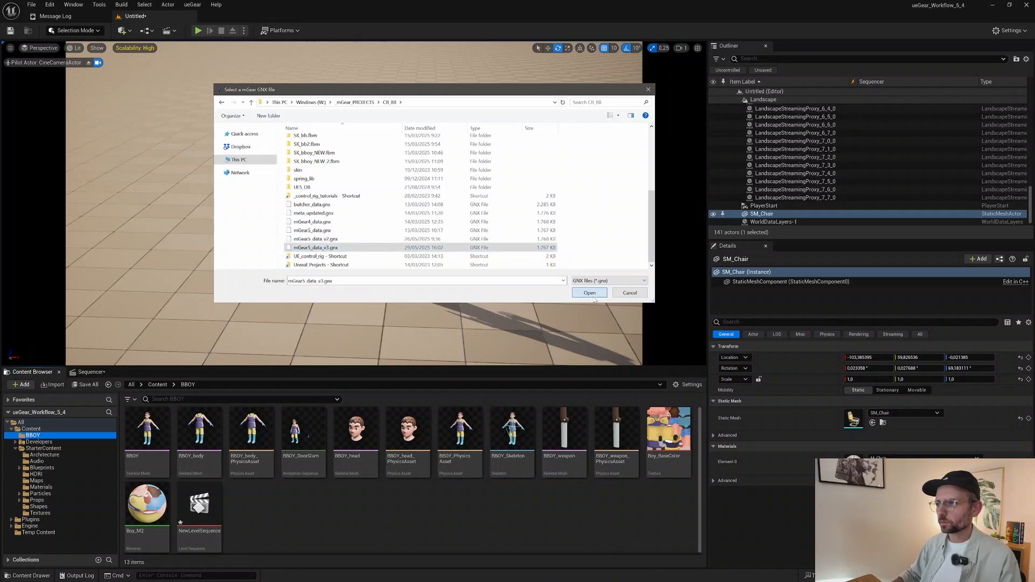
pyautogui.click(377, 215)
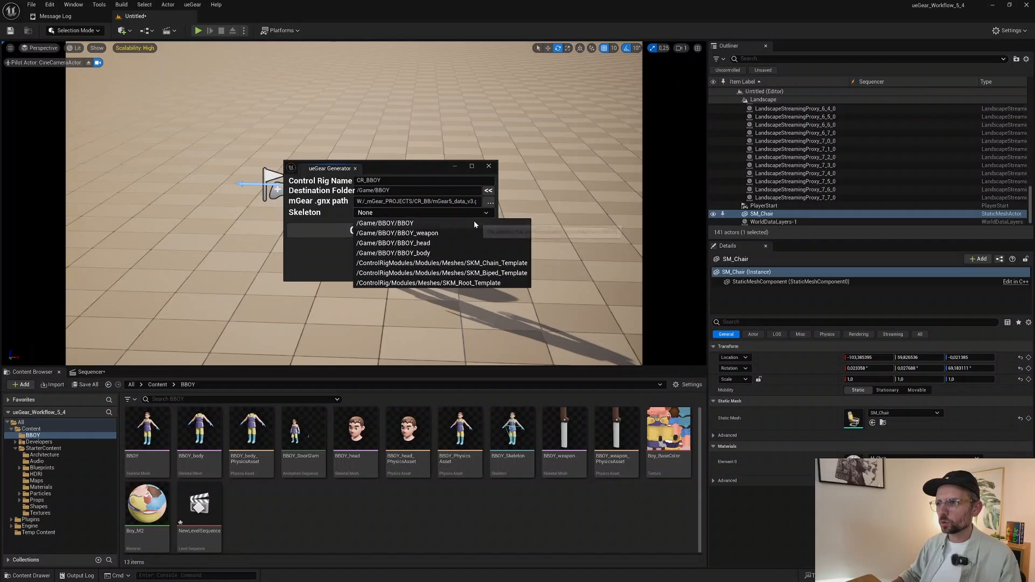
pyautogui.click(407, 223)
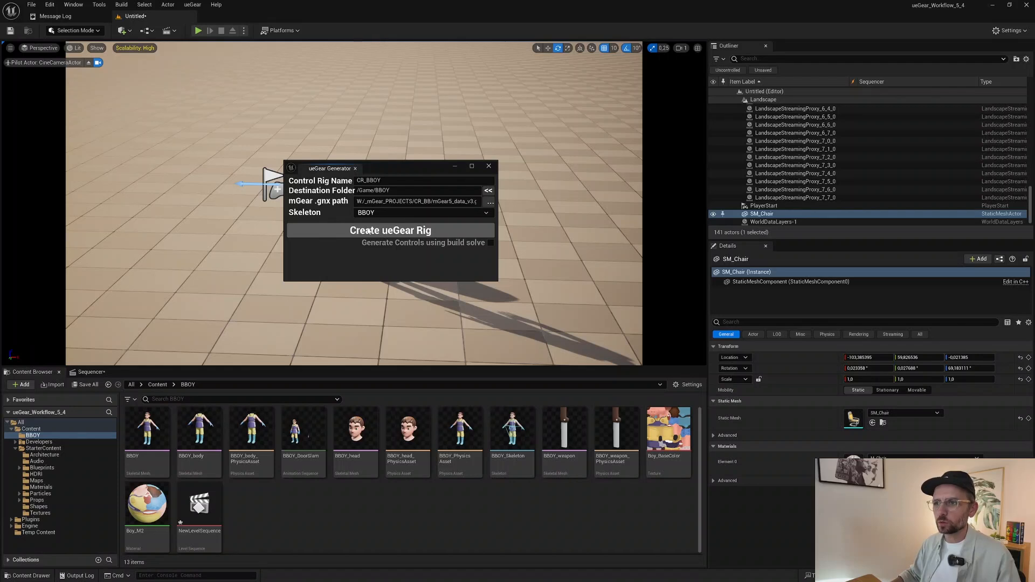
# Step: Create the ueGear rig without the build-solve controls and close the generator
pyautogui.click(437, 232)
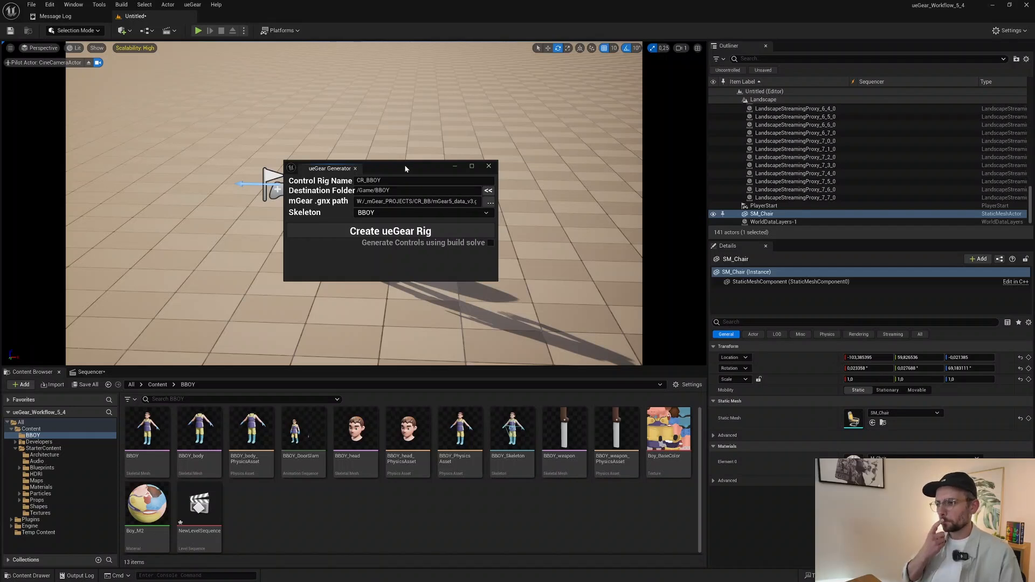
pyautogui.moveTo(404, 169); pyautogui.dragTo(406, 166)
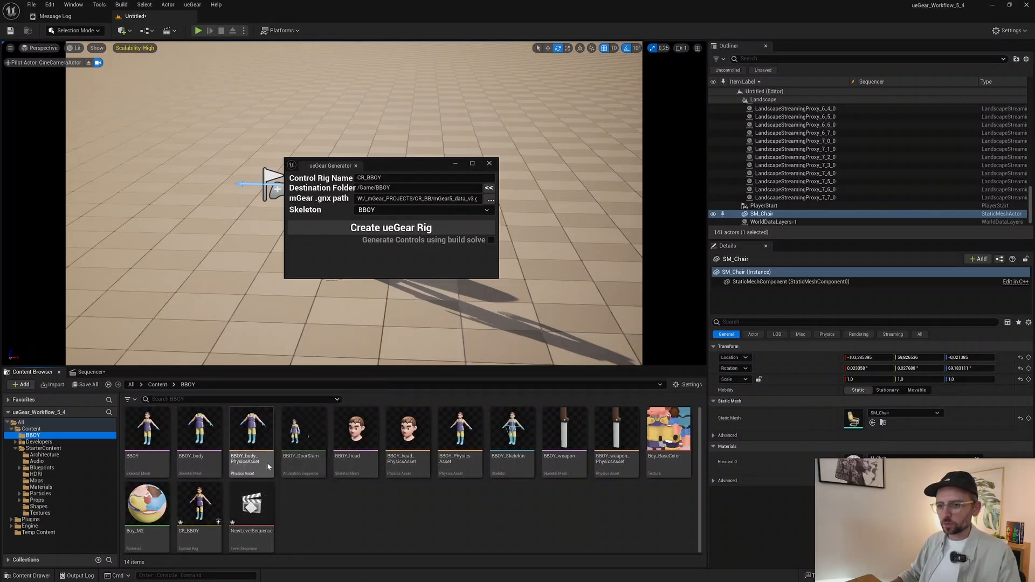
pyautogui.click(489, 163)
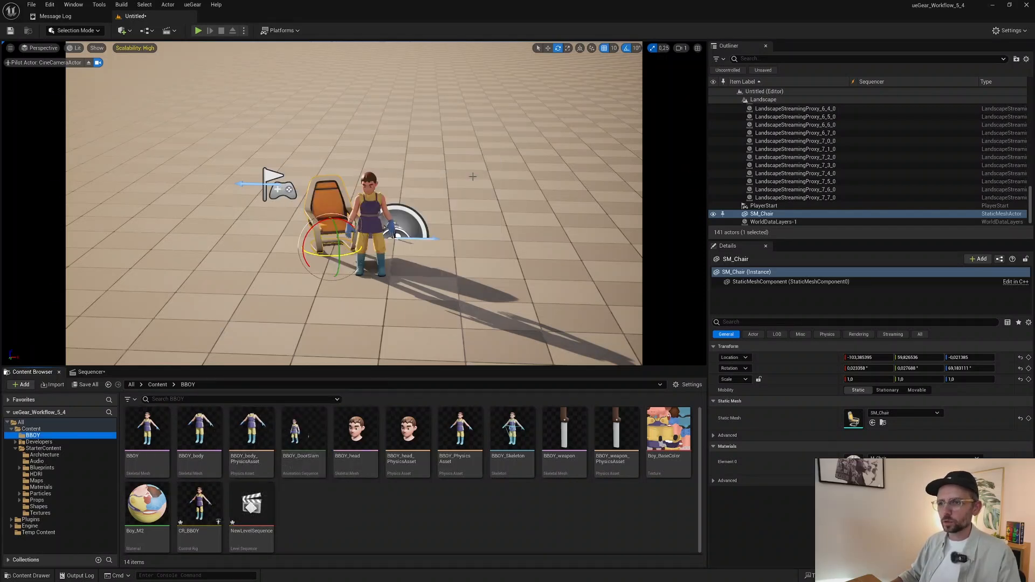
# Step: Open the CR_BBOY control rig, bring its root component nodes into view, and dock the editor in the main window
pyautogui.doubleClick(189, 512)
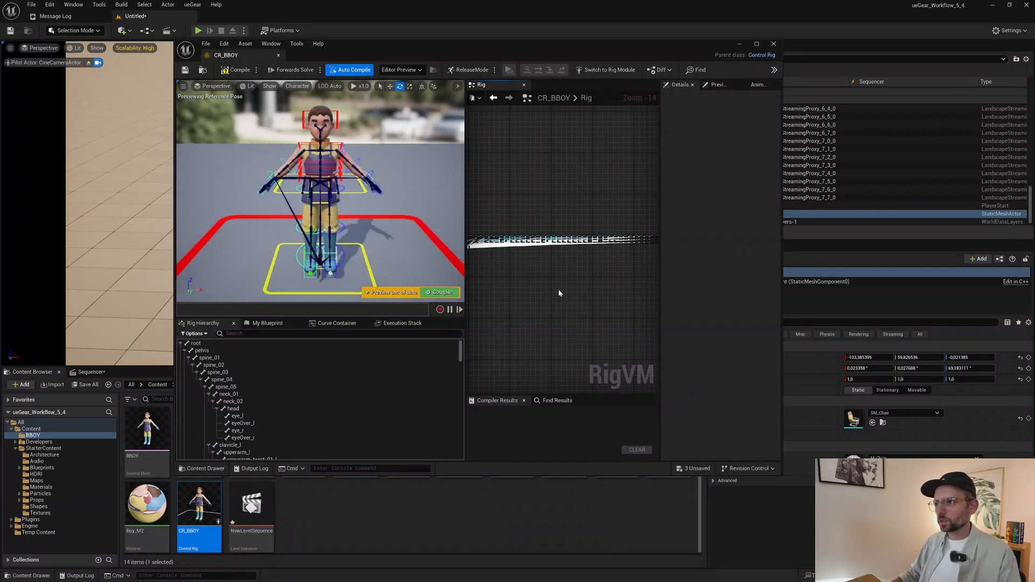
pyautogui.scroll(4, 561, 283)
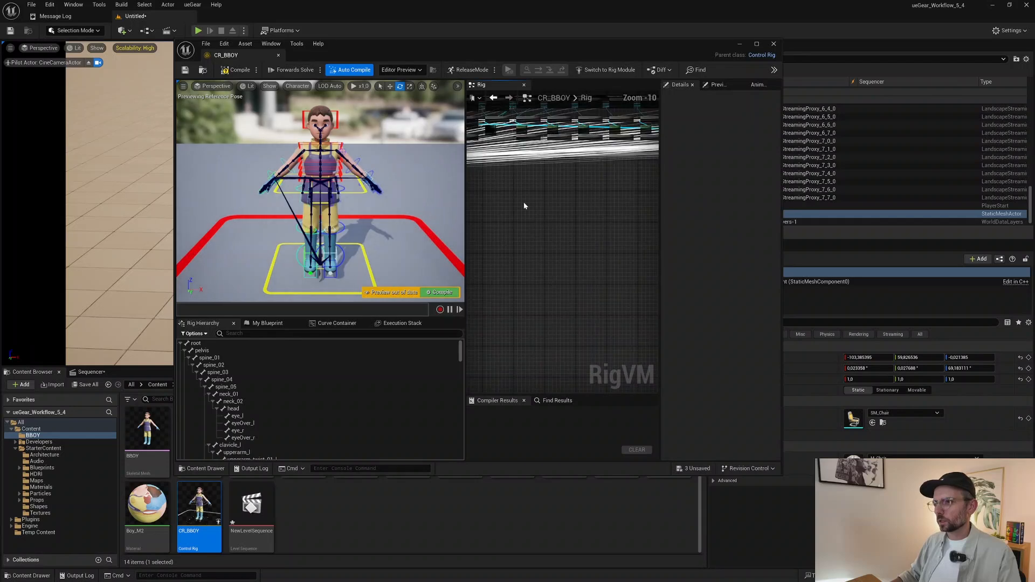
pyautogui.moveTo(523, 204); pyautogui.dragTo(618, 258, button='right')
pyautogui.moveTo(511, 236); pyautogui.dragTo(604, 245, button='right')
pyautogui.moveTo(502, 261); pyautogui.dragTo(577, 288, button='right')
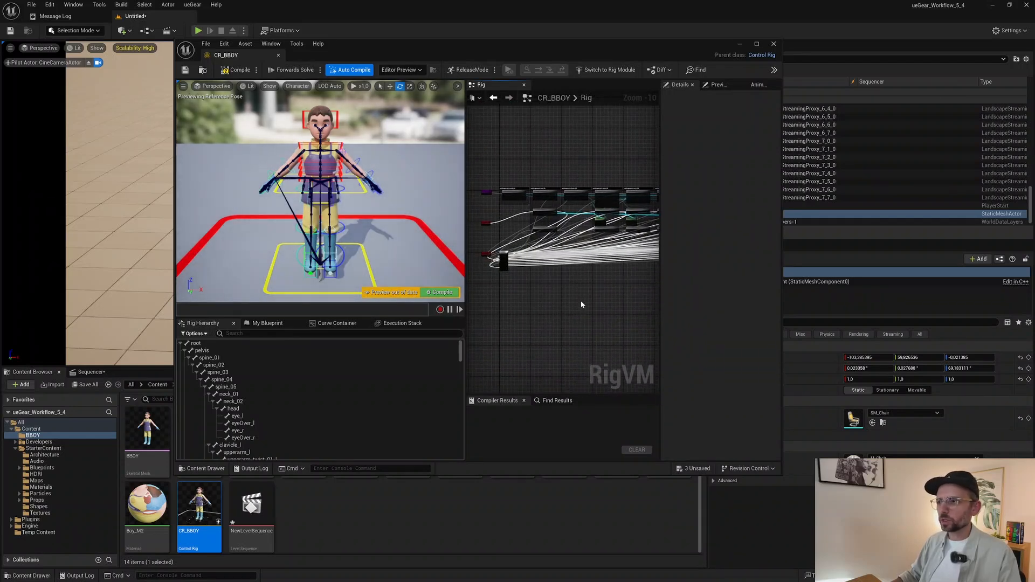
pyautogui.scroll(4, 580, 304)
pyautogui.scroll(2, 561, 178)
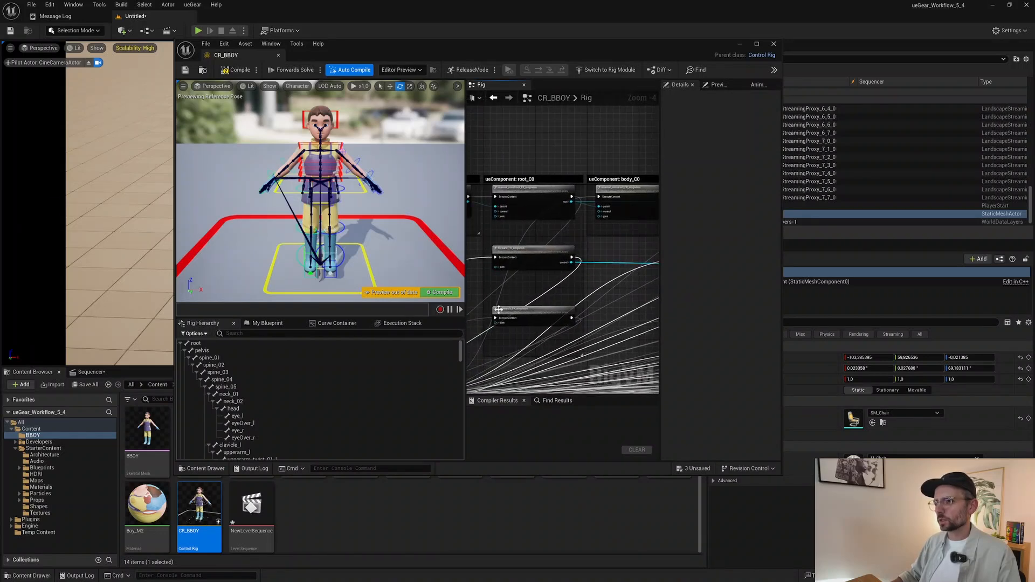
pyautogui.doubleClick(251, 56)
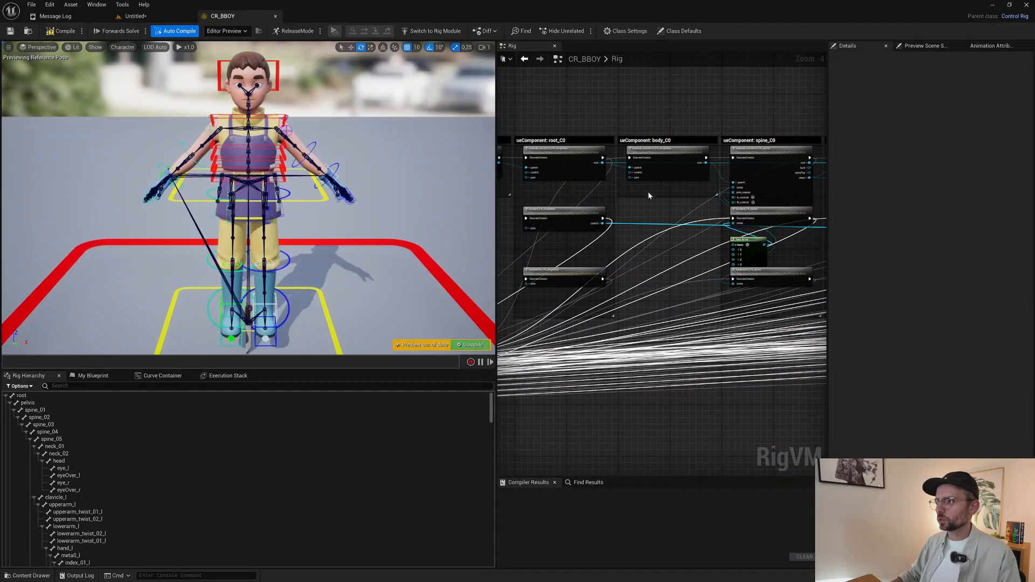
# Step: Examine the ueComponent nodes of the rig graph from the spine through the left fingers to the right arm
pyautogui.moveTo(722, 224); pyautogui.dragTo(601, 226, button='right')
pyautogui.moveTo(820, 235); pyautogui.dragTo(675, 237, button='right')
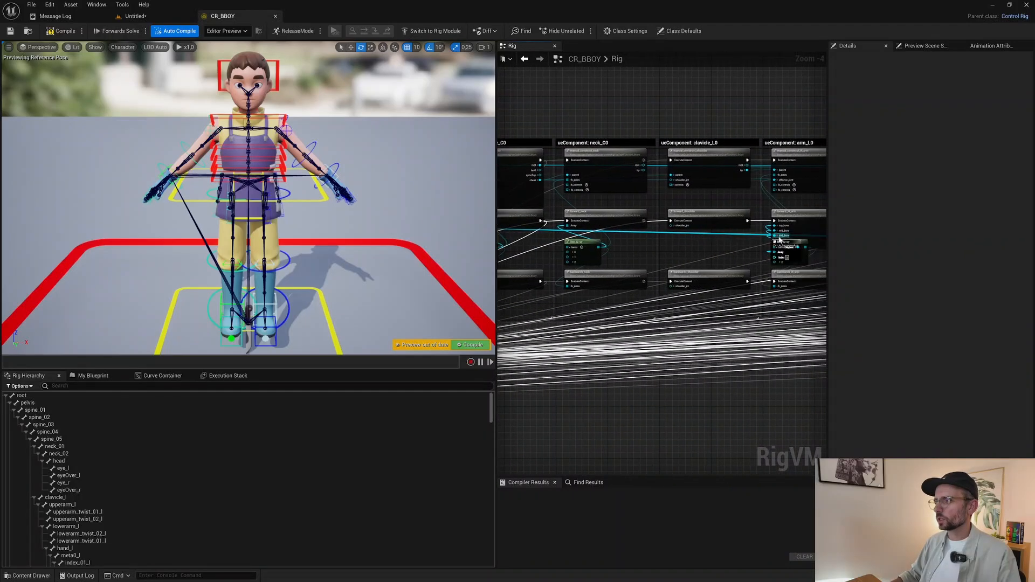
pyautogui.moveTo(779, 240); pyautogui.dragTo(670, 232, button='right')
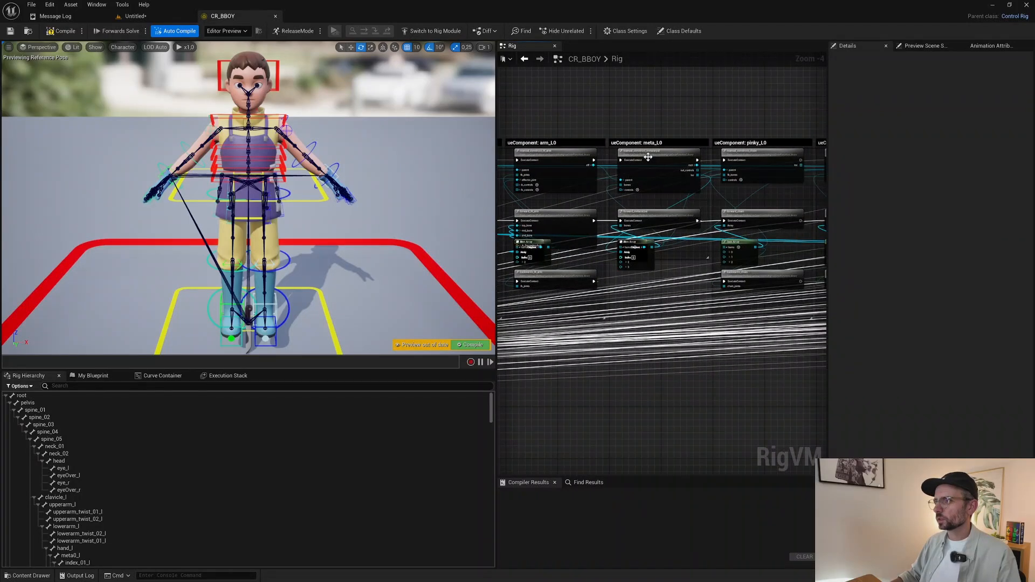
pyautogui.moveTo(672, 284); pyautogui.dragTo(585, 275, button='right')
pyautogui.moveTo(720, 184); pyautogui.dragTo(613, 189, button='right')
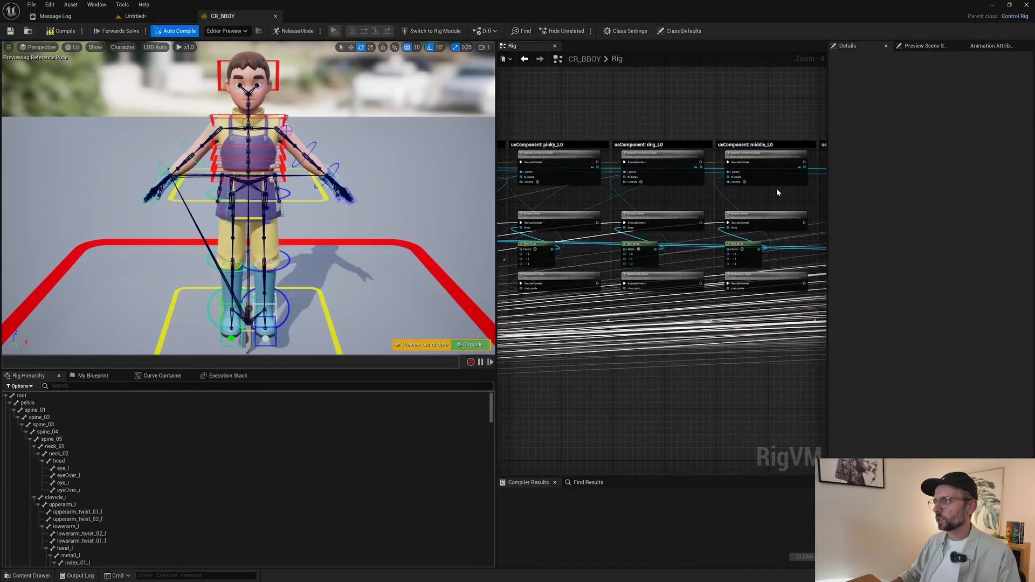
pyautogui.moveTo(776, 190); pyautogui.dragTo(659, 185, button='right')
pyautogui.moveTo(745, 200); pyautogui.dragTo(620, 199, button='right')
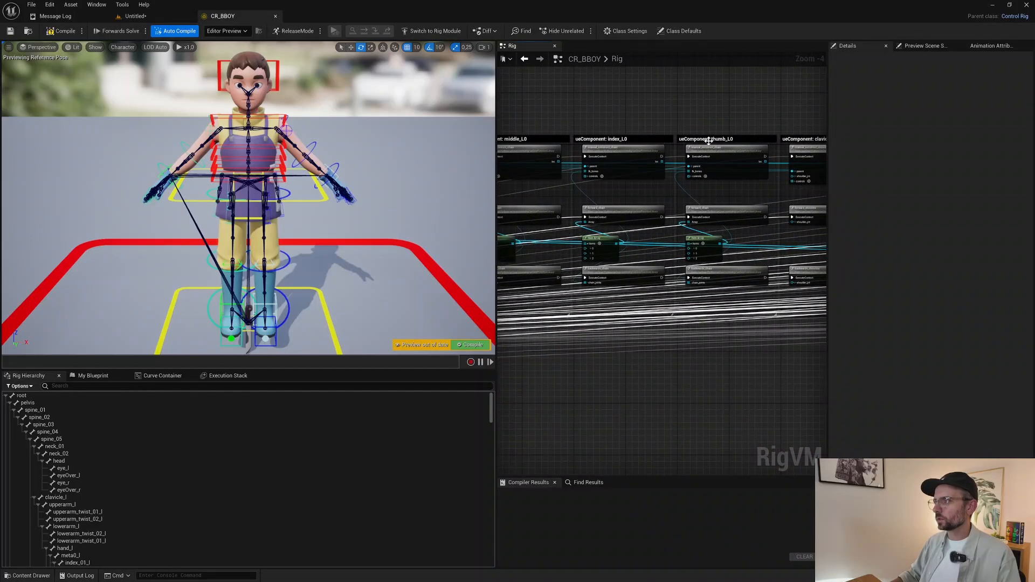
pyautogui.moveTo(725, 156); pyautogui.dragTo(716, 157, button='right')
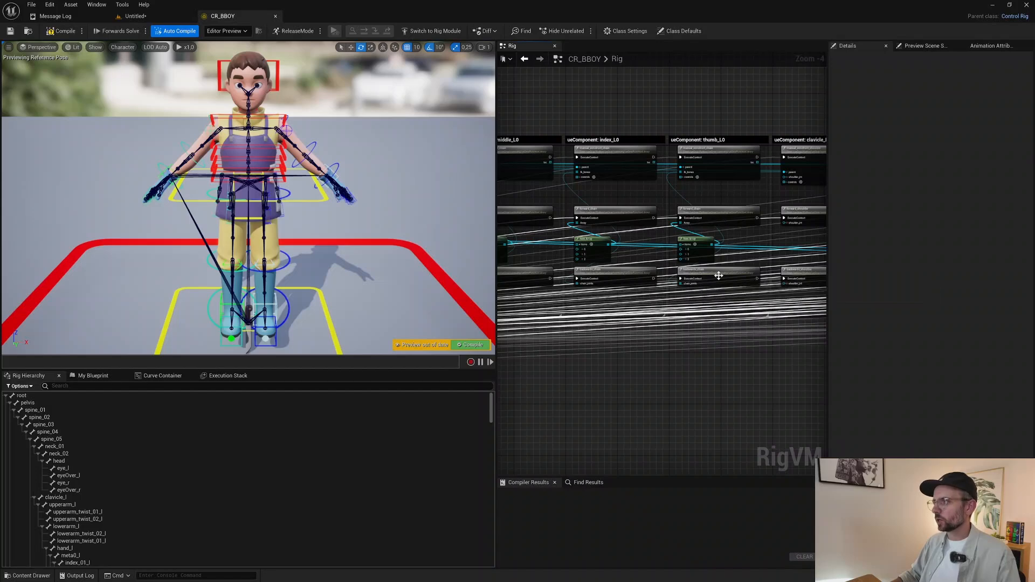
pyautogui.moveTo(742, 291); pyautogui.dragTo(682, 282, button='right')
pyautogui.moveTo(681, 221); pyautogui.dragTo(522, 224, button='right')
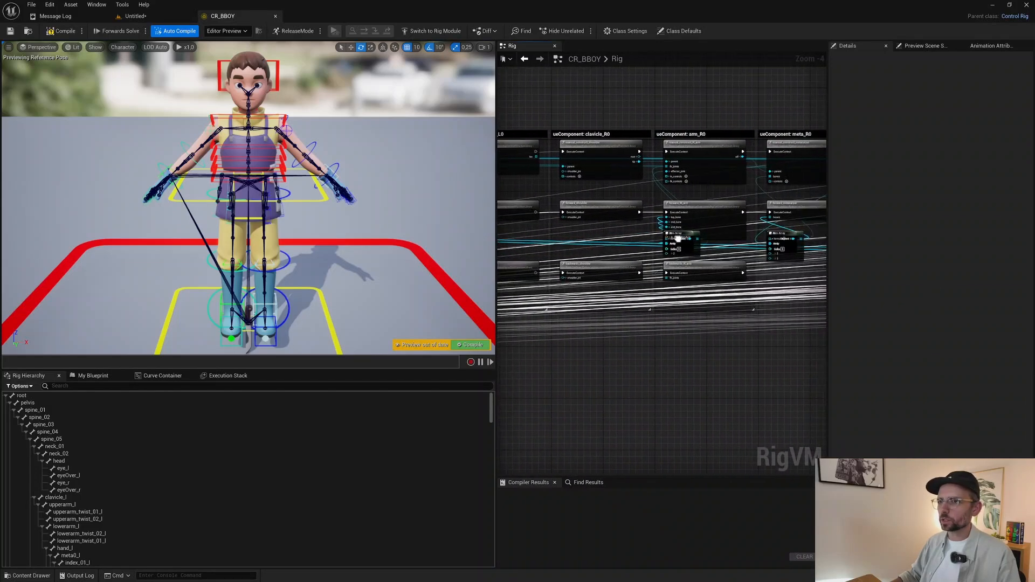
# Step: Test the left arm controls in the rig preview by moving arm_L0_ik_ctl outward, and undo the move
pyautogui.click(312, 149)
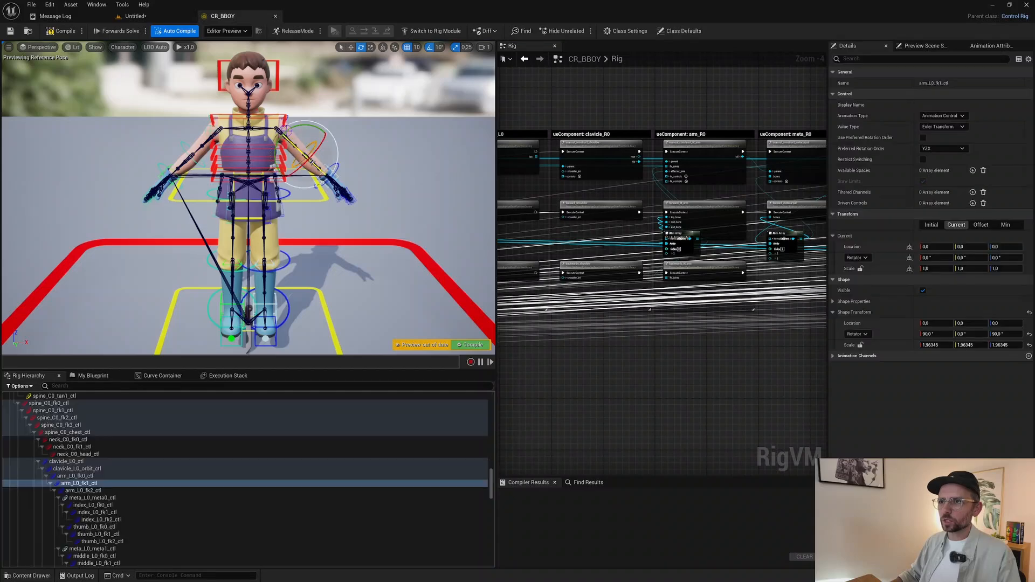
pyautogui.keyDown('alt'); pyautogui.moveTo(353, 172); pyautogui.dragTo(297, 193); pyautogui.keyUp('alt')
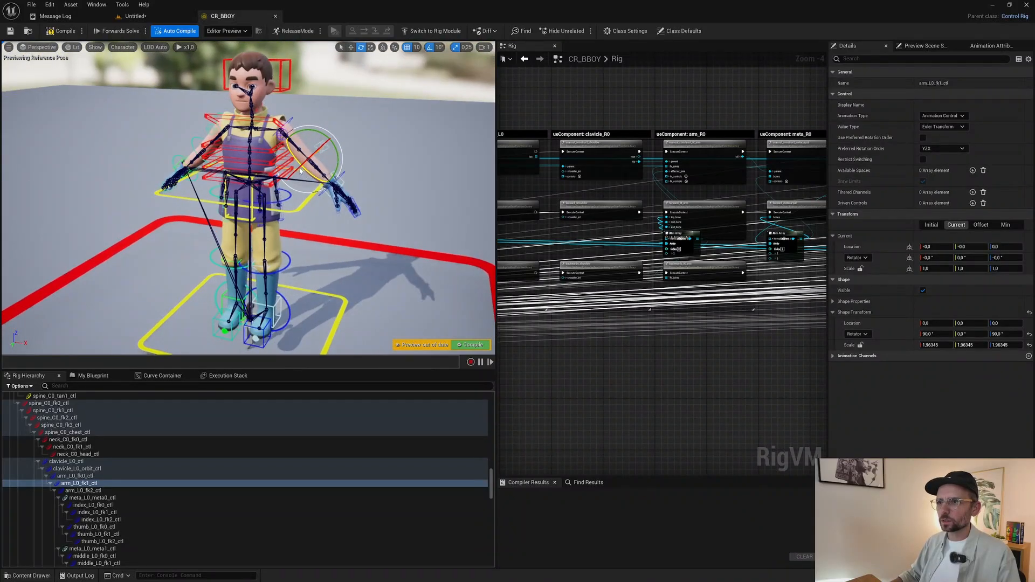
pyautogui.click(335, 182)
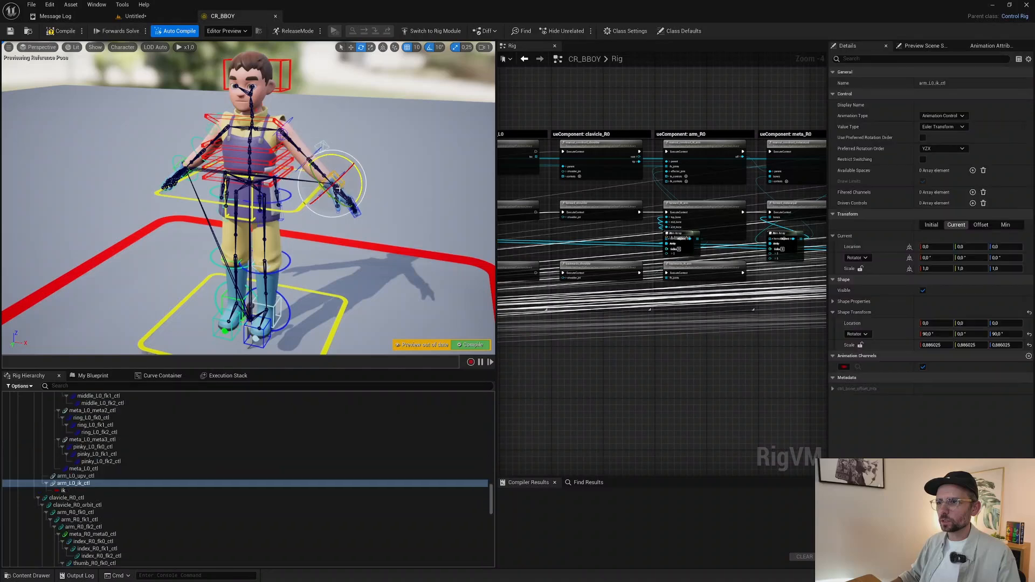
pyautogui.press('w')
pyautogui.moveTo(324, 195); pyautogui.dragTo(350, 191)
pyautogui.hotkey('ctrl', 'z')
# Step: Return to the level's sequence and add CR_BBOY as a layered control rig track on the BBOY actor
pyautogui.click(133, 16)
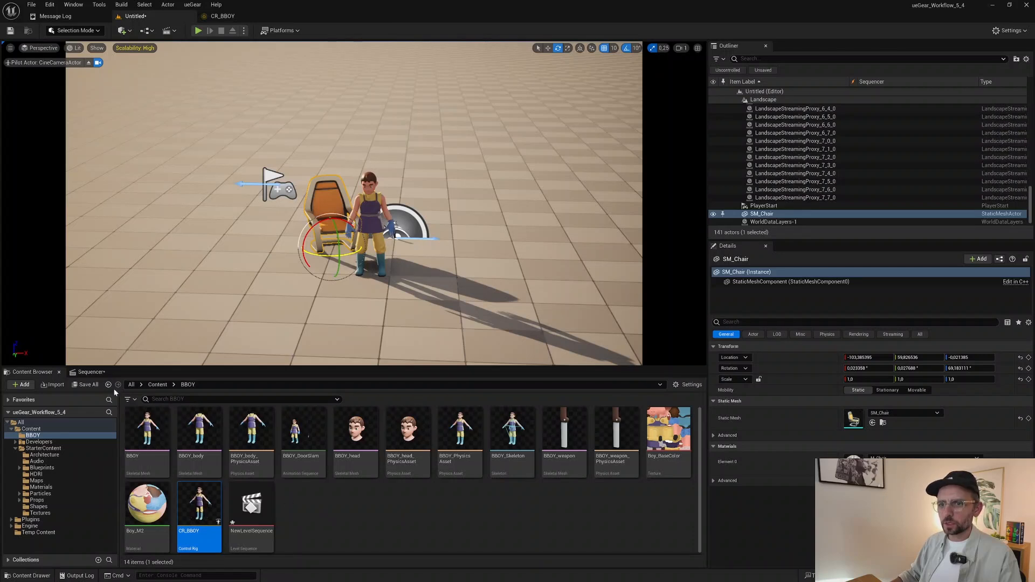
pyautogui.click(89, 372)
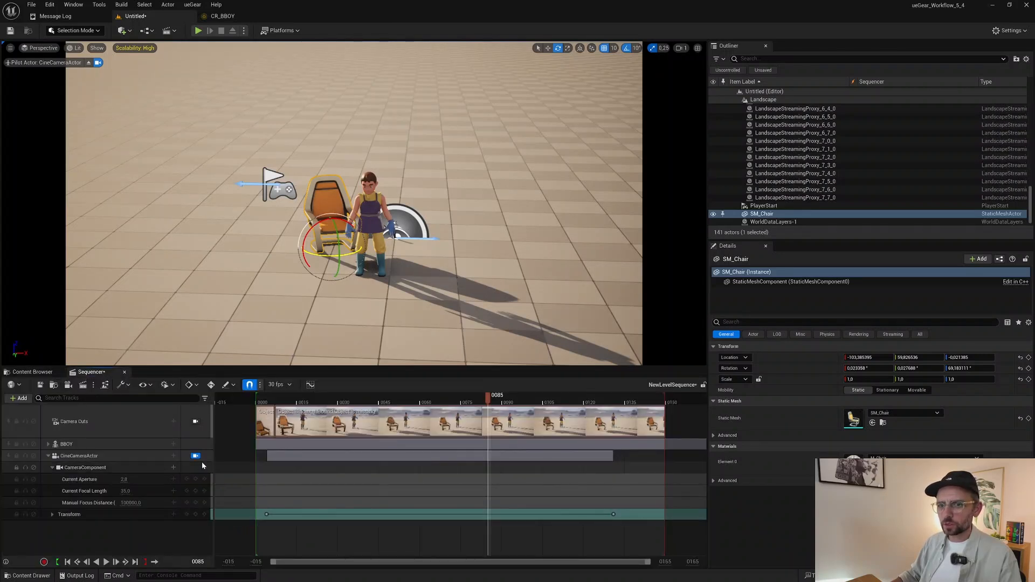
pyautogui.click(47, 444)
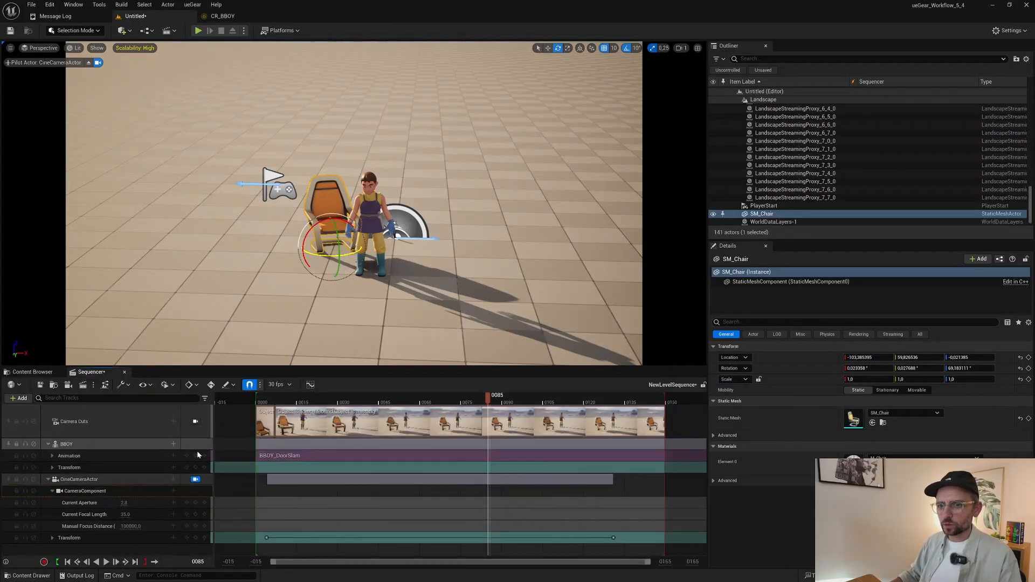
pyautogui.click(174, 445)
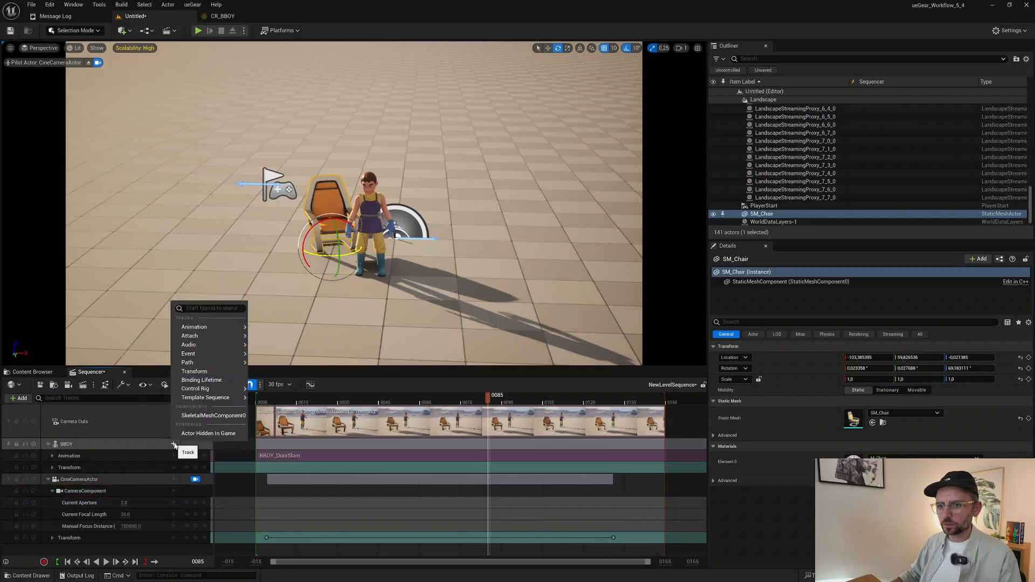
pyautogui.moveTo(218, 393)
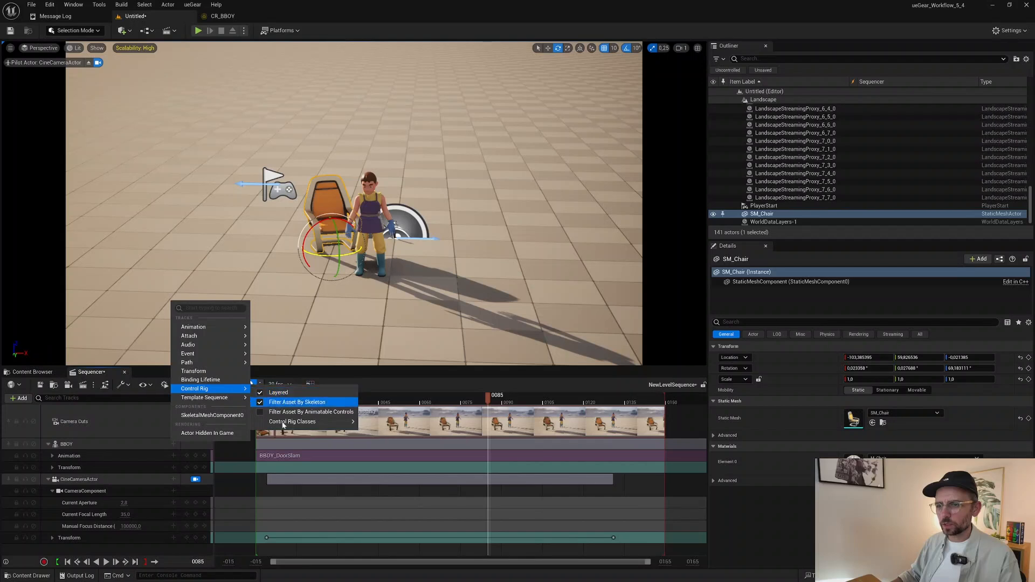
pyautogui.moveTo(290, 426)
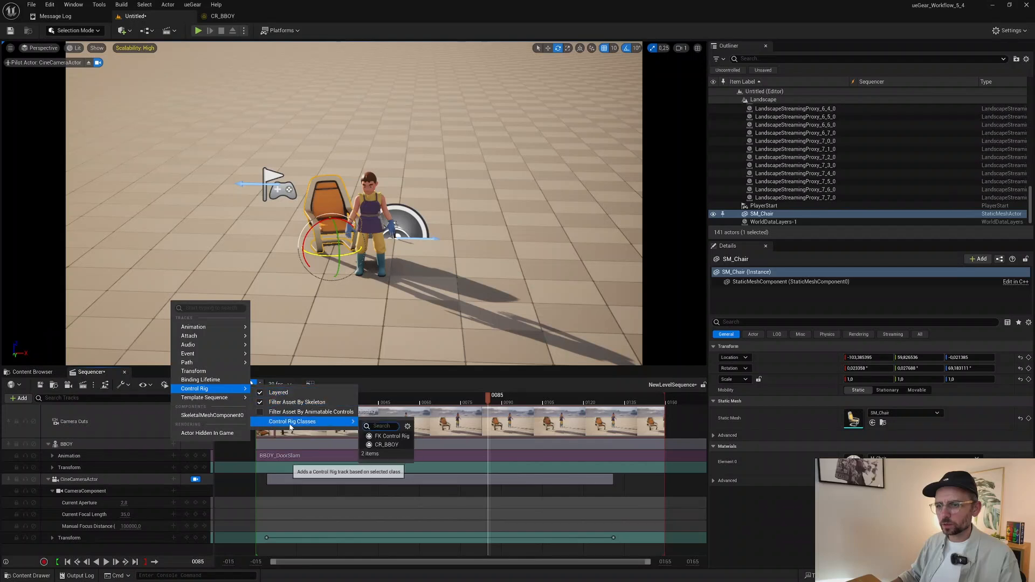
pyautogui.click(386, 445)
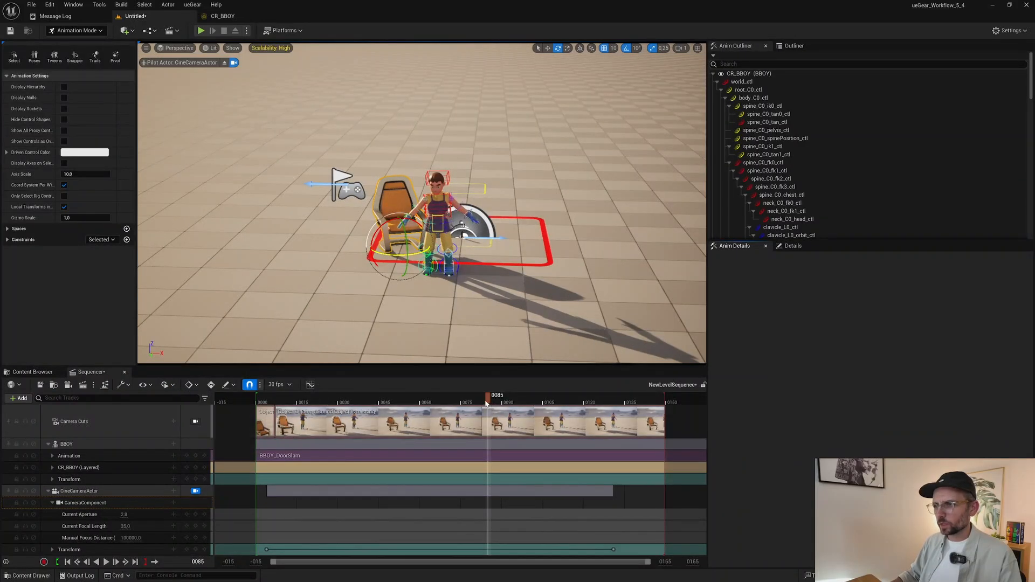
# Step: Scrub to frame 46 and turn off the ik attribute on arm_L0_ik_ctl and arm_R0_ik_ctl
pyautogui.moveTo(486, 410); pyautogui.dragTo(385, 423)
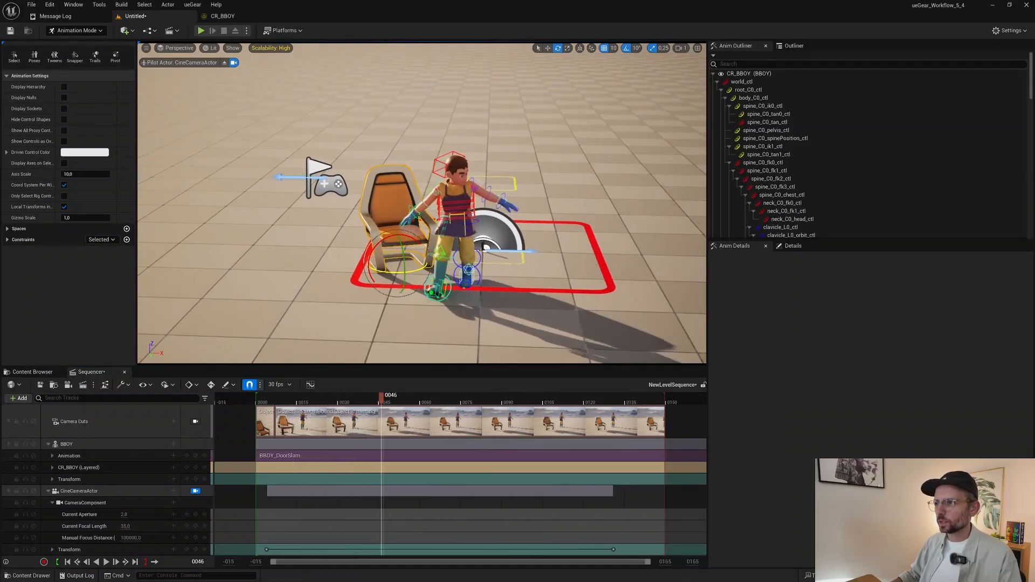
pyautogui.click(495, 215)
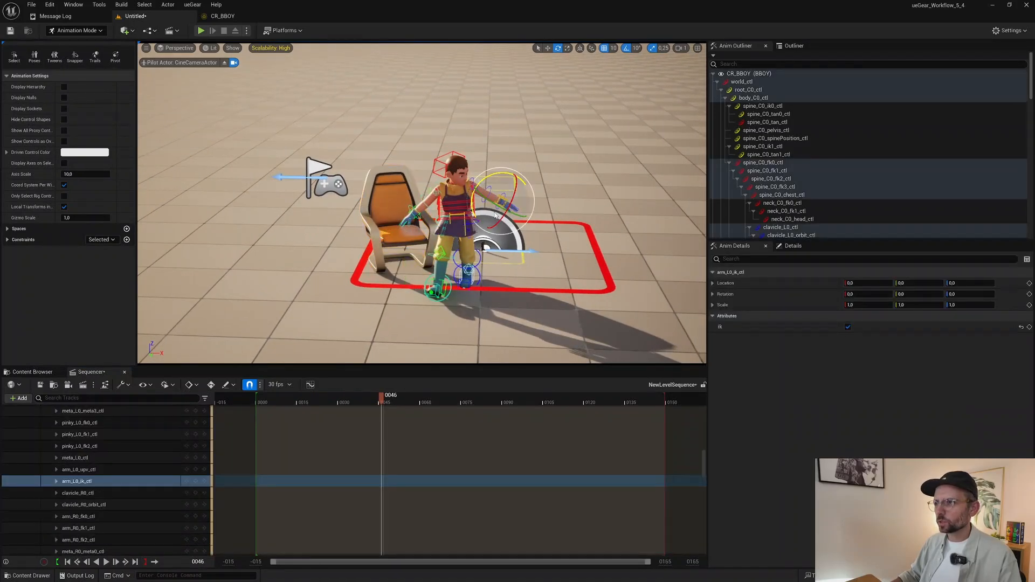
pyautogui.click(847, 327)
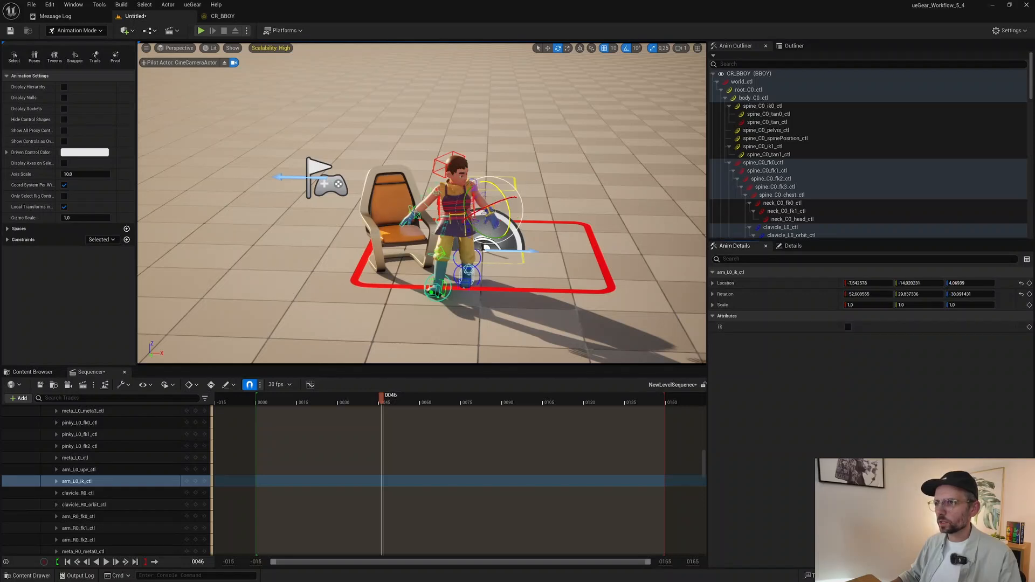
pyautogui.click(414, 213)
pyautogui.click(847, 327)
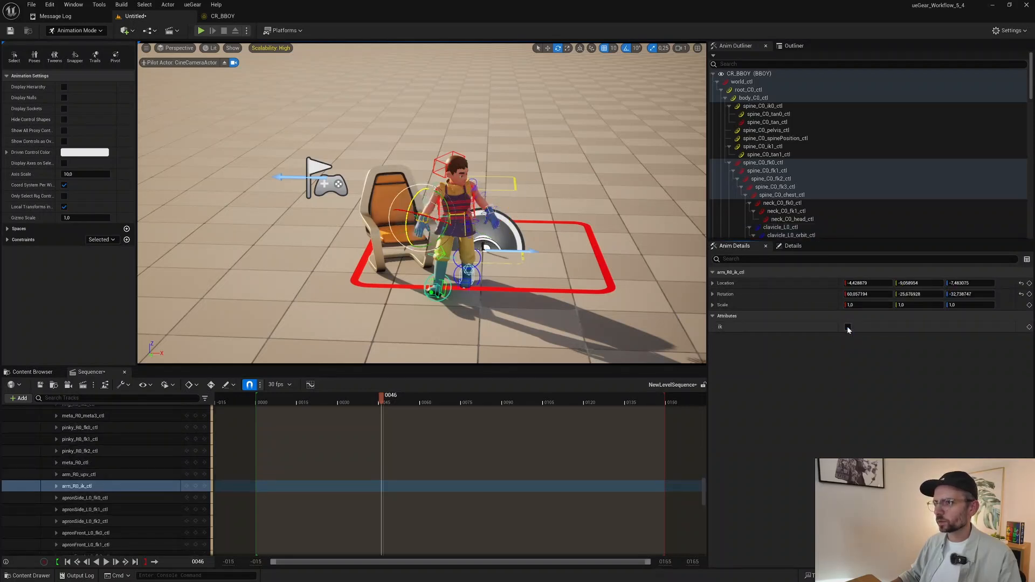
# Step: Rotate arm_L0_fk1_ctl at frame 37 to about -0.4, -5.0 and 4.8, and scrub the shot back to frame 22
pyautogui.moveTo(388, 400); pyautogui.dragTo(299, 410)
pyautogui.moveTo(274, 412); pyautogui.dragTo(356, 407)
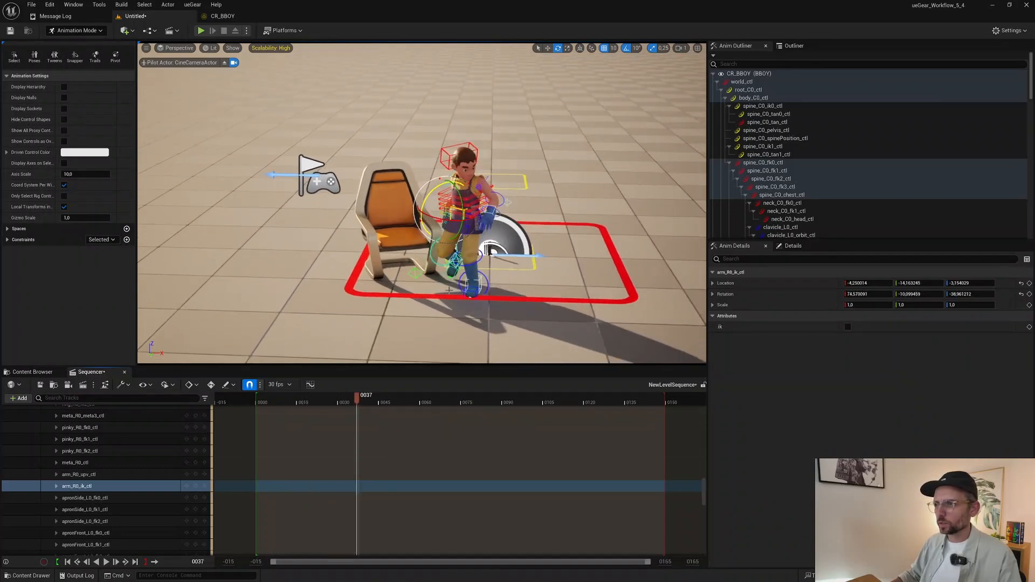
pyautogui.click(485, 210)
pyautogui.moveTo(473, 220); pyautogui.dragTo(478, 225)
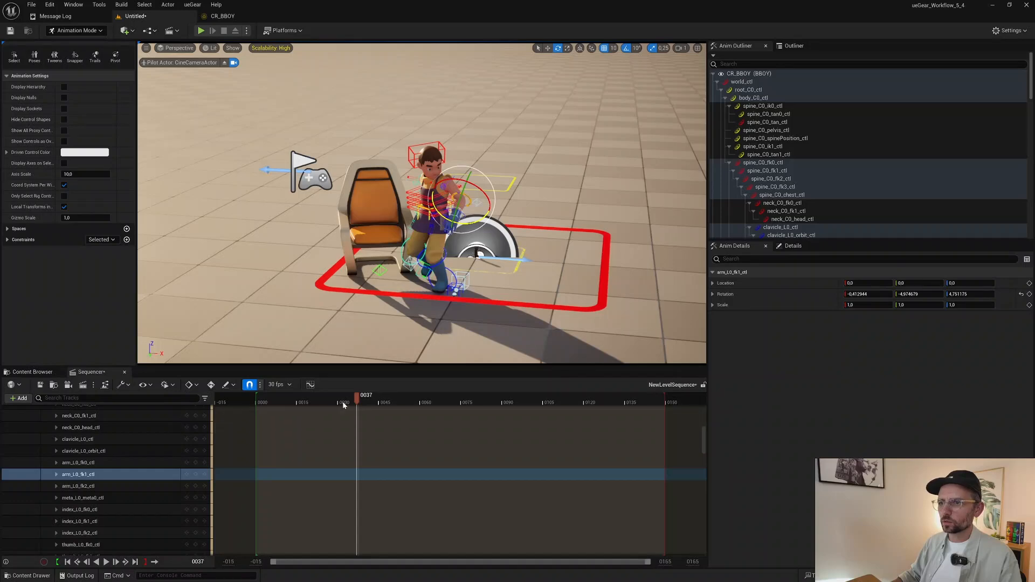
pyautogui.moveTo(341, 401); pyautogui.dragTo(319, 399)
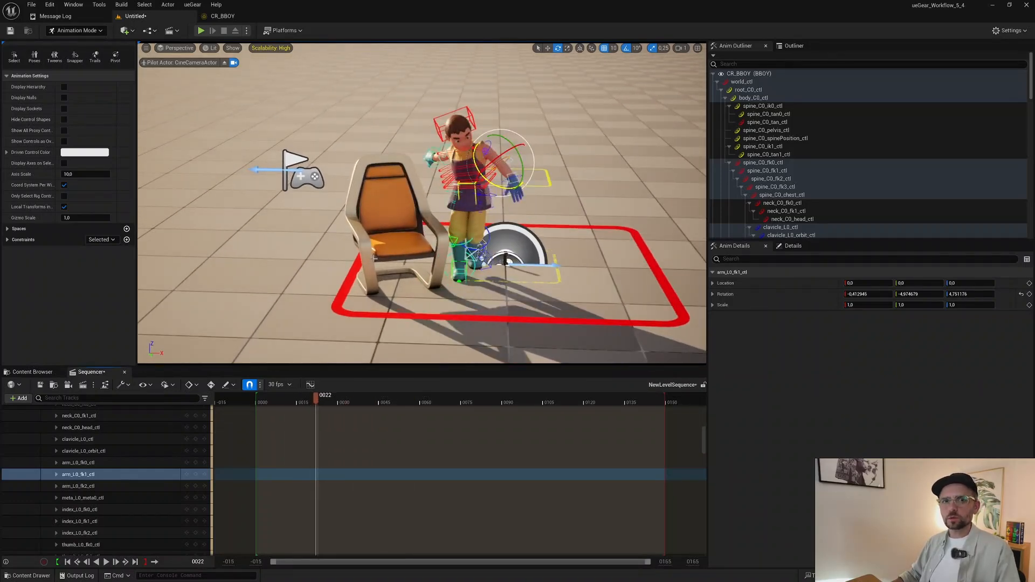